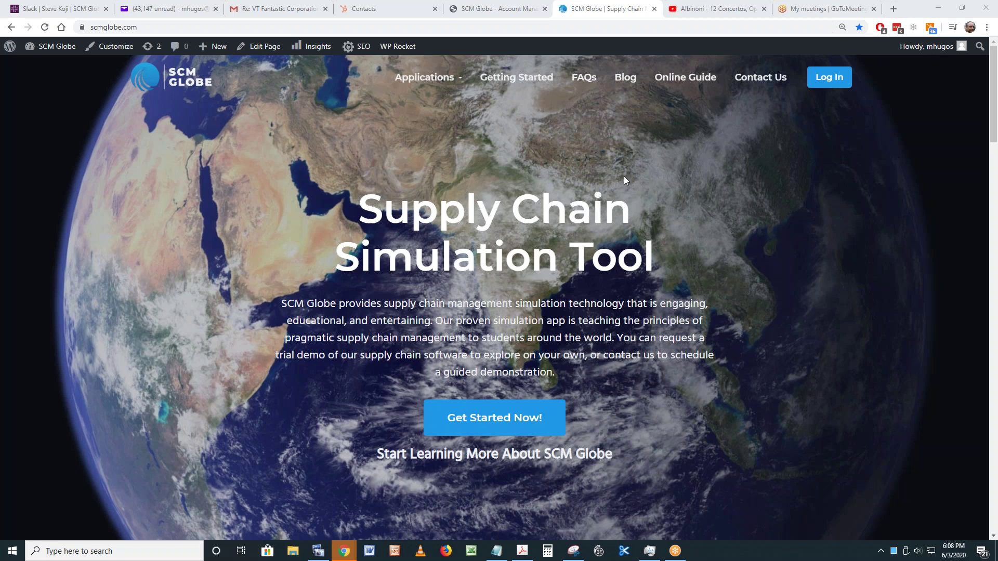
Open the Getting Started guide from scmglobe.com and scroll to its Step One–Six list
click(490, 425)
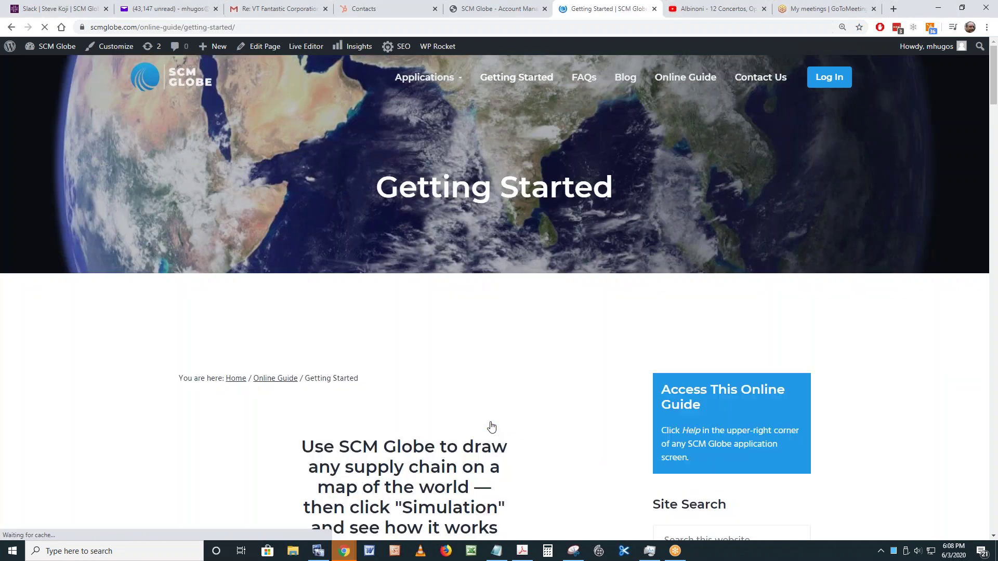
scroll(495, 298, down, 6)
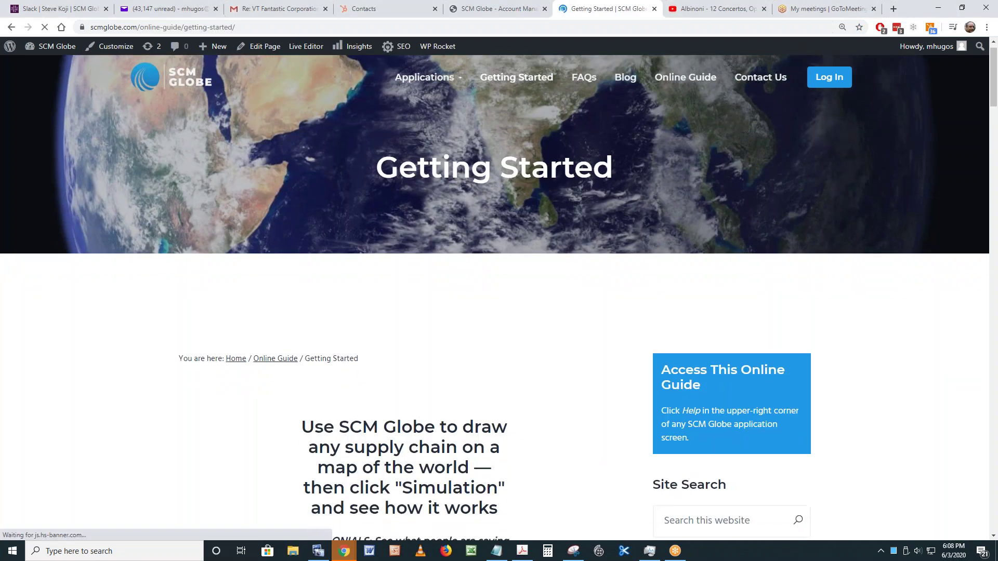
scroll(483, 312, down, 3)
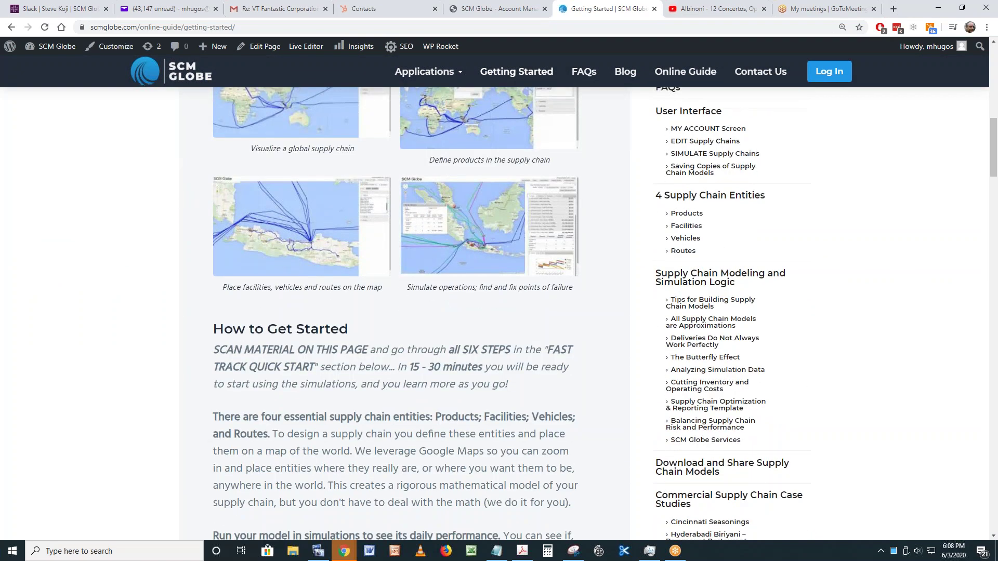
scroll(395, 312, down, 15)
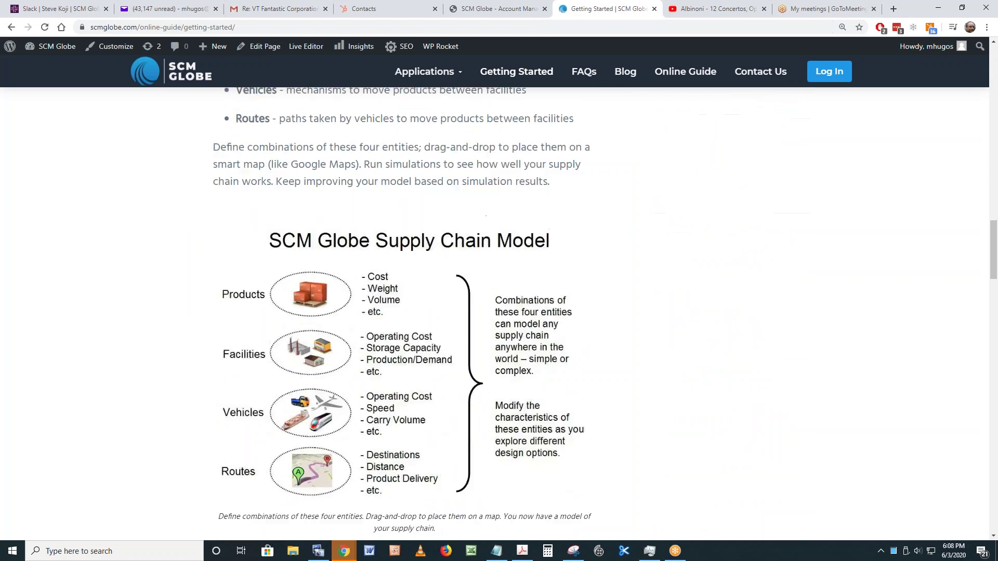
scroll(276, 287, down, 12)
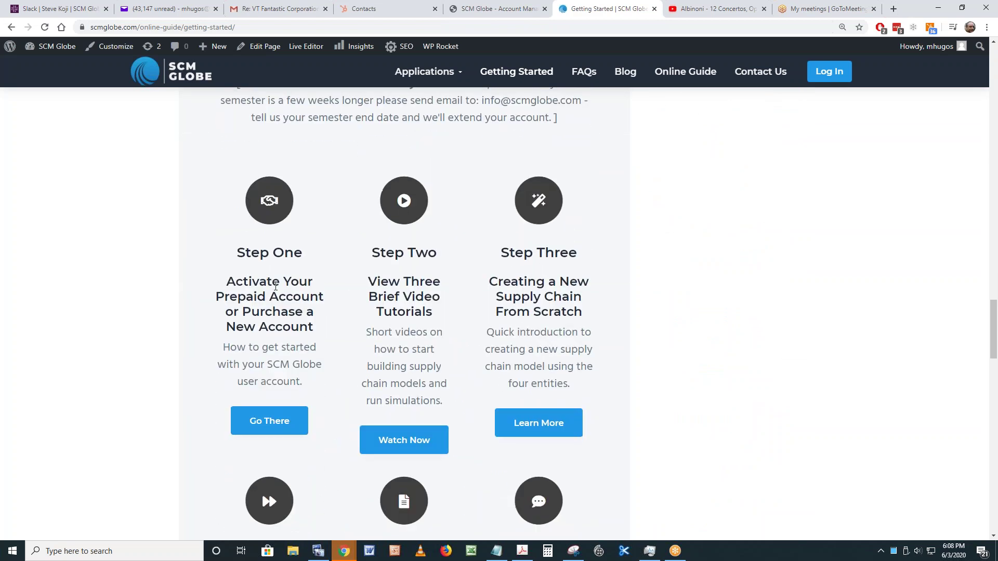
scroll(323, 312, down, 3)
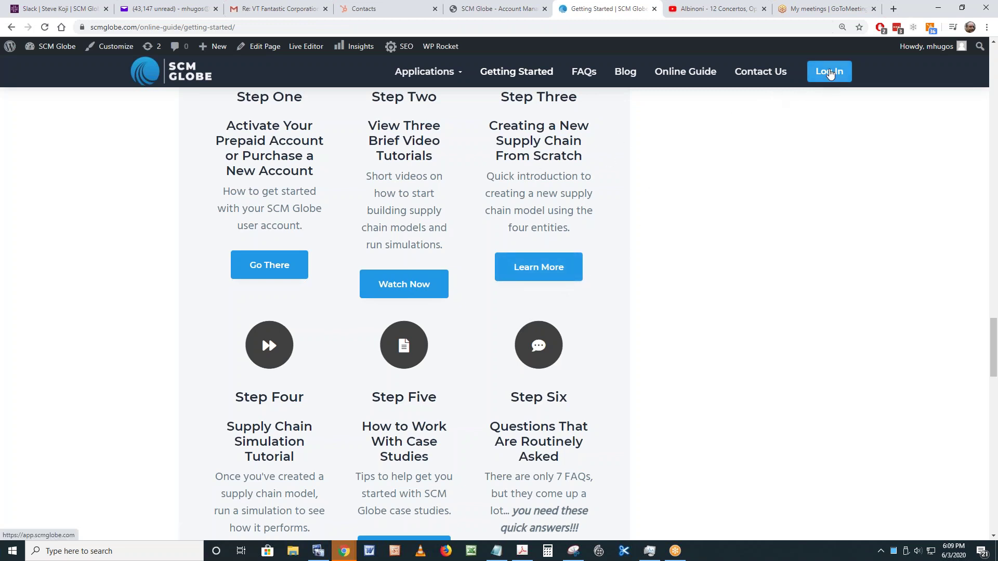
Log into the app, then show the Account Management page with all saved supply chains
click(830, 73)
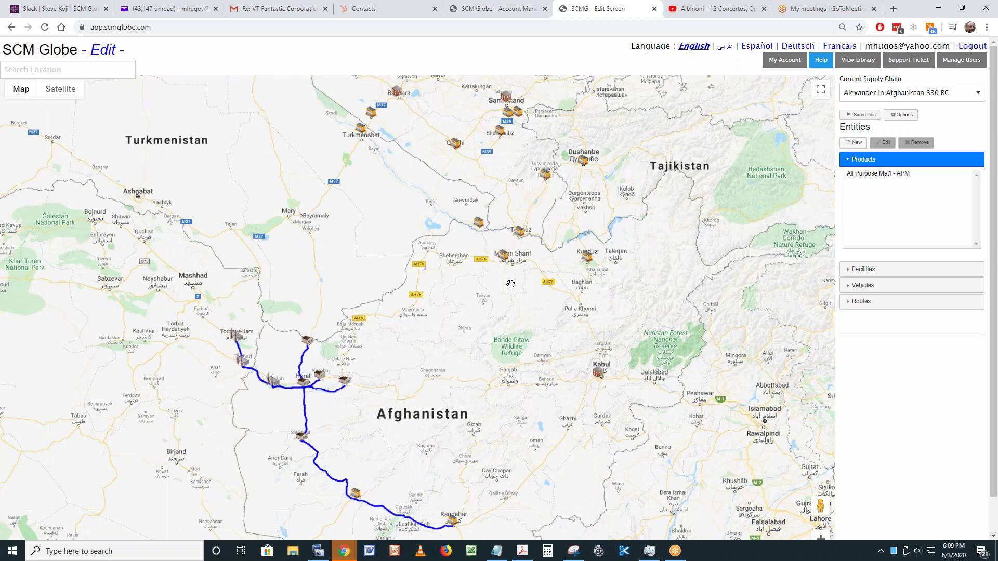
click(785, 63)
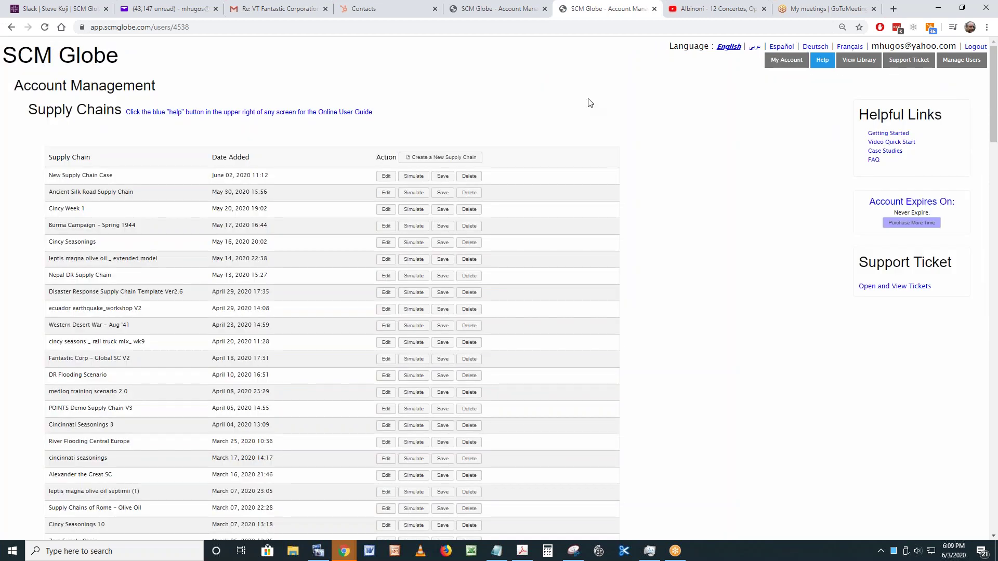
Open the Online Guide in a new tab and look through its guide sections
click(822, 61)
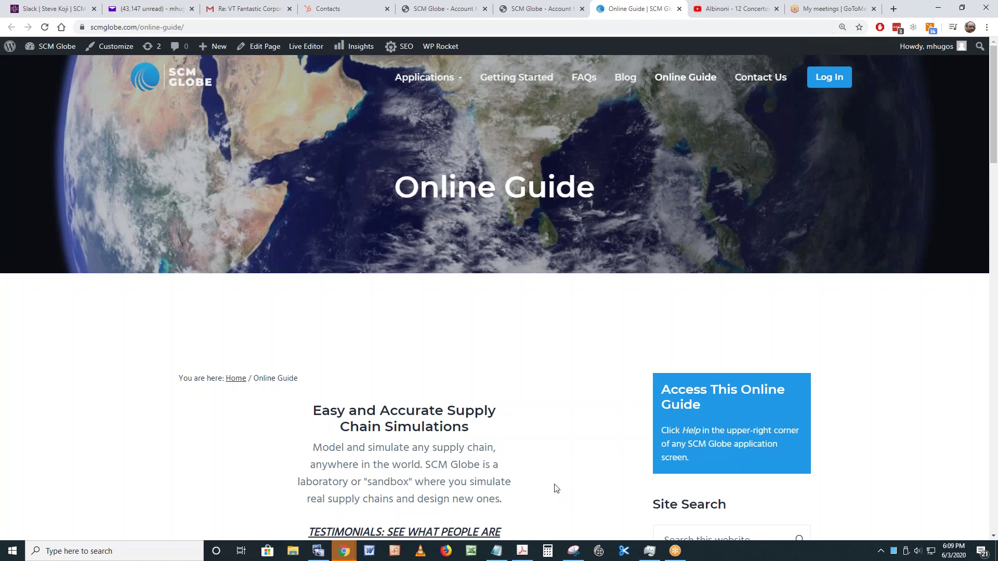
scroll(554, 485, down, 7)
scroll(555, 486, down, 9)
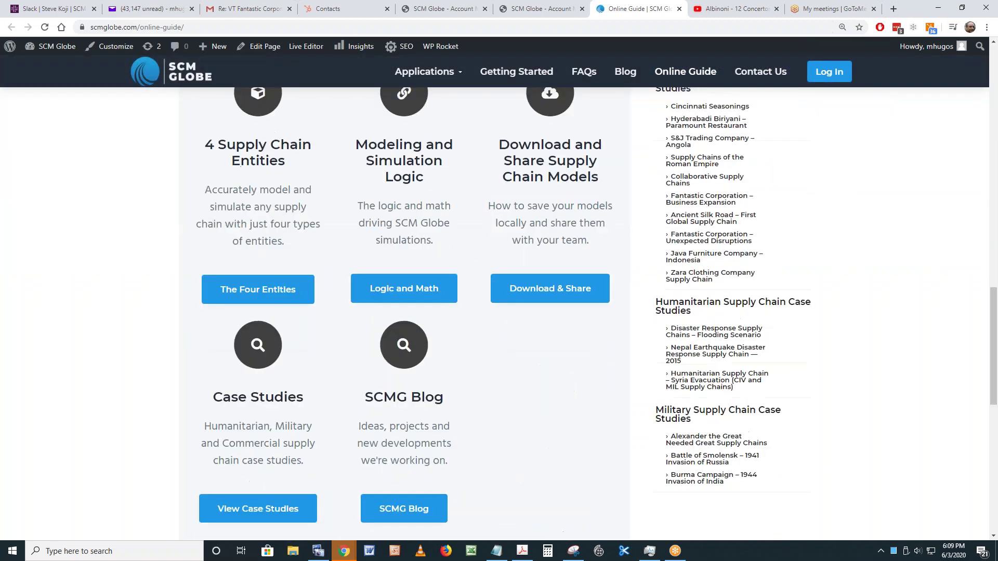
scroll(554, 491, up, 8)
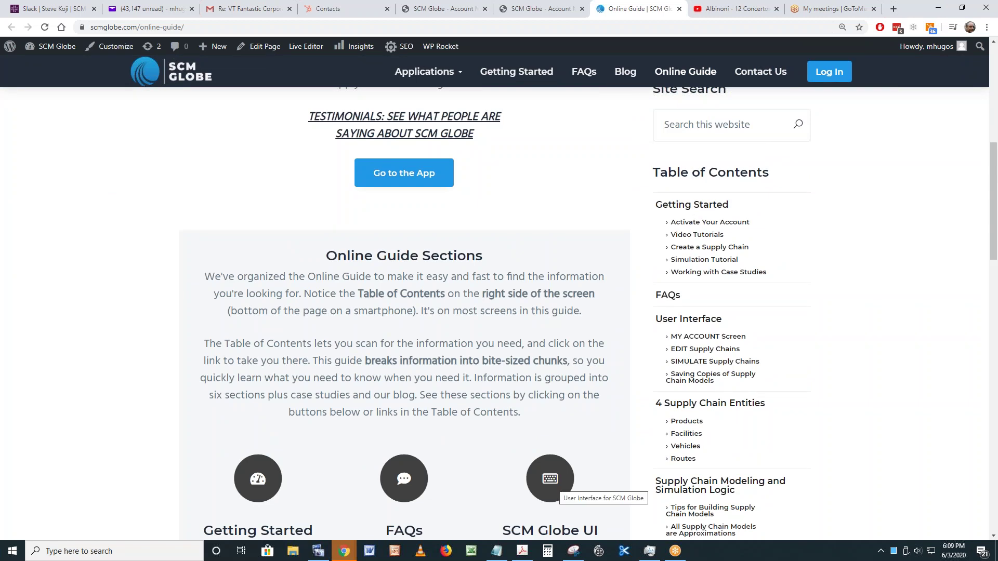
scroll(554, 491, down, 2)
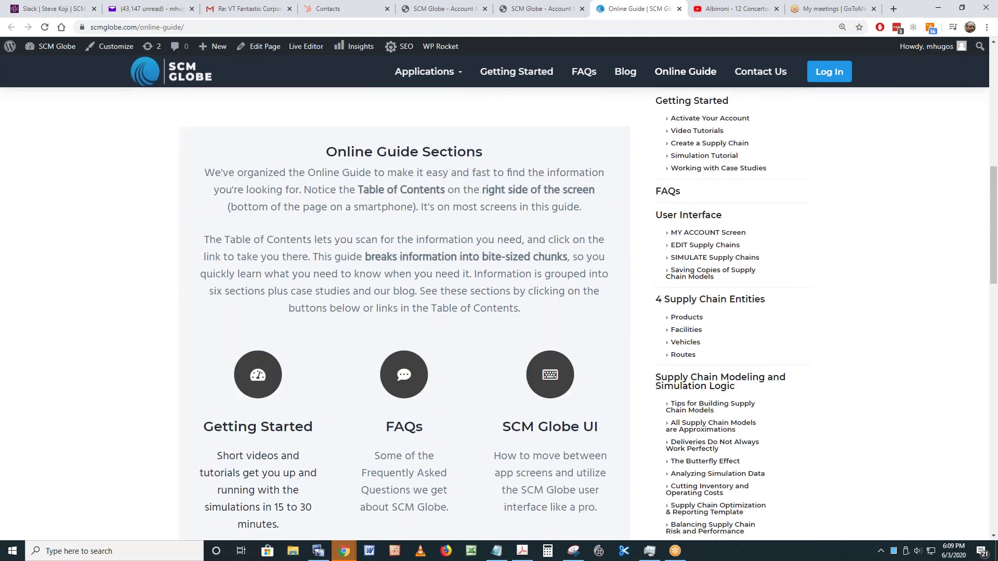
scroll(225, 457, down, 2)
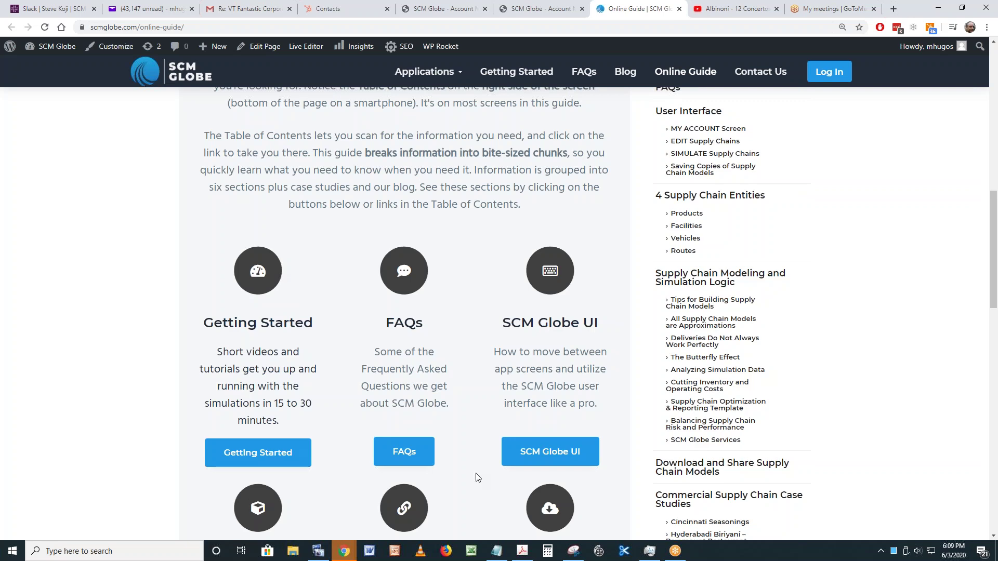
scroll(404, 452, down, 2)
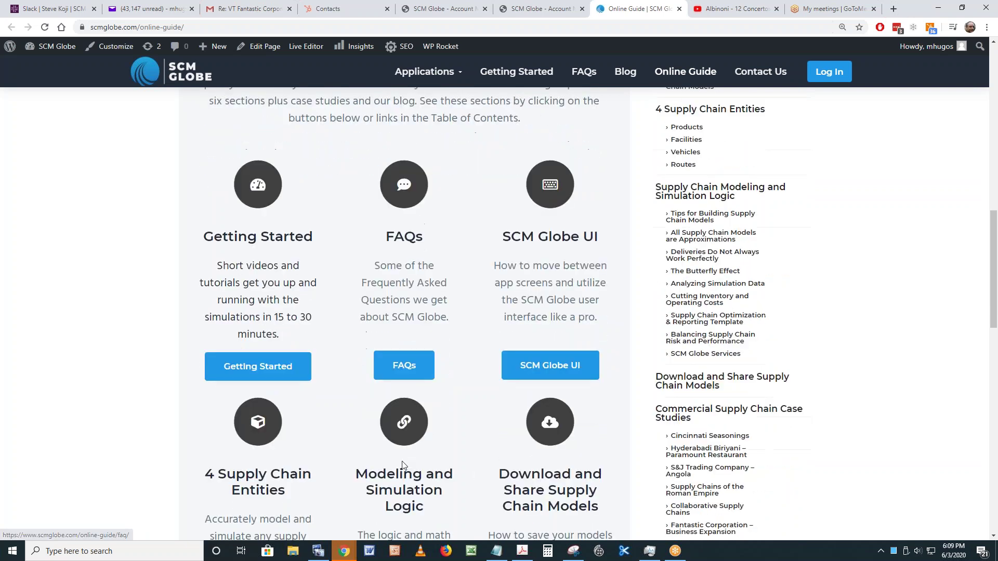
scroll(551, 363, up, 3)
scroll(558, 334, up, 2)
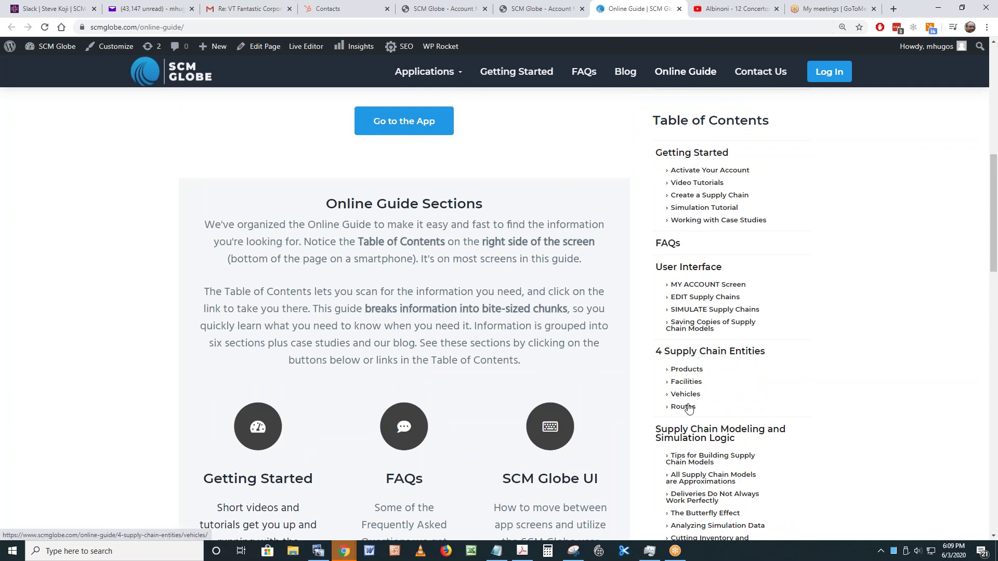
Browse the guide's table of contents, then un-maximize the browser window
scroll(707, 502, down, 1)
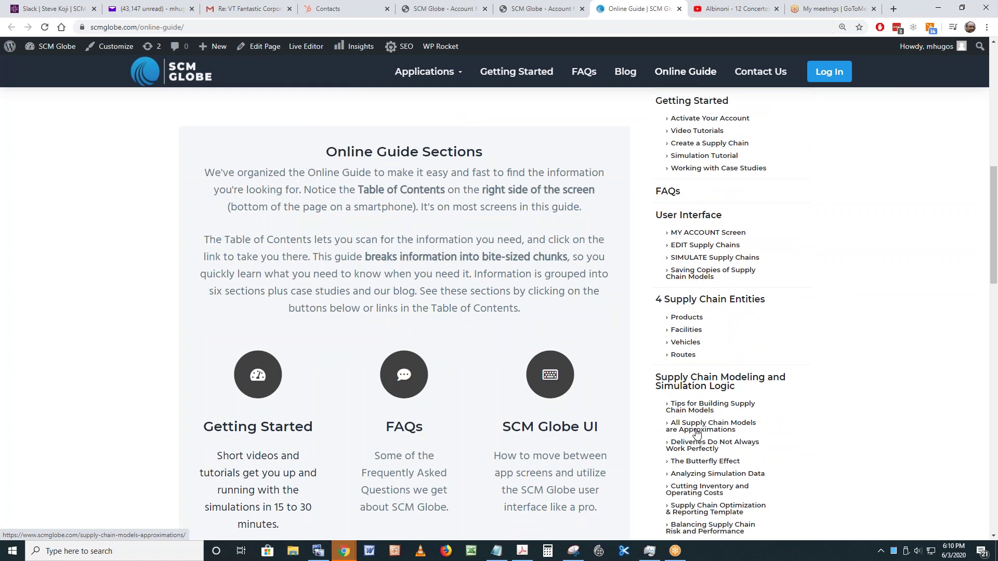
scroll(697, 433, down, 1)
scroll(697, 433, down, 1)
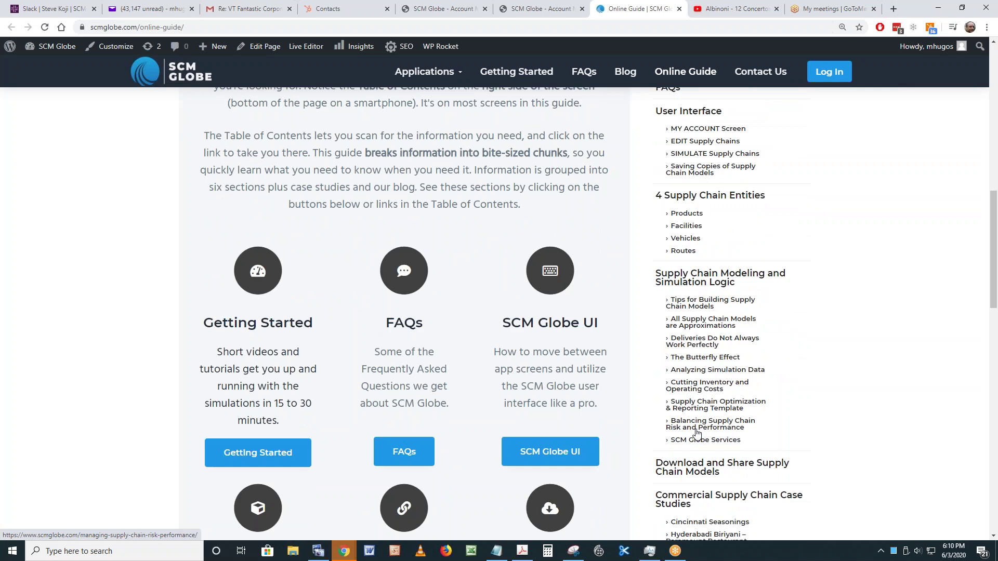
scroll(696, 432, up, 3)
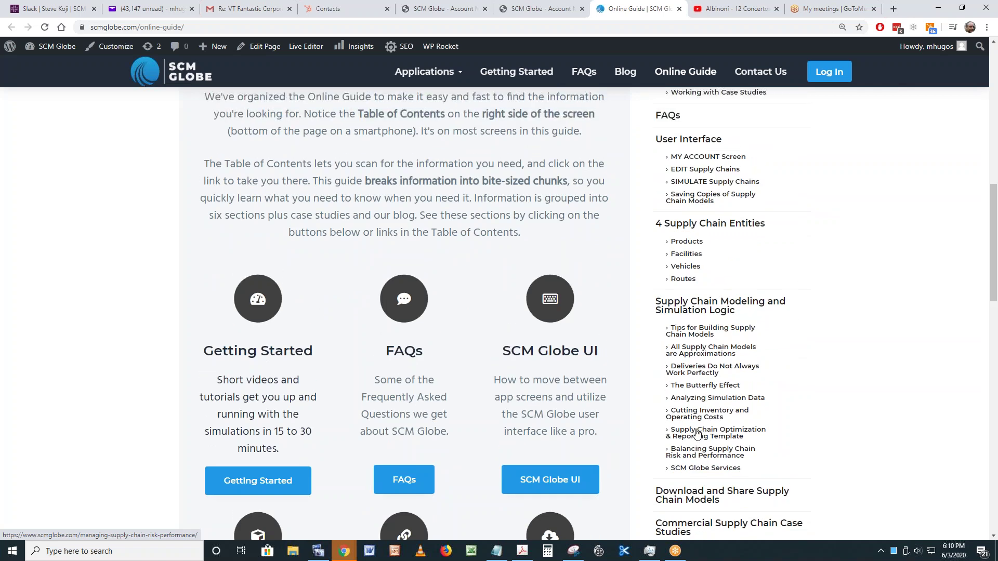
scroll(697, 433, up, 4)
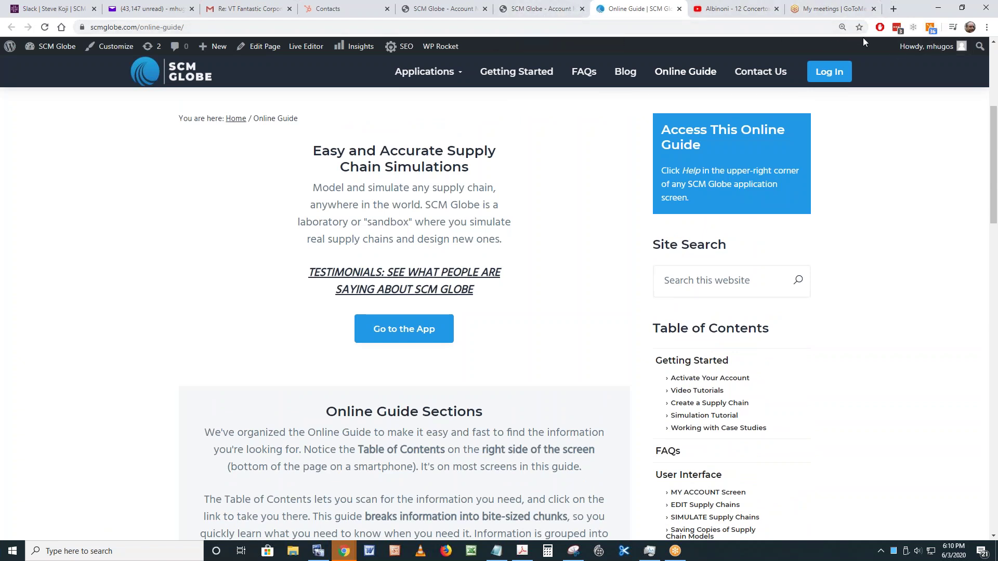
click(962, 10)
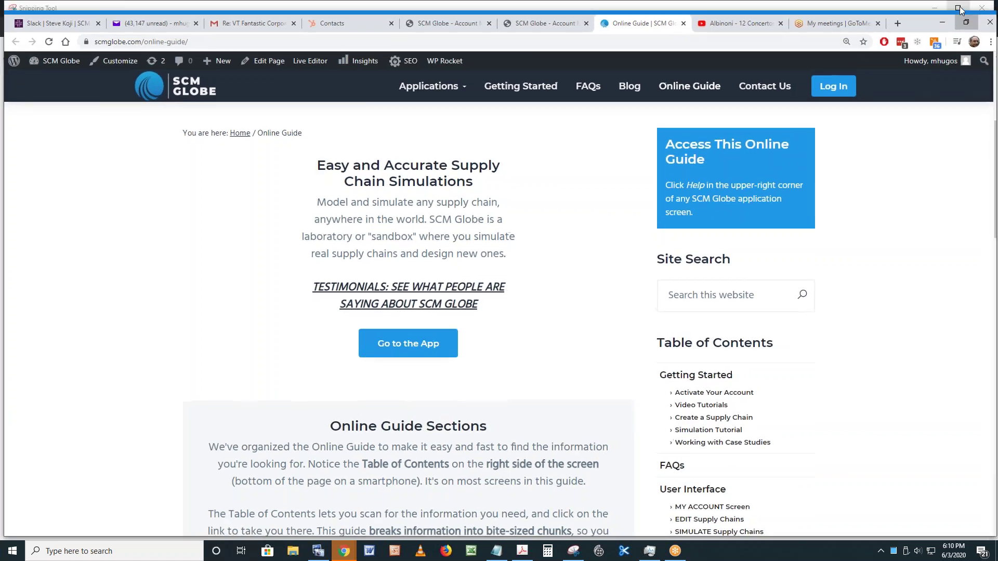
Back on the Account tab, view the Create Support Ticket dialog and close it unsubmitted
click(536, 26)
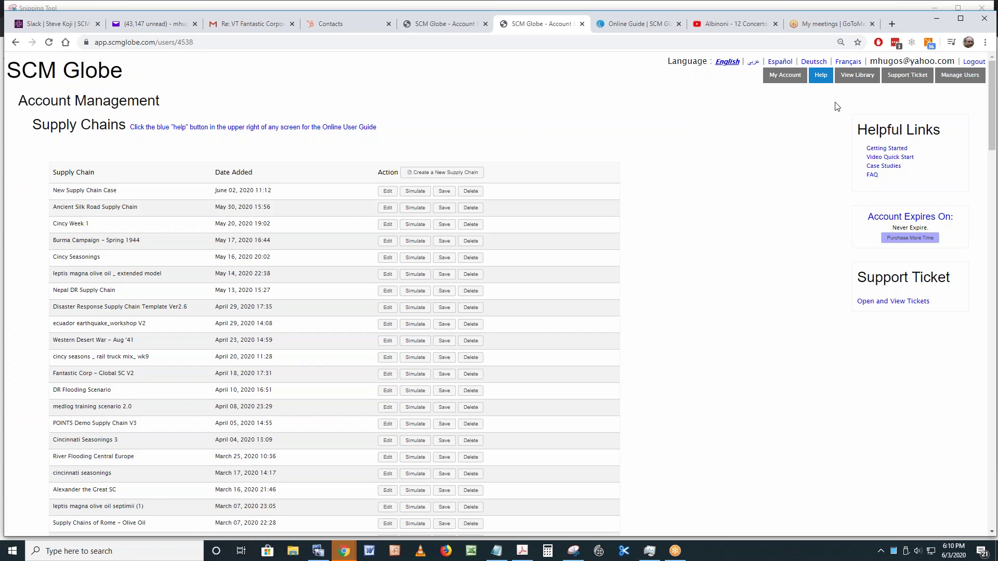
click(907, 76)
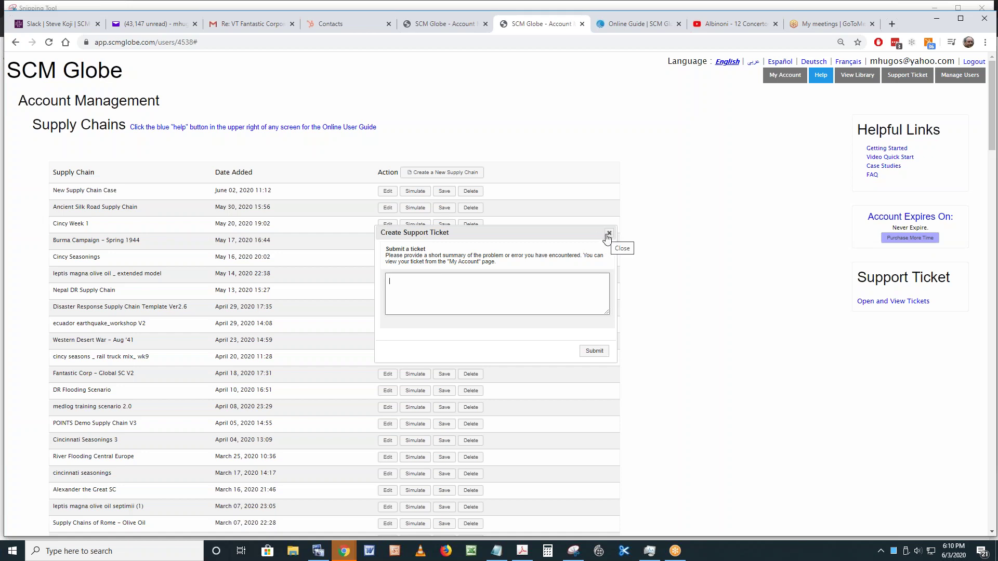
click(608, 233)
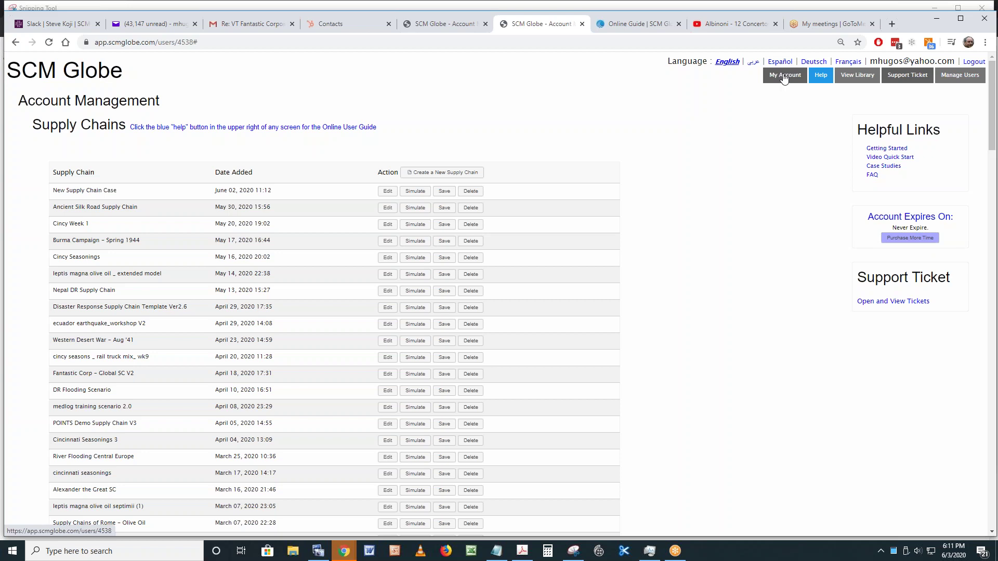
click(432, 27)
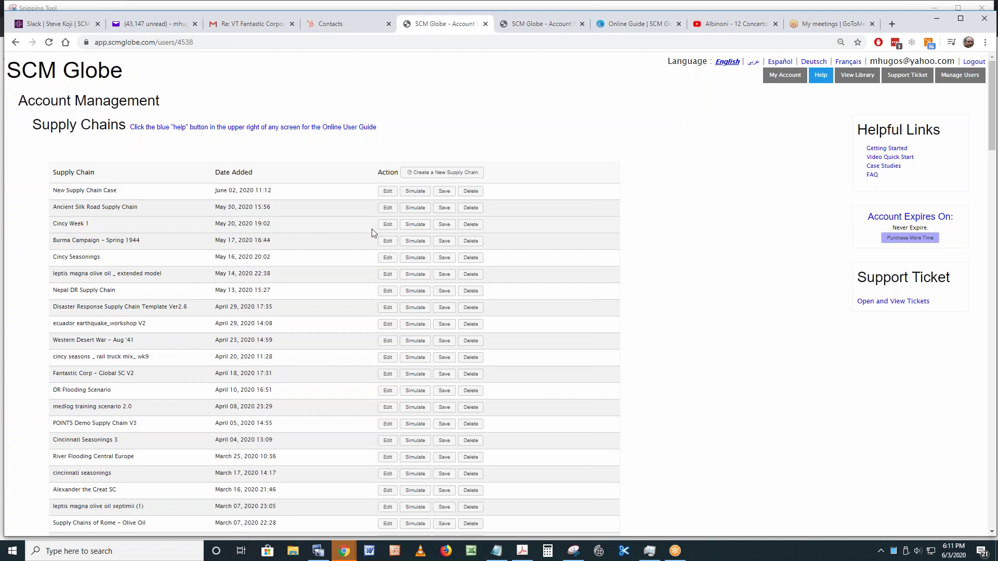
Edit the Cincy Week 1 row to show its facilities, routes and Spicy Cube product
click(388, 224)
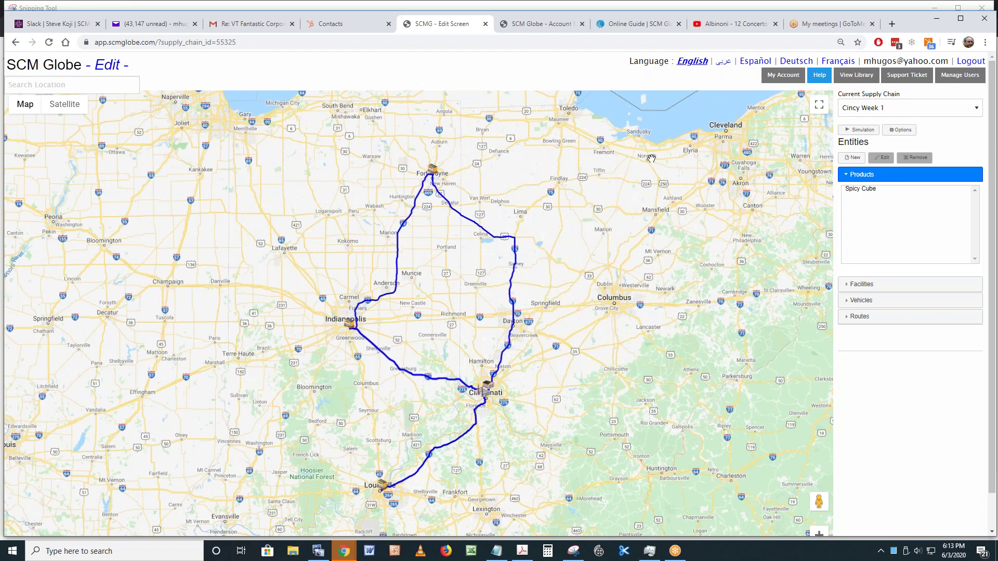
Play the Cincy Week 1 simulation in its Simulate tab, then return to the Online Guide
click(861, 131)
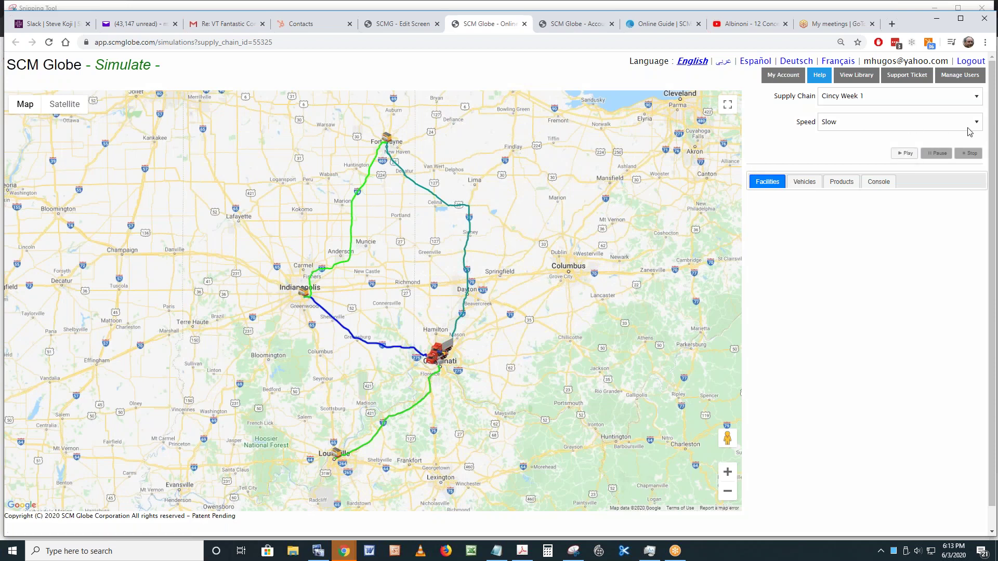
click(905, 156)
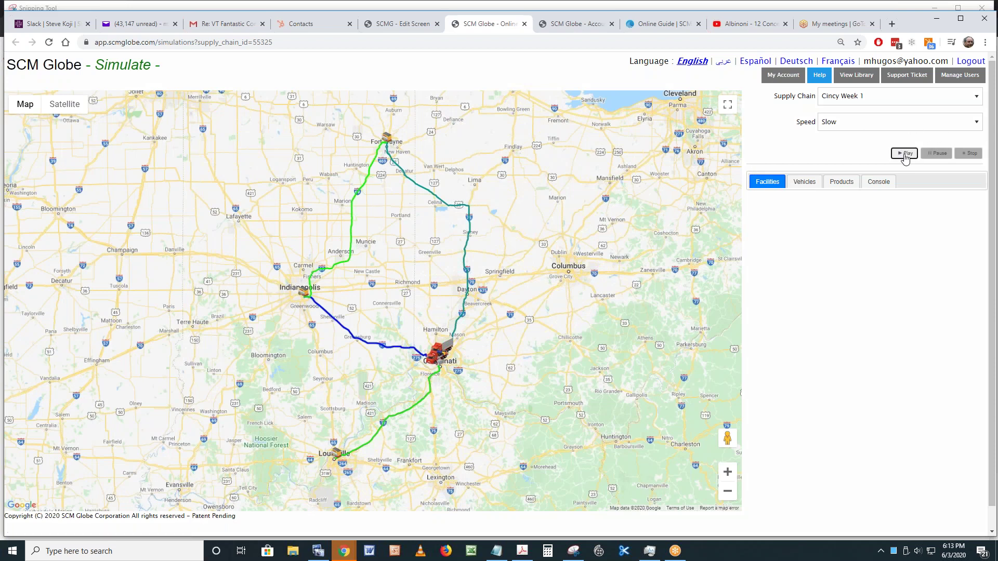
click(653, 25)
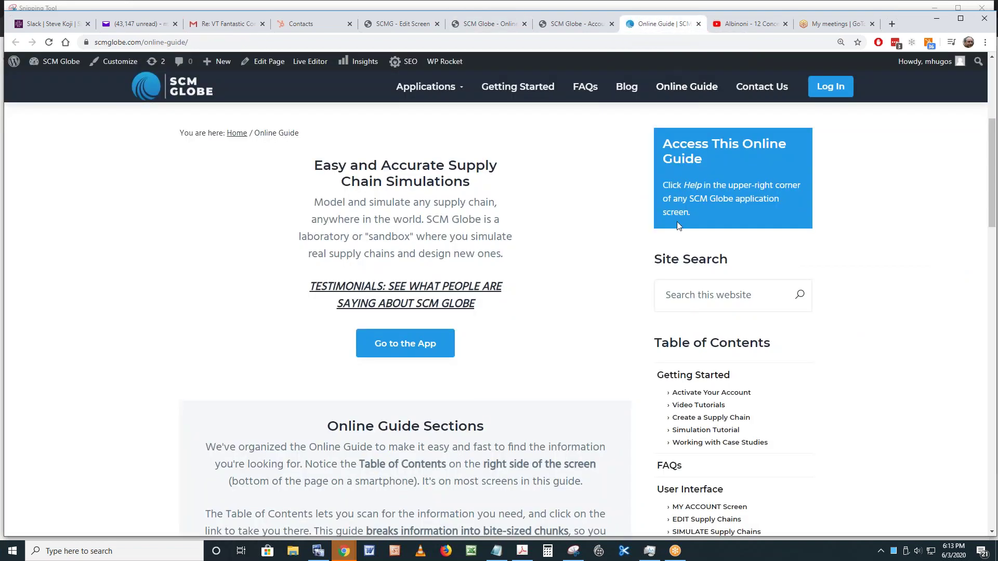
Go to the guide's Getting Started page and bring Steps Four through Six into view
scroll(687, 282, down, 4)
scroll(687, 283, down, 1)
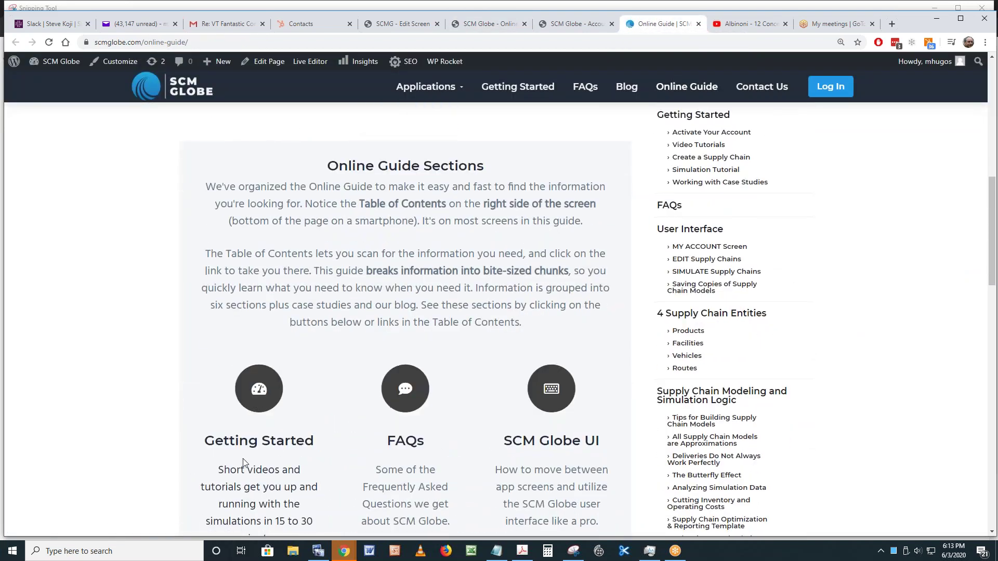
scroll(254, 468, down, 2)
click(252, 468)
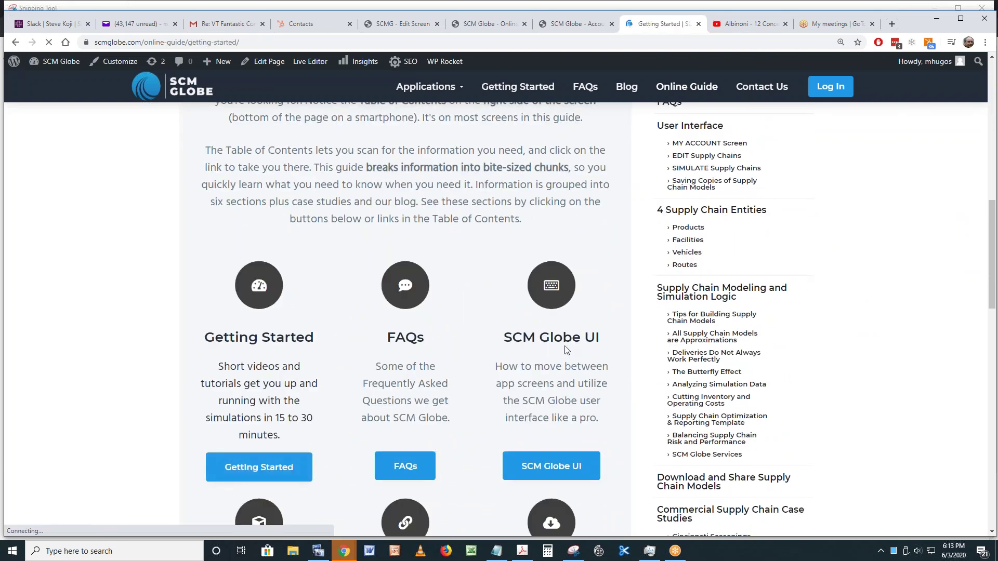
scroll(566, 351, down, 15)
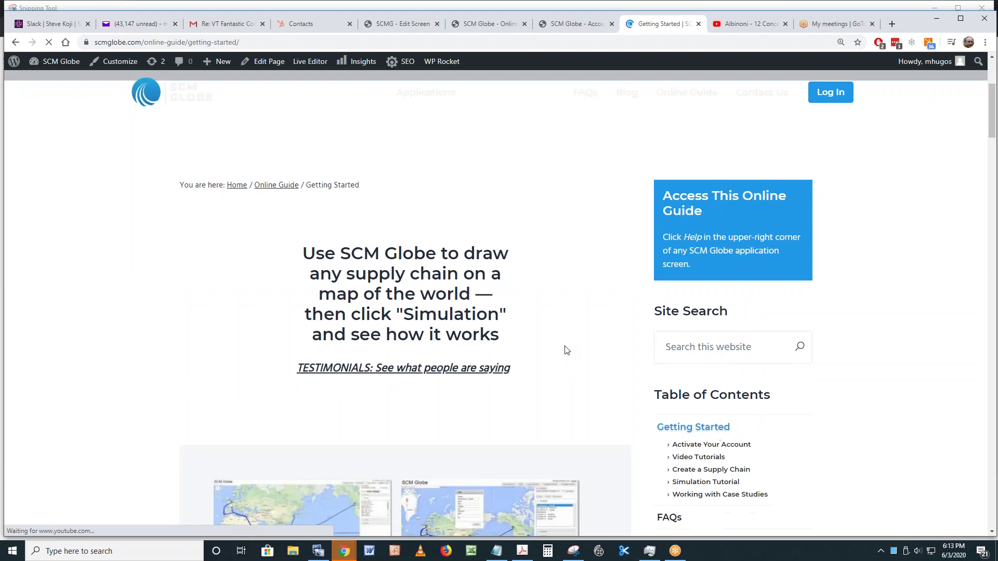
scroll(405, 319, down, 15)
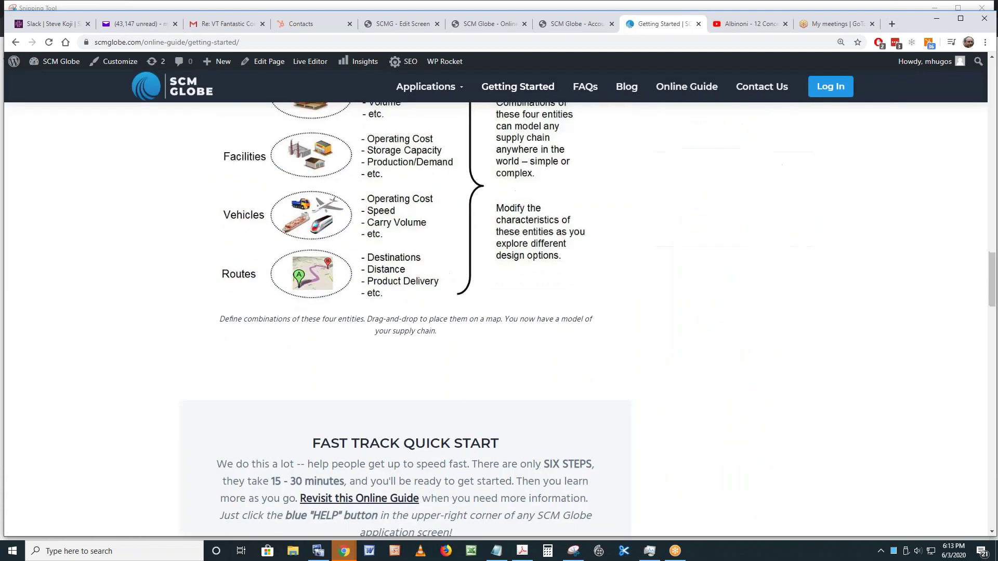
scroll(405, 319, down, 7)
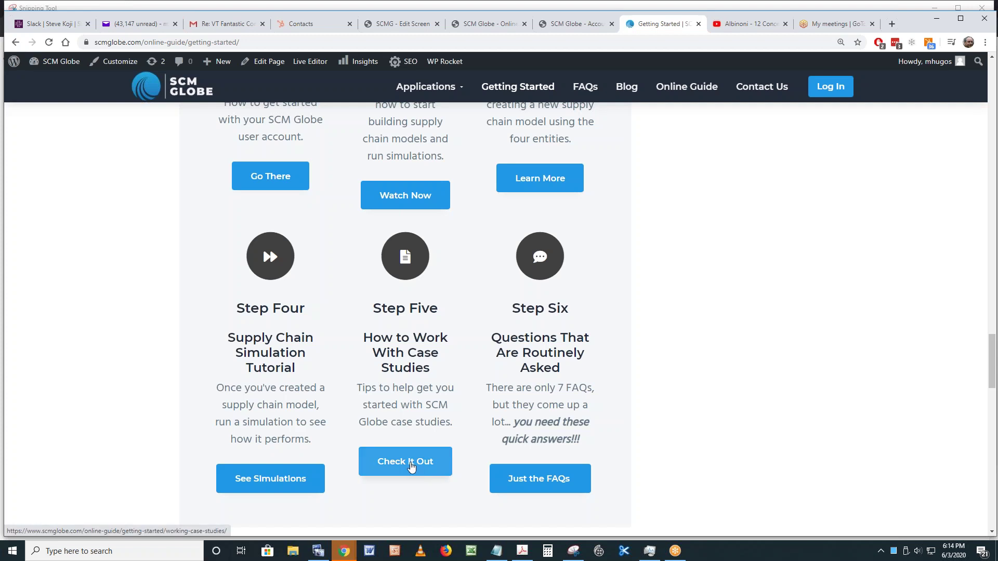
Open Working with Case Studies from Step Five and read its edit-then-simulate explanation
click(411, 468)
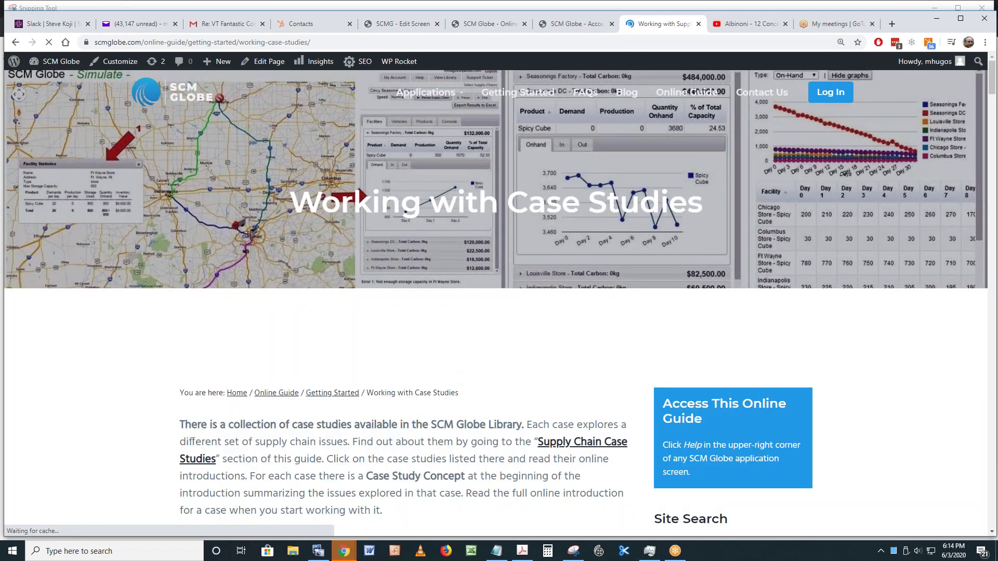
scroll(460, 376, down, 10)
scroll(460, 375, down, 10)
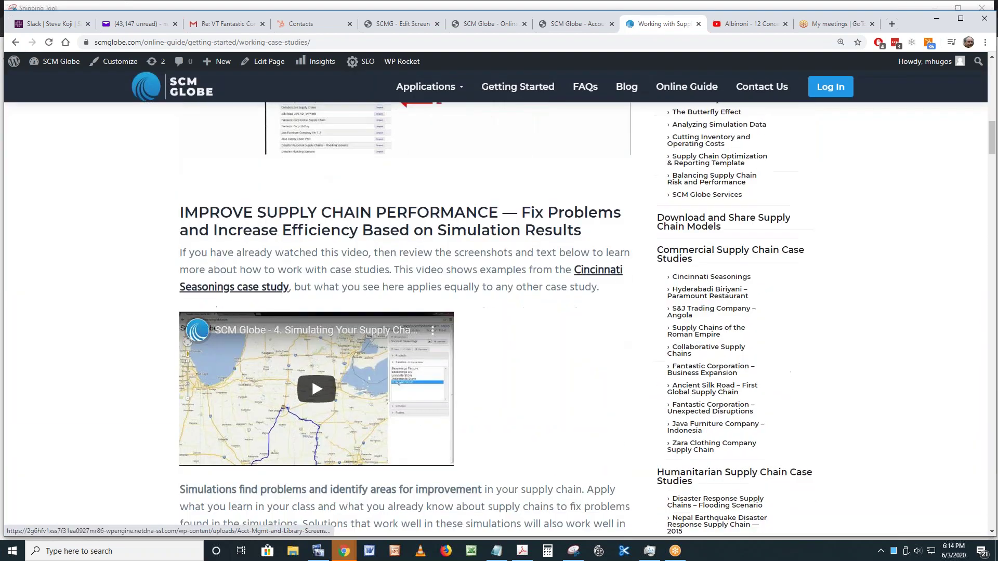
scroll(460, 375, down, 1)
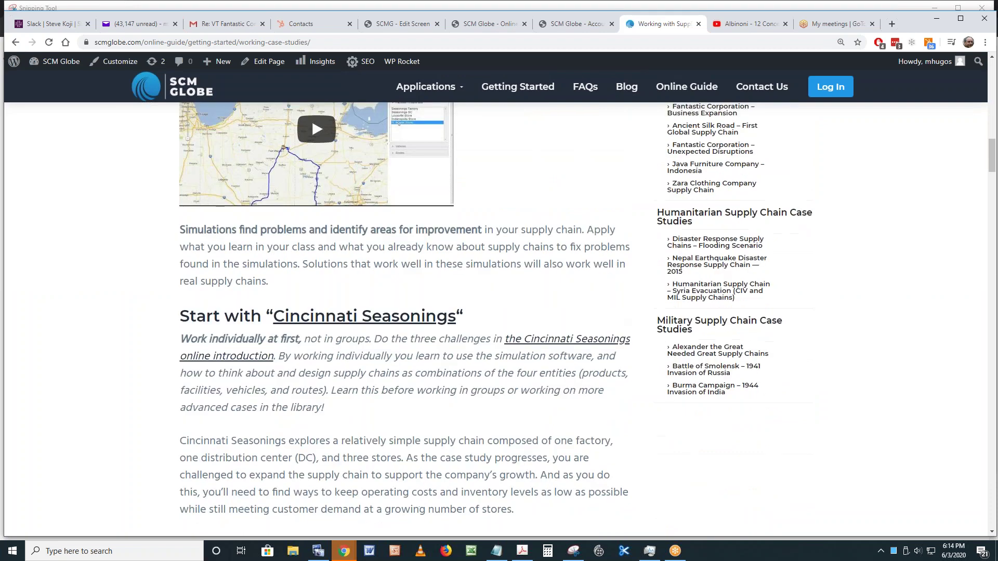
scroll(460, 375, down, 2)
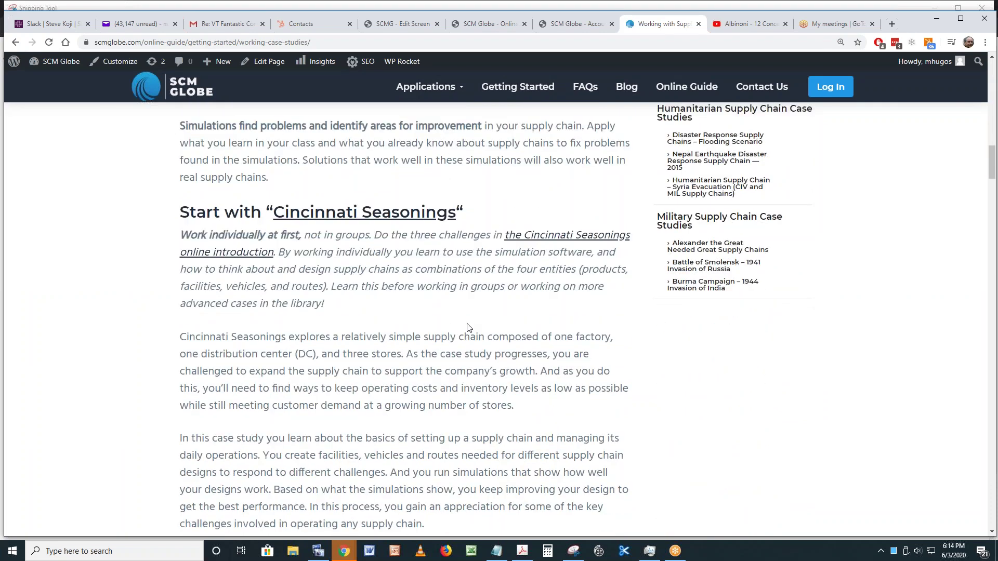
scroll(468, 327, down, 4)
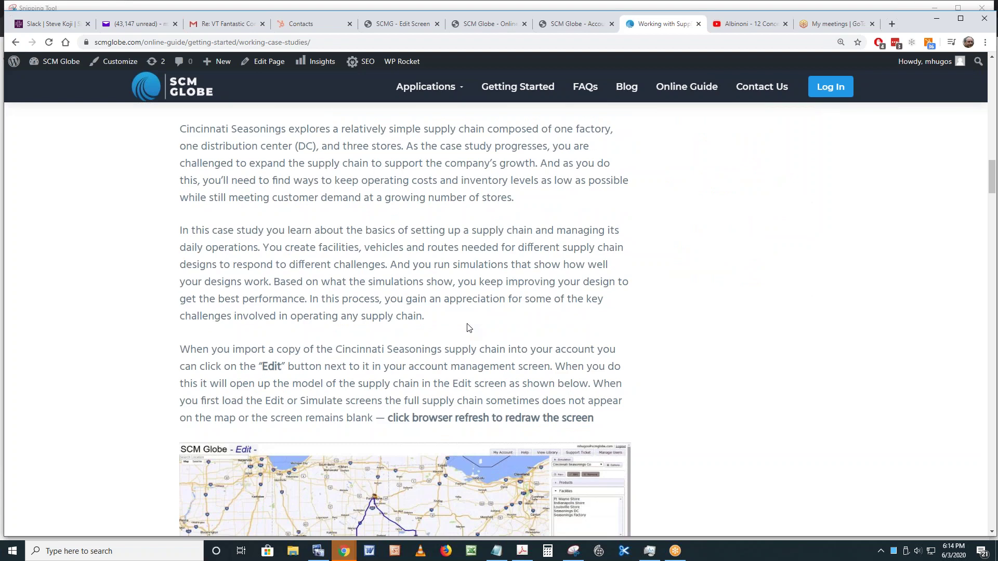
scroll(372, 442, down, 1)
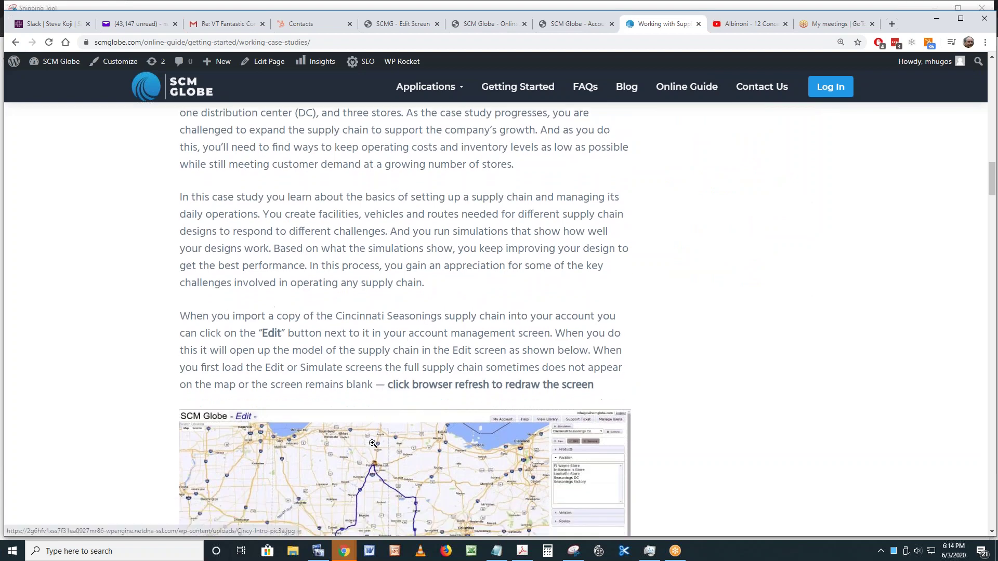
scroll(373, 443, down, 3)
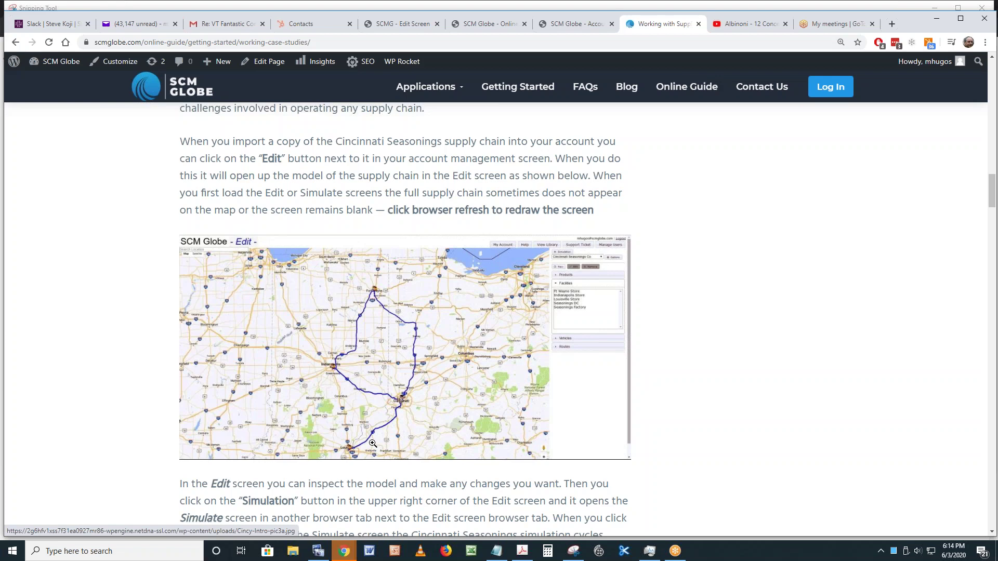
scroll(373, 443, up, 8)
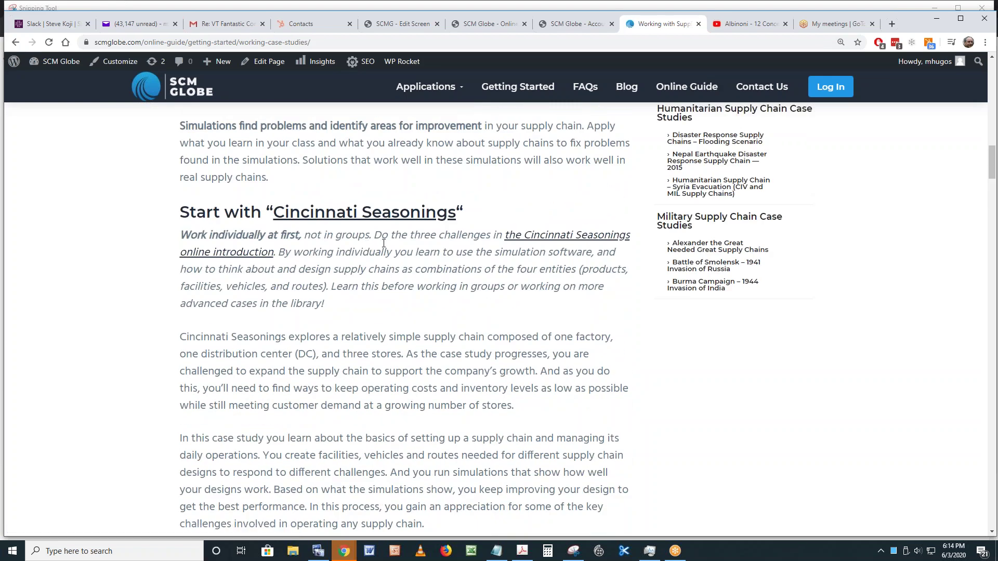
scroll(395, 339, down, 9)
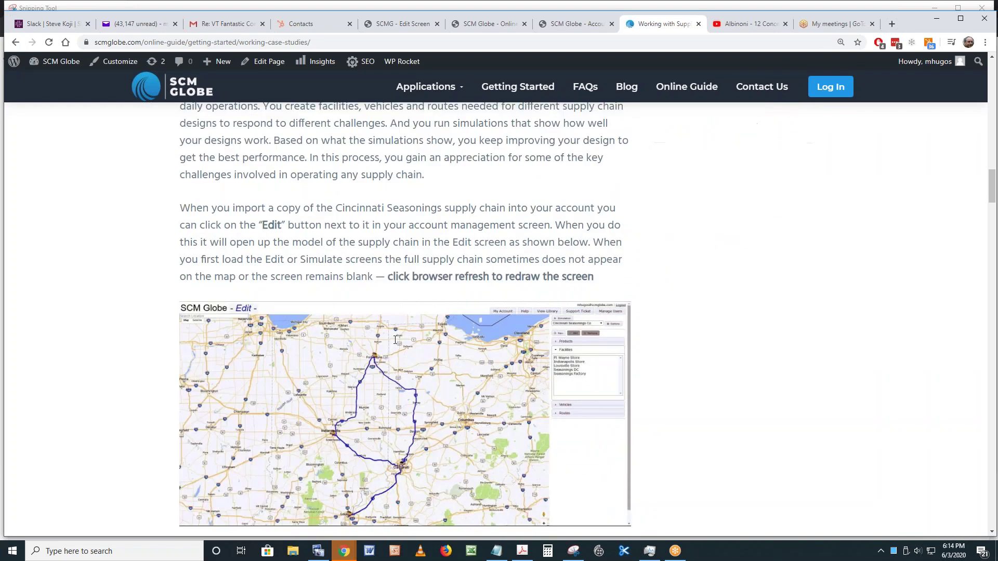
scroll(394, 341, down, 5)
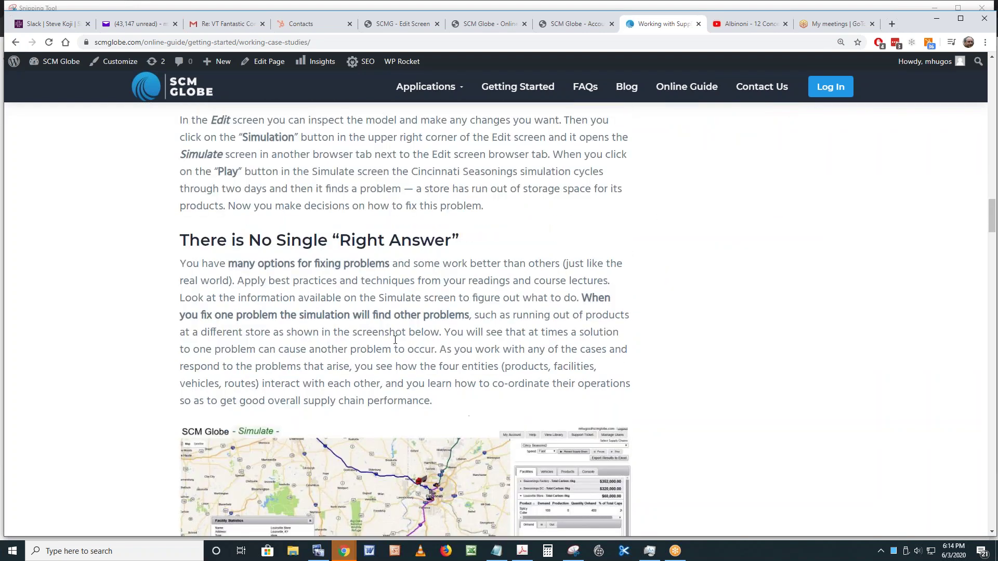
scroll(358, 237, down, 1)
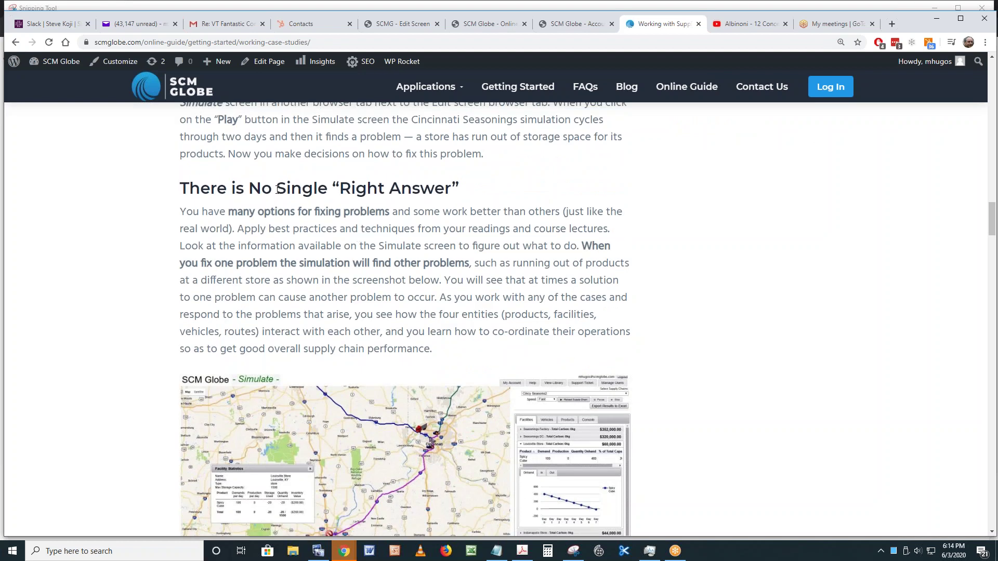
scroll(405, 271, down, 1)
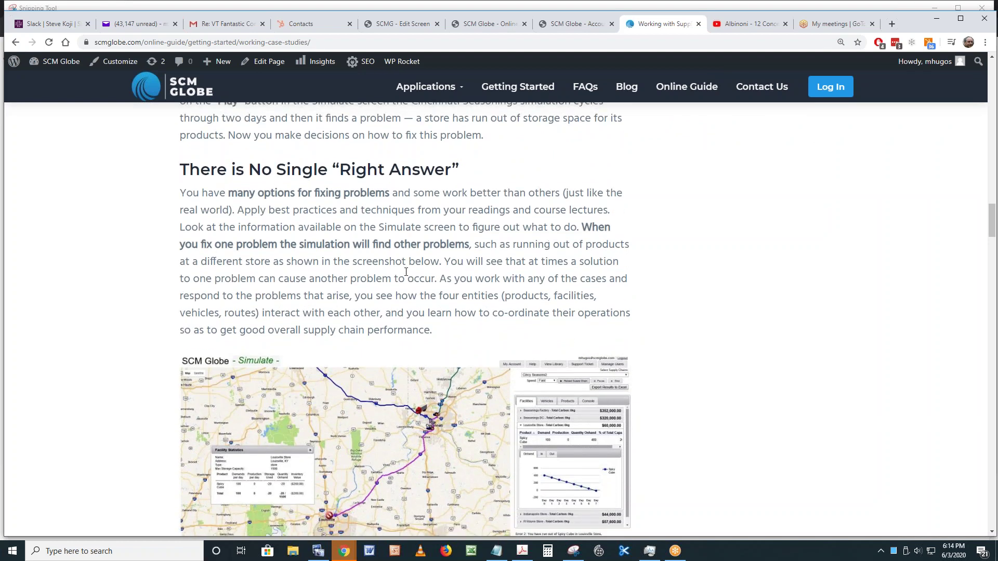
scroll(406, 271, down, 1)
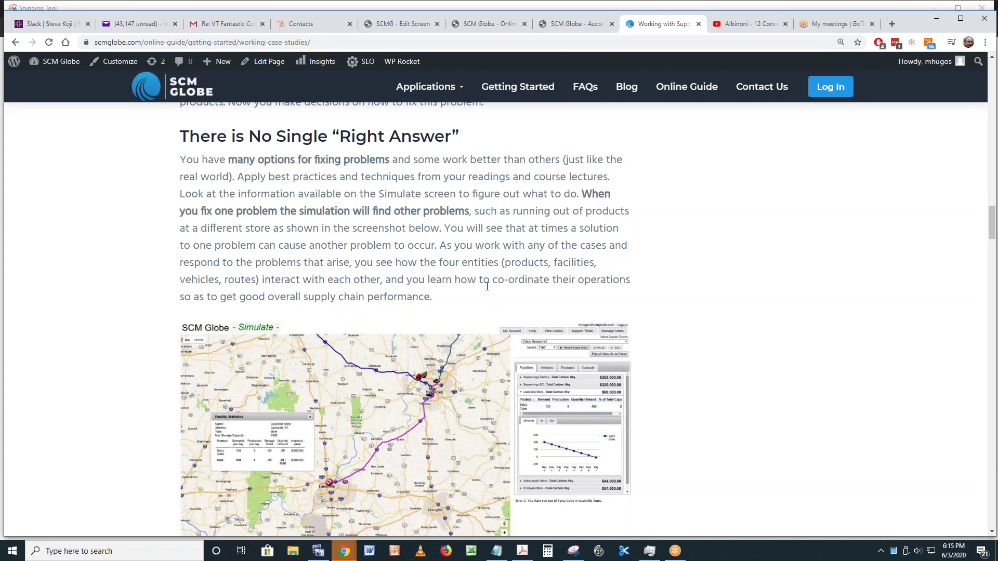
Continue reading down to the Notes for Working with Case Studies section
scroll(487, 286, up, 2)
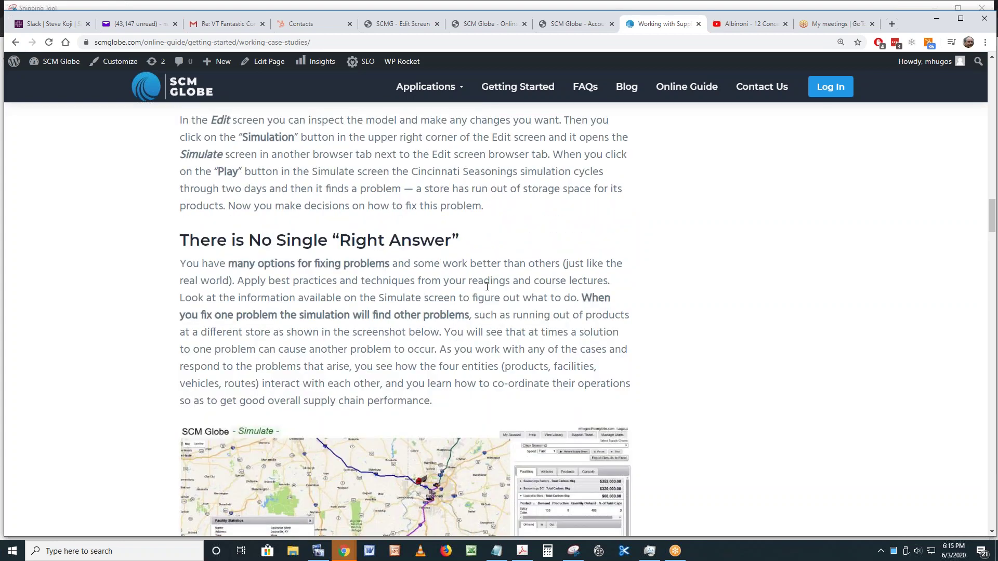
scroll(487, 286, down, 4)
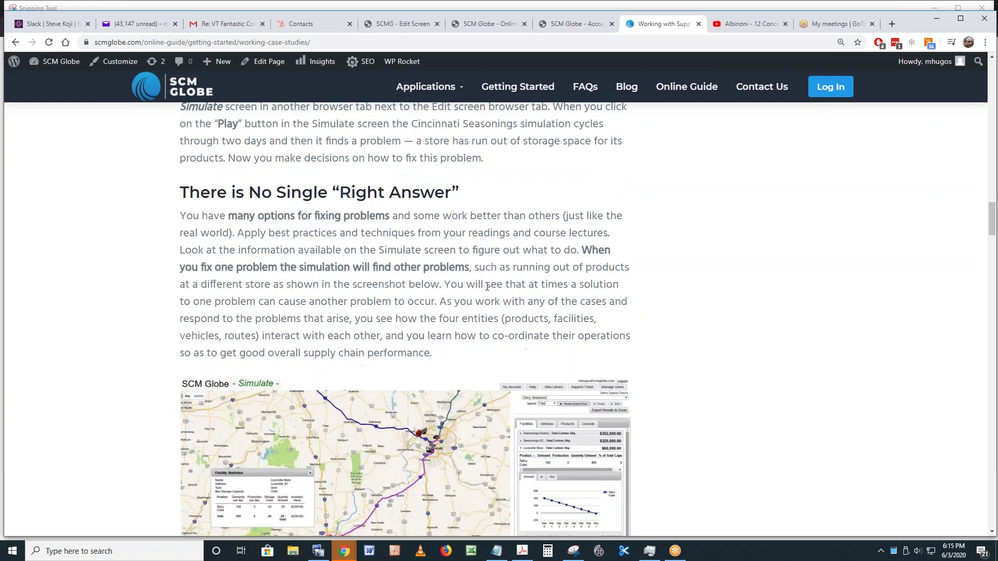
scroll(487, 285, down, 1)
scroll(343, 281, down, 2)
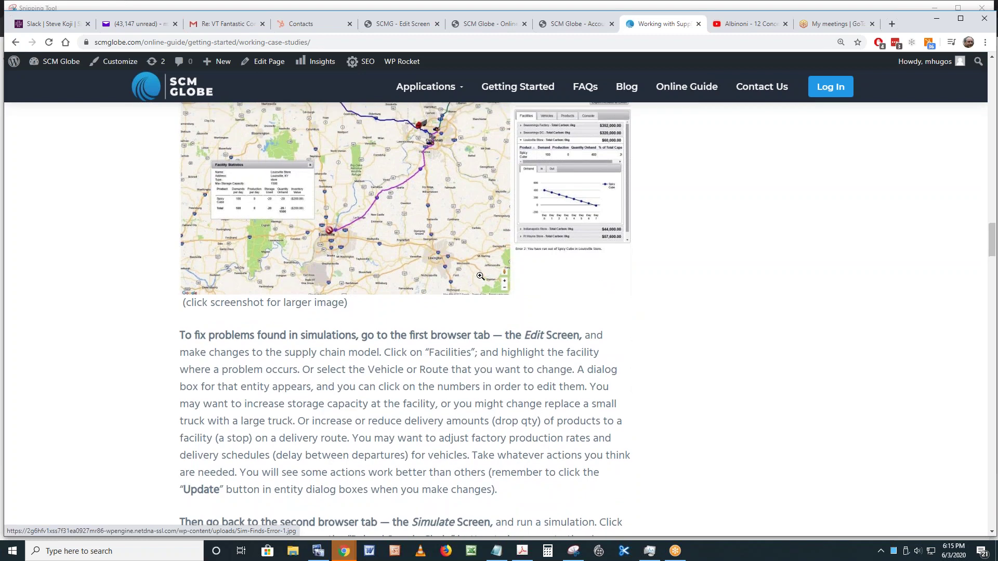
scroll(480, 276, up, 5)
scroll(440, 308, down, 10)
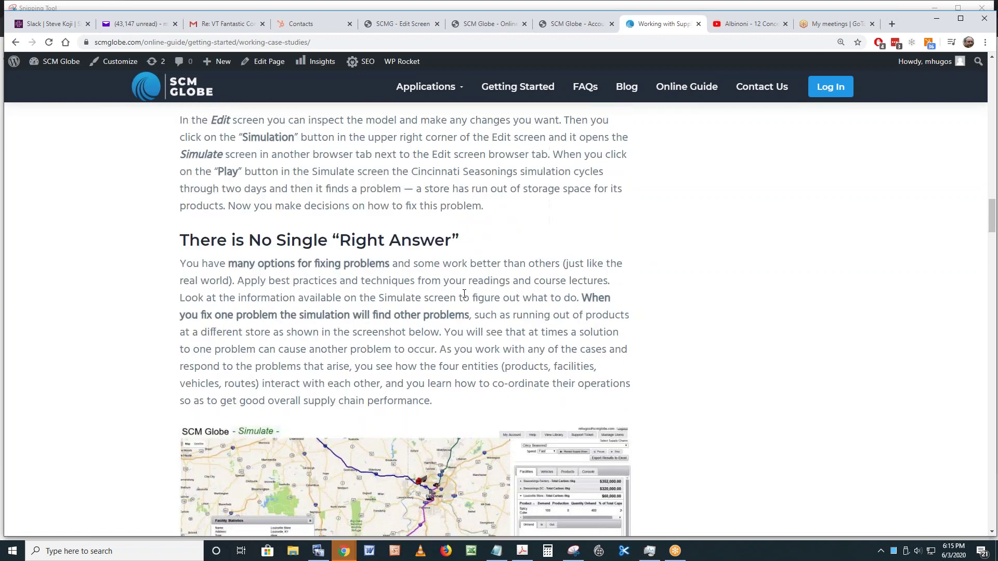
scroll(465, 295, down, 3)
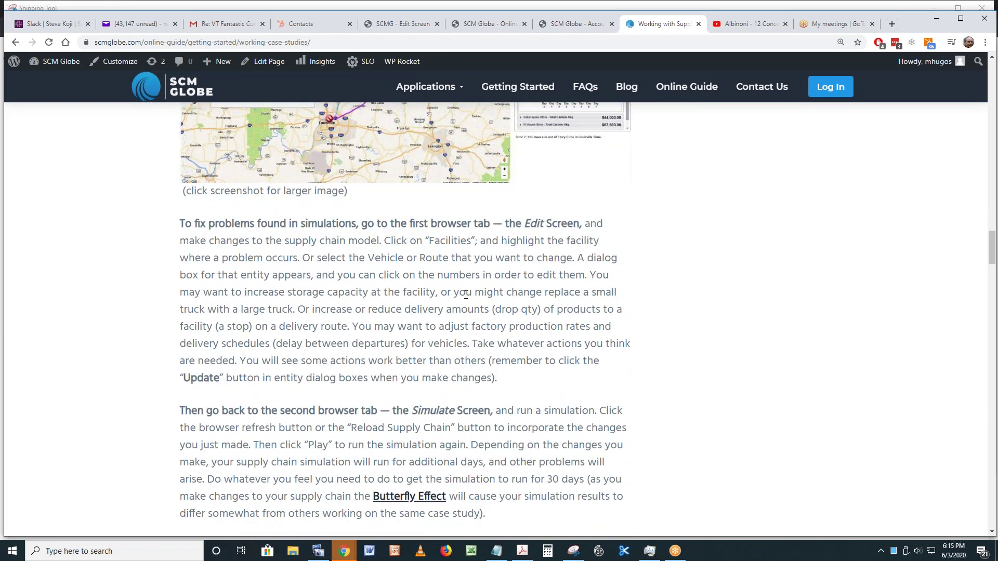
scroll(466, 294, down, 6)
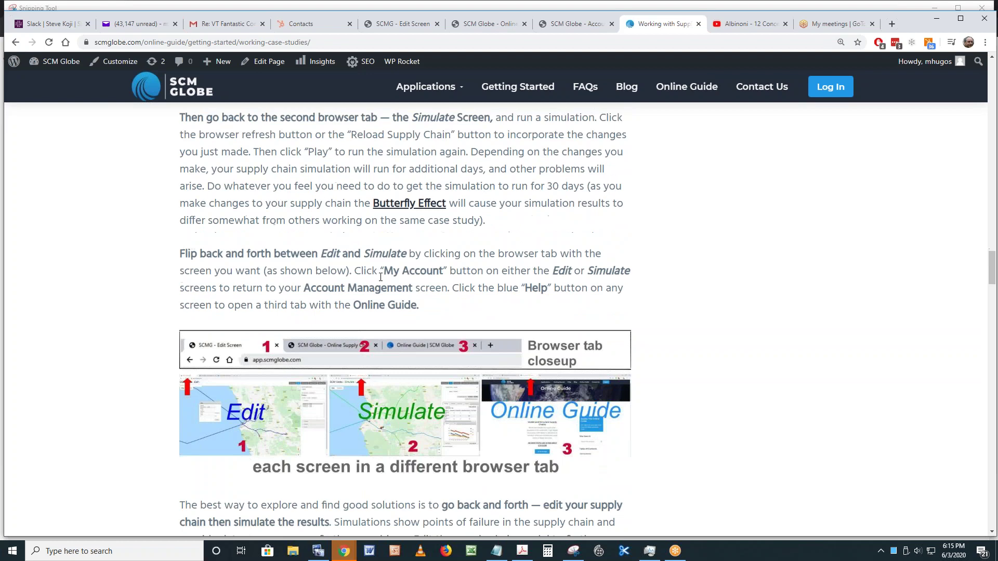
scroll(380, 277, down, 1)
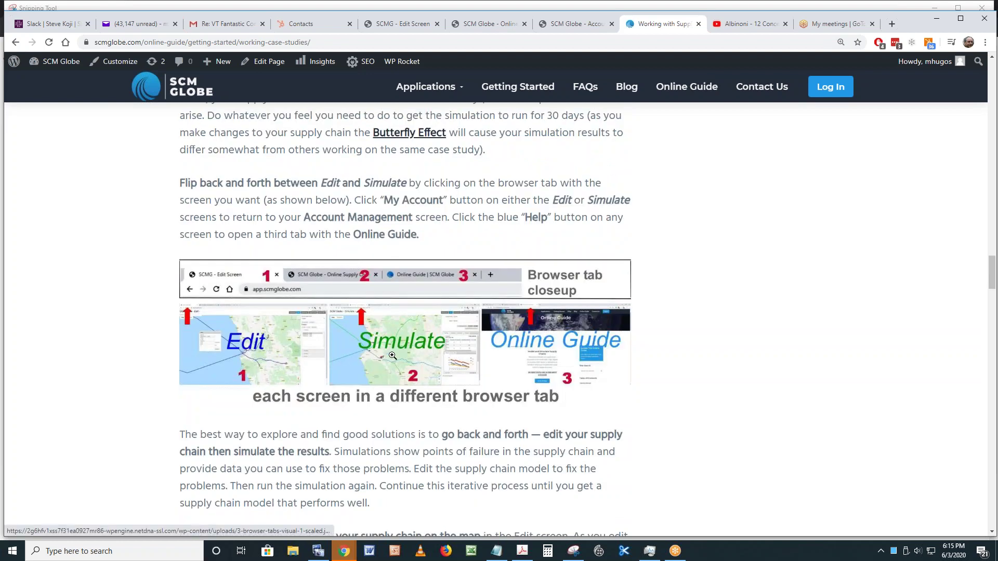
scroll(396, 355, down, 3)
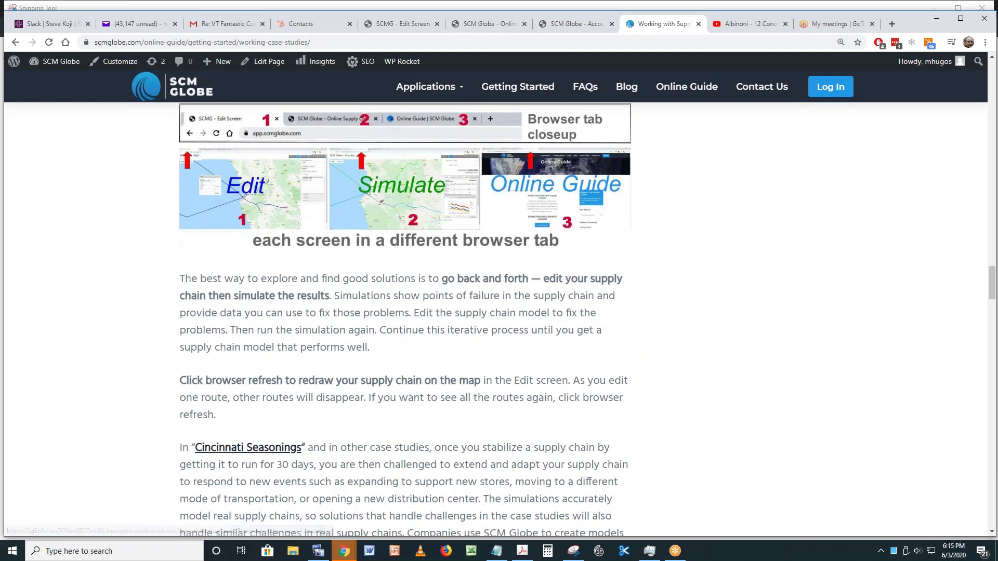
scroll(406, 319, down, 1)
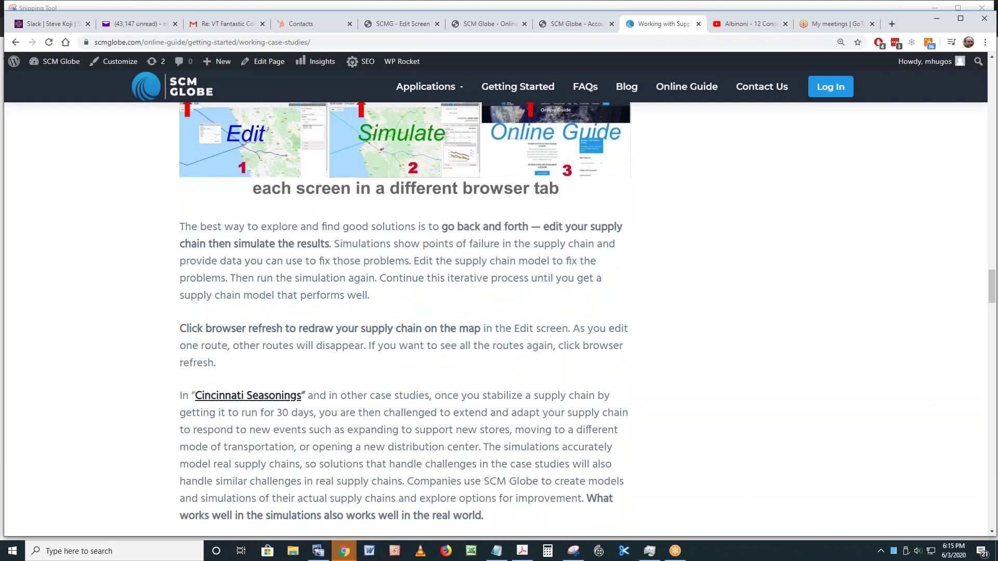
scroll(182, 297, down, 8)
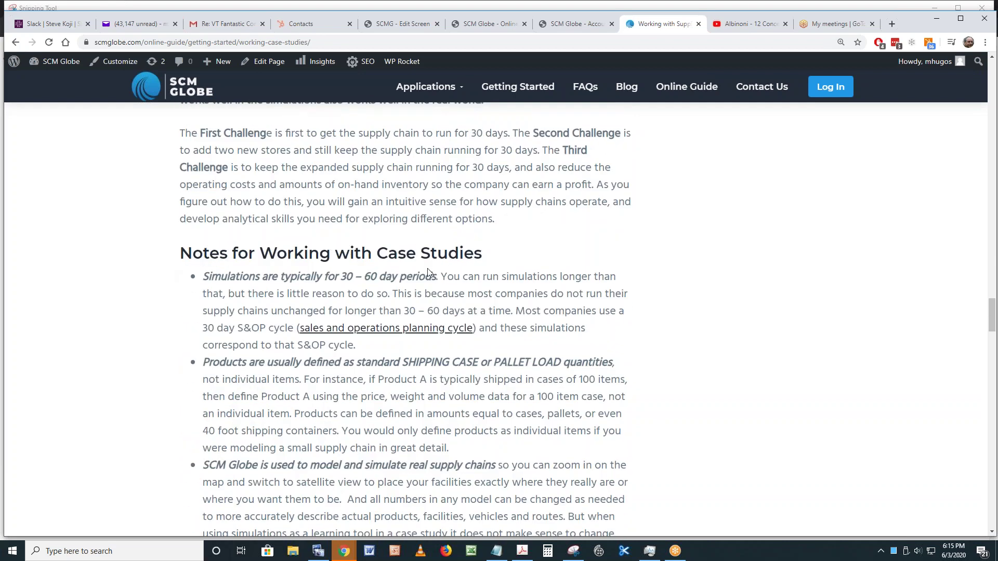
scroll(291, 244, down, 1)
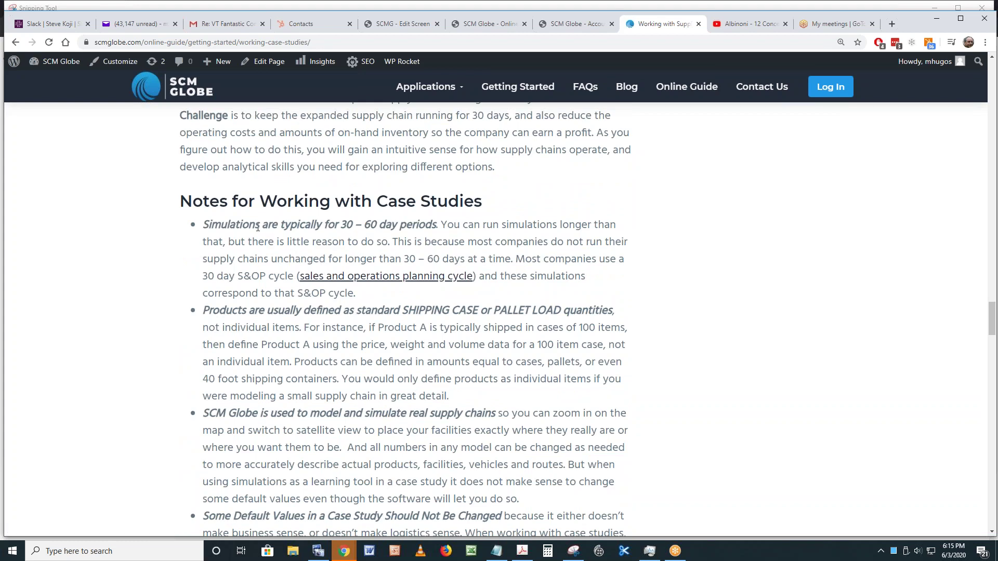
drag(338, 227, 443, 223)
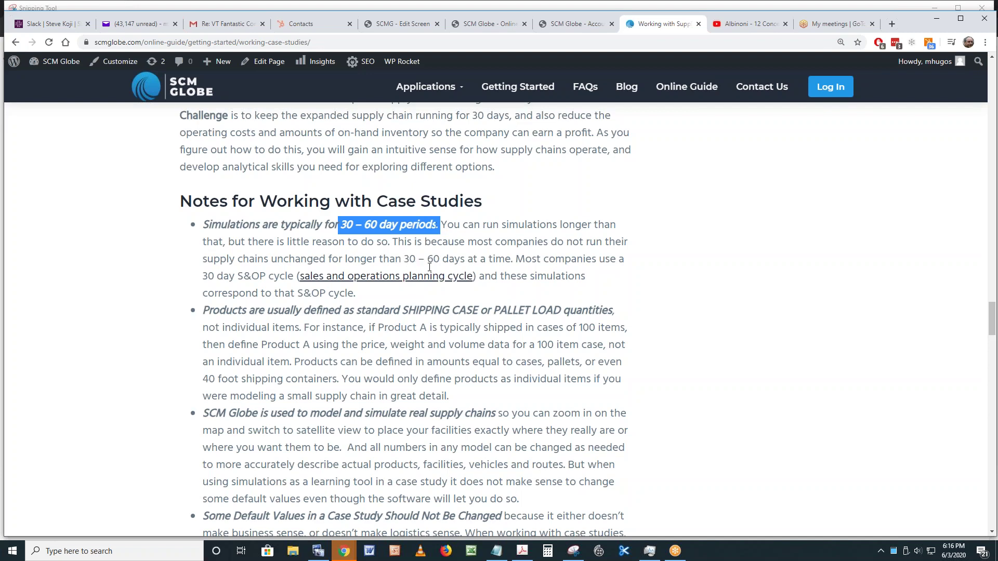
click(514, 265)
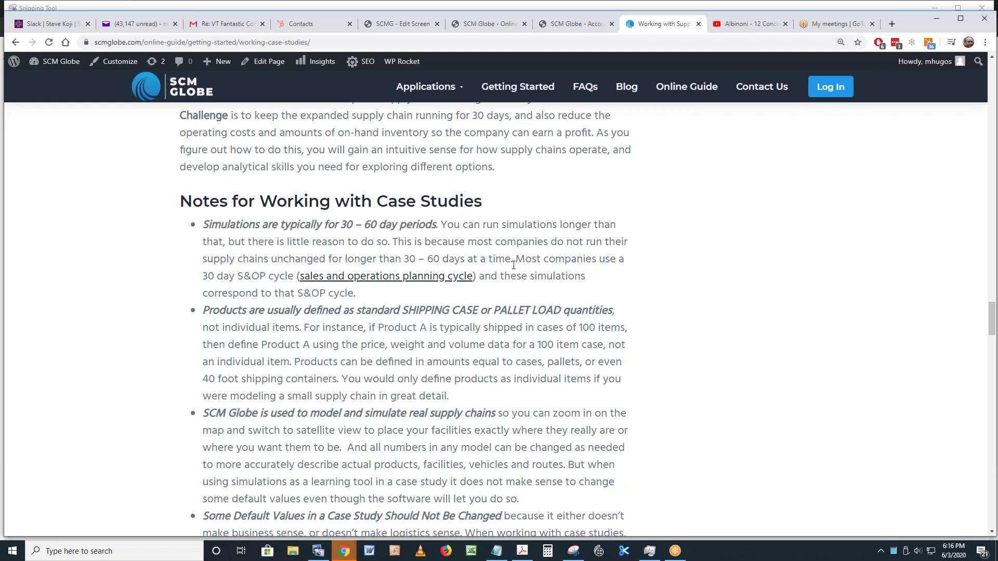
scroll(587, 265, down, 1)
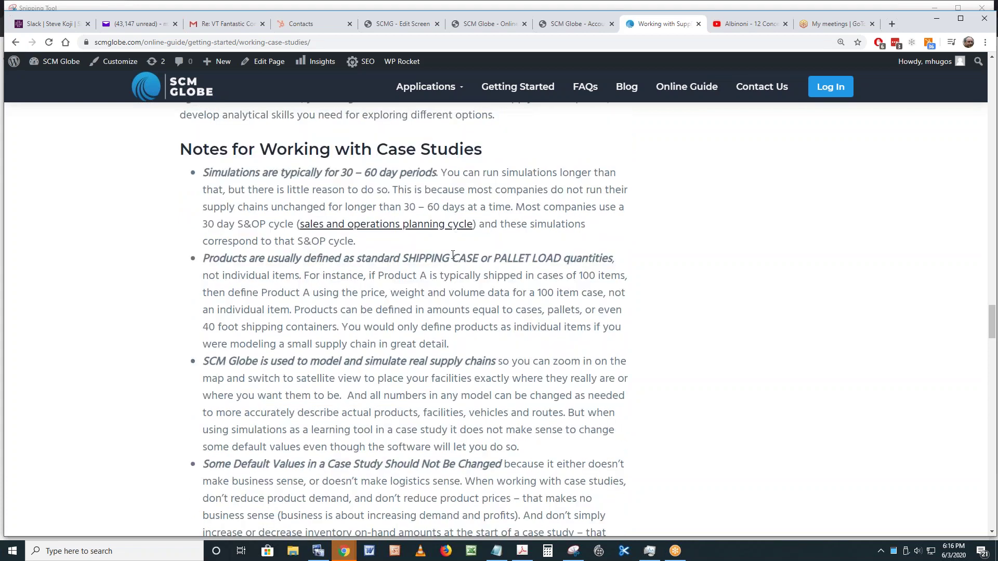
drag(408, 258, 558, 252)
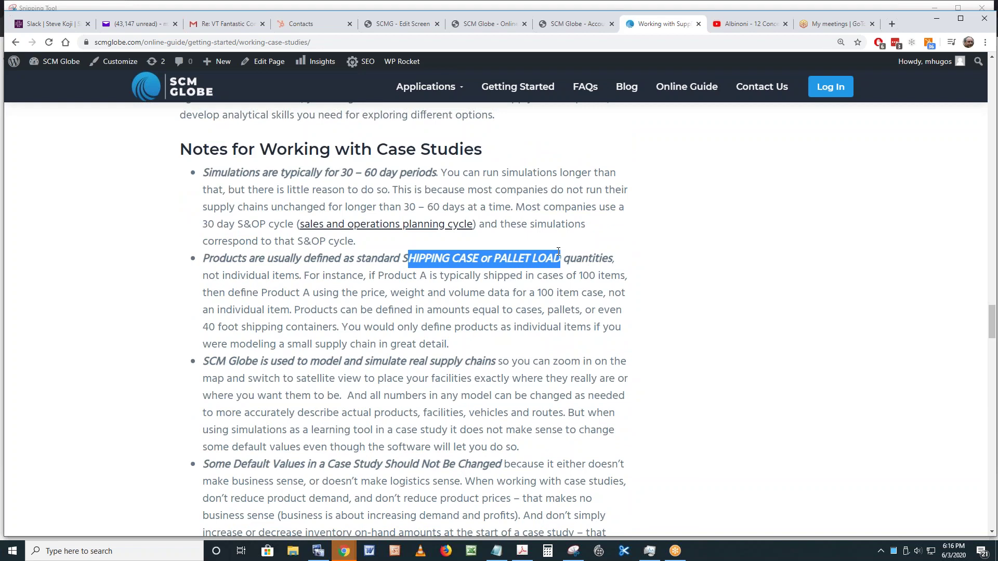
click(557, 297)
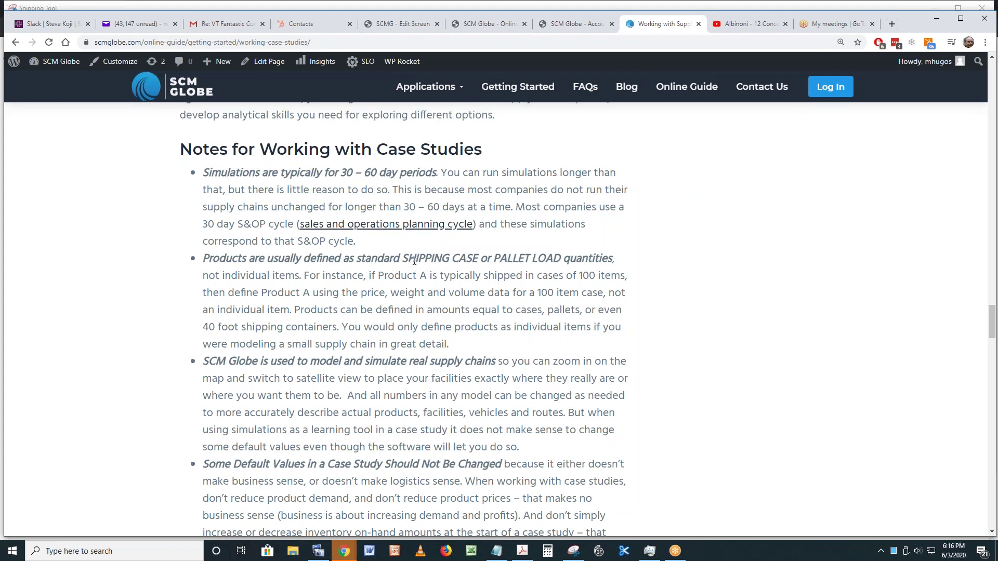
scroll(419, 281, down, 2)
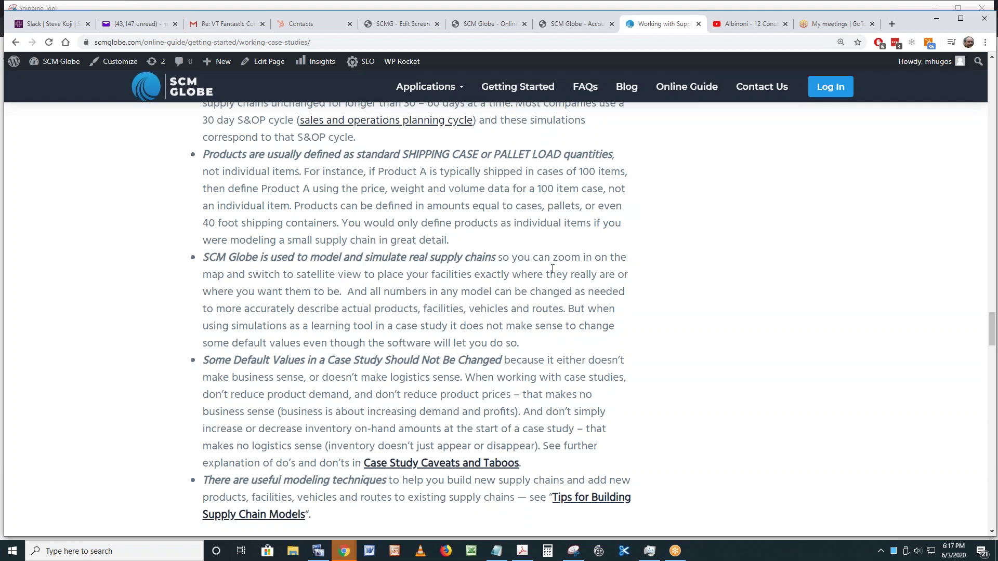
drag(245, 257, 497, 259)
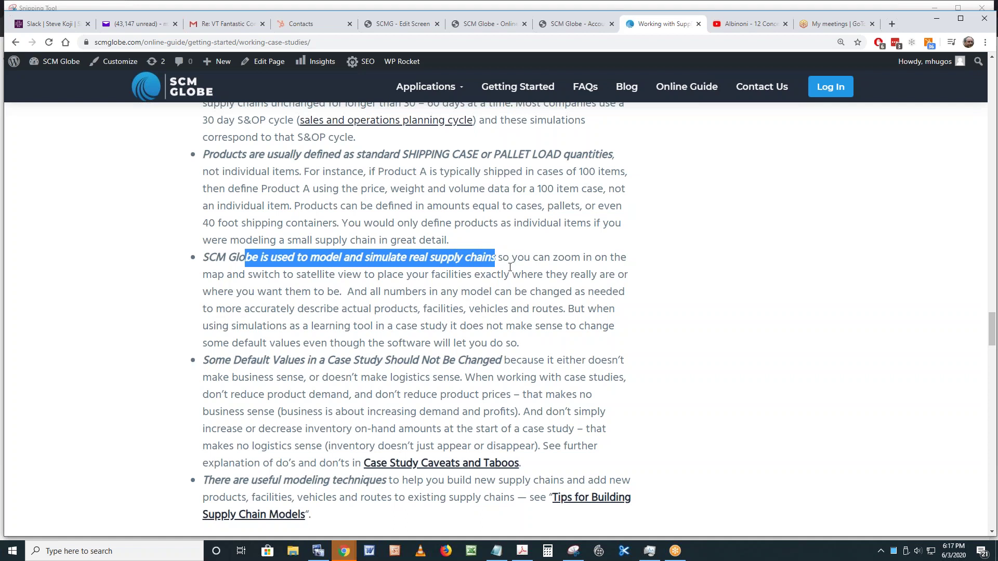
click(504, 291)
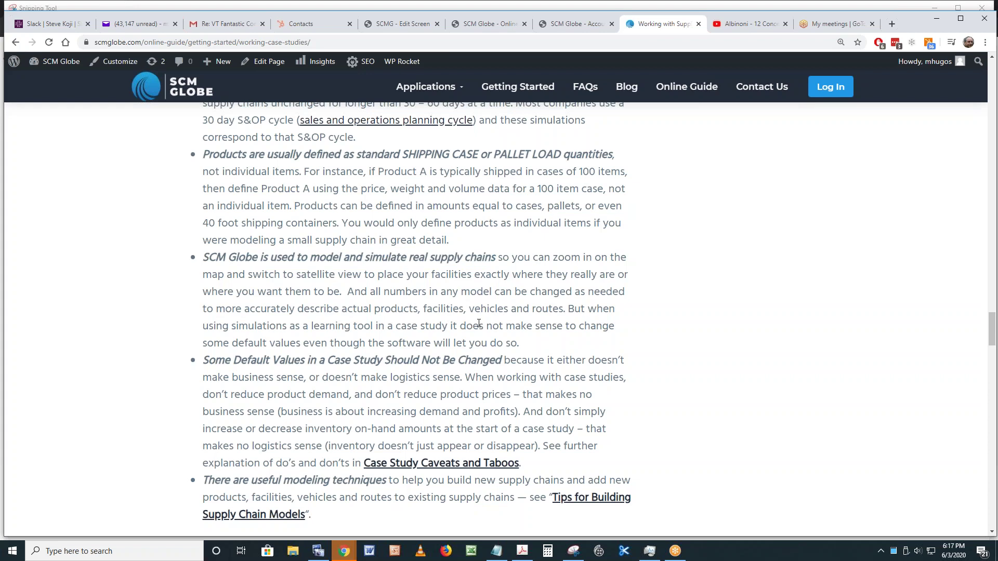
scroll(478, 323, down, 2)
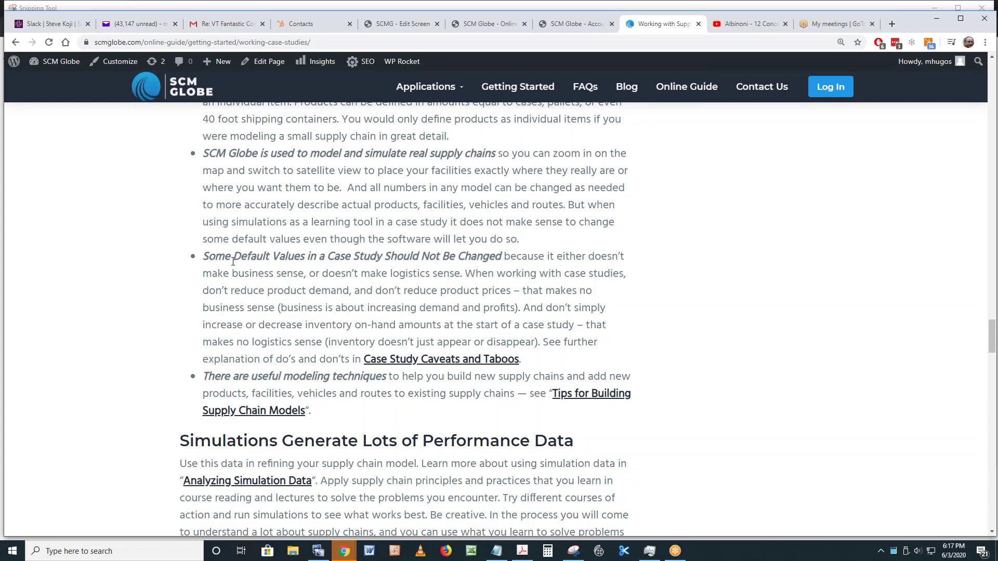
drag(233, 261, 505, 257)
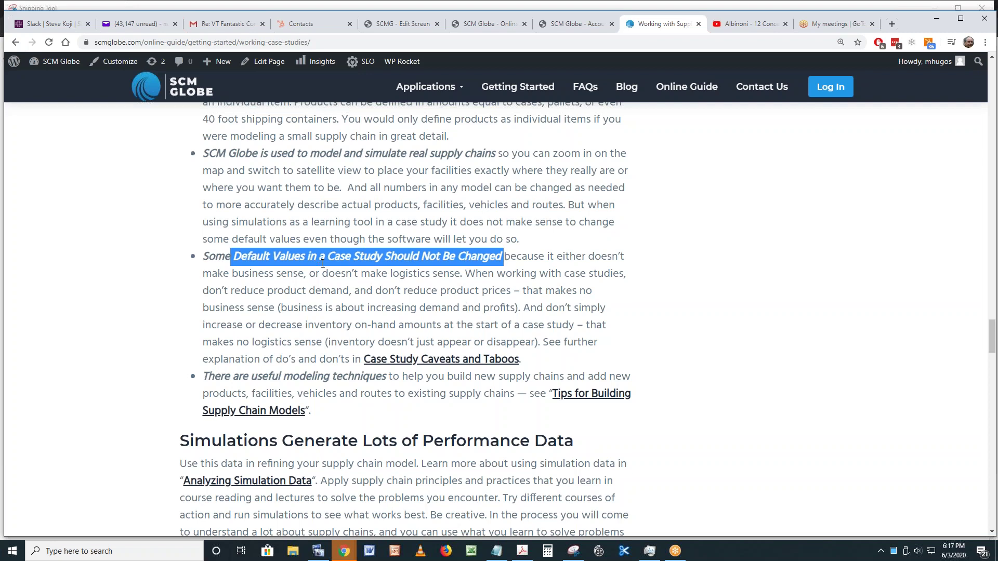
click(357, 258)
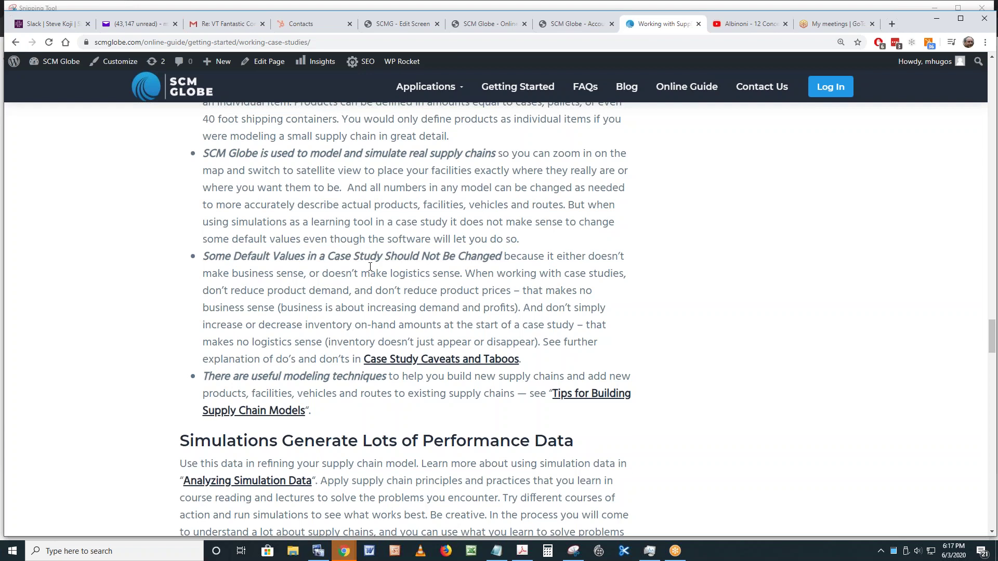
scroll(370, 267, down, 6)
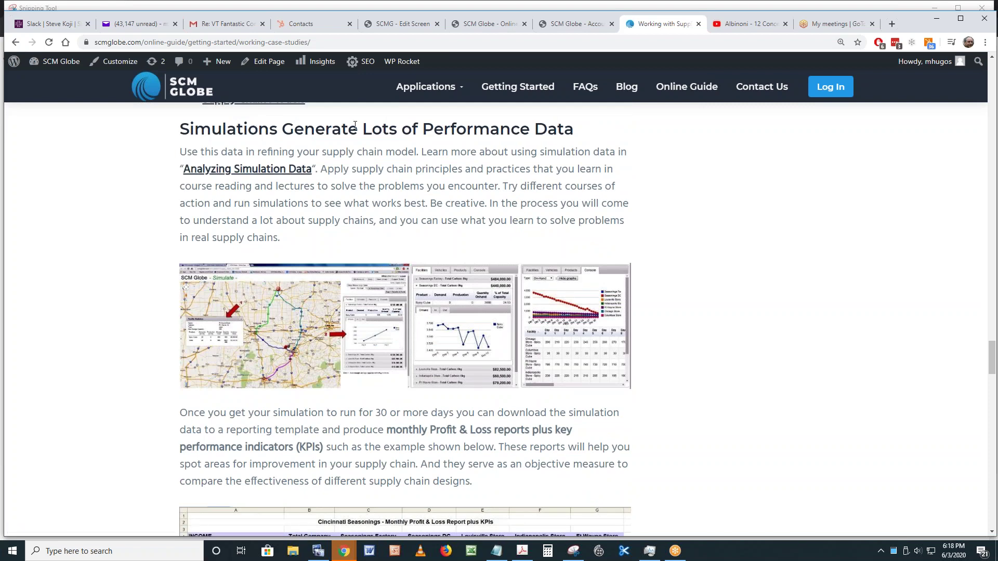
scroll(444, 199, down, 4)
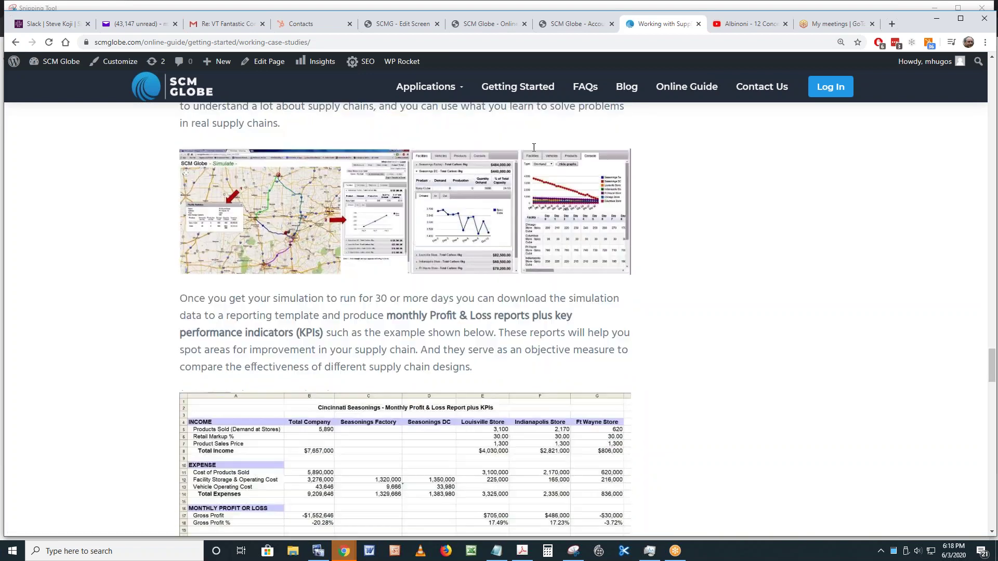
scroll(444, 199, down, 2)
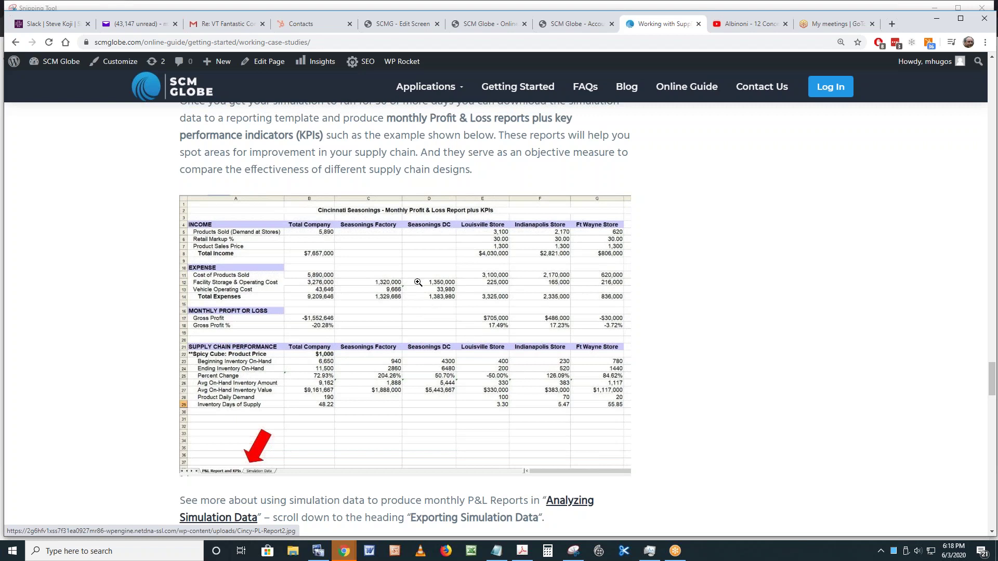
scroll(417, 282, down, 3)
scroll(418, 283, down, 3)
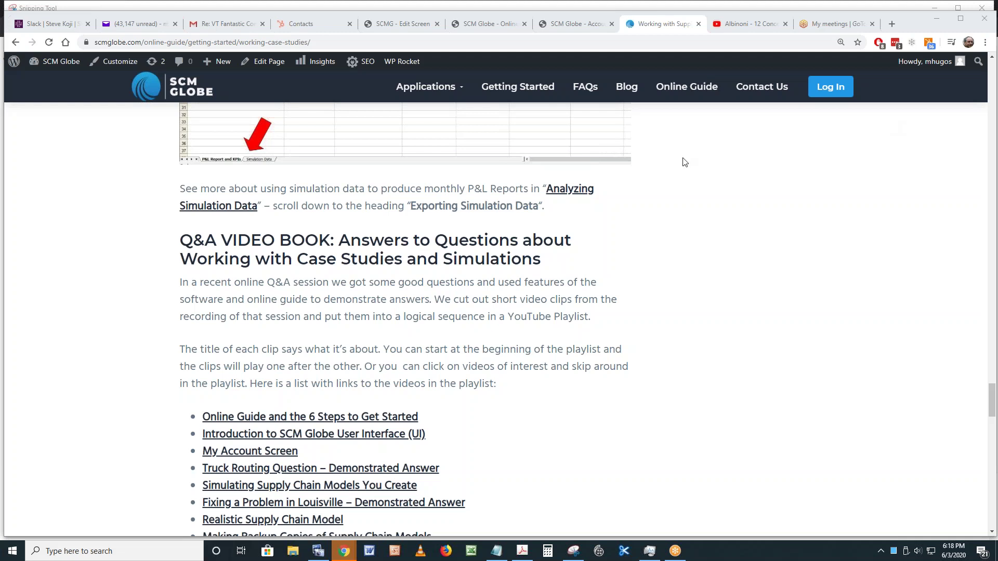
Set the running Cincy Week 1 simulation's speed to Fastest
click(486, 26)
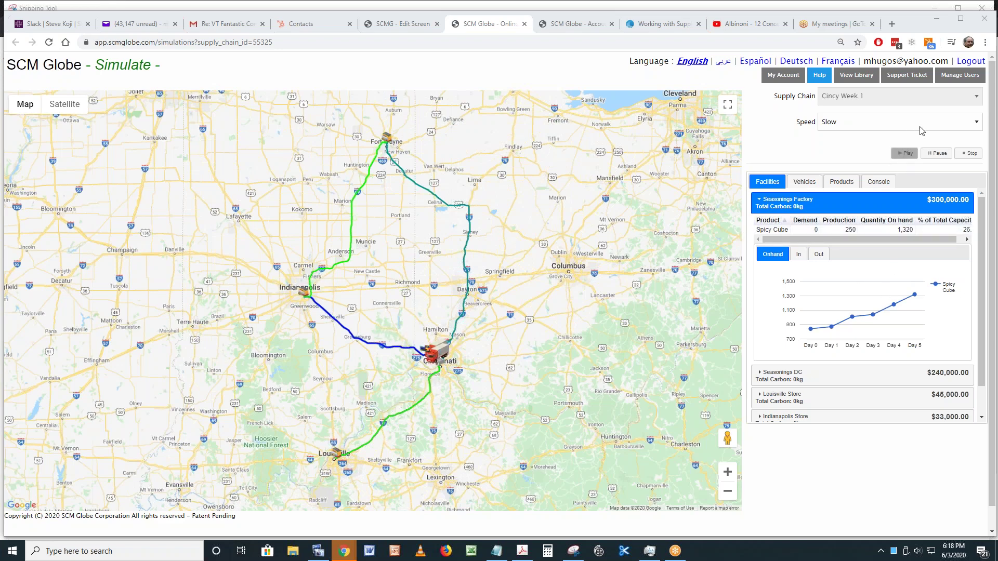
click(977, 123)
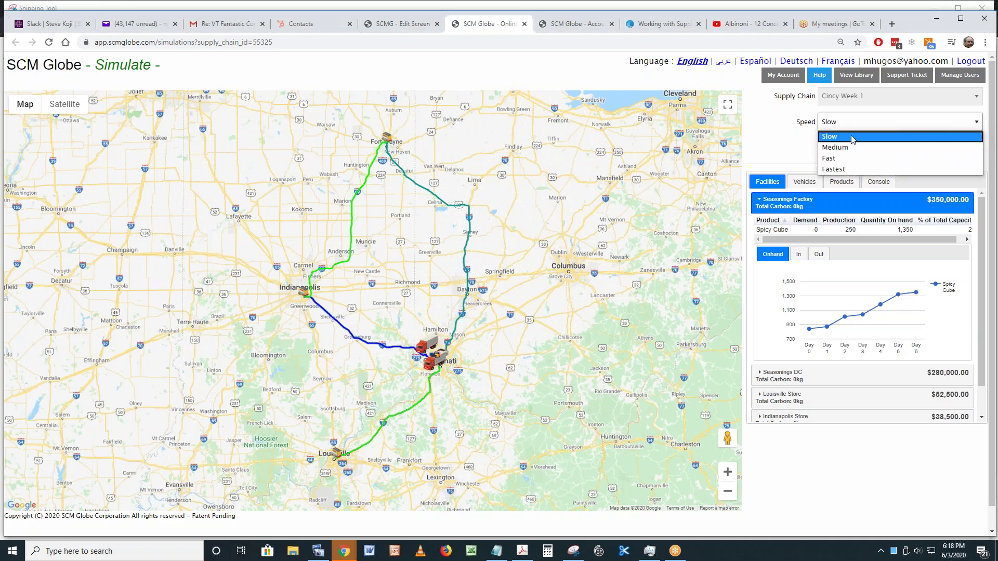
click(837, 169)
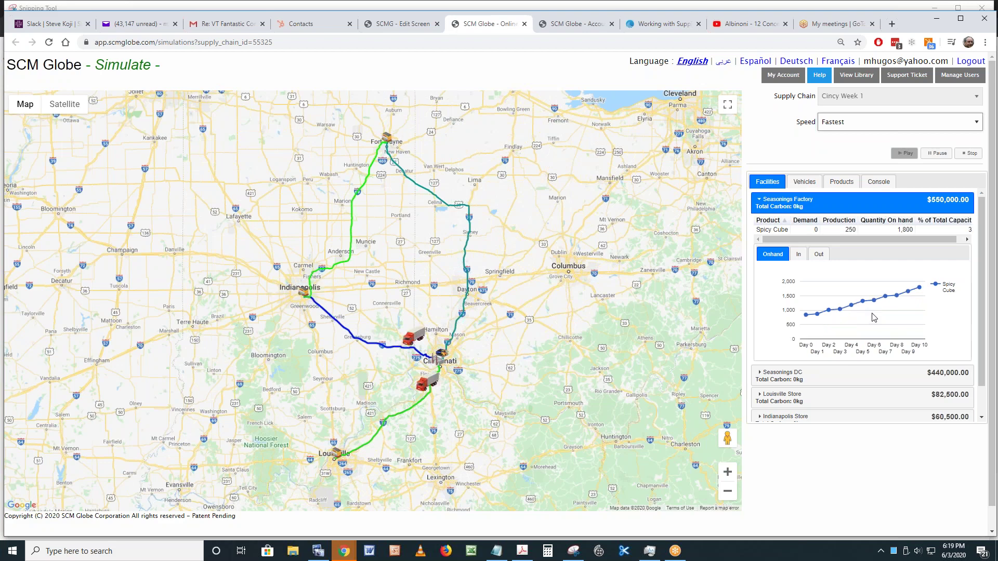
Pause and stop the simulation at 2,620 Spicy Cube in the factory, acknowledging the alert
mouse_move(888, 307)
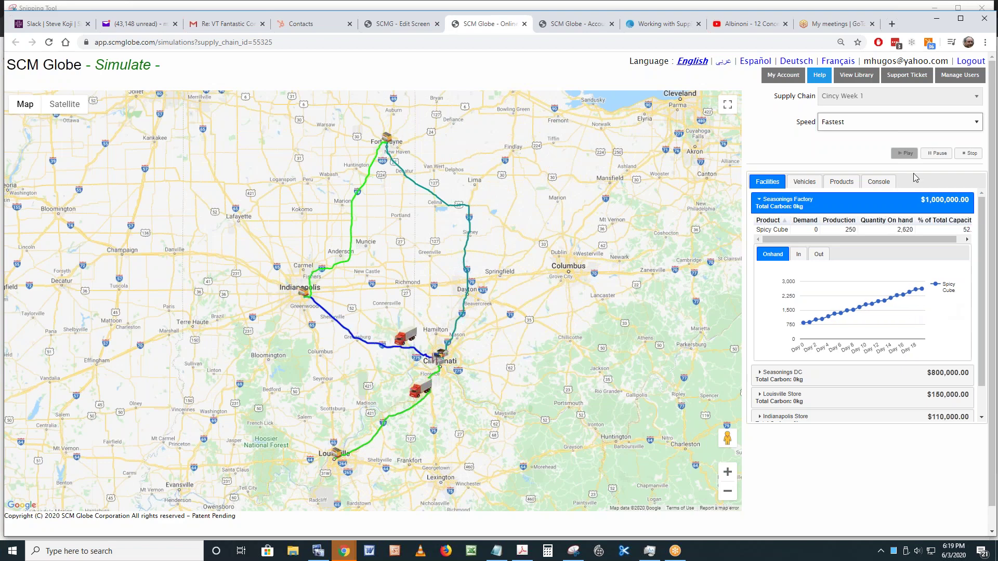
click(939, 154)
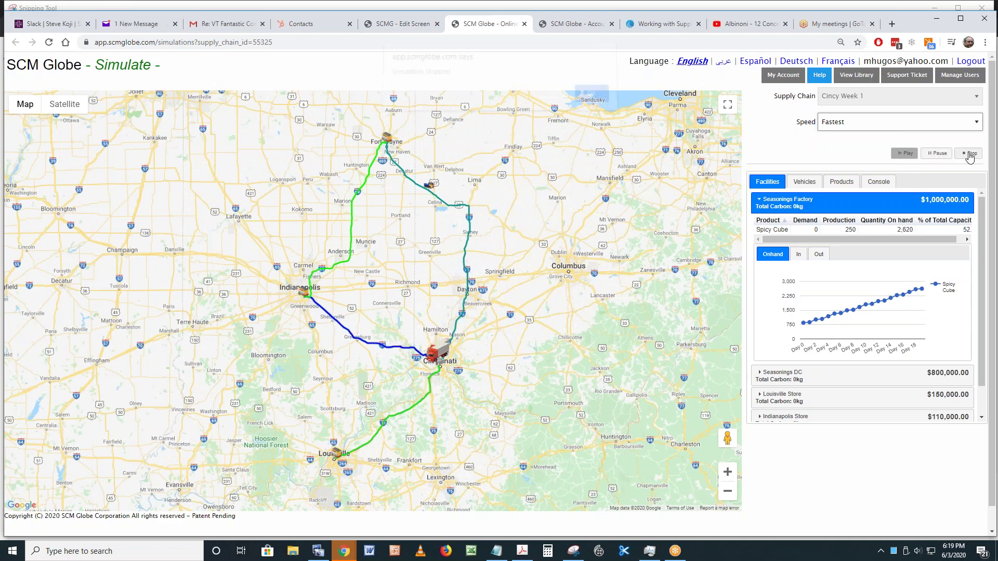
click(970, 155)
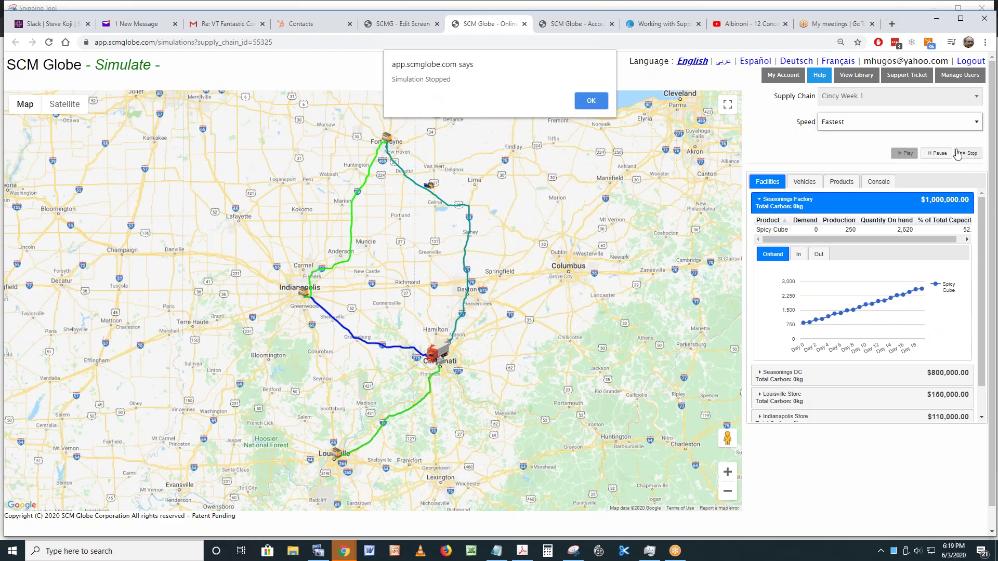
click(592, 102)
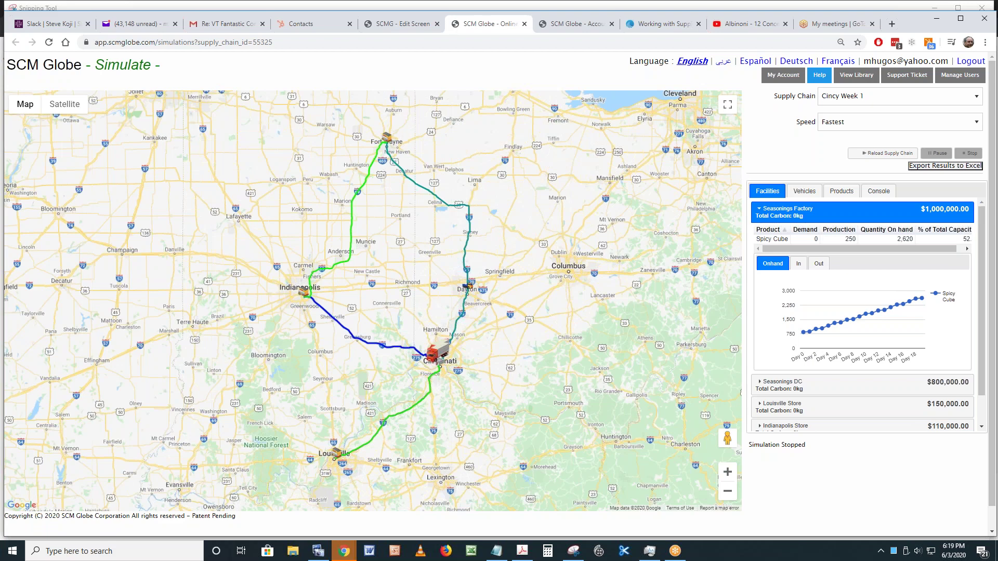
Import Cincinnati Seasonings from the Library and save the copy as 'Cincy Test'
click(871, 78)
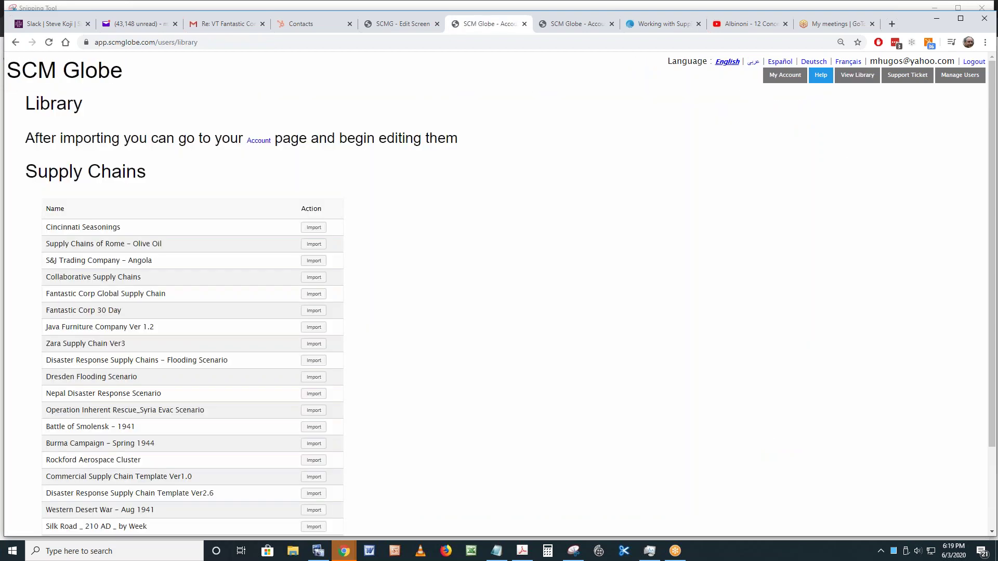
click(314, 229)
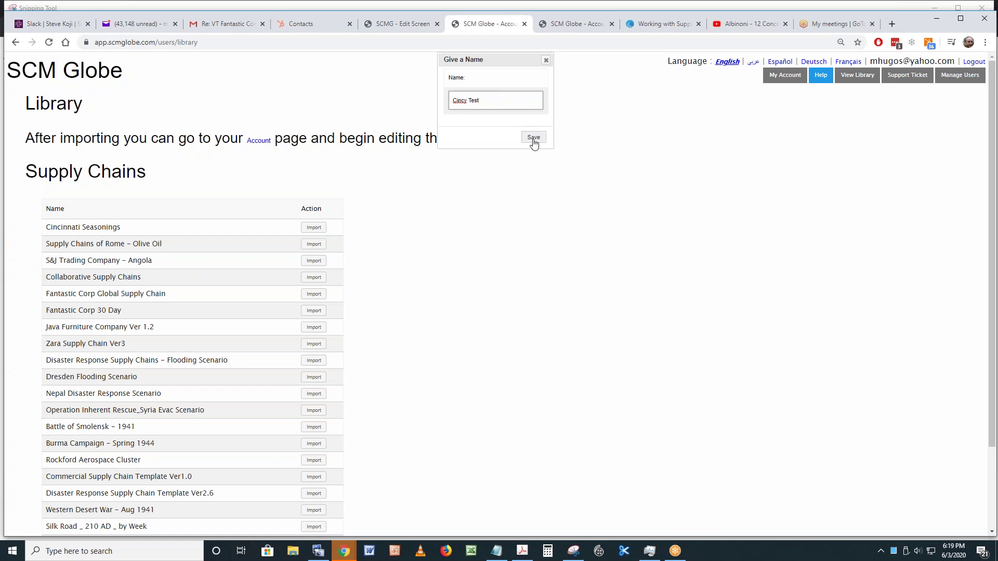
click(533, 138)
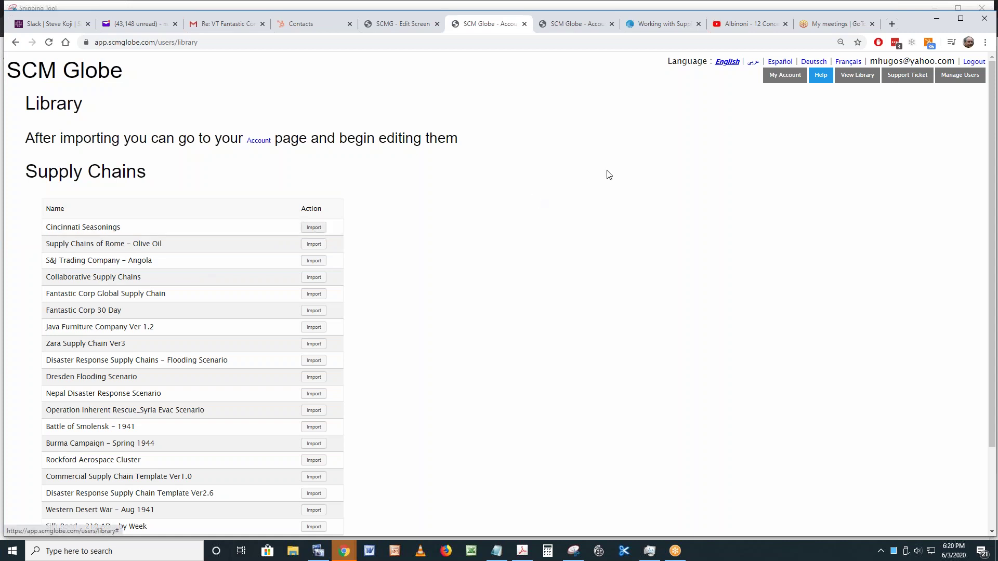
From the My Account supply chain list, open Cincy Test in the editor
click(775, 77)
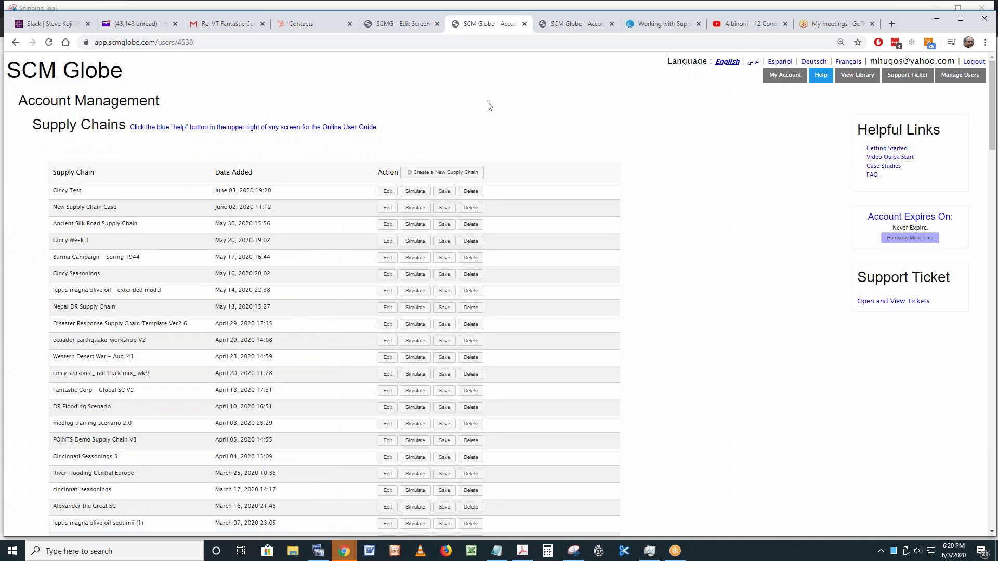
click(388, 192)
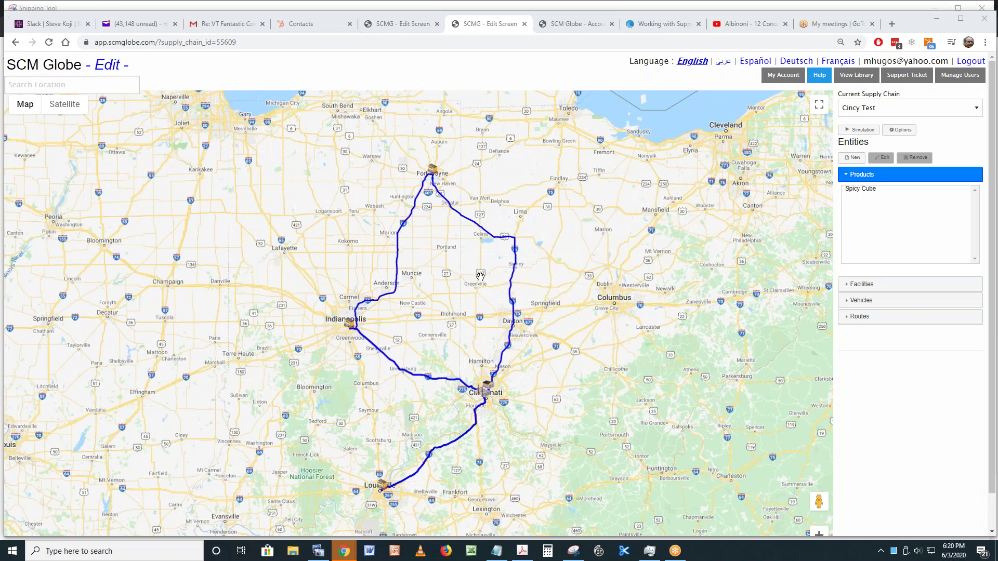
drag(425, 301, 406, 305)
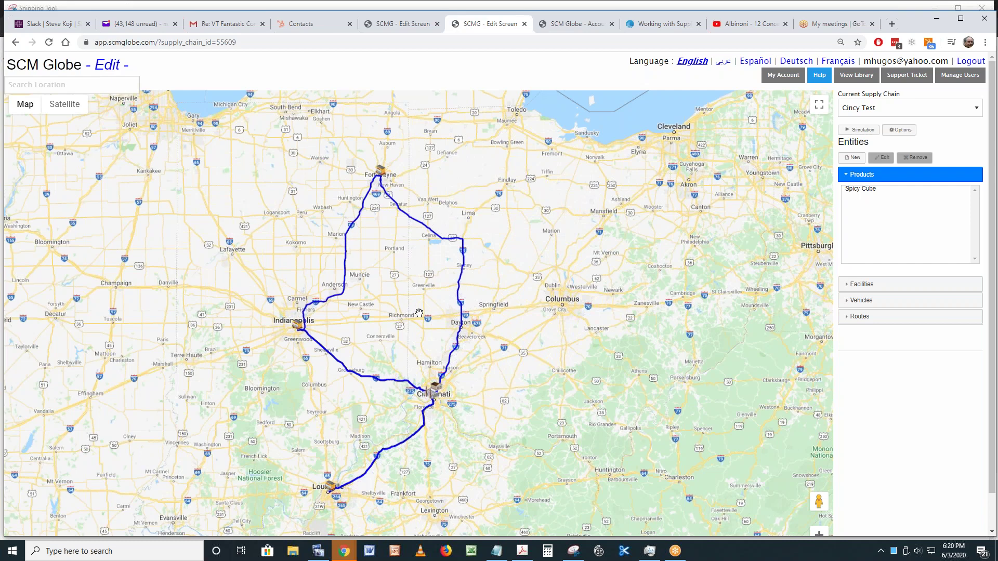
drag(440, 310, 482, 309)
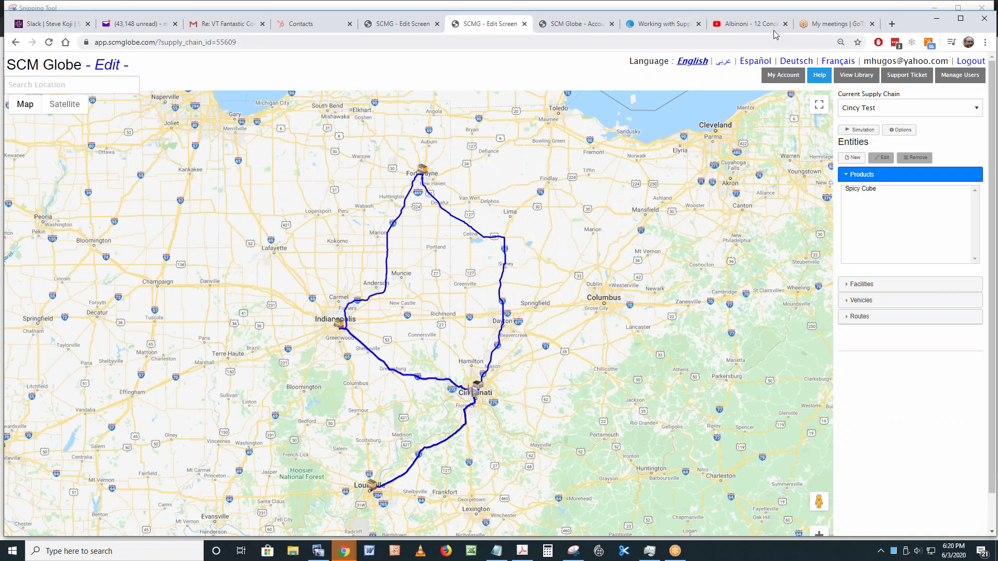
Return to the online guide and open the Cincinnati Seasonings case study page
click(665, 24)
scroll(829, 139, up, 8)
scroll(822, 135, up, 20)
scroll(822, 135, up, 15)
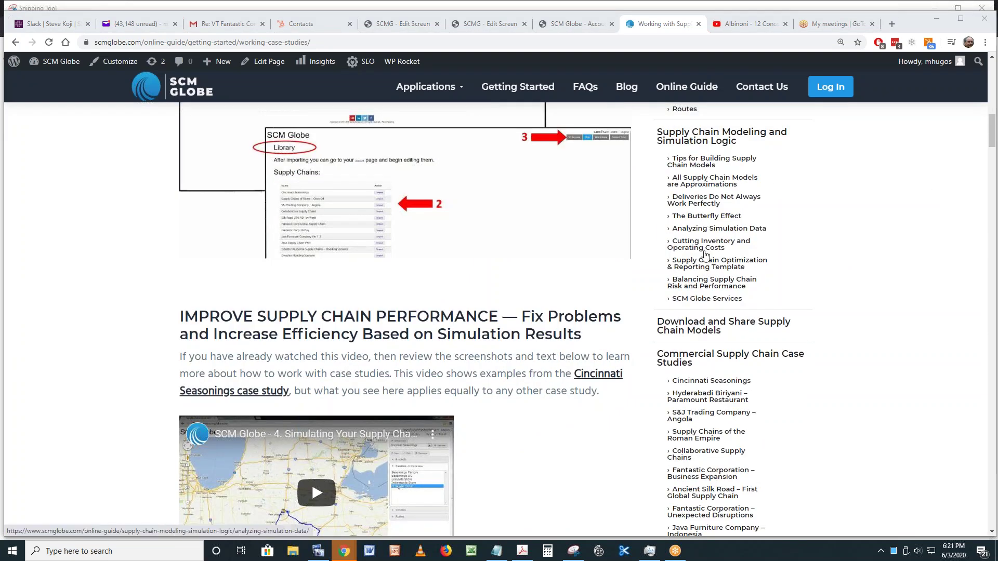
scroll(727, 260, down, 1)
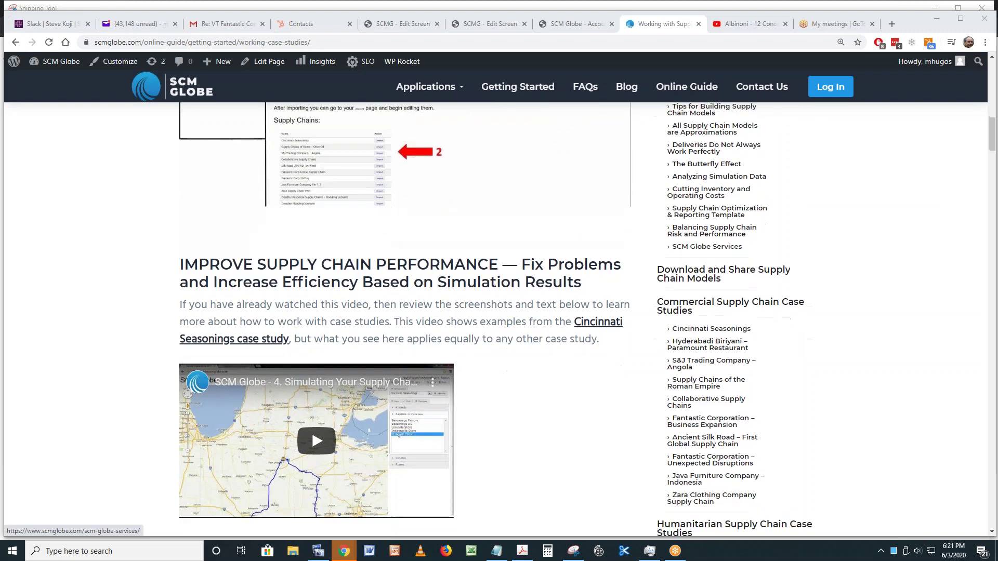
click(703, 329)
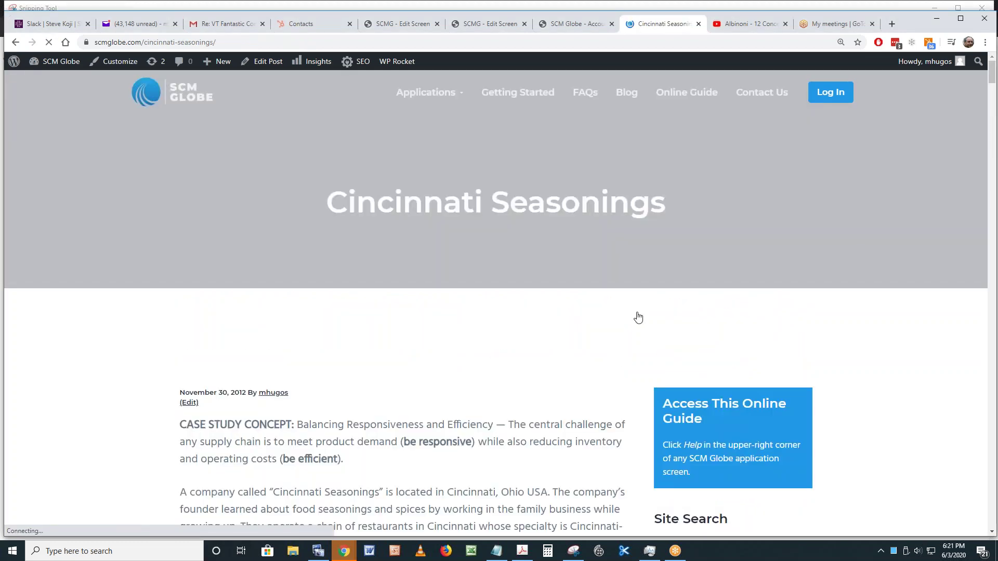
Read through the Cincinnati Seasonings case study, then go back to the SCM Globe Account page
scroll(498, 312, down, 10)
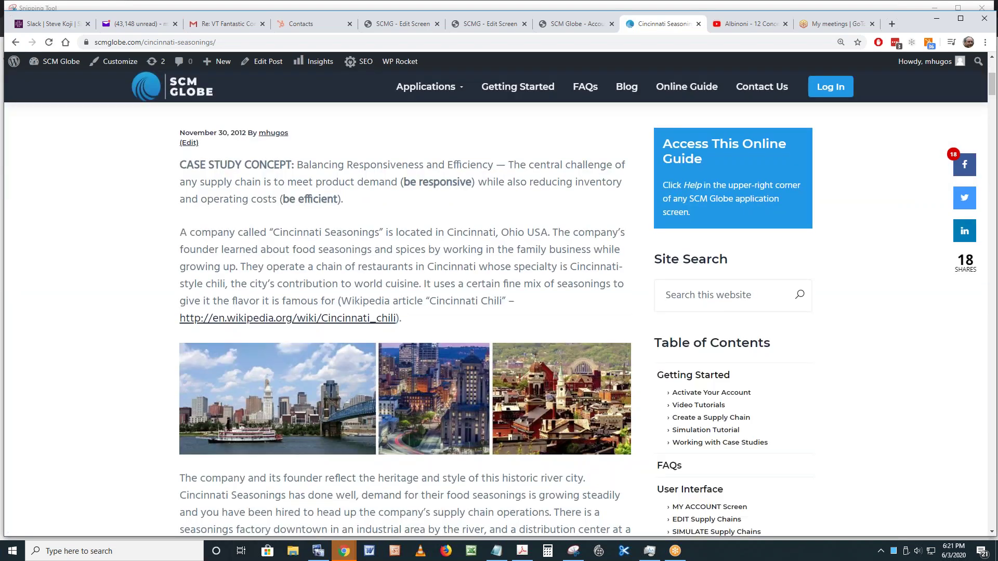
scroll(483, 317, down, 5)
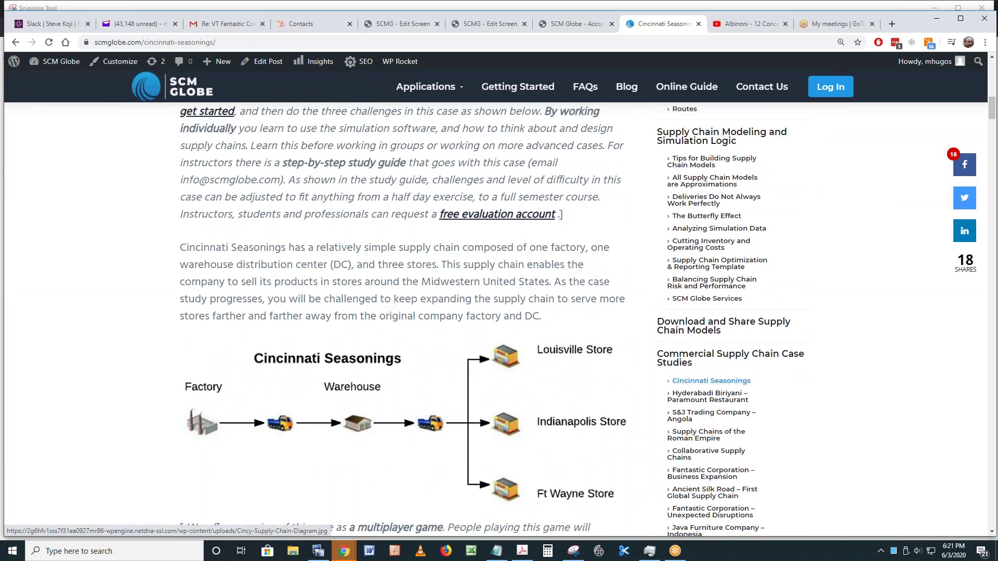
scroll(496, 319, down, 3)
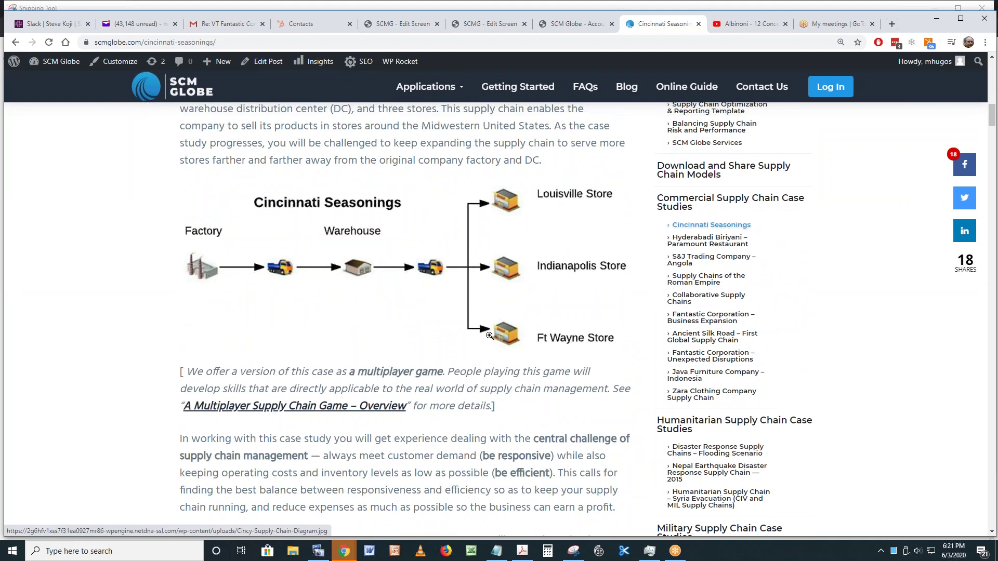
scroll(560, 289, down, 3)
scroll(495, 318, down, 1)
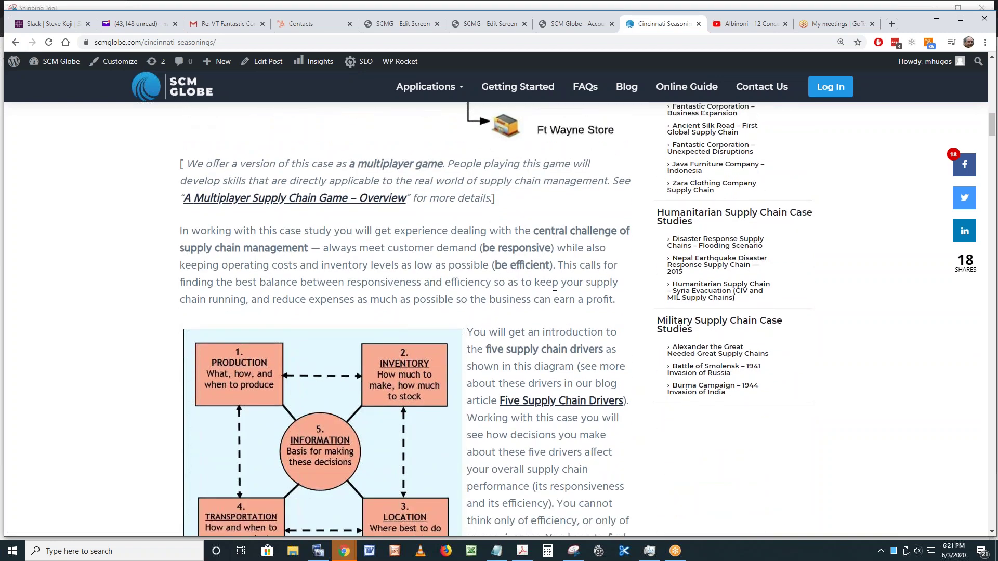
scroll(487, 271, down, 4)
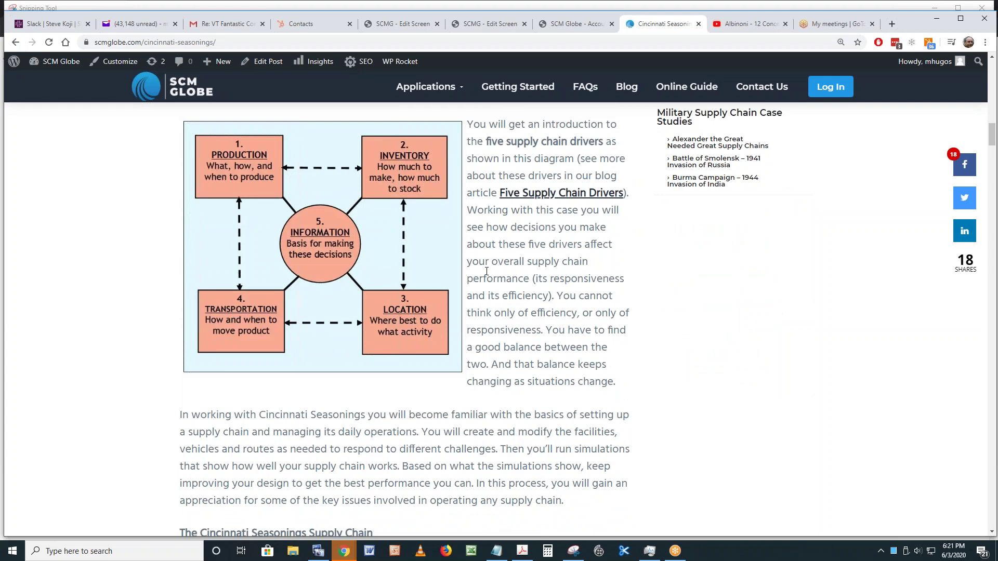
scroll(487, 270, up, 10)
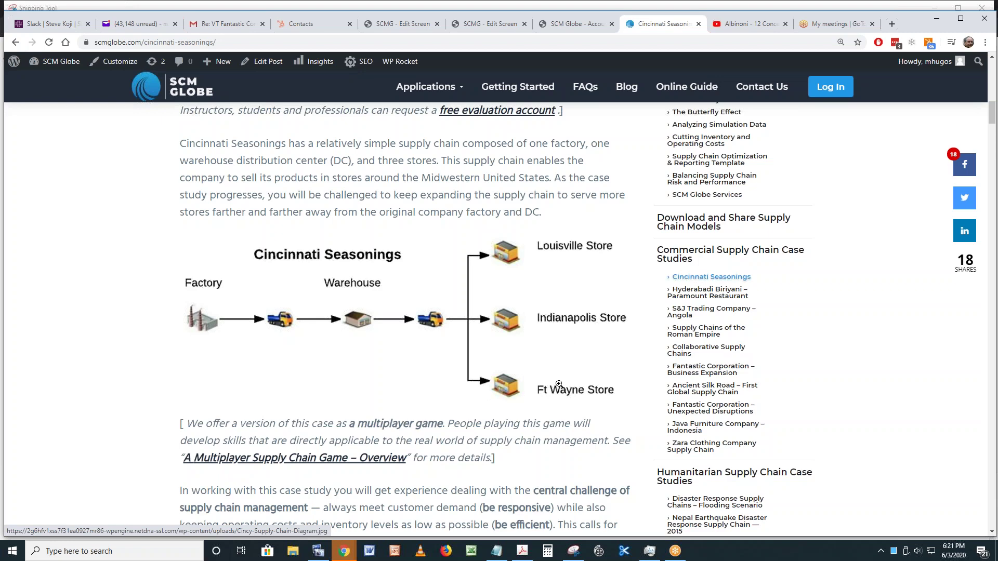
scroll(559, 384, down, 6)
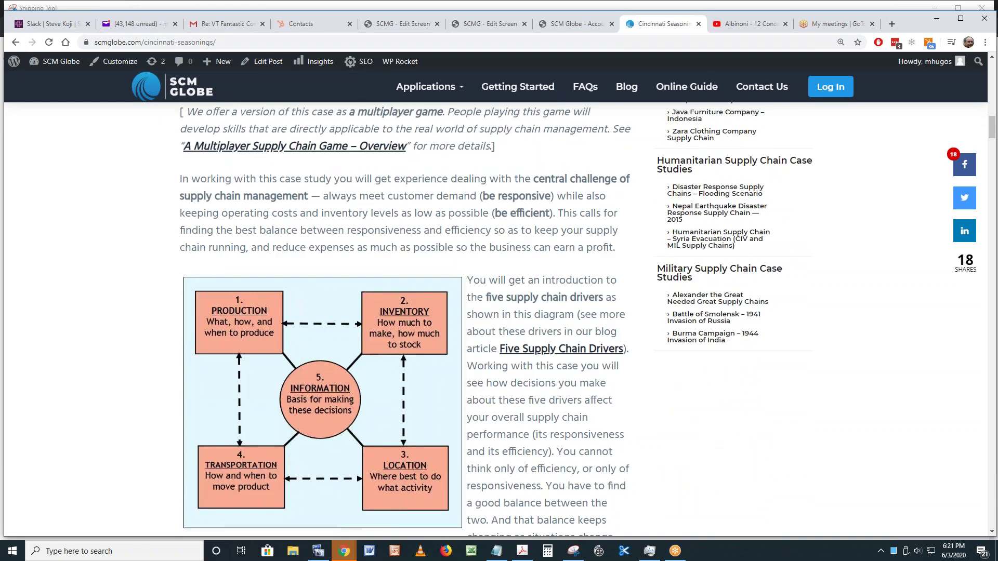
scroll(496, 320, down, 4)
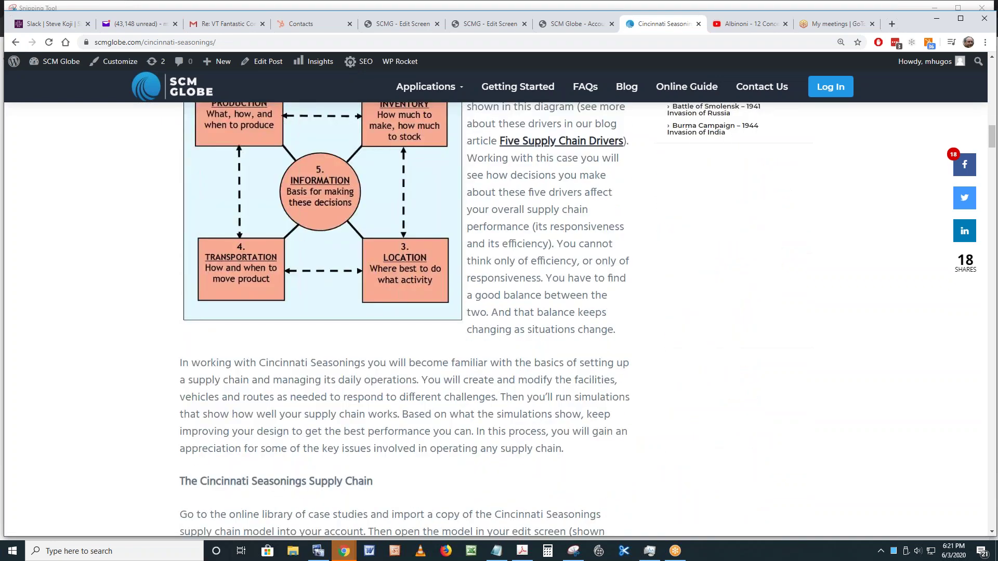
scroll(470, 318, down, 1)
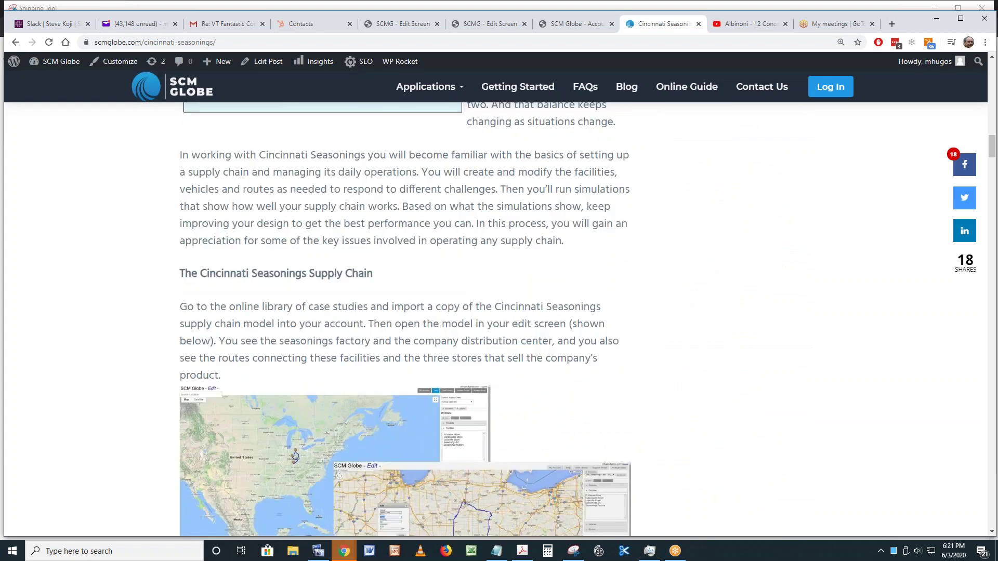
scroll(405, 319, down, 12)
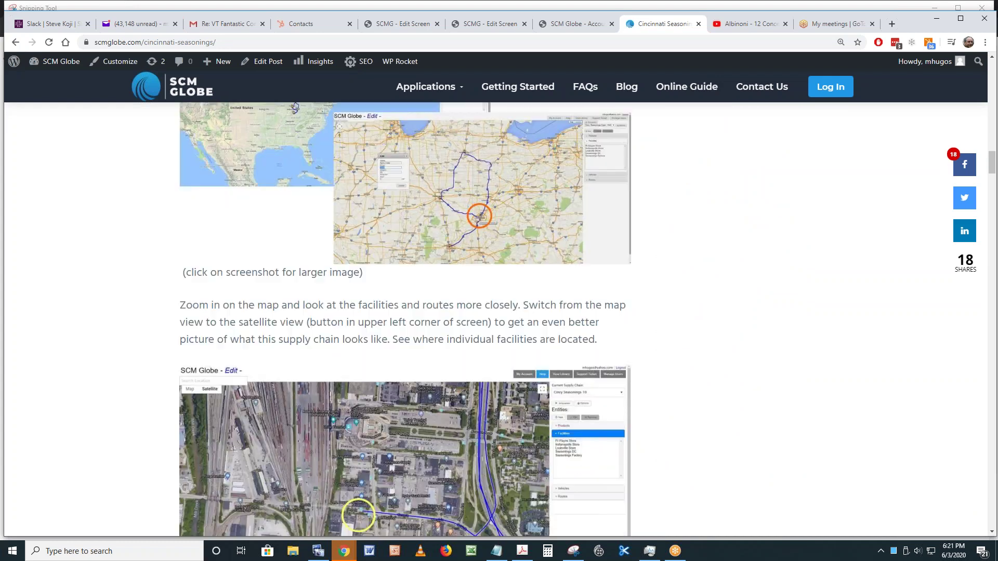
scroll(358, 190, down, 15)
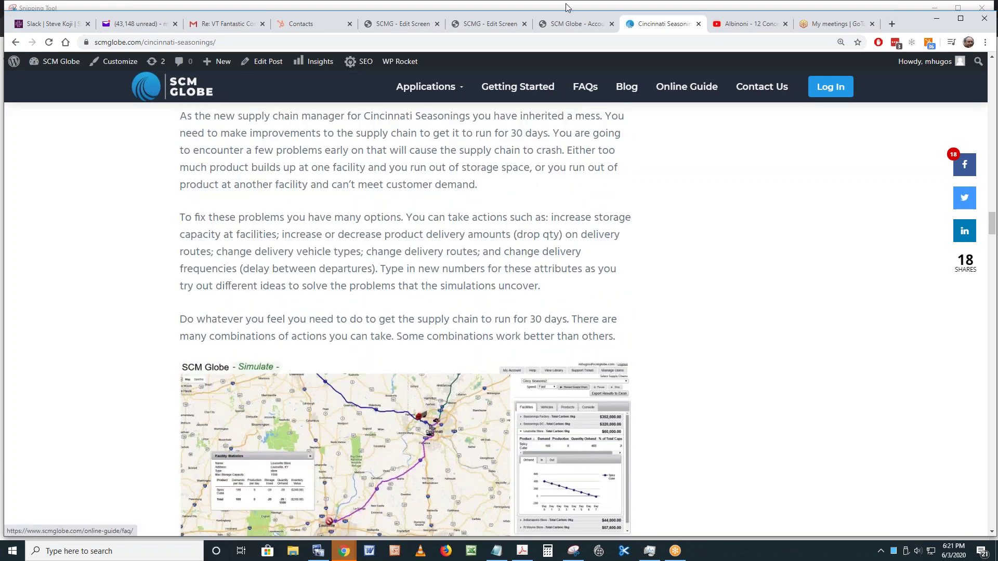
click(575, 25)
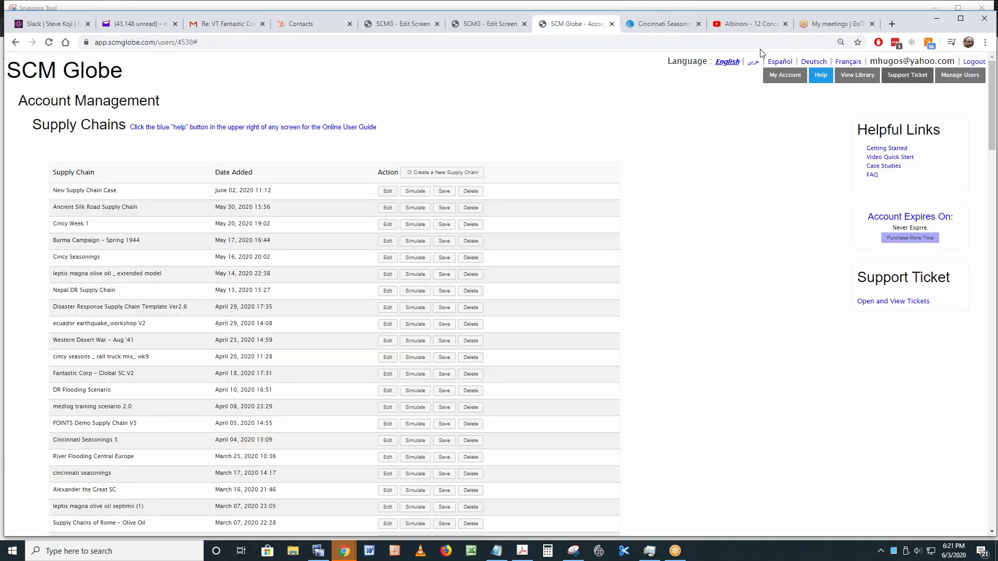
Start the Cincy Test simulation and close the extra Account and Edit tabs while it runs
click(517, 22)
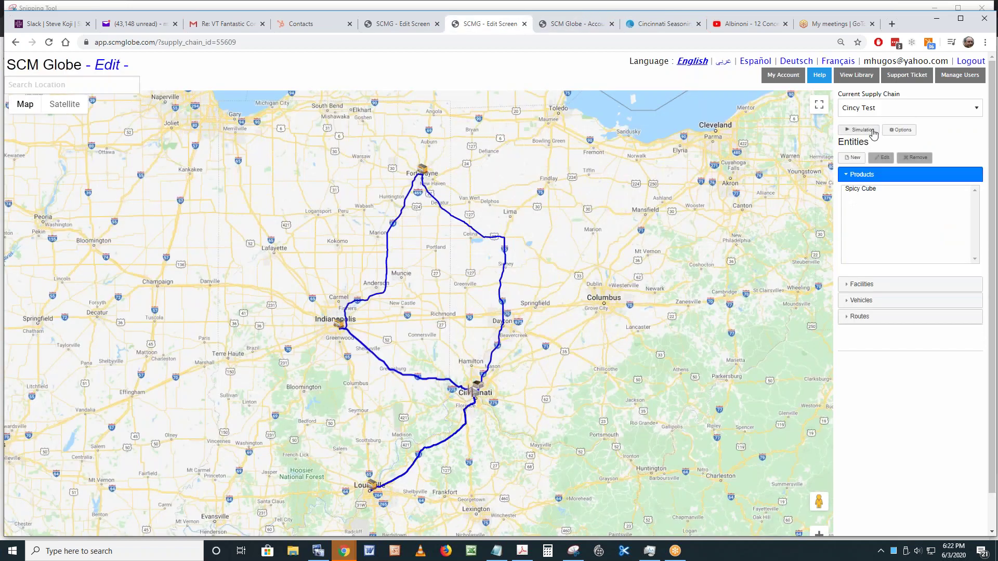
click(859, 130)
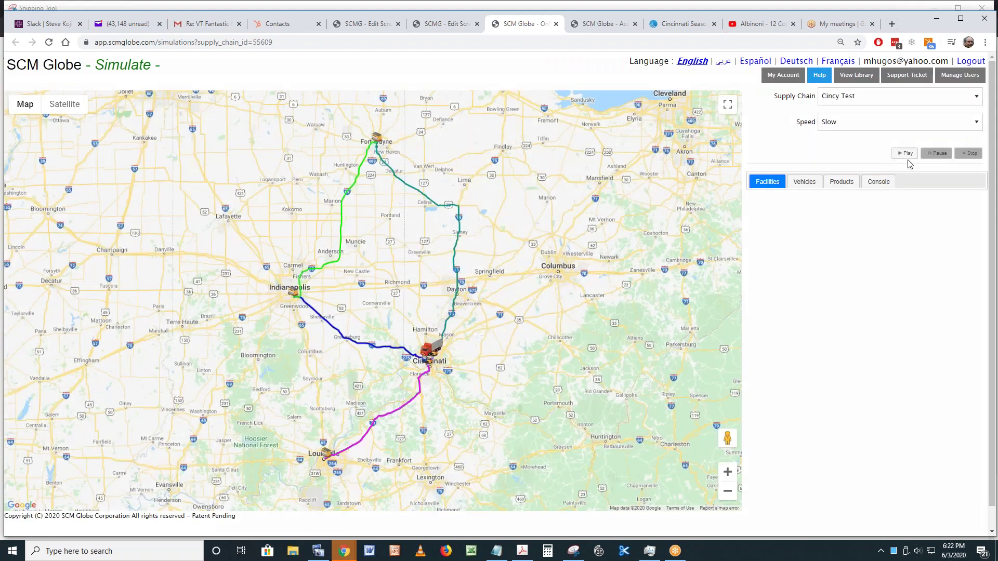
click(904, 154)
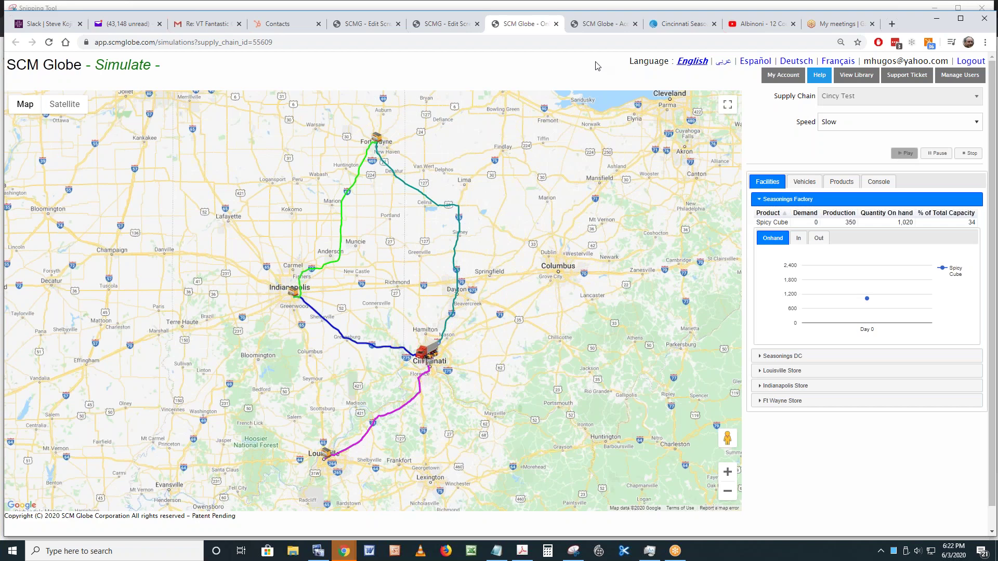
click(635, 24)
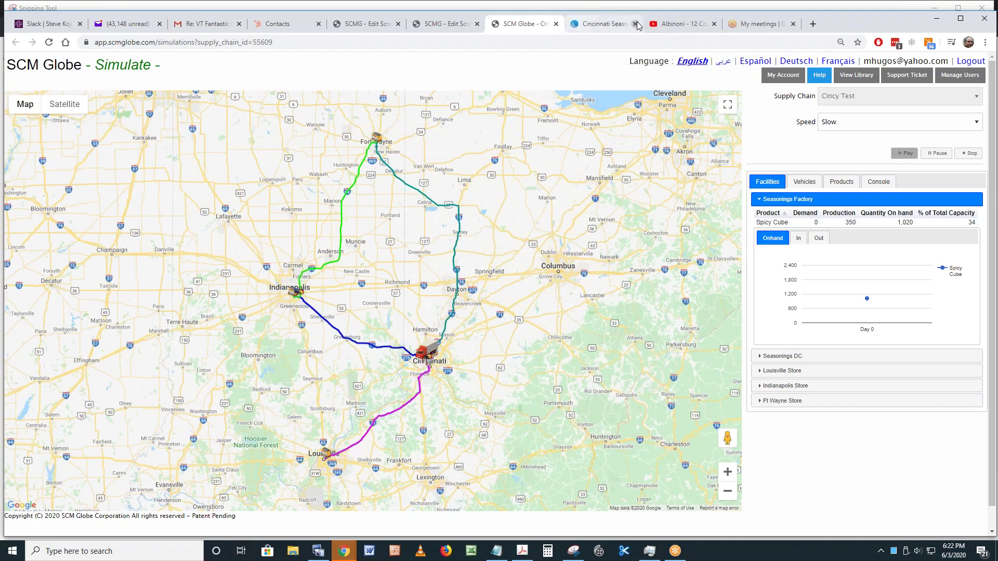
click(398, 24)
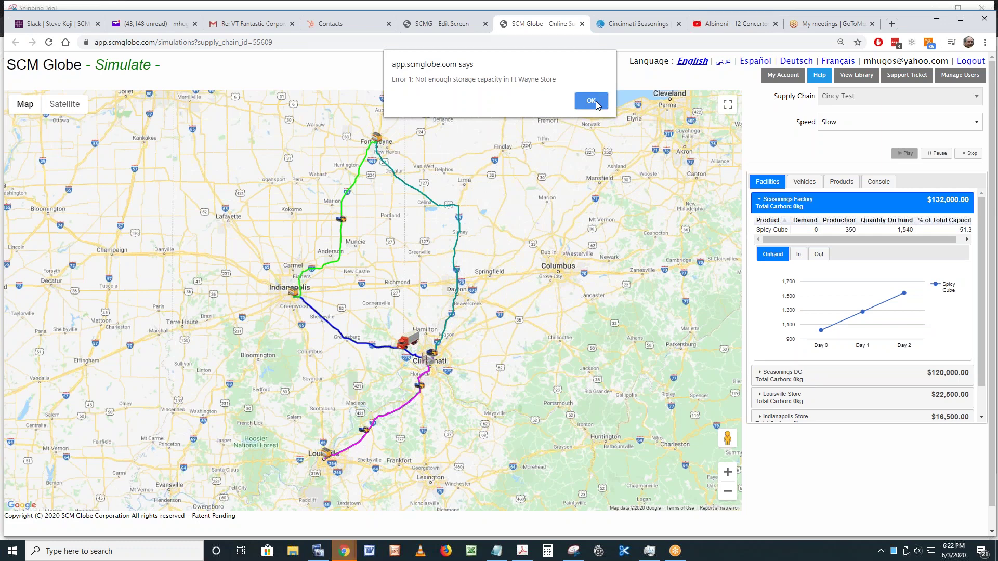
Dismiss the storage error, check Ft Wayne Store's 860-of-850 statistics, and return to the editor
click(592, 102)
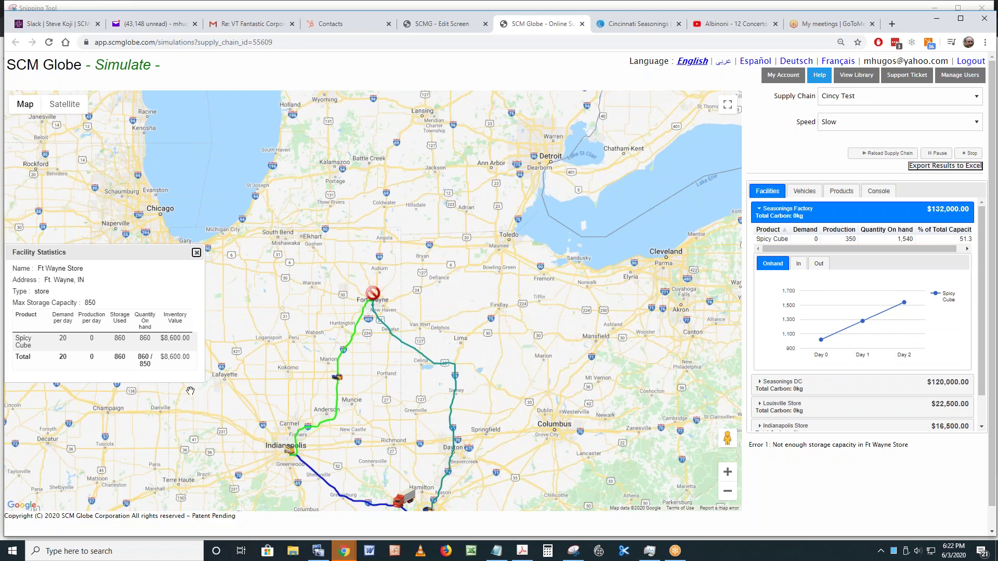
drag(162, 253, 257, 235)
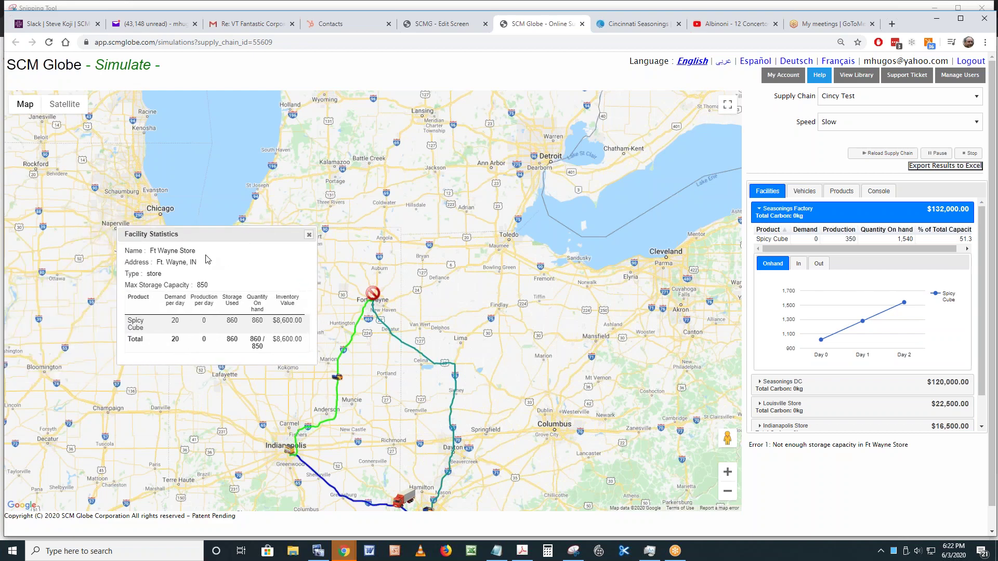
drag(421, 273, 430, 247)
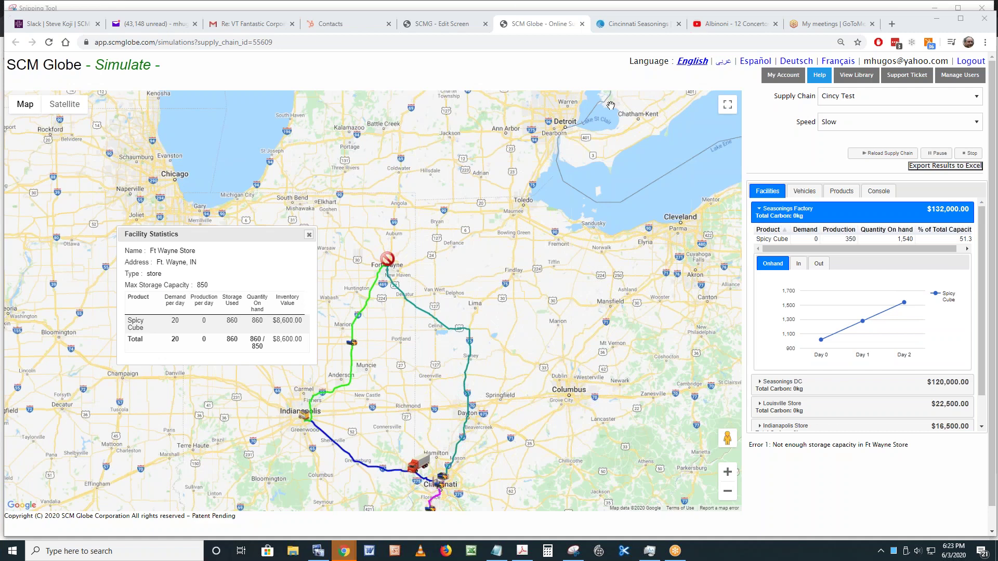
click(430, 24)
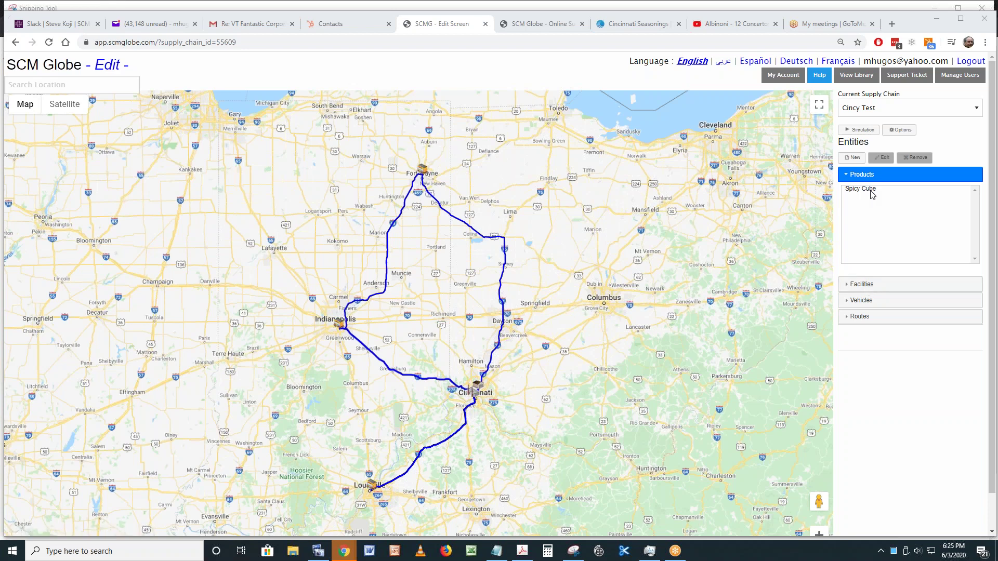
Set Ft Wayne Store's Max Storage Capacity to 1600 m3 and update the facility
click(873, 285)
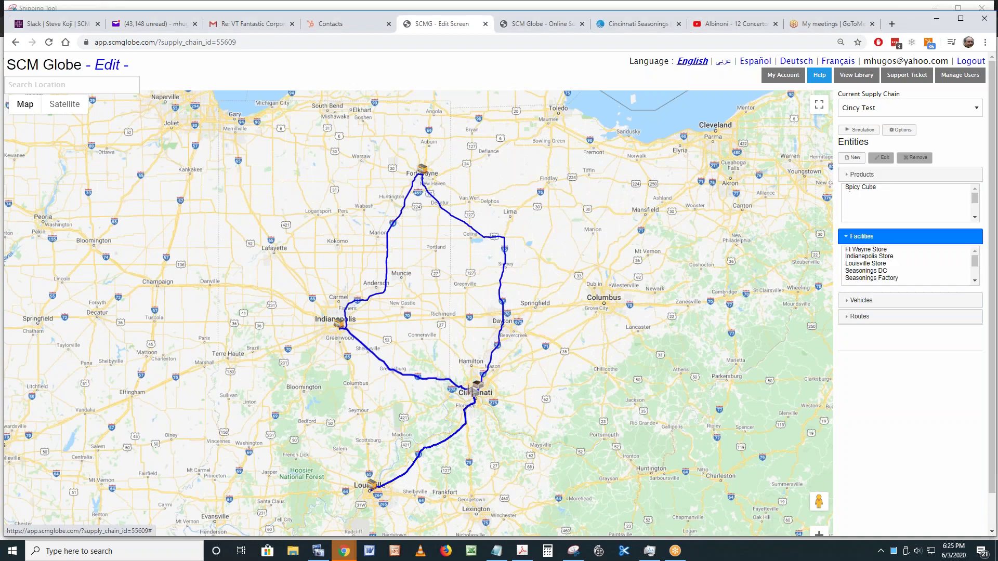
click(859, 206)
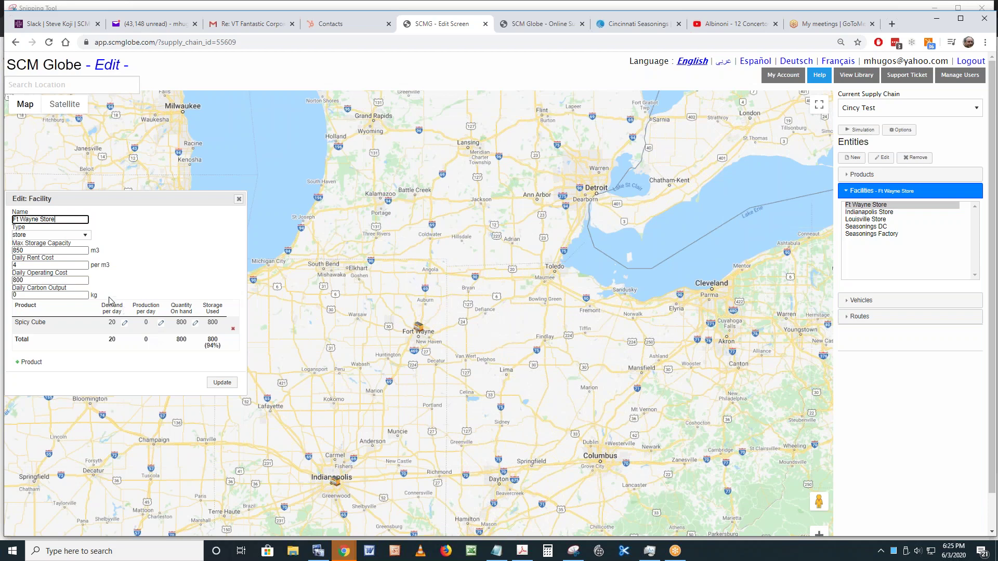
double_click(38, 251)
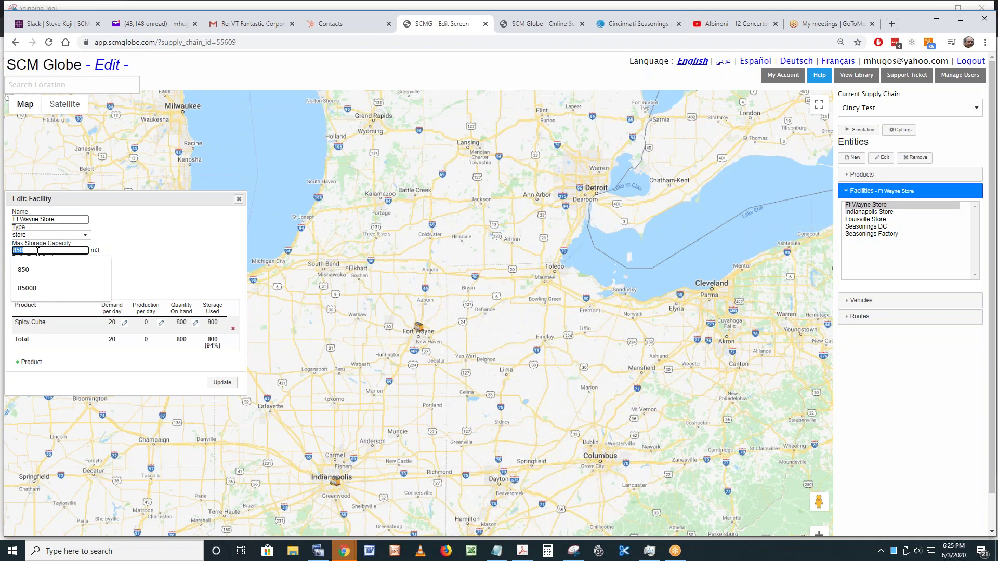
text(1)
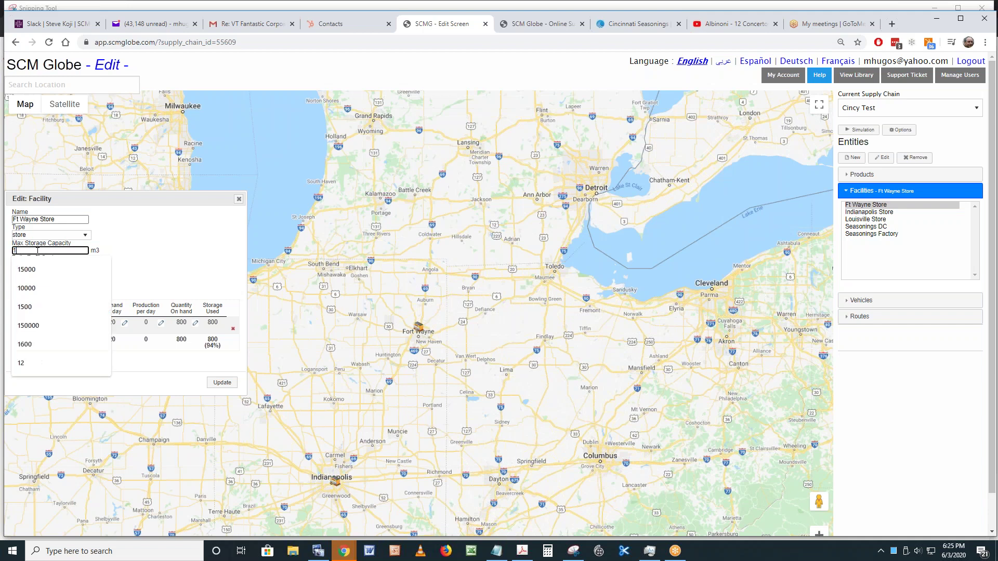
text(600)
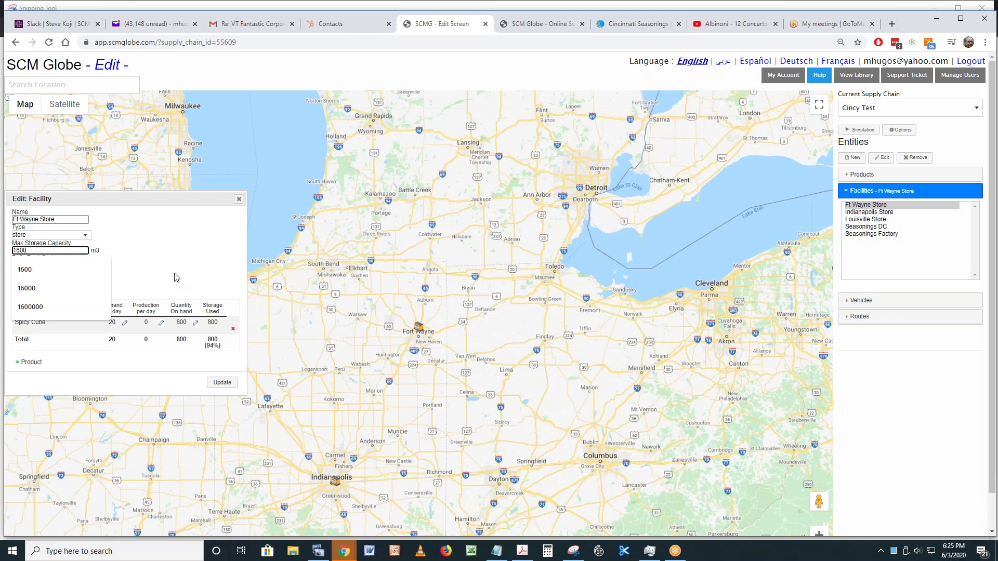
click(153, 251)
click(223, 382)
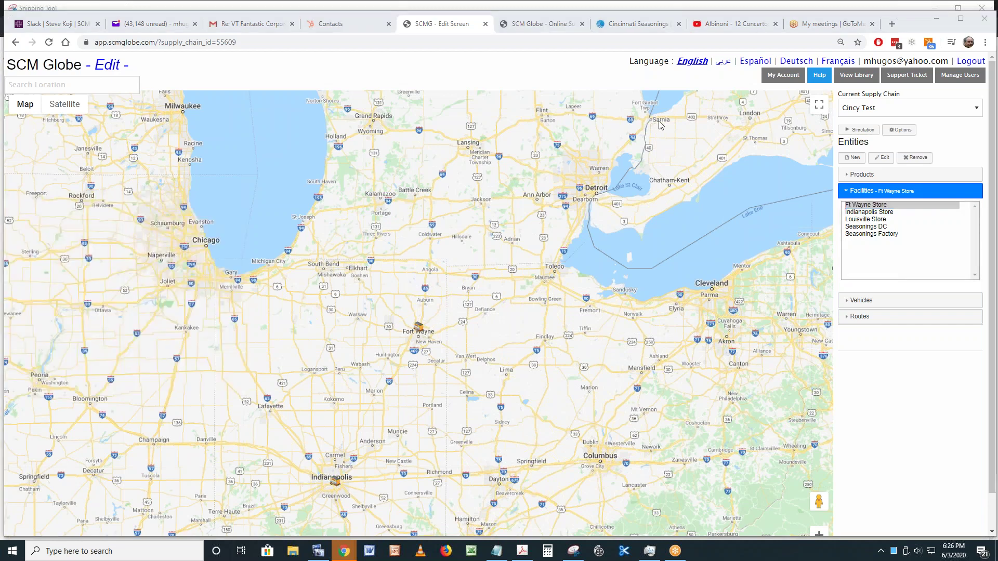
Reload and replay the Cincy Test simulation until Louisville Store runs out of Spicy Cube
click(532, 25)
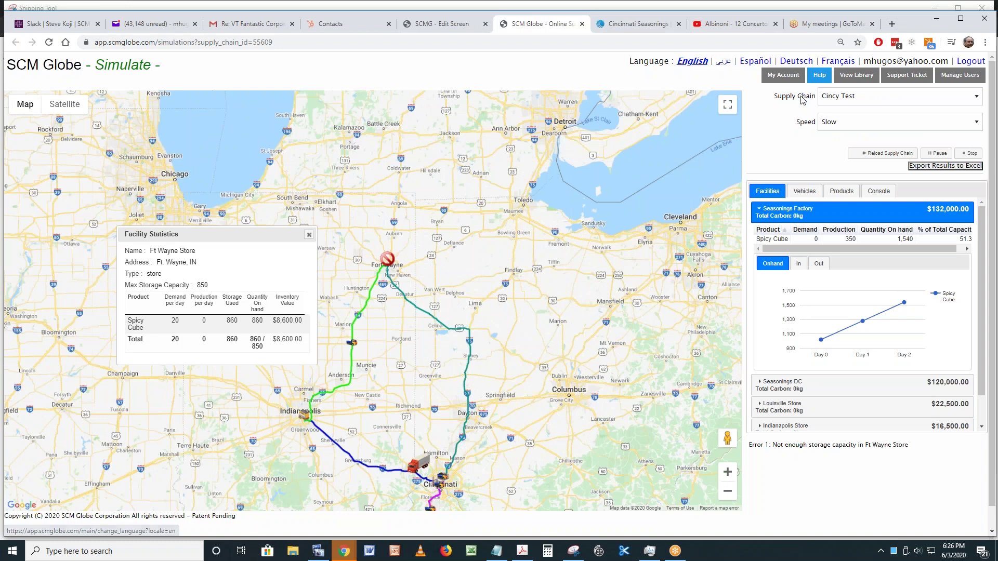
click(875, 154)
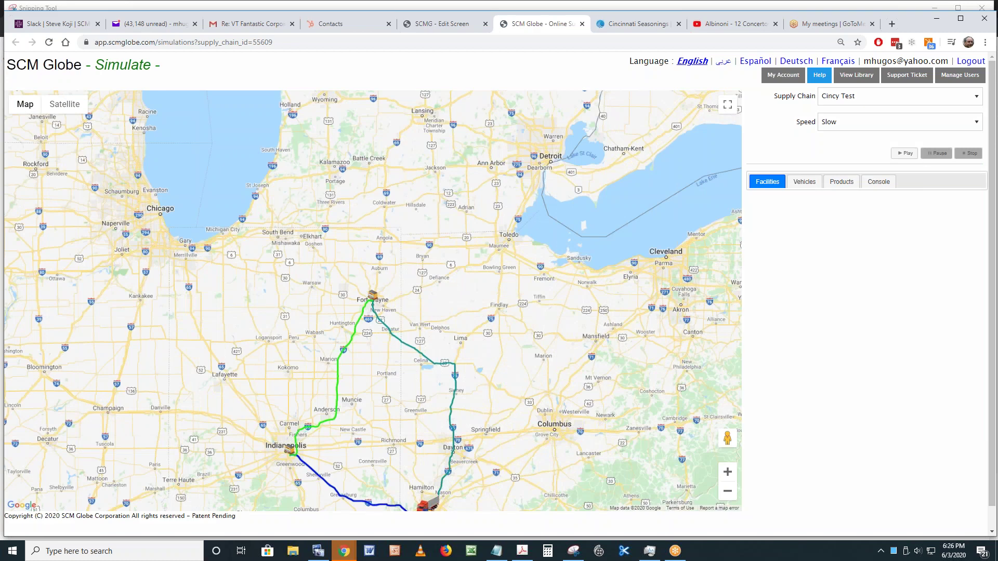
click(906, 154)
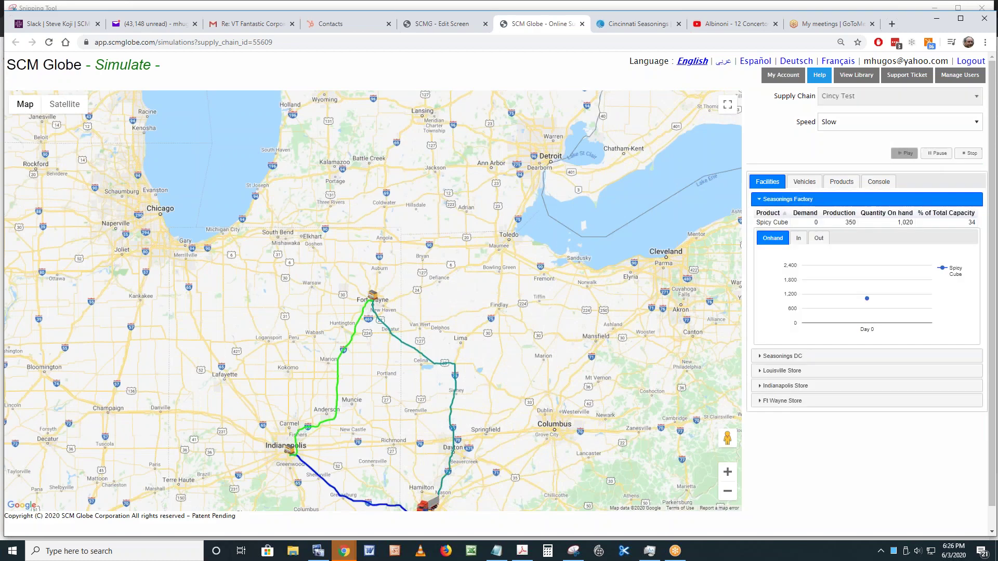
drag(389, 254, 373, 84)
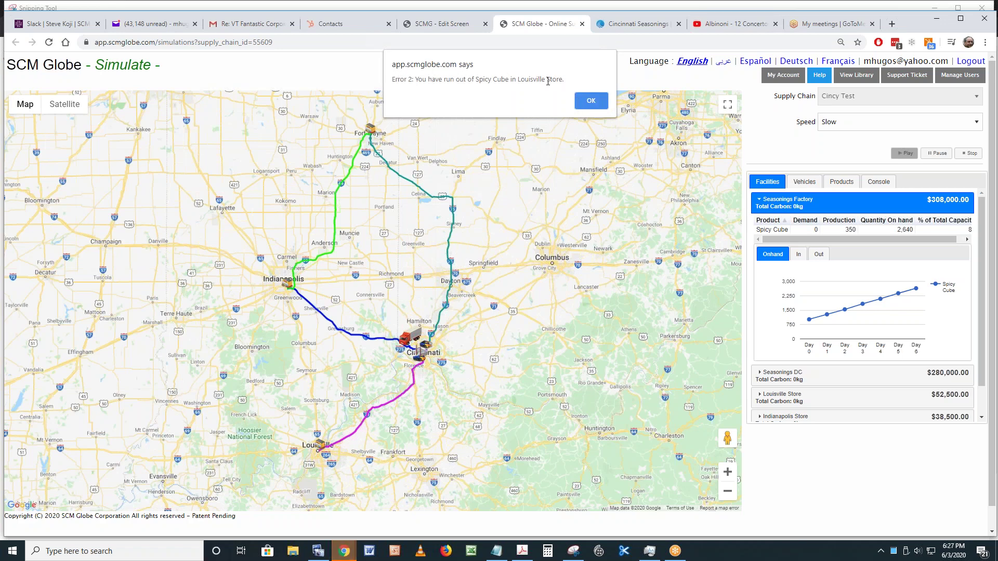
Dismiss the stockout alert and review Louisville Store's statistics showing -20 Spicy Cube on hand
click(590, 102)
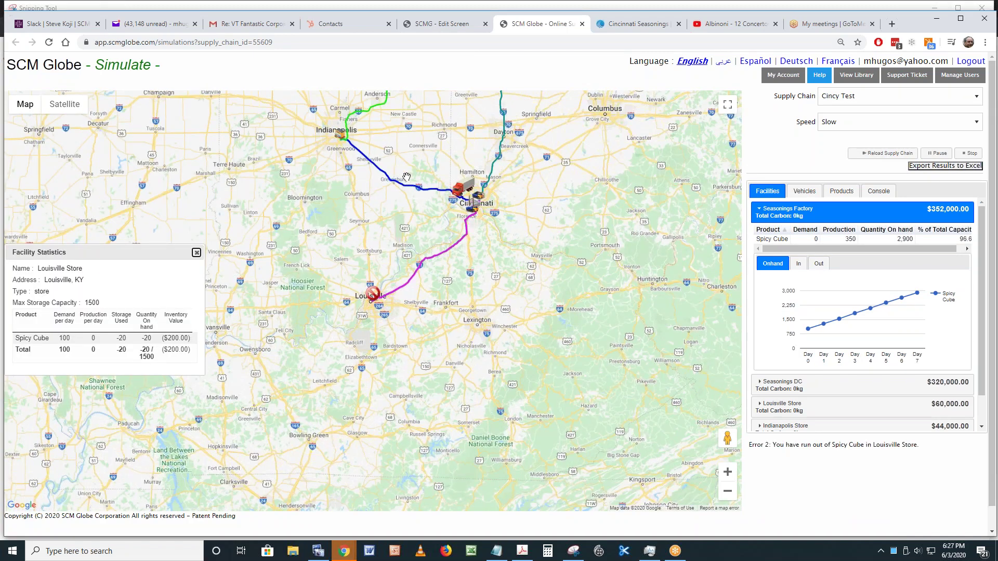
drag(419, 252, 423, 312)
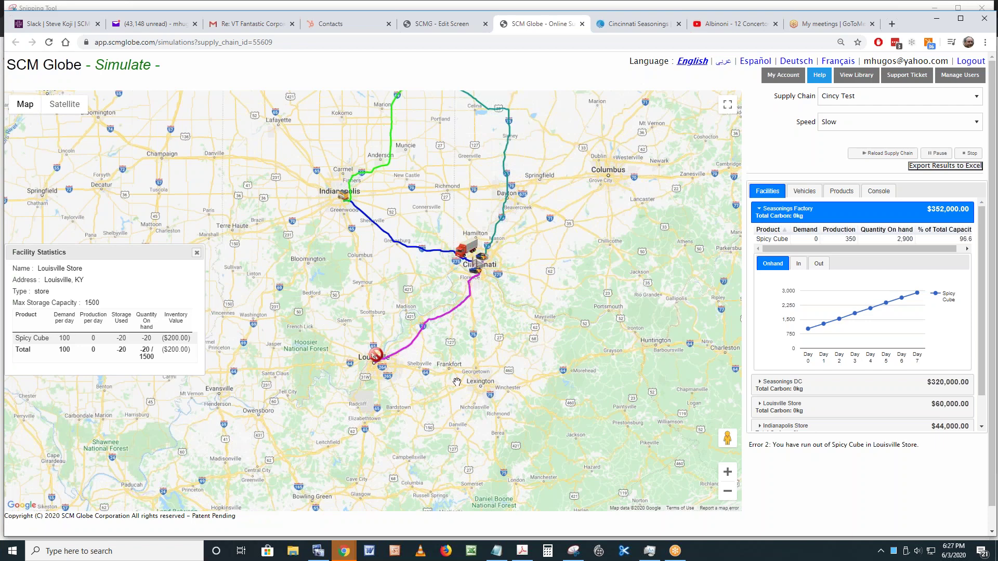
drag(424, 446, 371, 494)
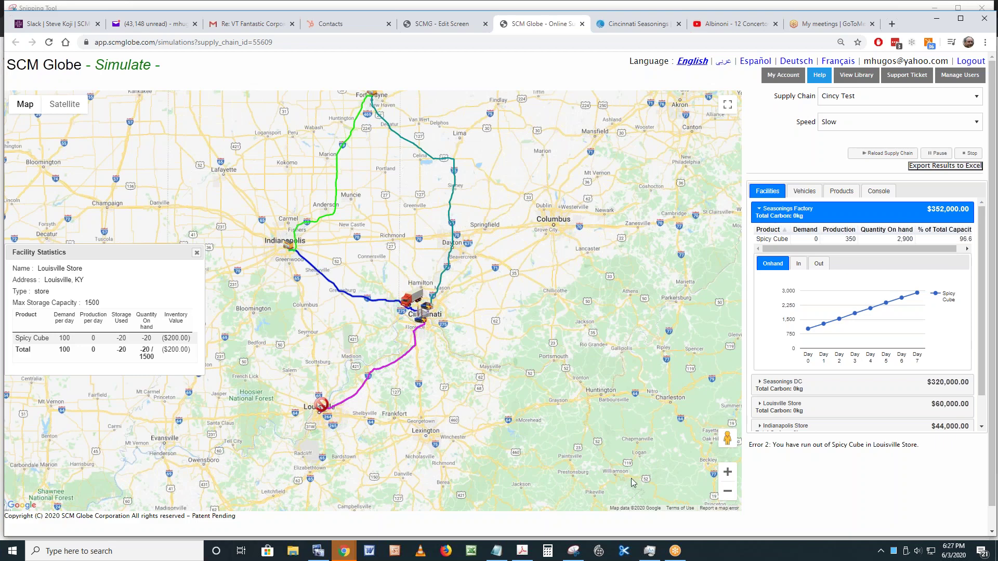
Switch to the SCMG - Edit Screen tab for Cincy Test
click(445, 26)
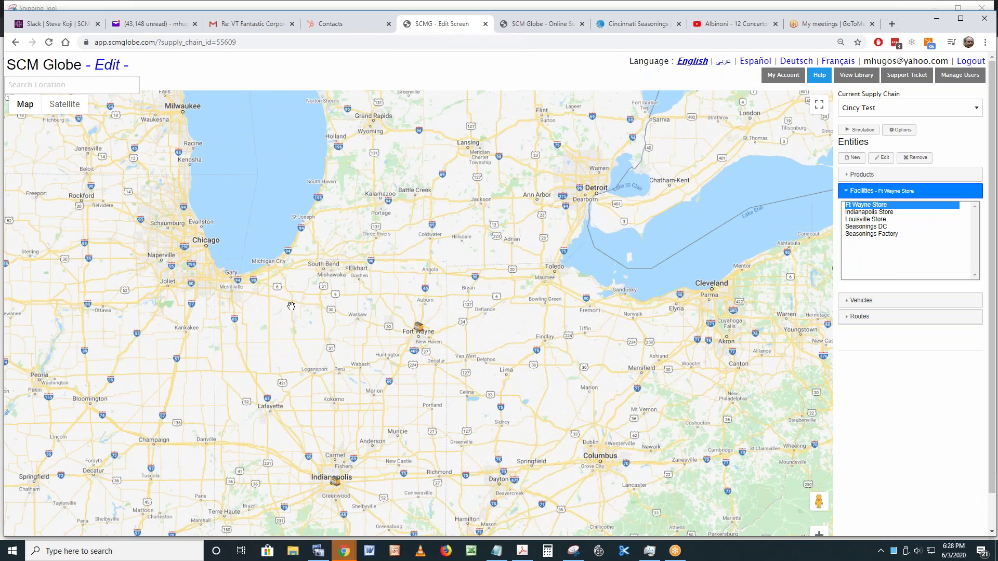
Reload the edit page and expand the Facilities list in the Entities panel
click(48, 43)
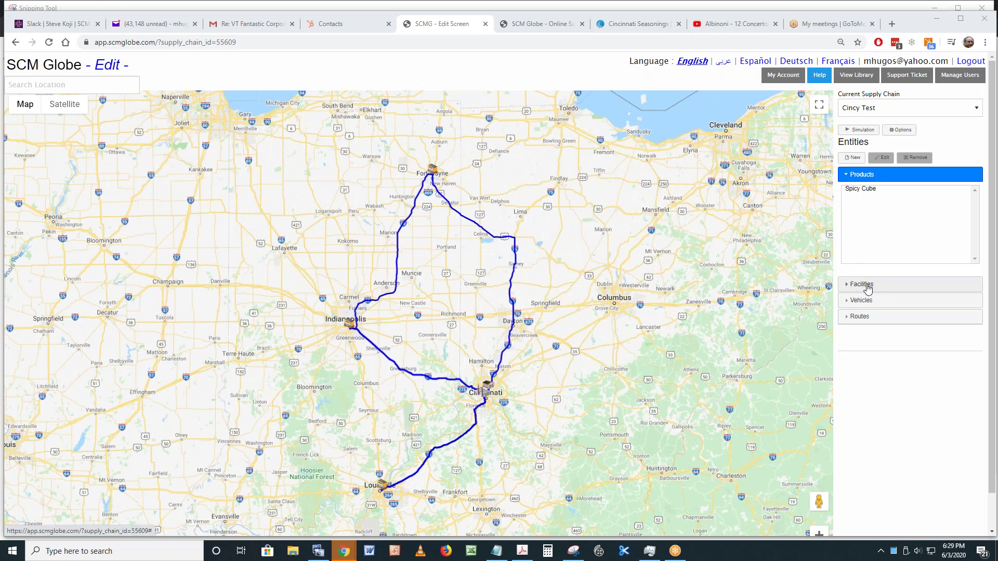
click(865, 284)
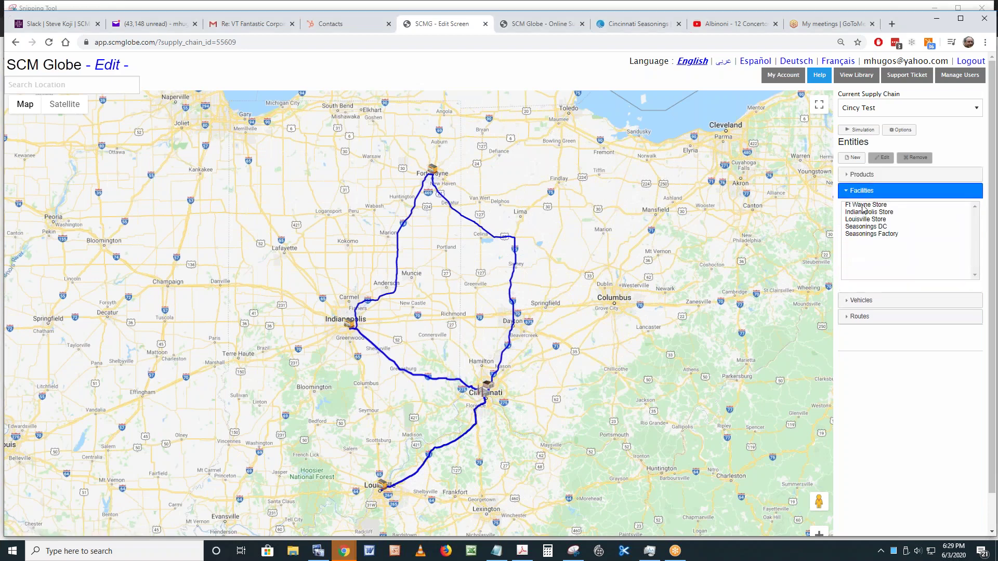
View the settings of Ft Wayne, Indianapolis, Louisville Stores and Seasonings DC in turn
click(874, 206)
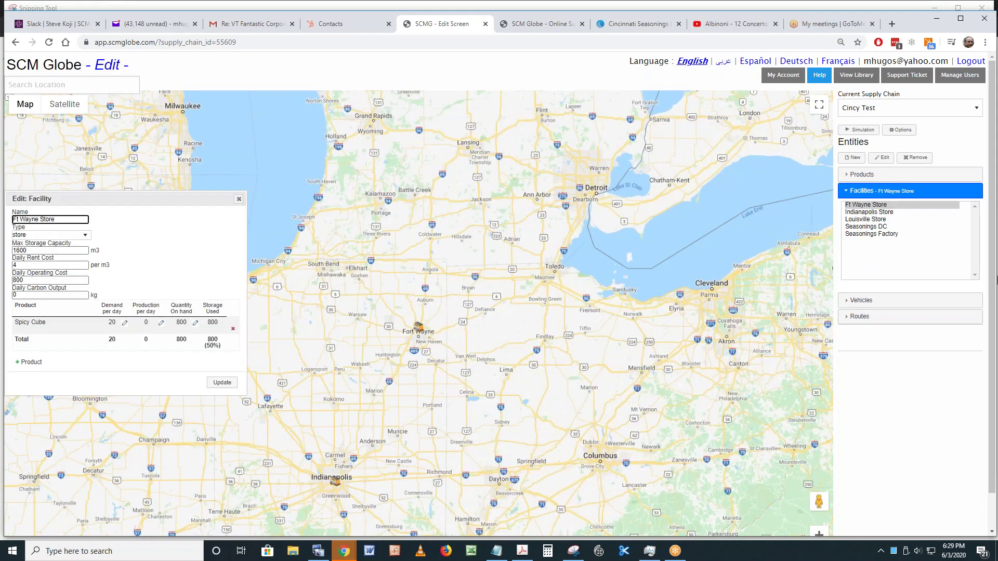
click(865, 212)
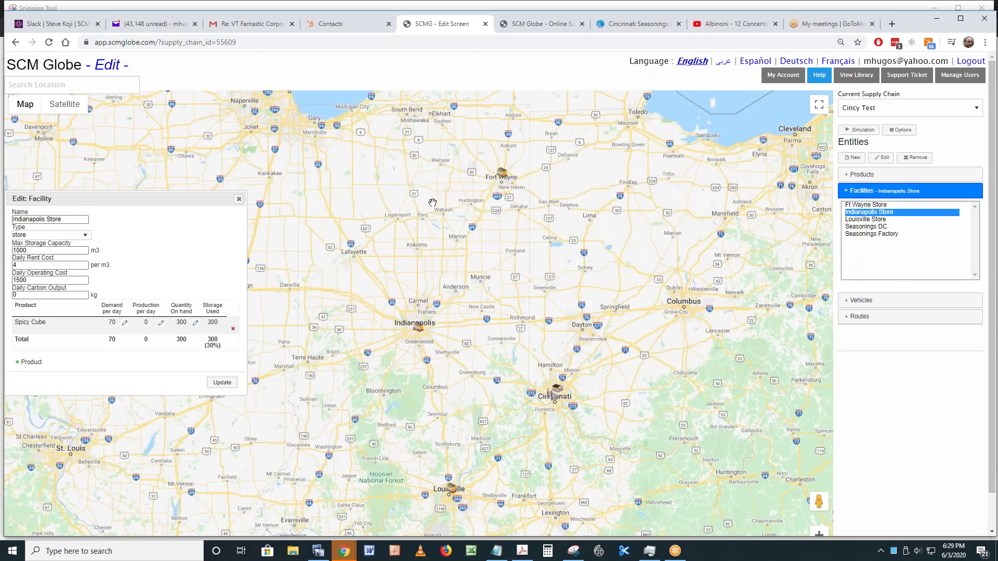
drag(213, 202, 287, 152)
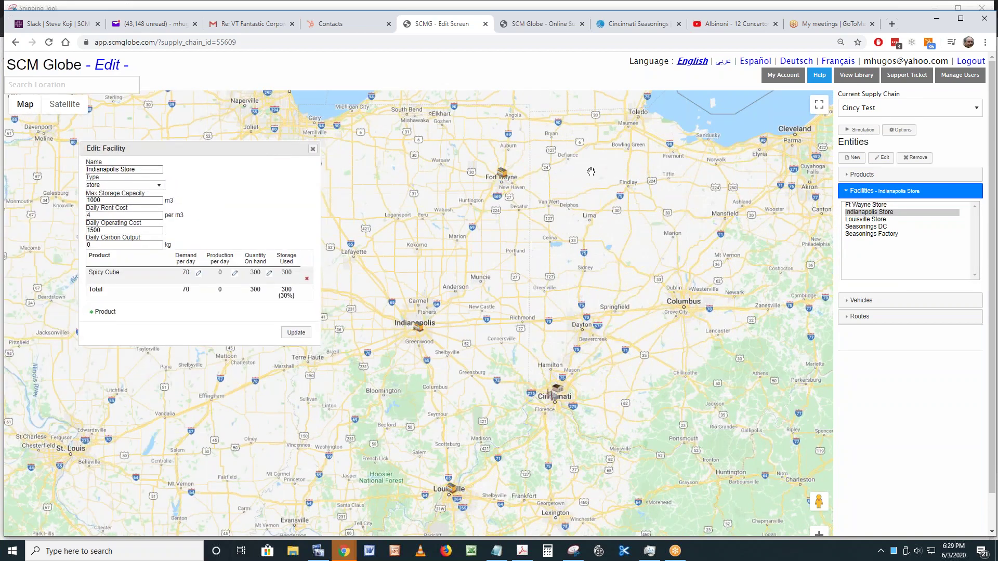
click(876, 220)
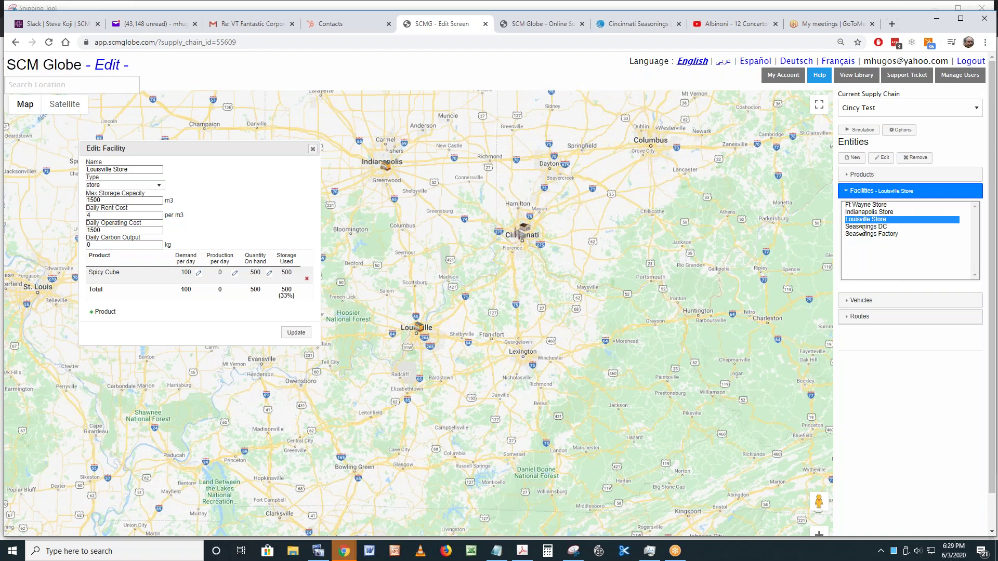
click(861, 227)
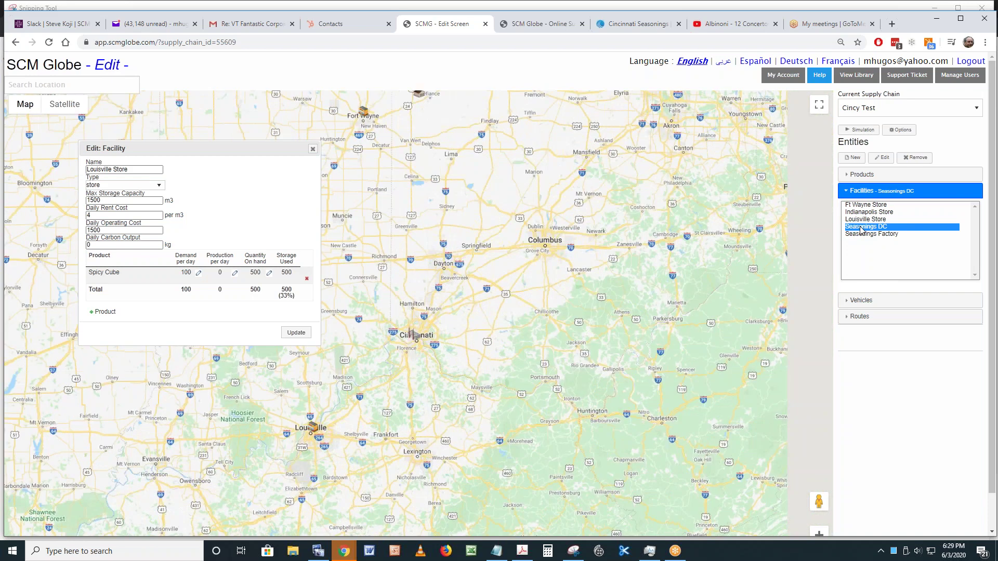
click(574, 312)
drag(573, 313, 606, 316)
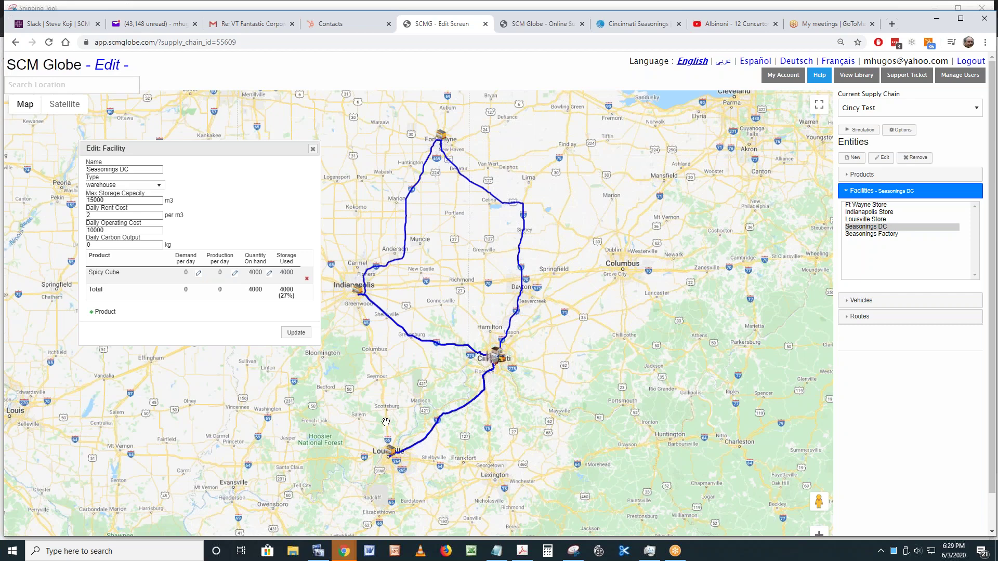
Review the settings of DC Truck2, DC Truck3, DC Truck4 and DC Truck1 in turn
click(870, 300)
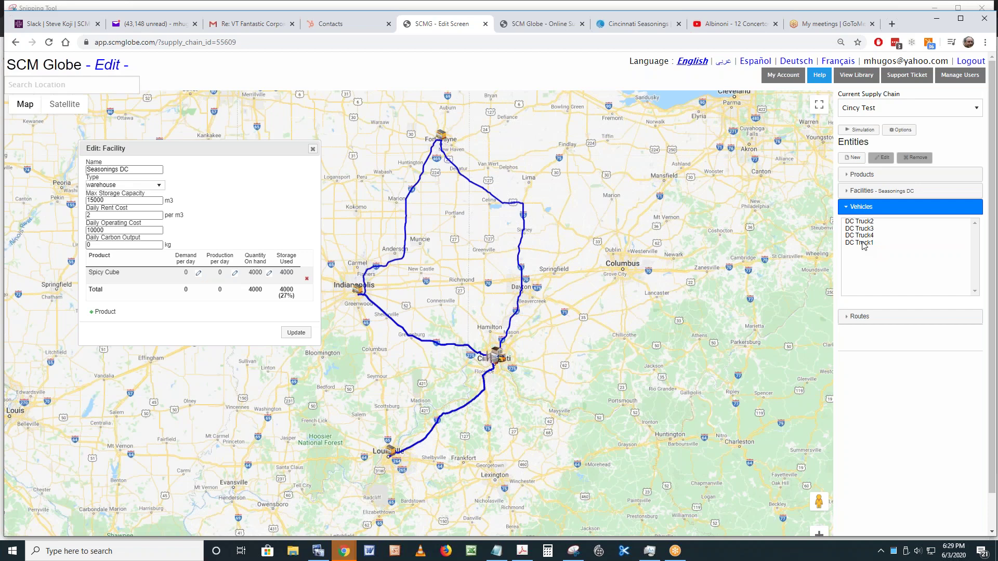
click(866, 223)
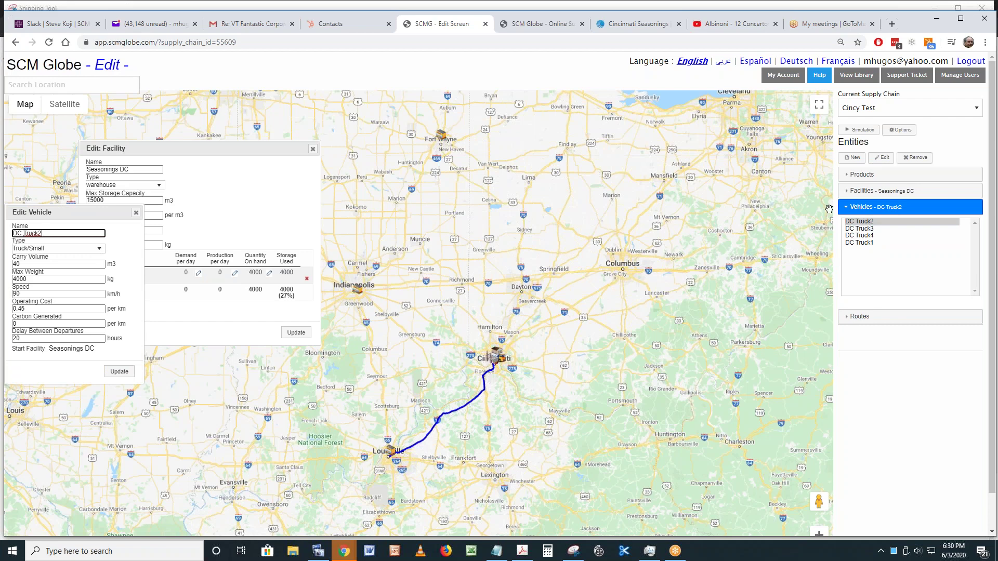
click(858, 229)
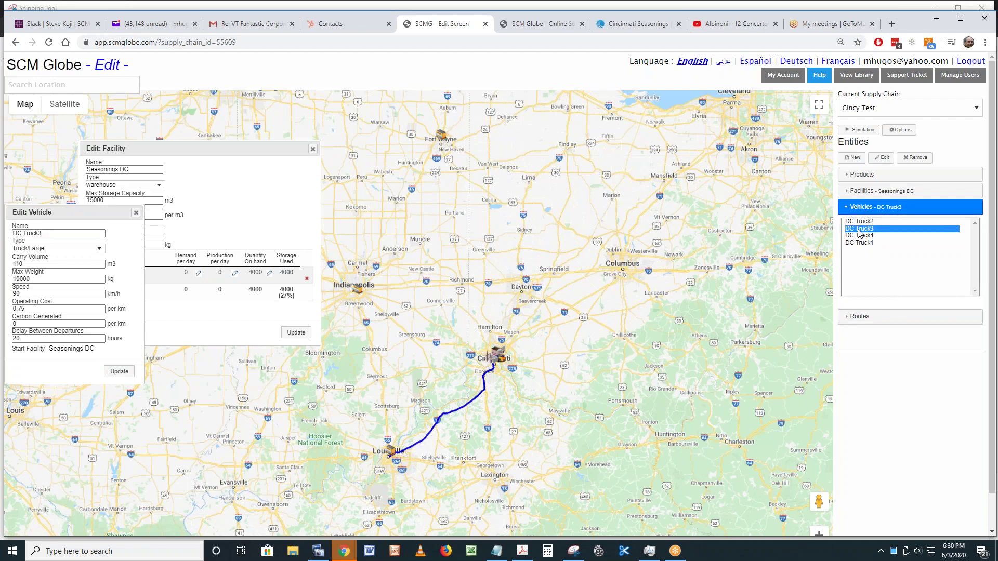
click(867, 235)
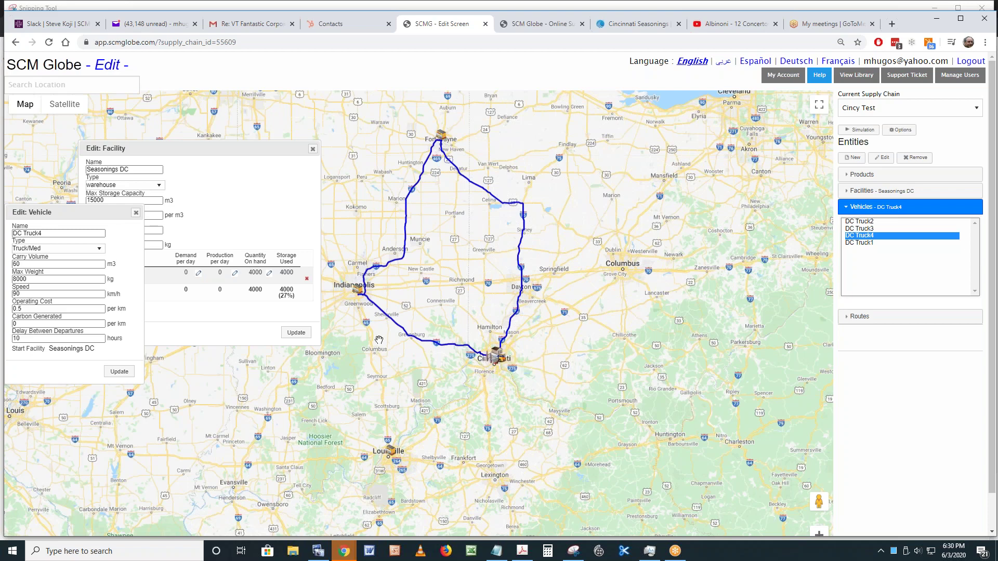
click(871, 244)
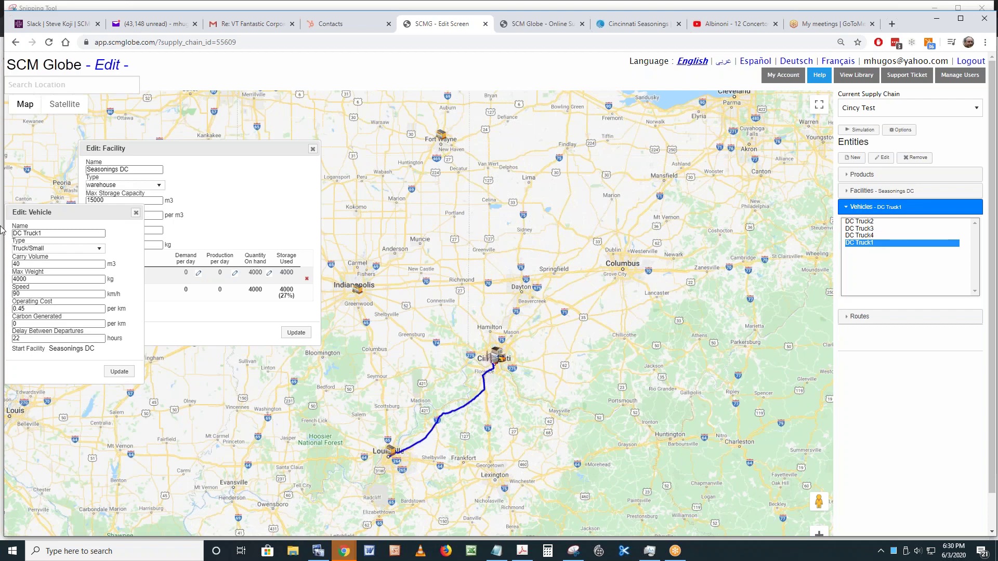
Check the available vehicle types without changing anything, then reopen DC Truck2's details and list the products
drag(116, 216, 479, 78)
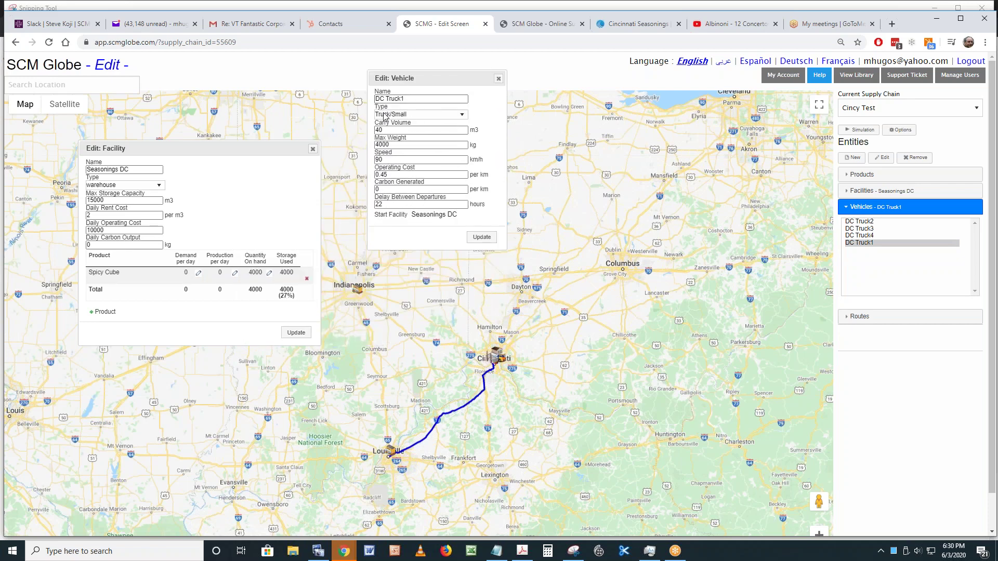
click(461, 118)
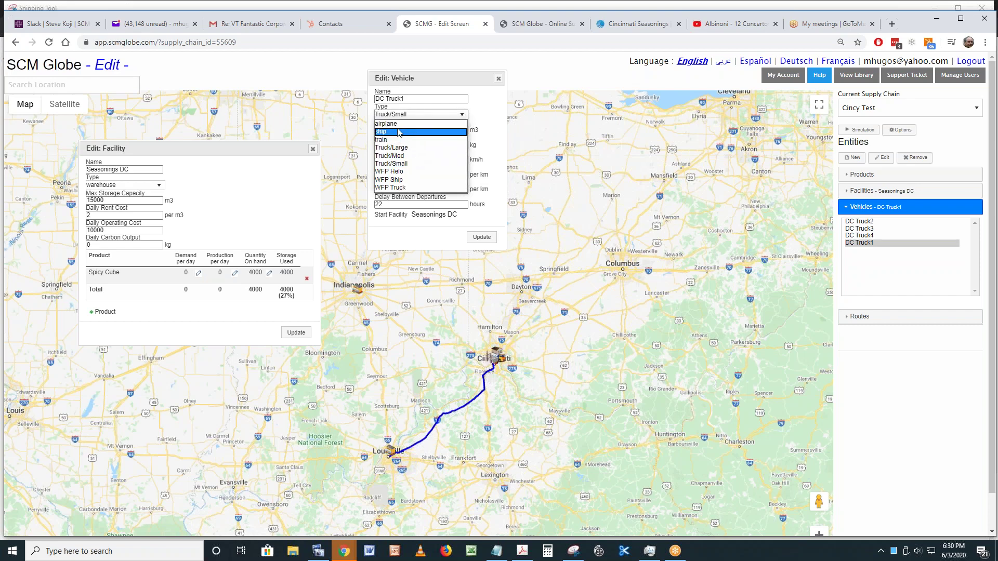
click(493, 108)
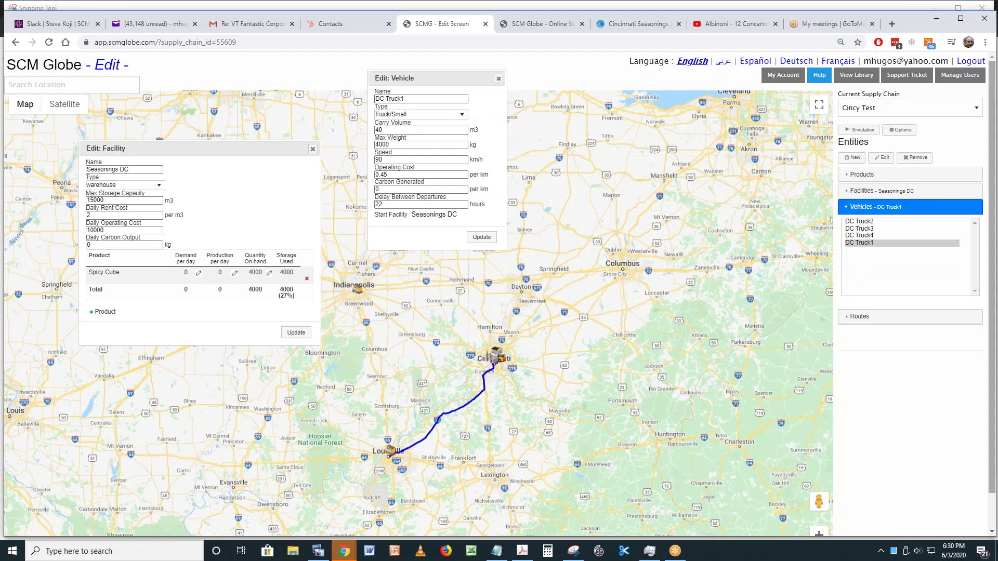
click(854, 223)
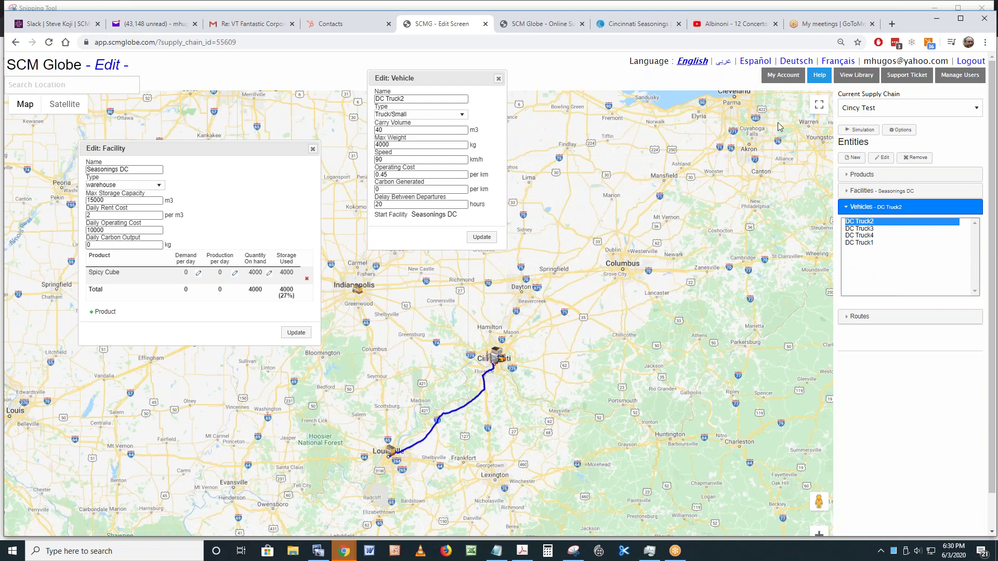
click(870, 175)
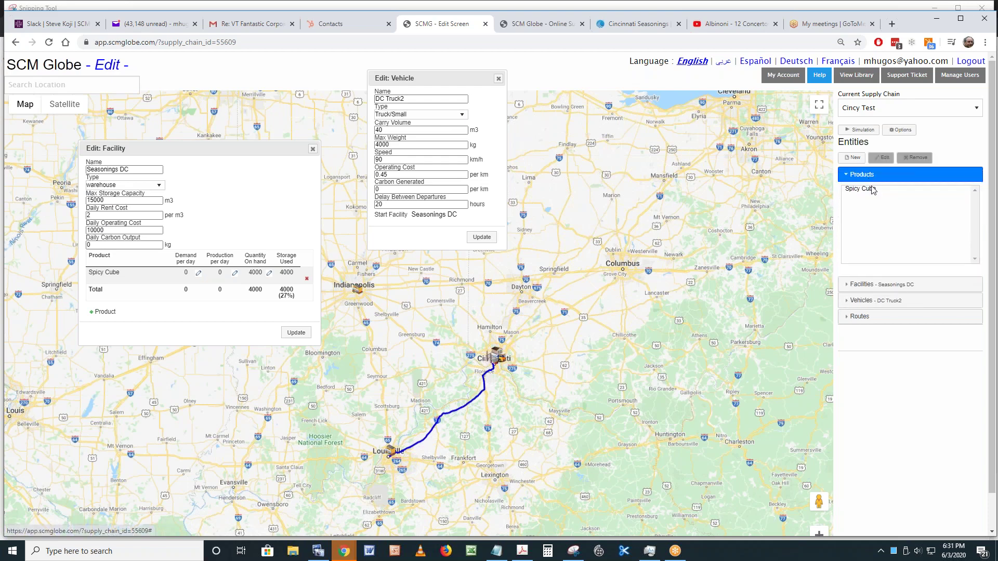
Check Spicy Cube's product details, confirming its Size of 1 m3 without changing it
click(866, 189)
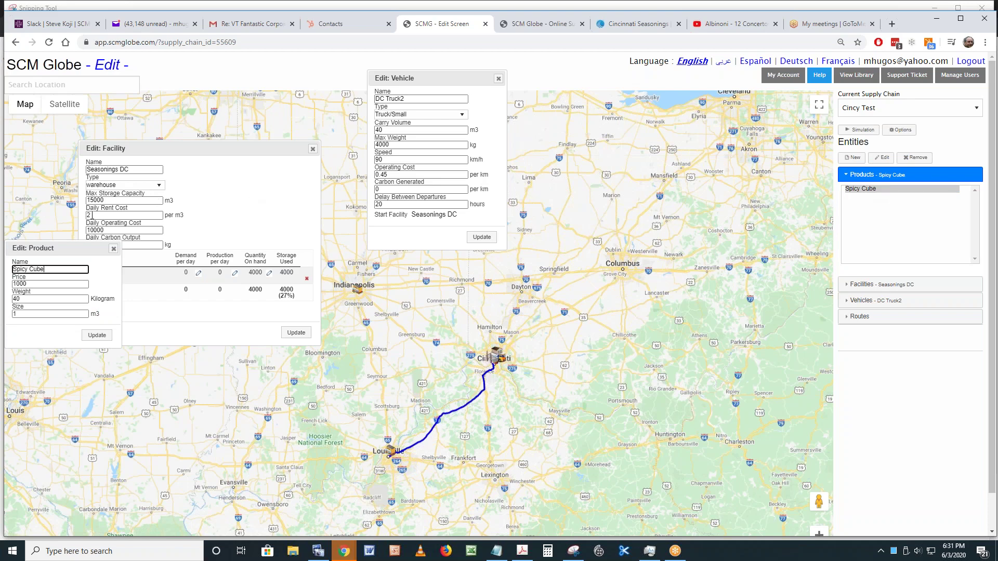
drag(78, 249, 284, 65)
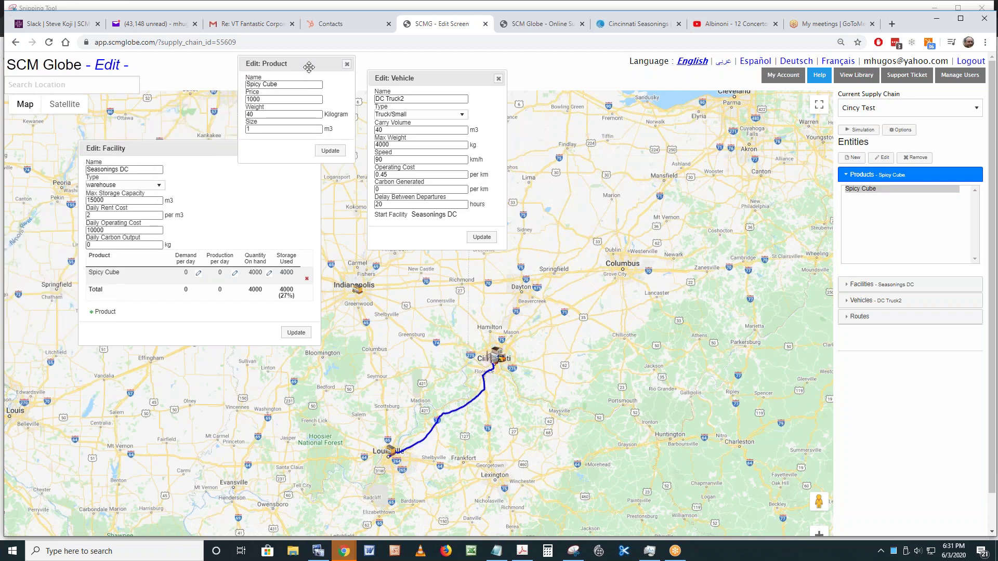
click(265, 133)
double_click(265, 133)
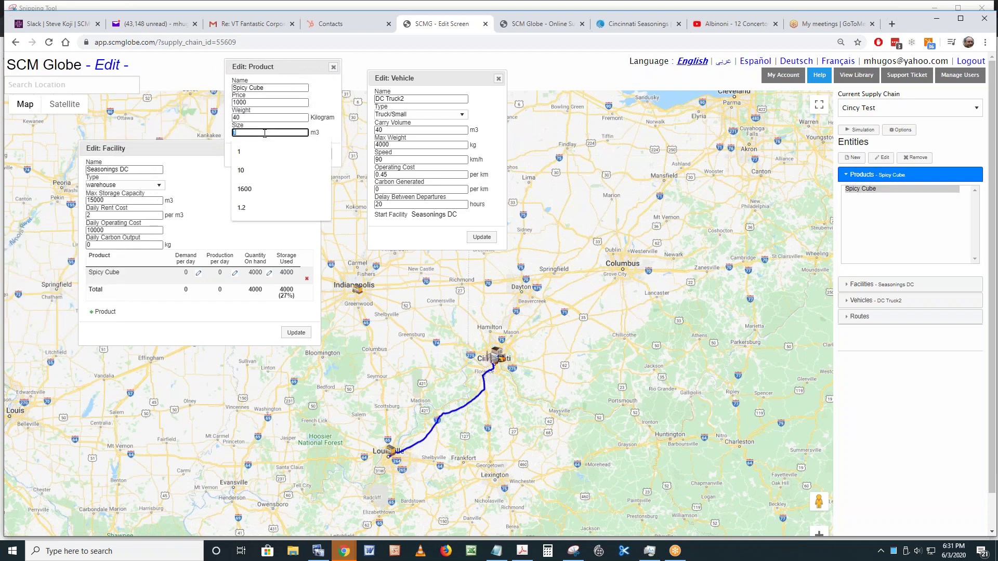
click(344, 260)
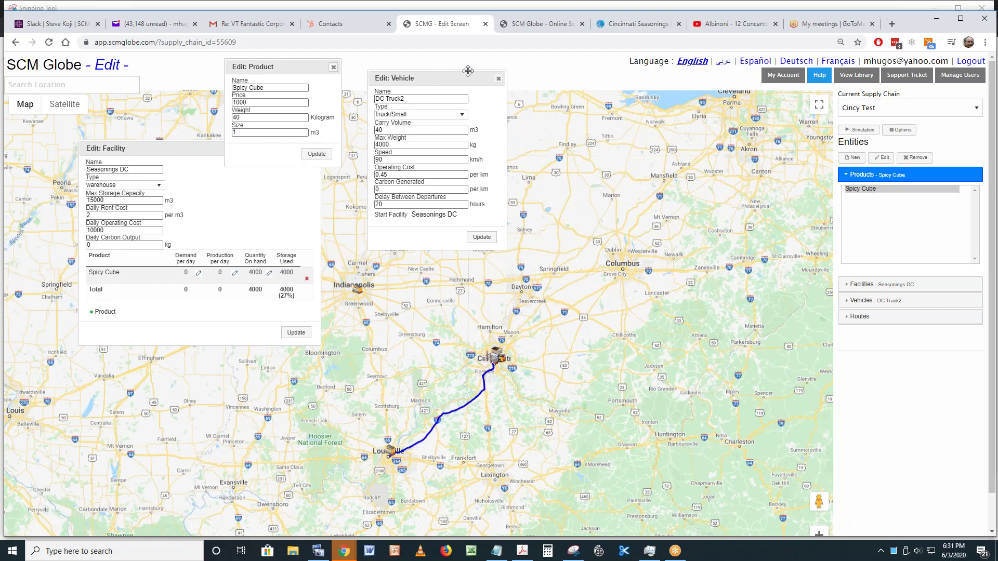
drag(465, 75, 506, 70)
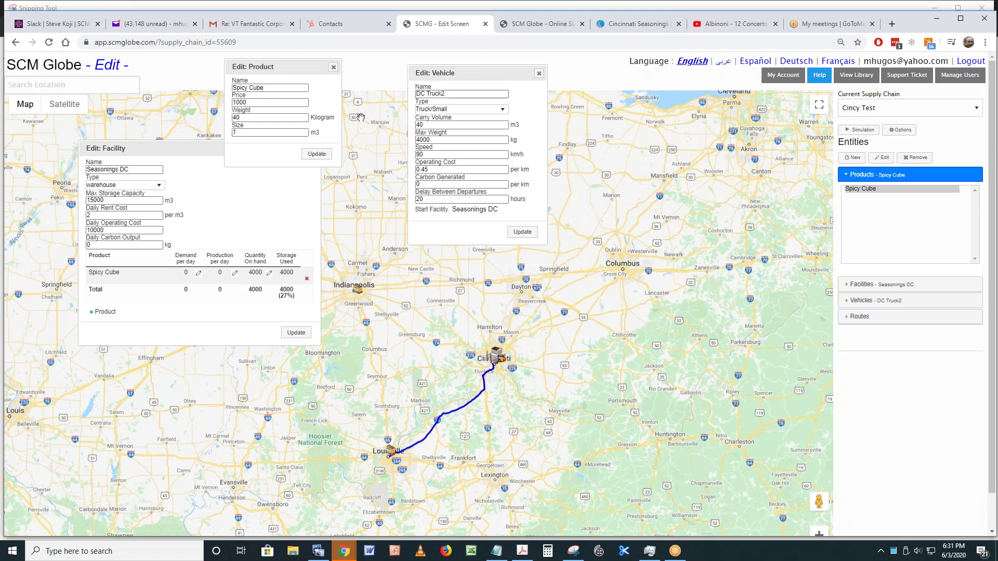
Check Louisville Store's Spicy Cube demand of 100 per day in the simulation's facility statistics
click(535, 23)
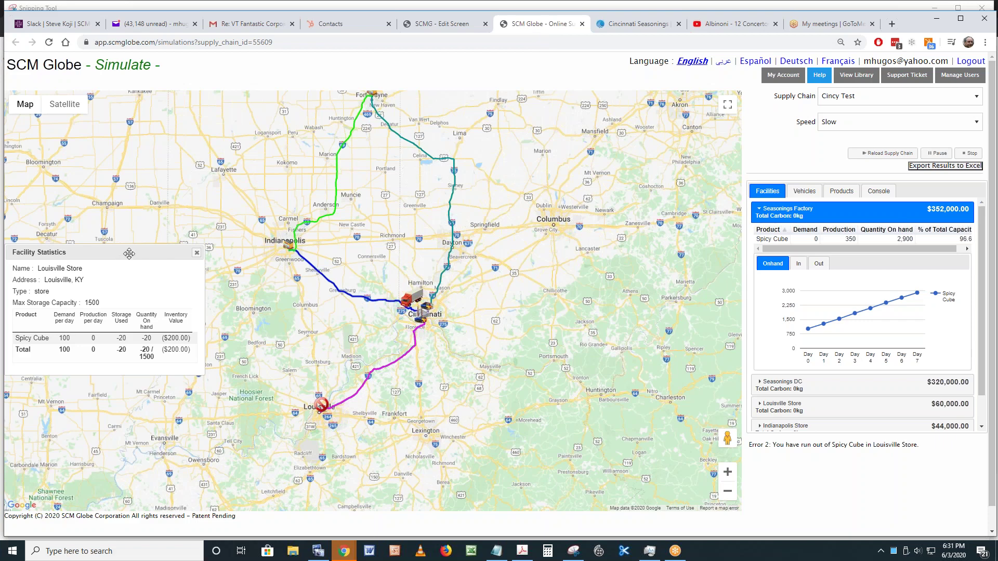
drag(50, 252, 136, 108)
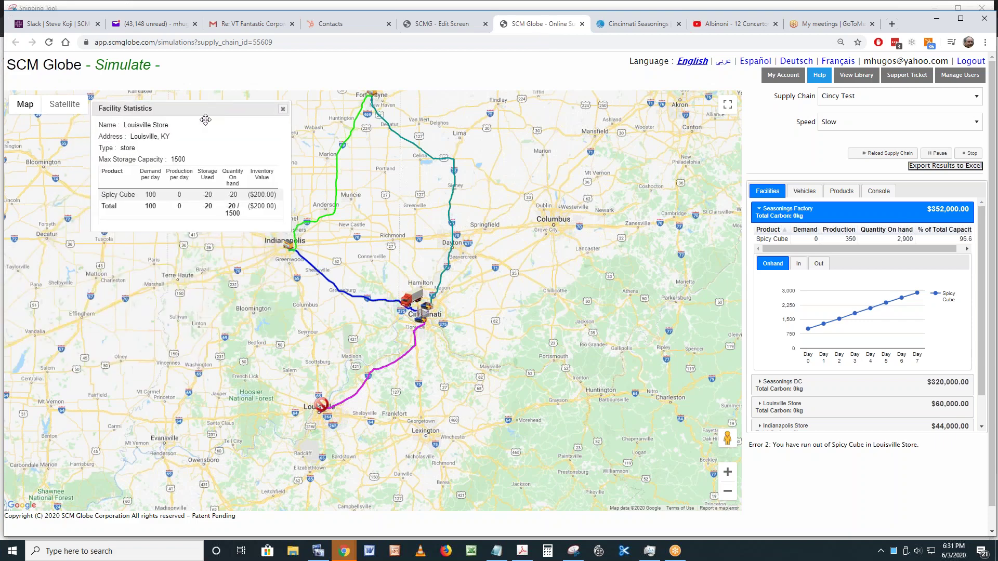
double_click(150, 194)
click(435, 26)
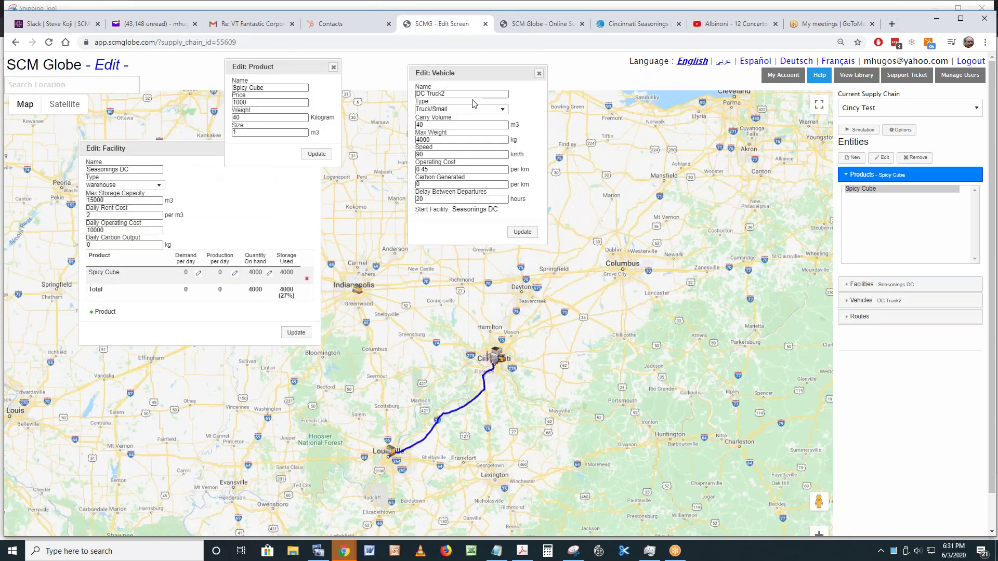
Change DC Truck2 to Truck/Large carrying 110 m3, keep 20-hour departures, and update it
click(494, 94)
click(502, 111)
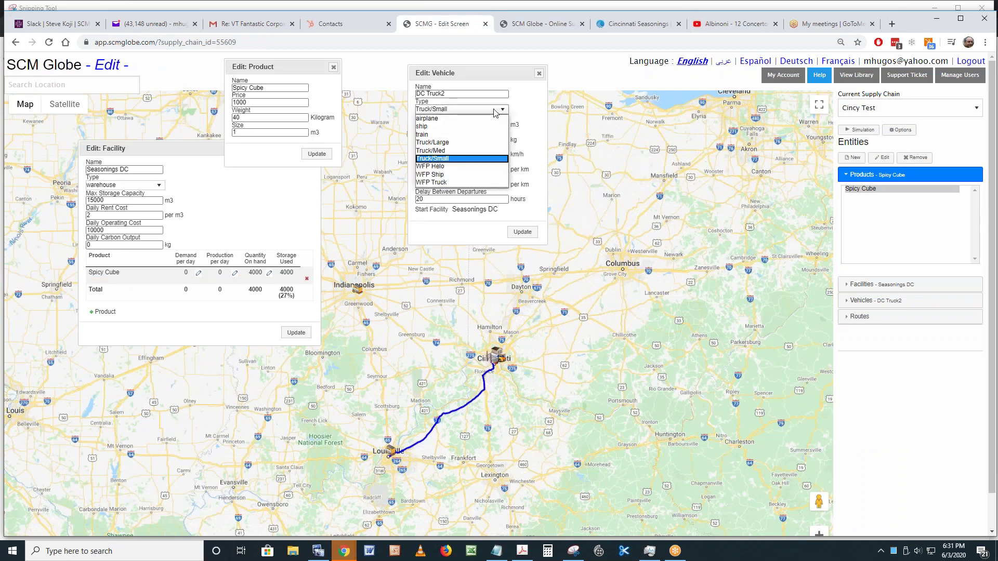
click(456, 143)
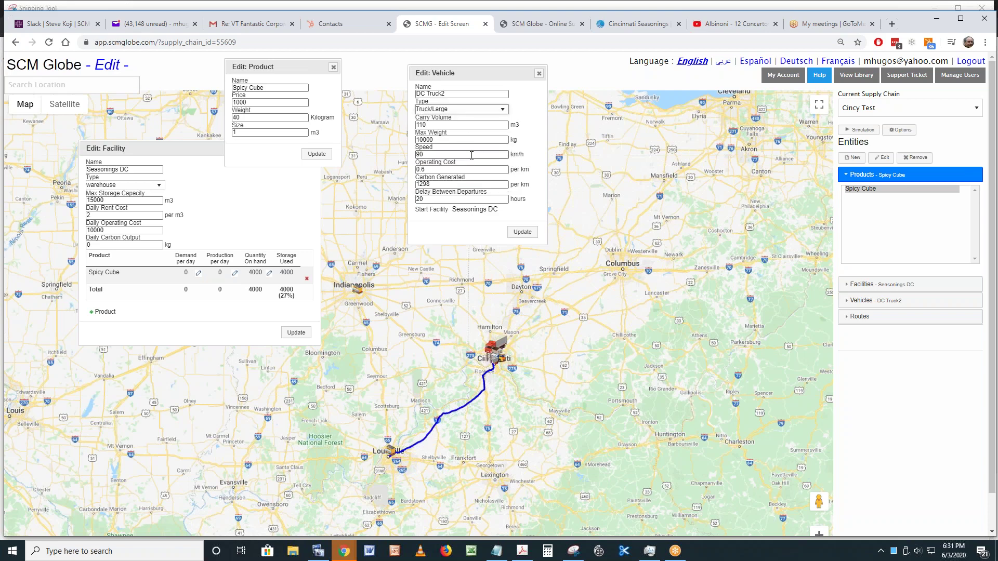
double_click(431, 125)
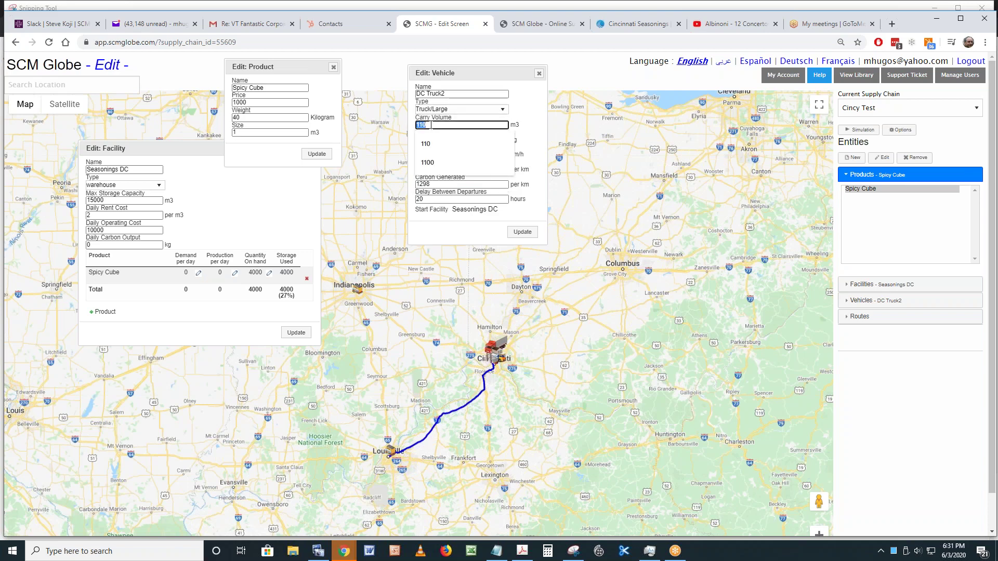
click(423, 170)
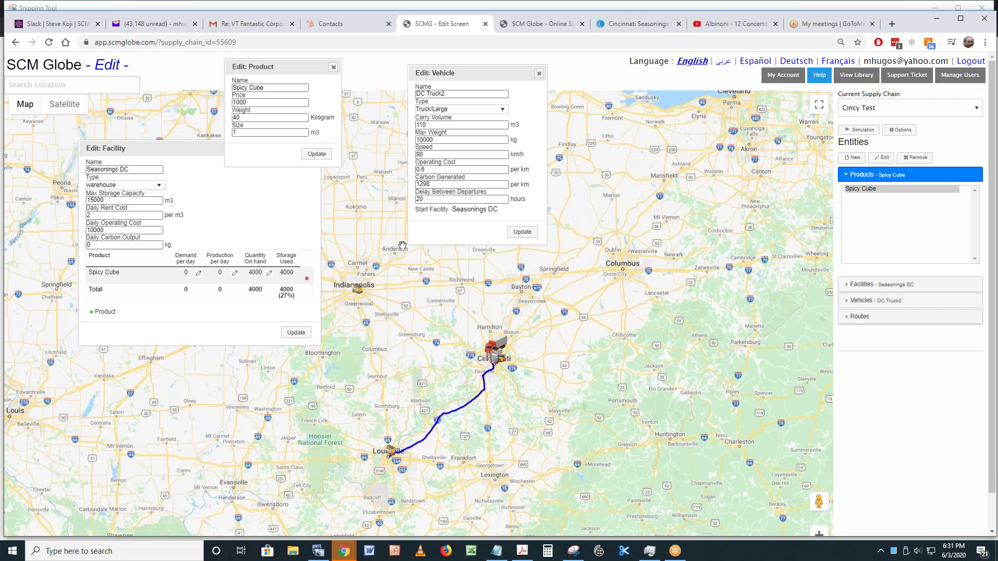
click(436, 199)
click(373, 205)
click(524, 234)
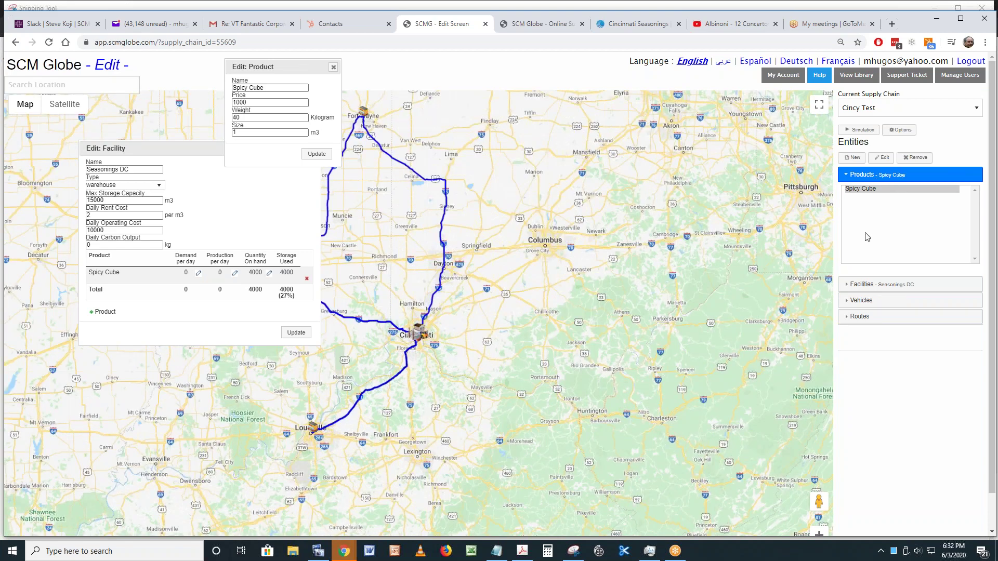
Set the Louisville Store drop quantity on the Cincy to Louisville route to 100 and update it
click(858, 301)
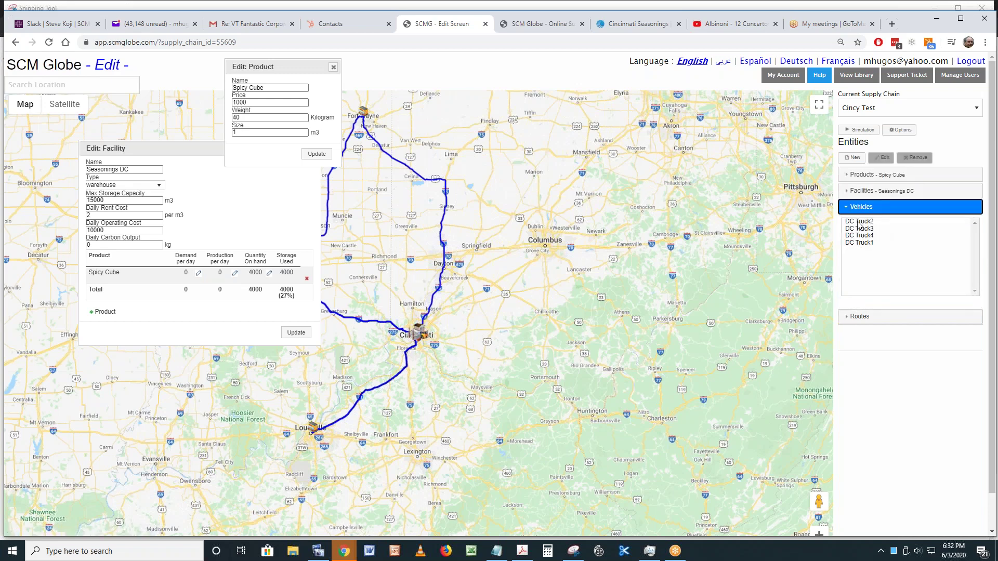
click(858, 222)
double_click(858, 223)
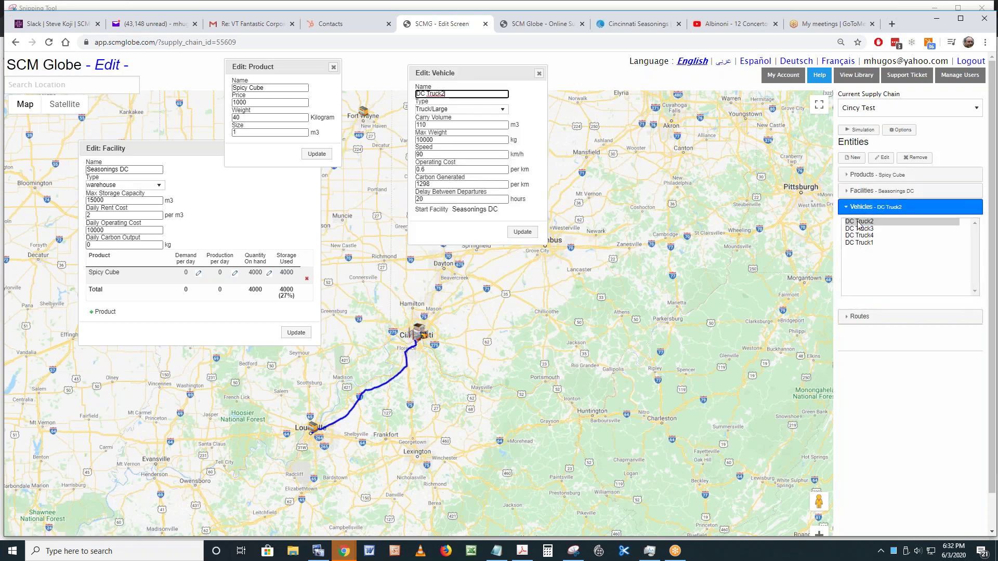
click(856, 316)
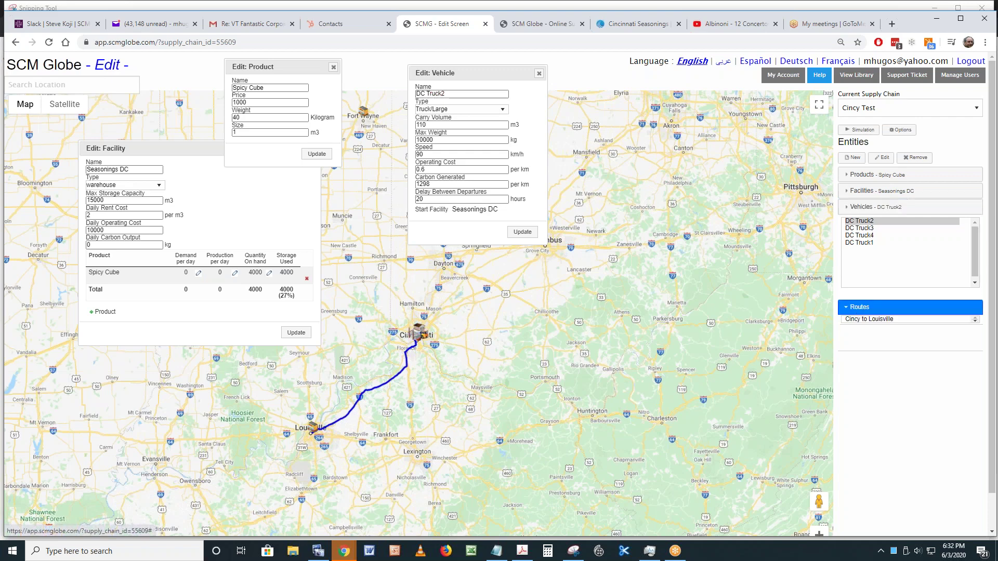
click(877, 238)
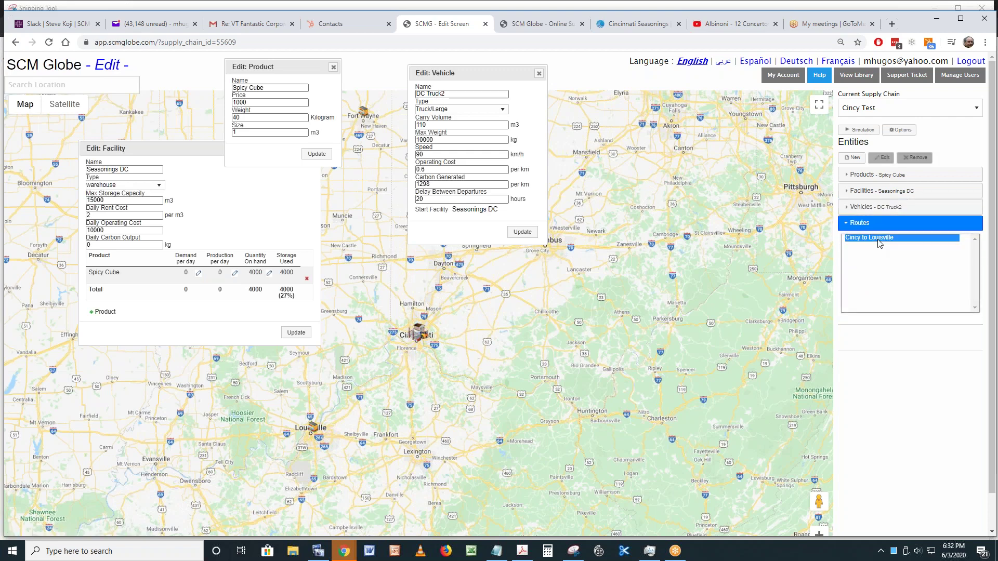
double_click(878, 240)
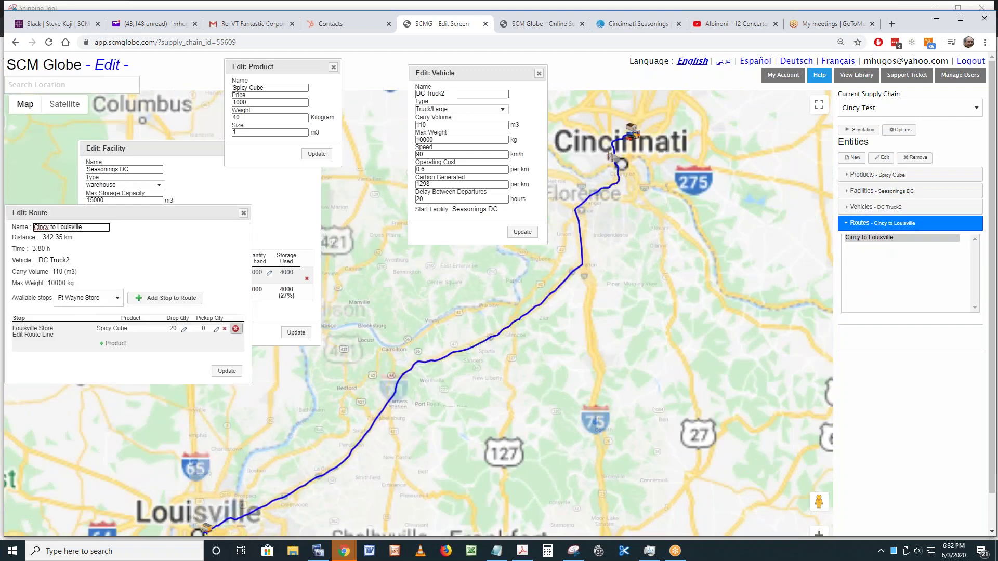
click(333, 67)
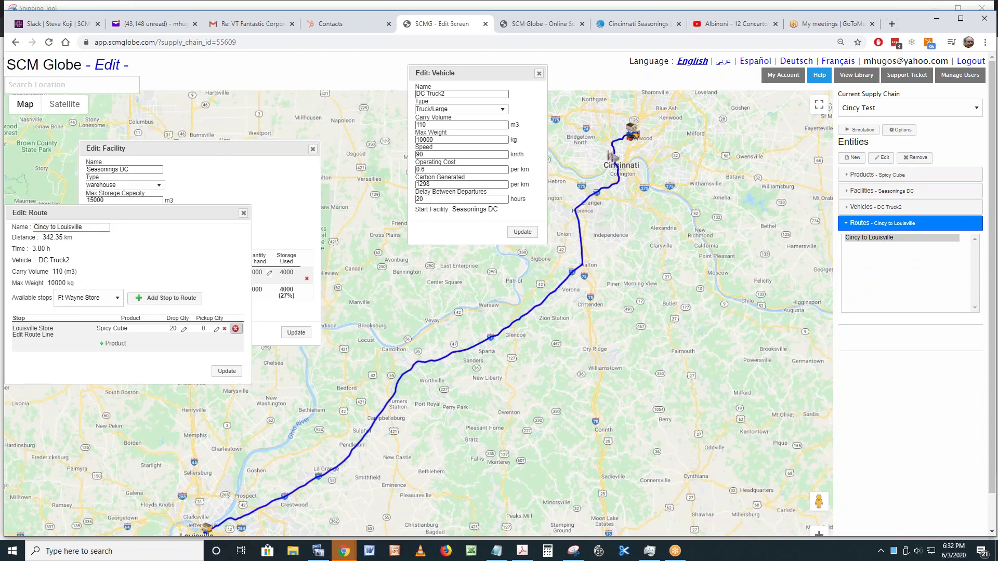
click(313, 149)
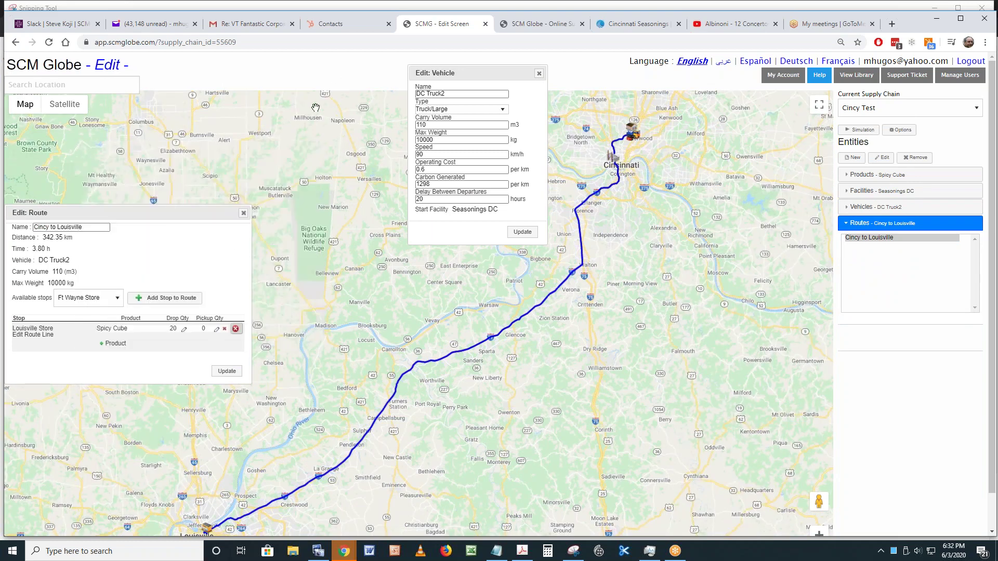
click(538, 76)
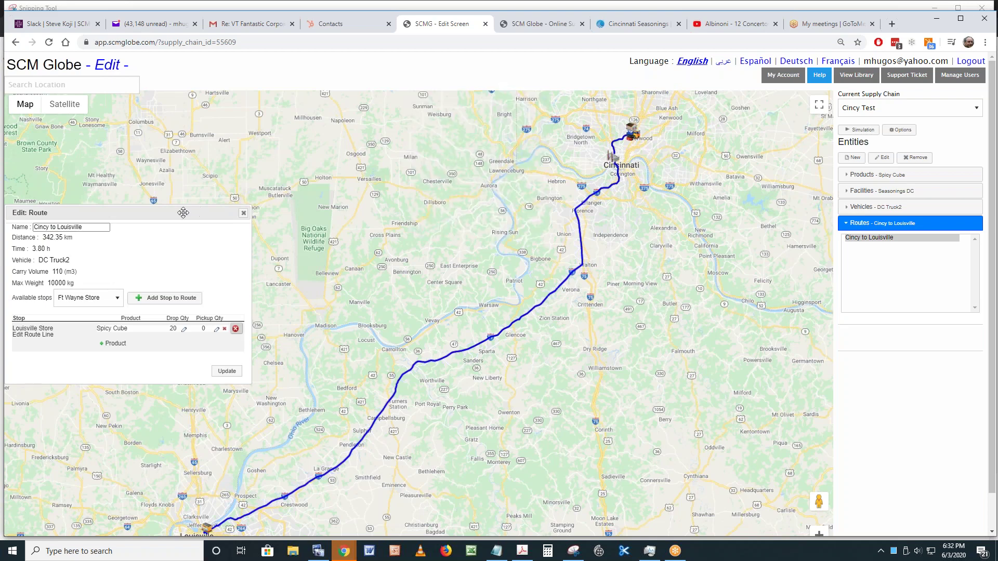
drag(193, 208, 398, 102)
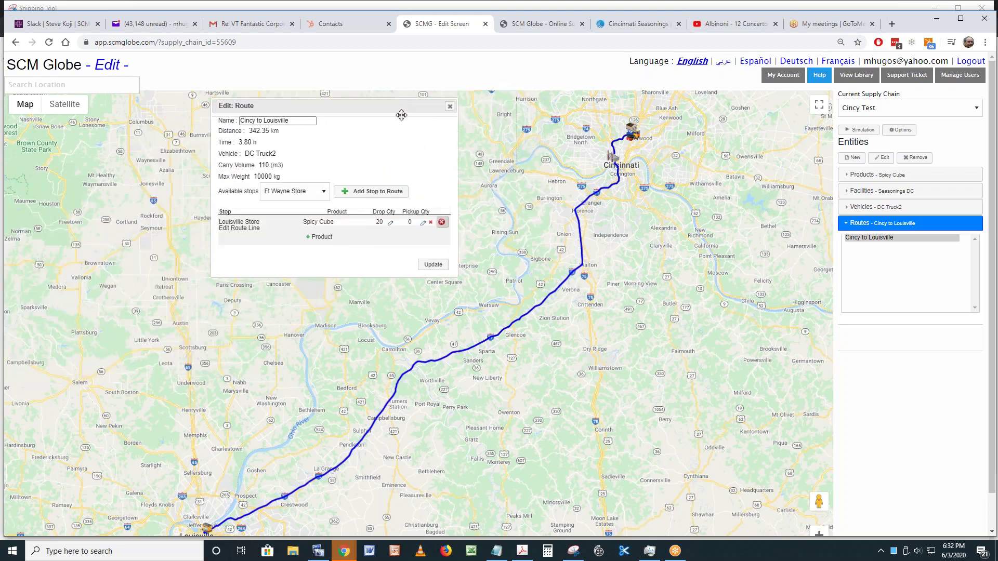
click(378, 222)
click(431, 265)
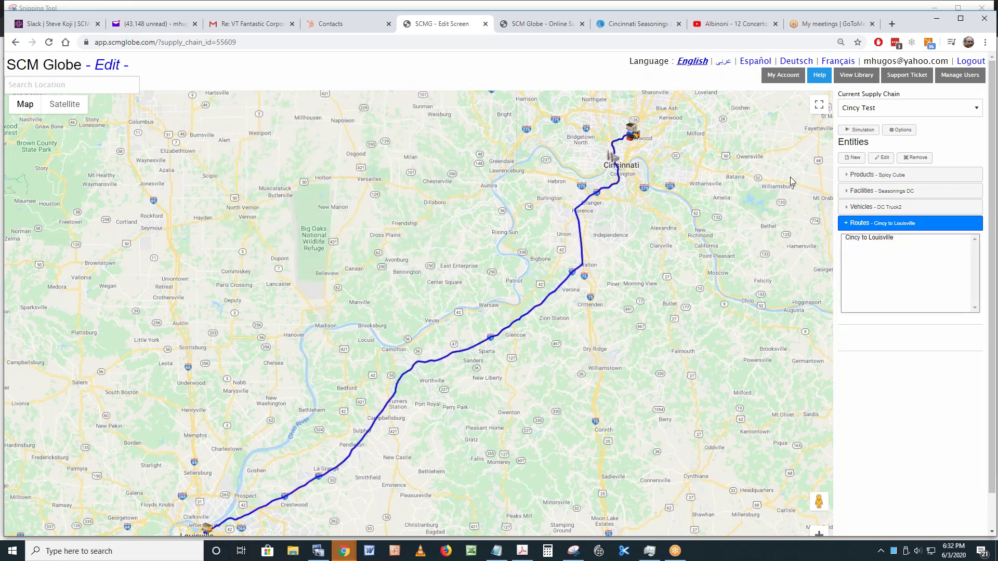
Open DC Truck1's details and request its removal
click(861, 208)
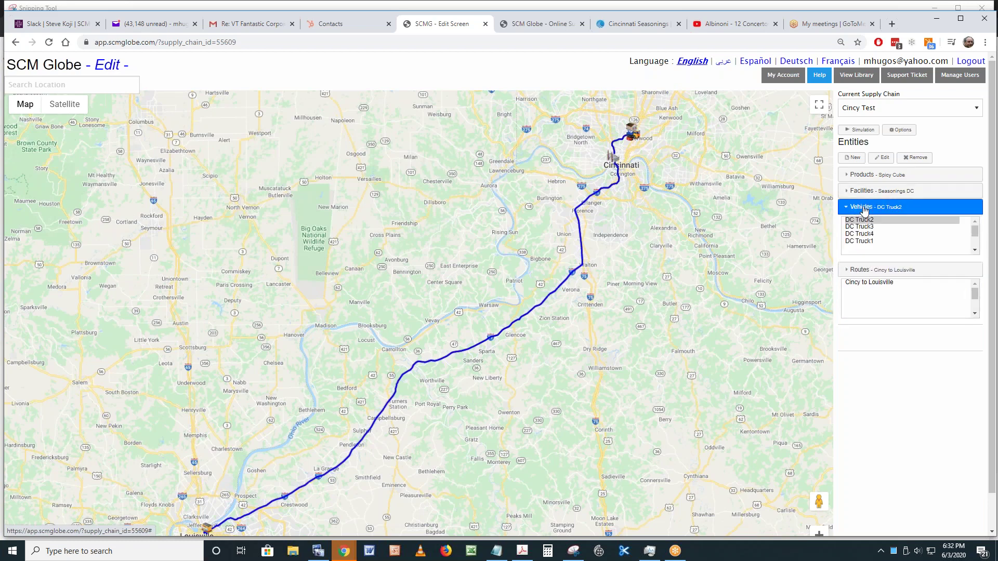
double_click(858, 242)
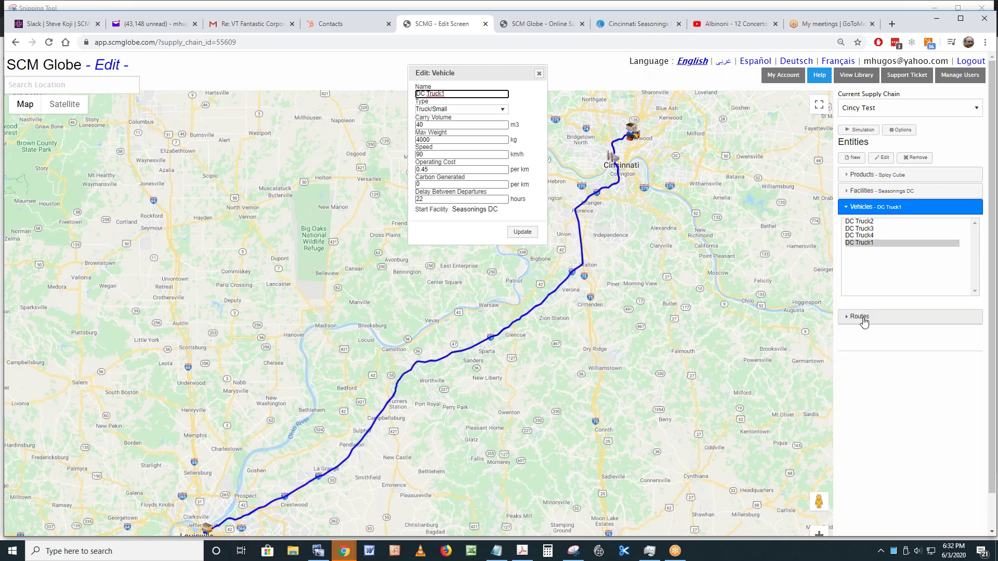
click(917, 157)
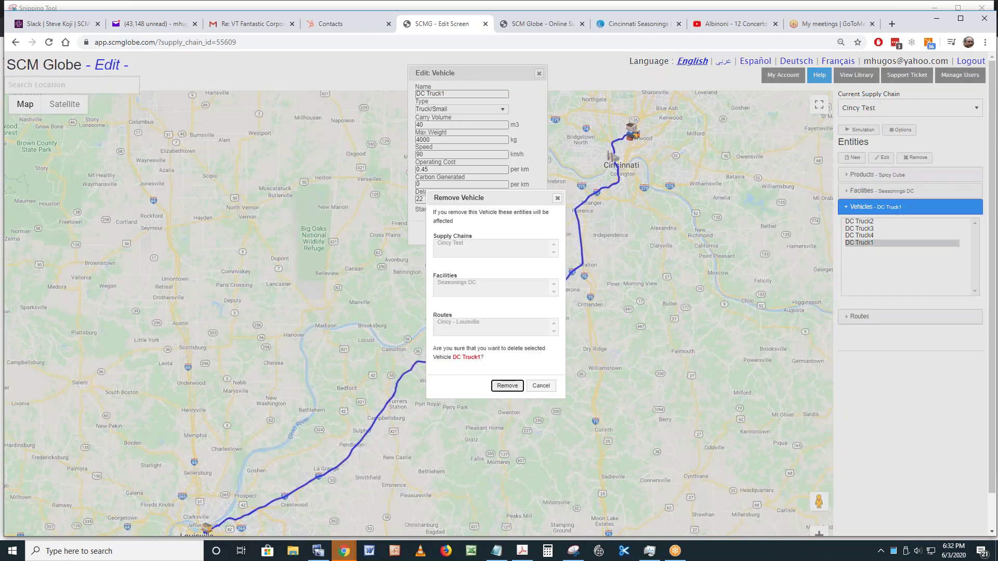
Confirm deleting DC Truck1 and go back to the simulation page
click(507, 385)
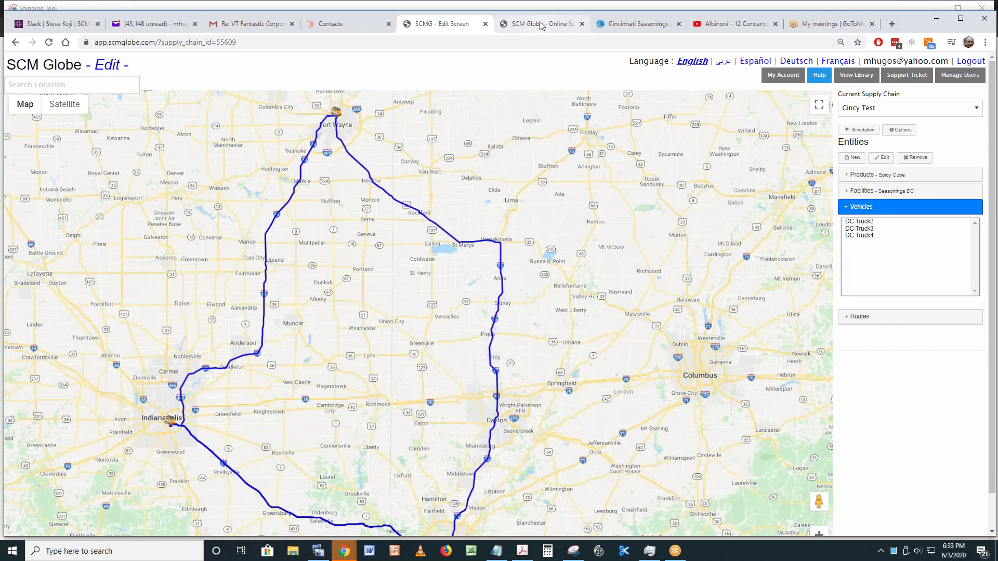
click(541, 25)
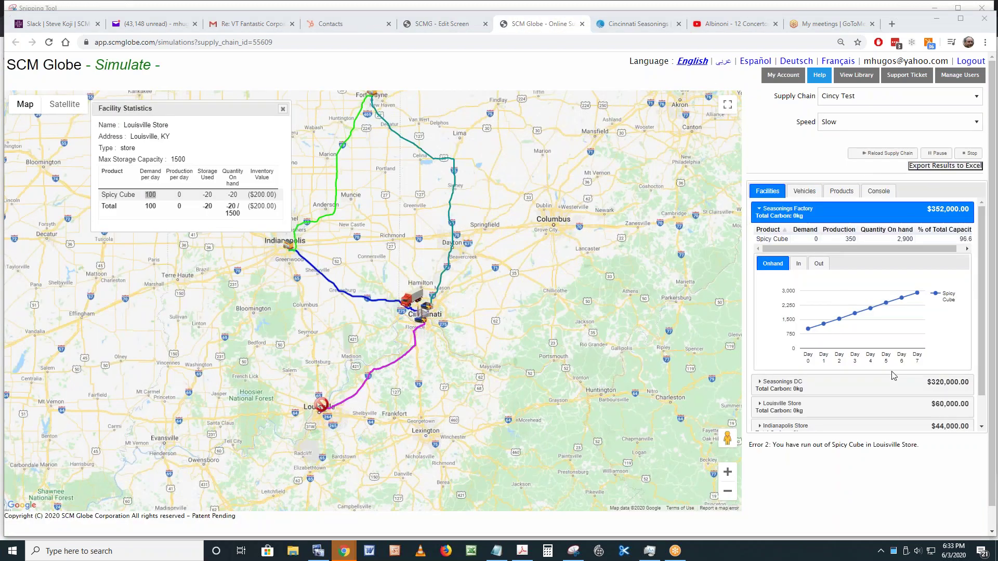
Reload the edited chain, run it at Fastest speed, and acknowledge the Seasonings Factory storage error
click(883, 155)
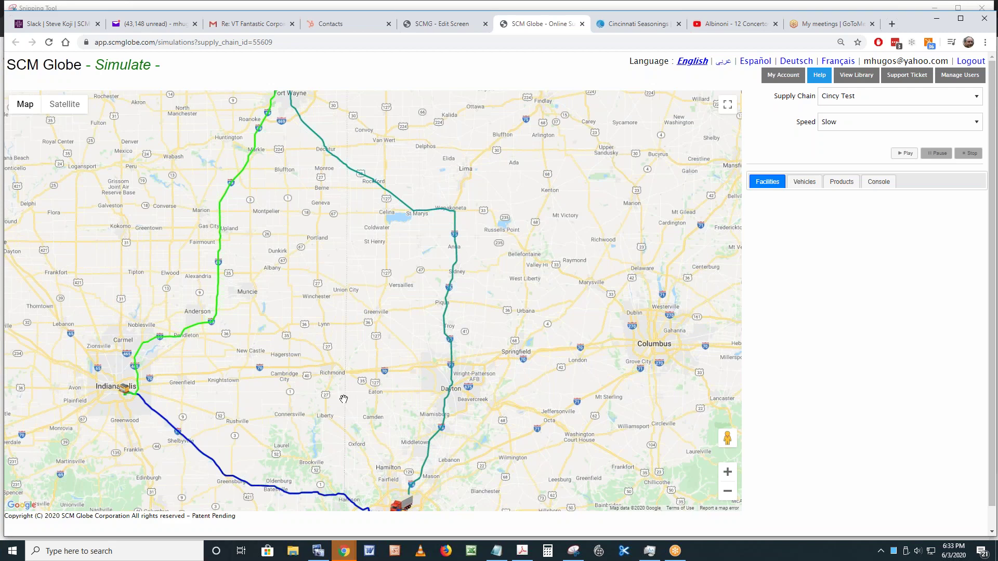
scroll(343, 399, down, 1)
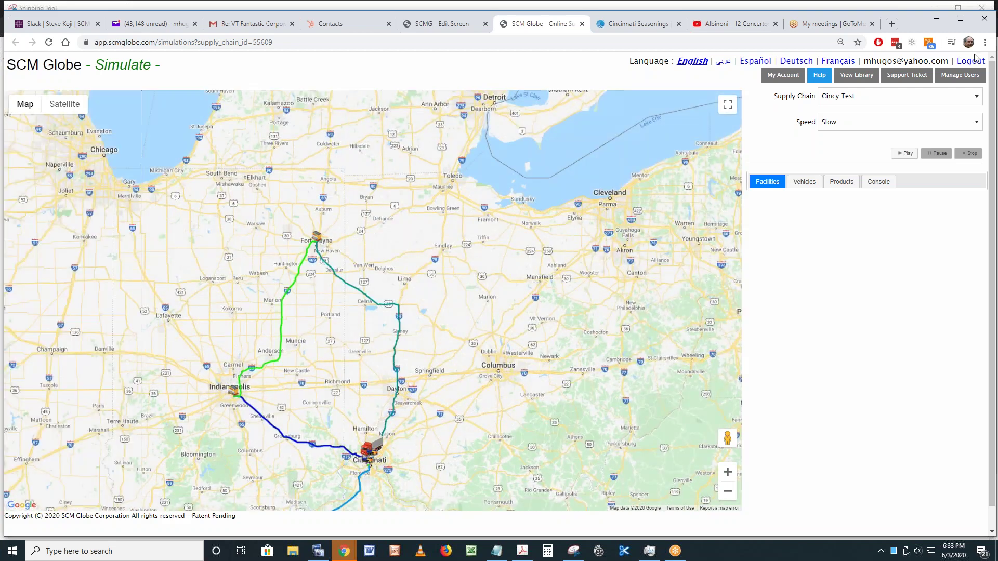
click(977, 124)
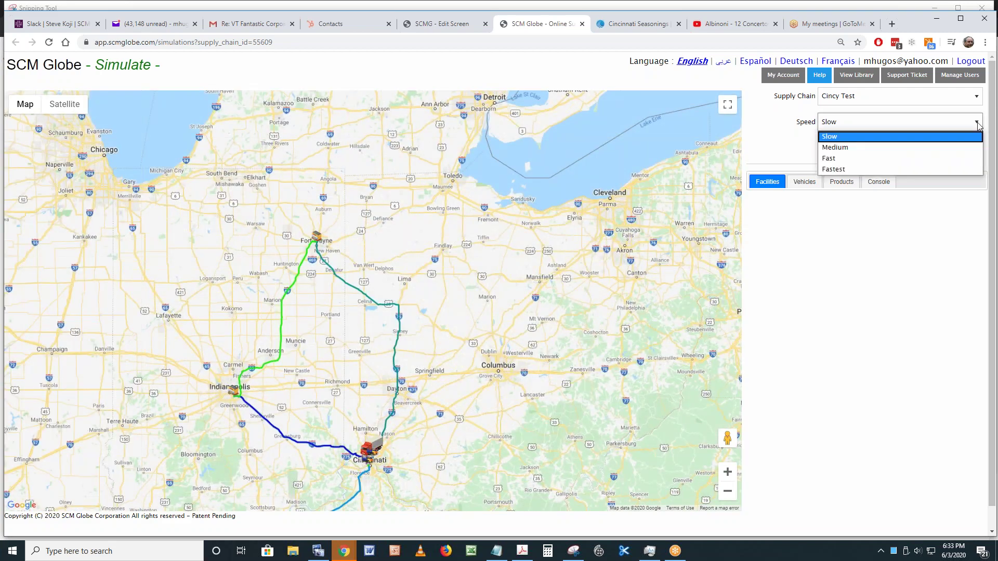
click(836, 169)
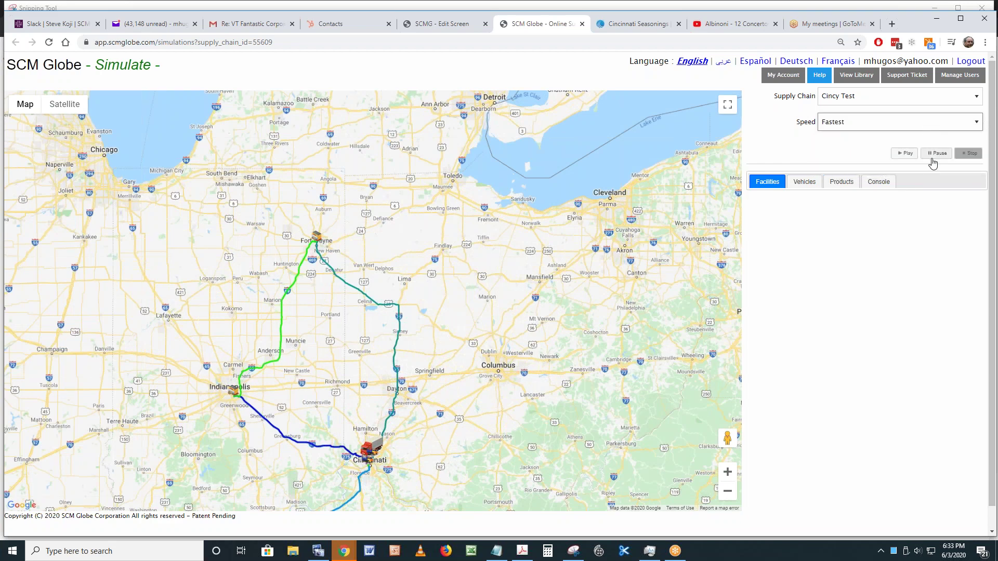
click(902, 155)
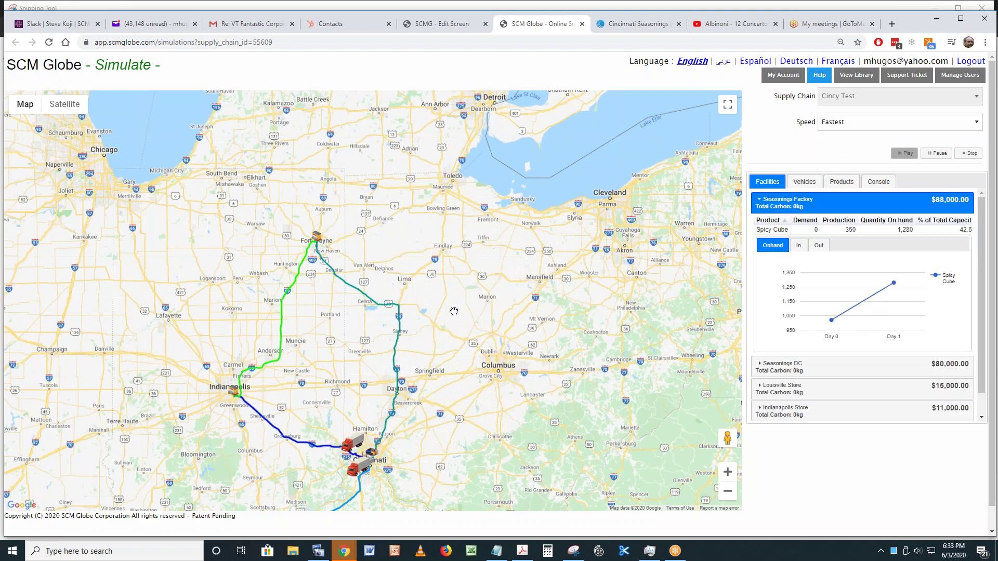
drag(451, 331, 463, 264)
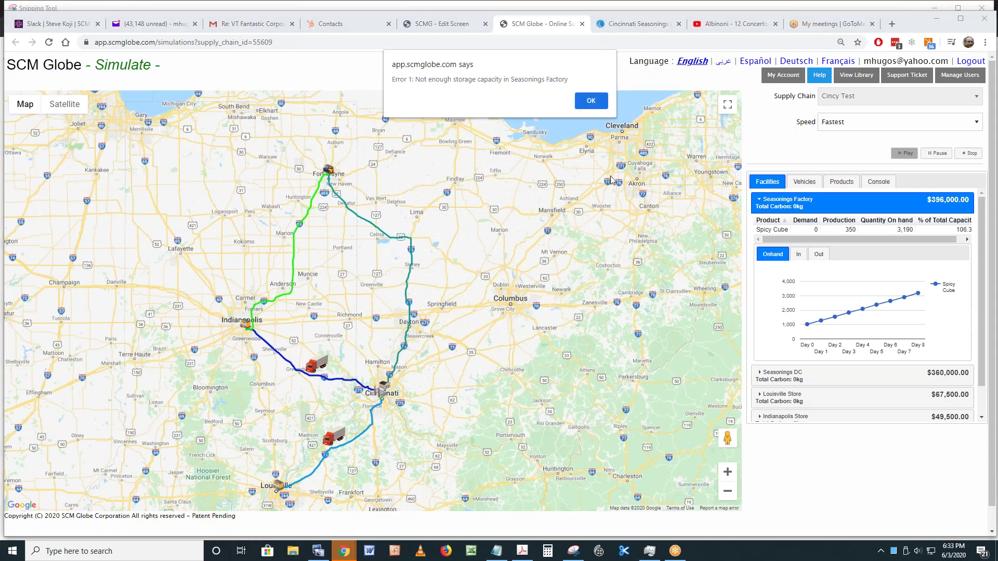
click(590, 101)
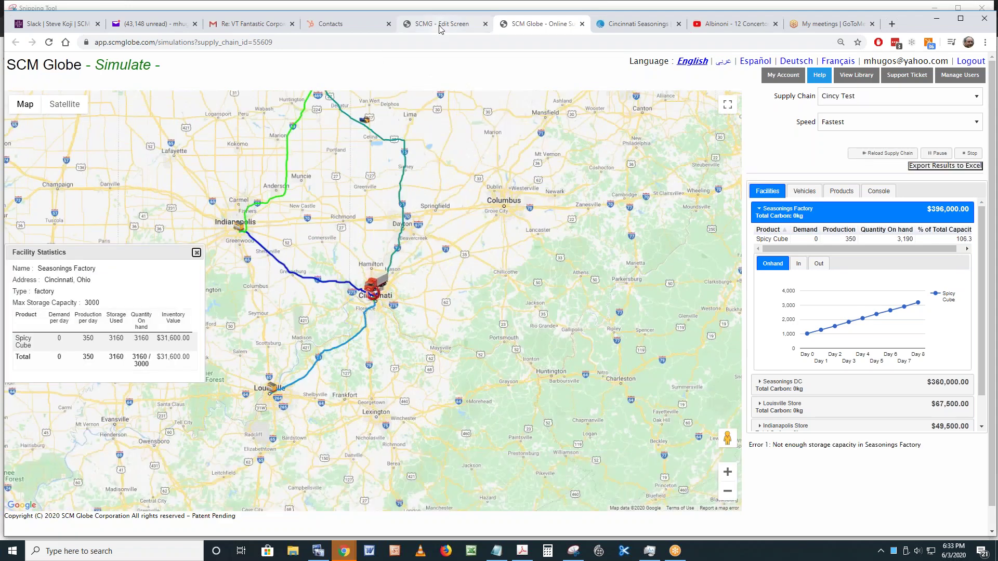
Zoom the edit map into Cincinnati, then view the Simulate page reporting Seasonings Factory's storage shortfall
click(440, 25)
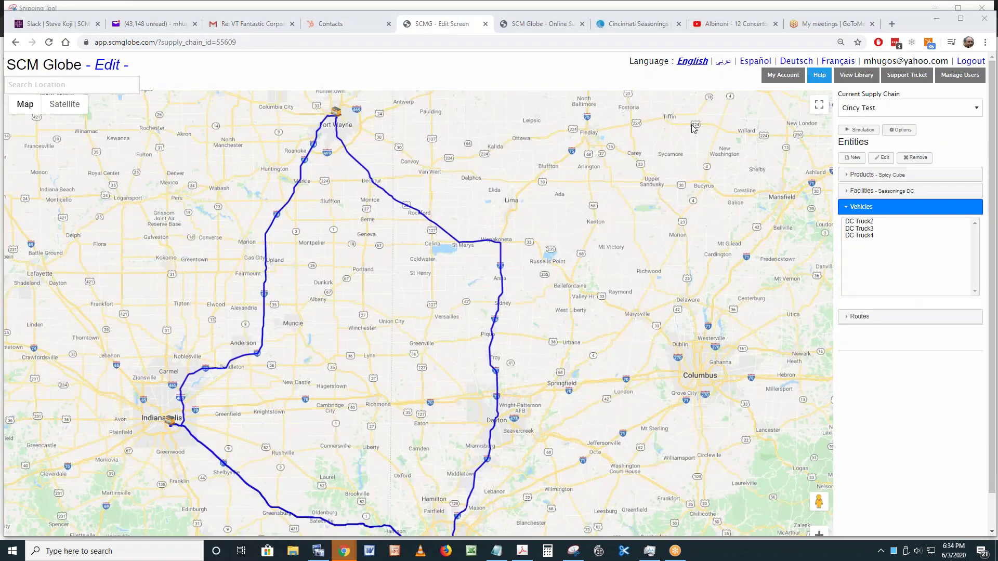
drag(394, 385, 391, 338)
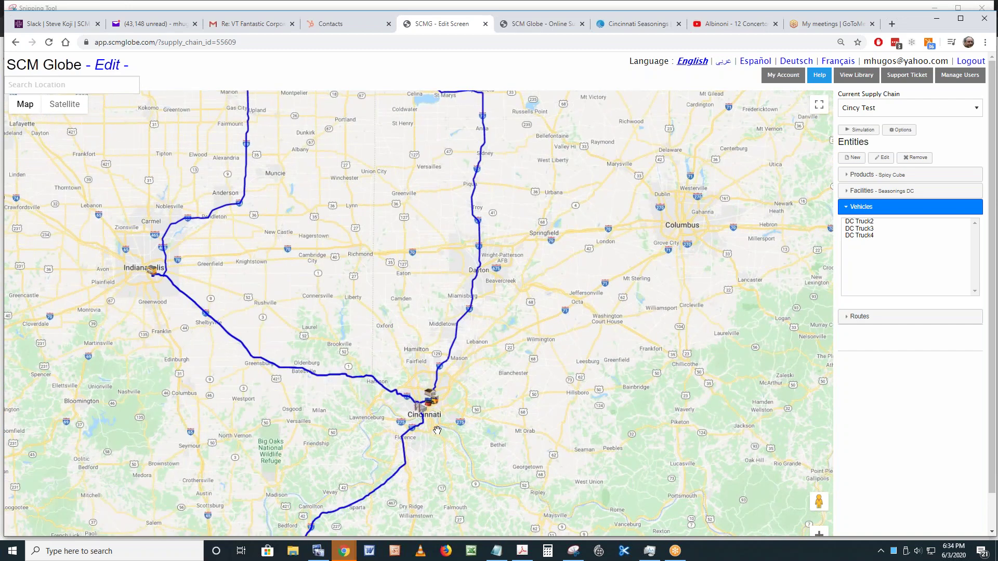
scroll(437, 430, up, 3)
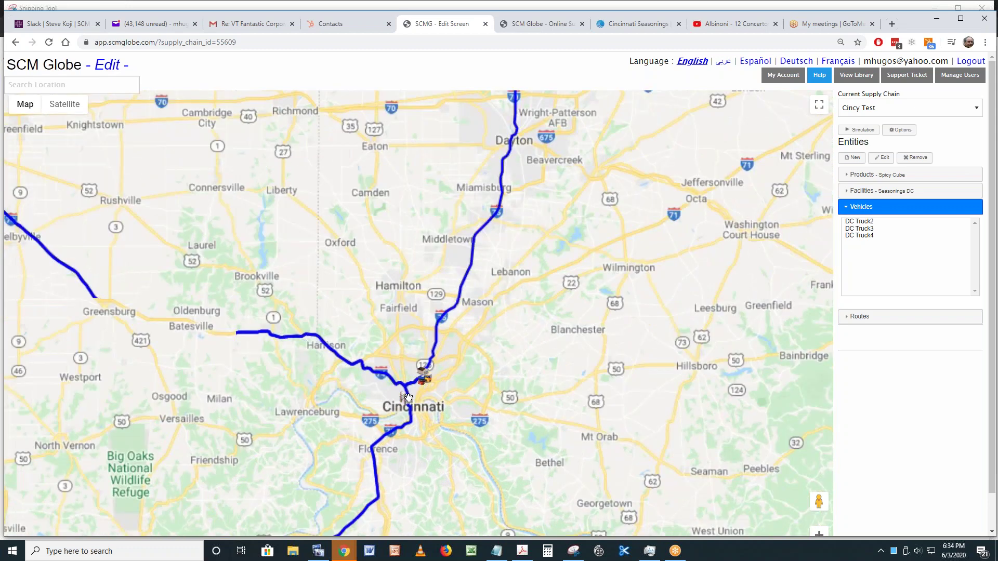
scroll(415, 398, up, 2)
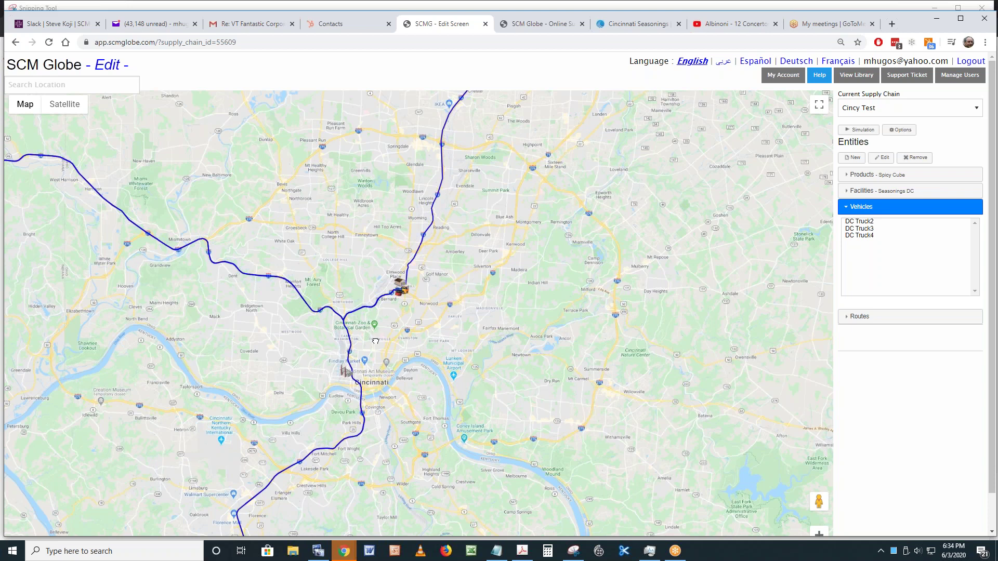
drag(381, 347, 445, 312)
scroll(437, 334, up, 1)
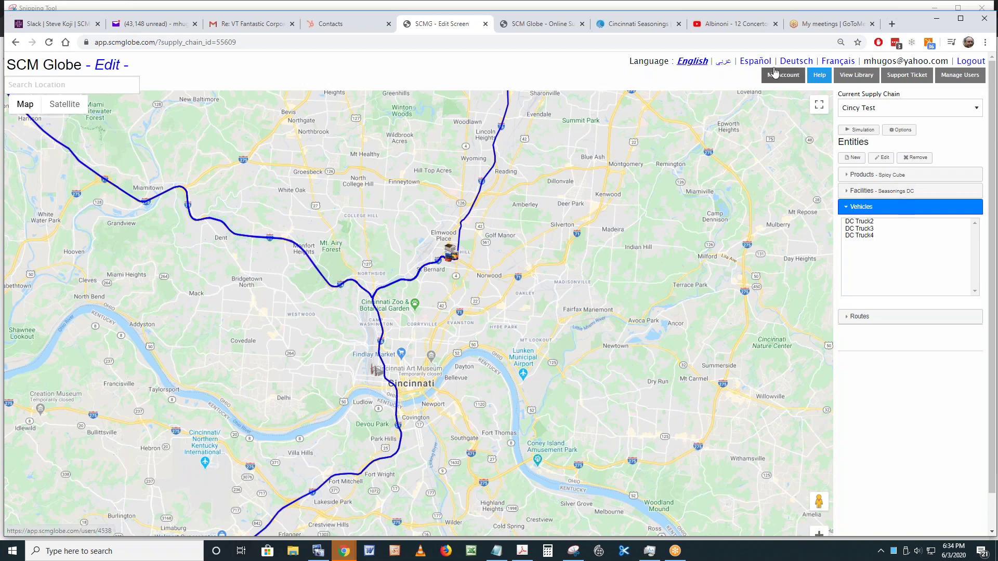
click(540, 26)
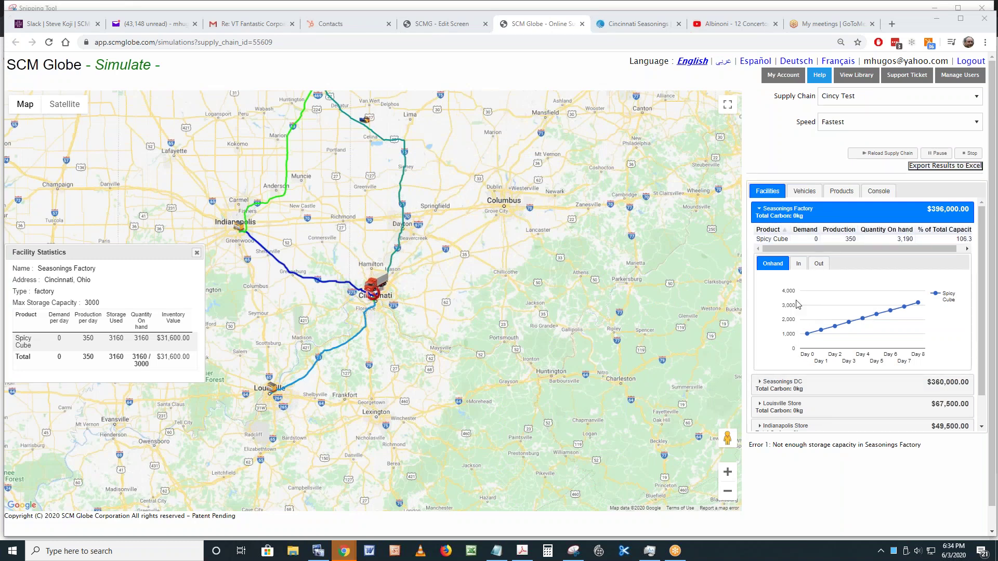
Compare Spicy Cube on-hand charts for Seasonings DC, Seasonings Factory and Louisville Store
click(785, 389)
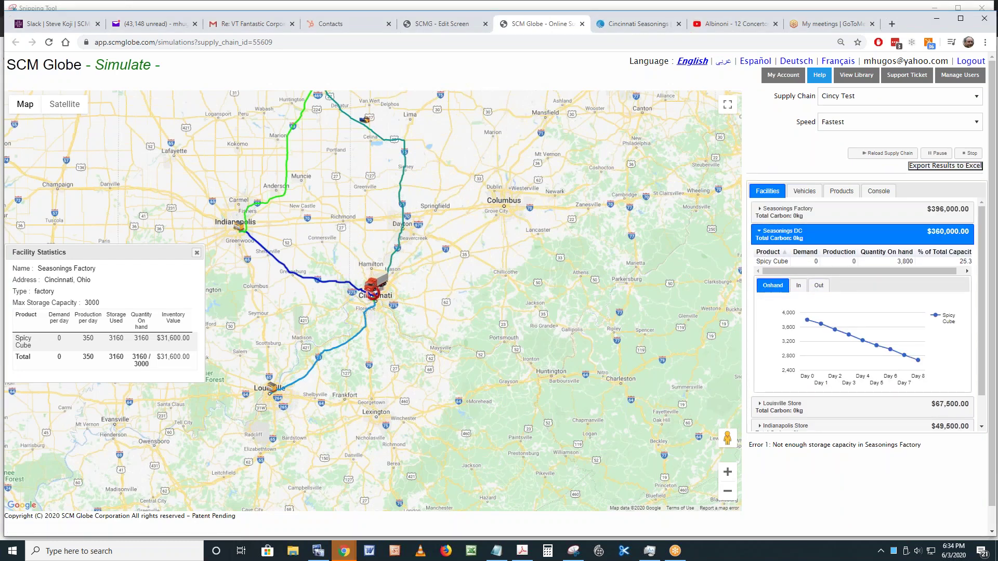
click(769, 210)
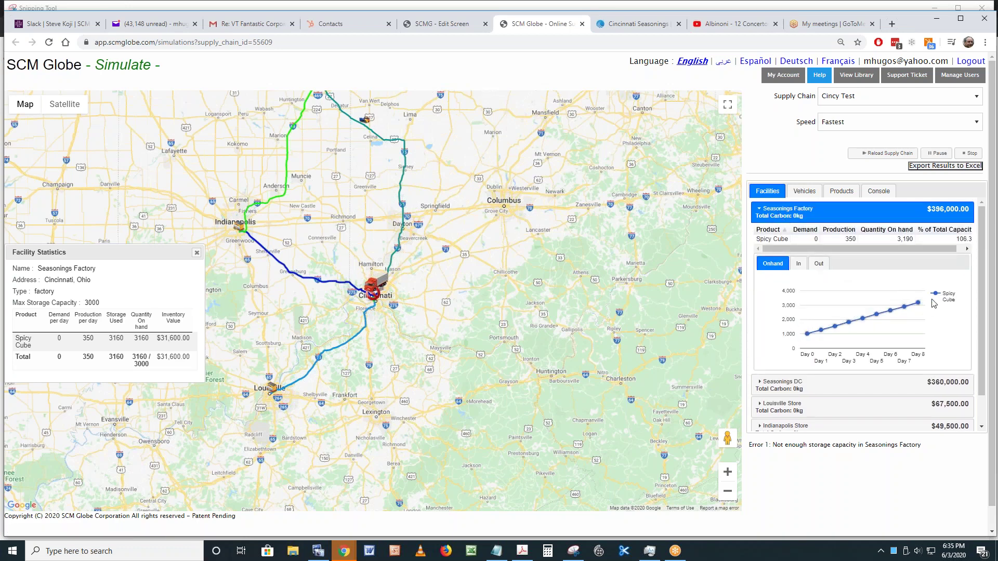
click(781, 387)
mouse_move(804, 320)
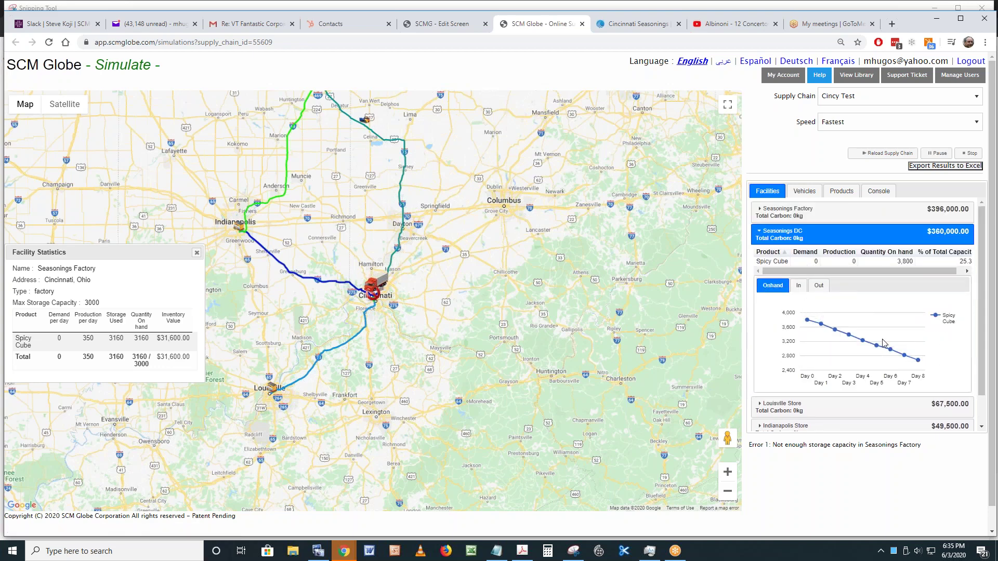
click(782, 404)
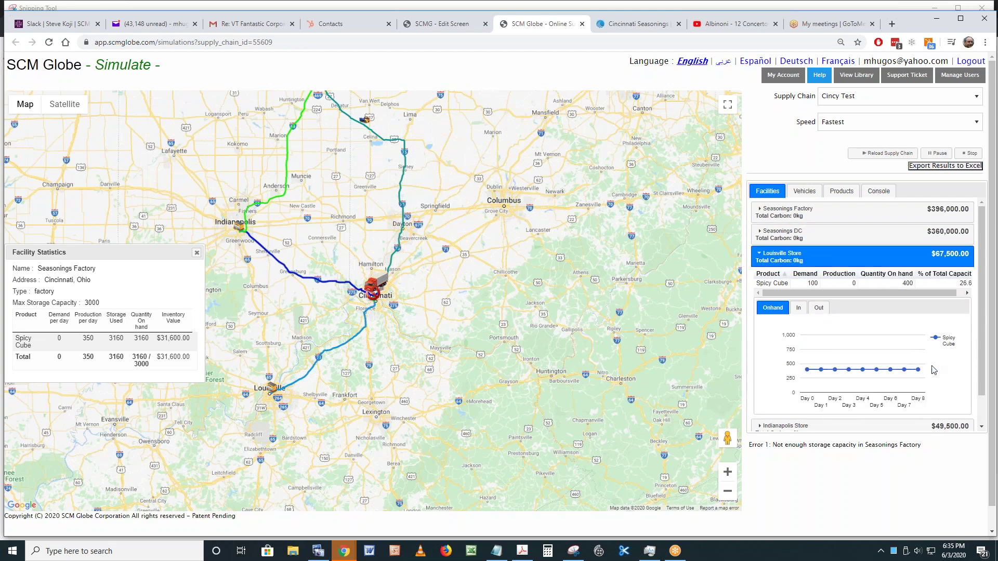
mouse_move(804, 375)
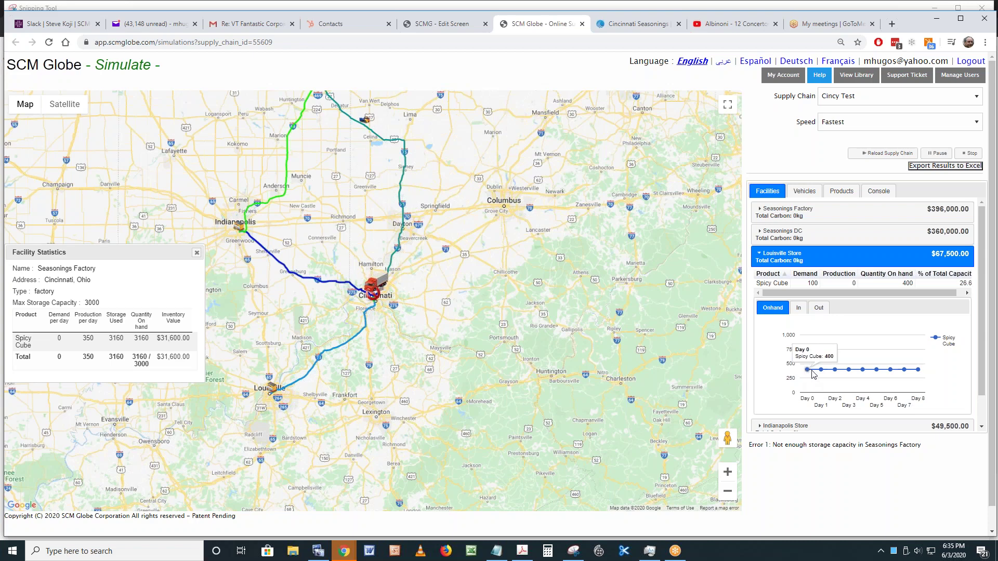
mouse_move(877, 370)
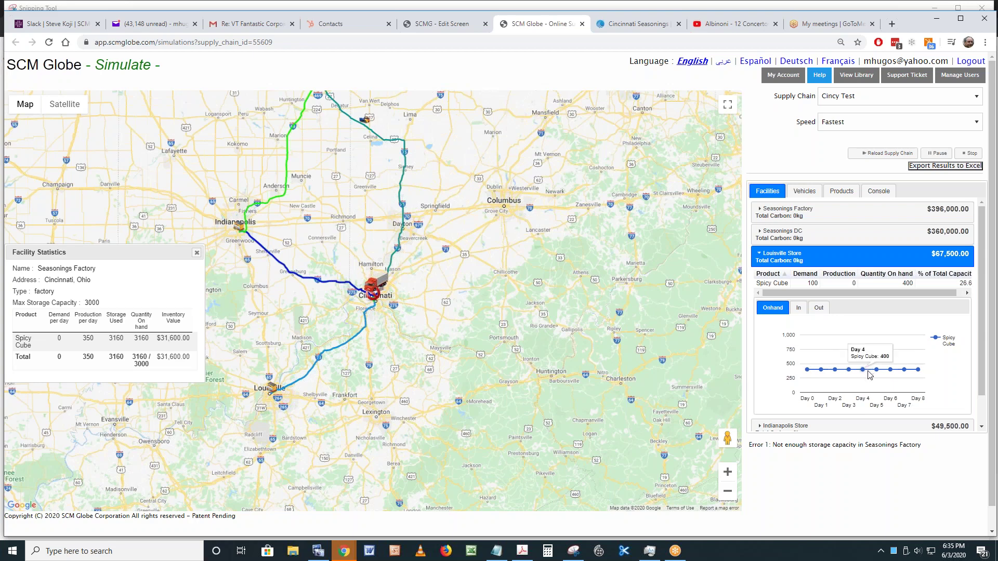
mouse_move(850, 378)
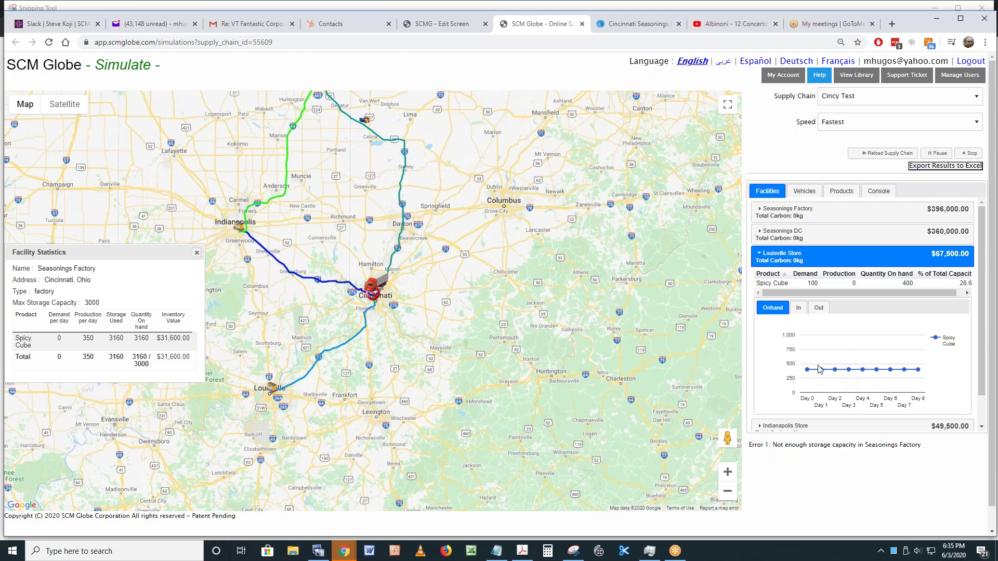
Check the Indianapolis and Ft Wayne Store charts, then Seasonings Factory and Seasonings DC again
scroll(799, 384, down, 1)
scroll(799, 385, down, 1)
click(800, 394)
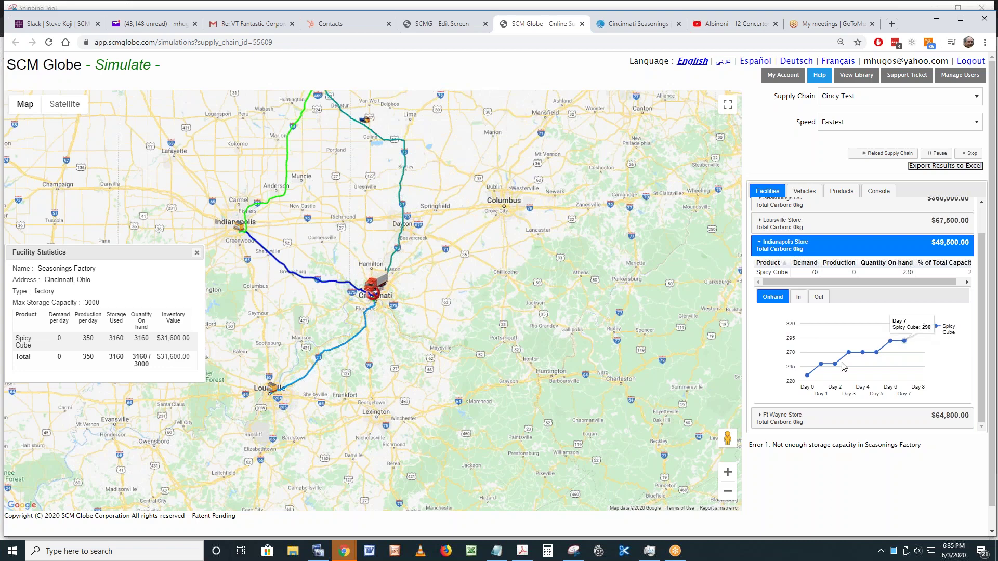
mouse_move(940, 334)
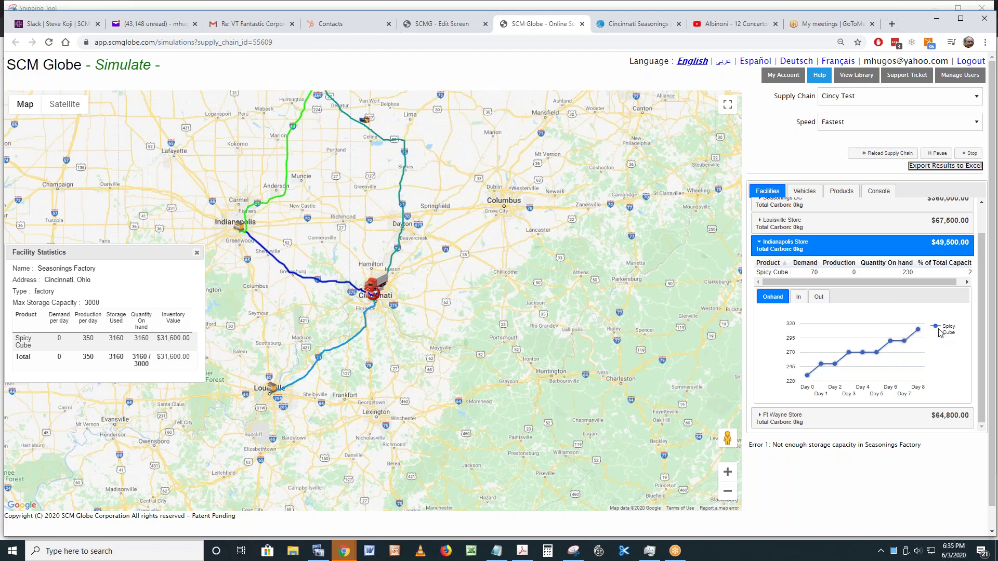
click(778, 420)
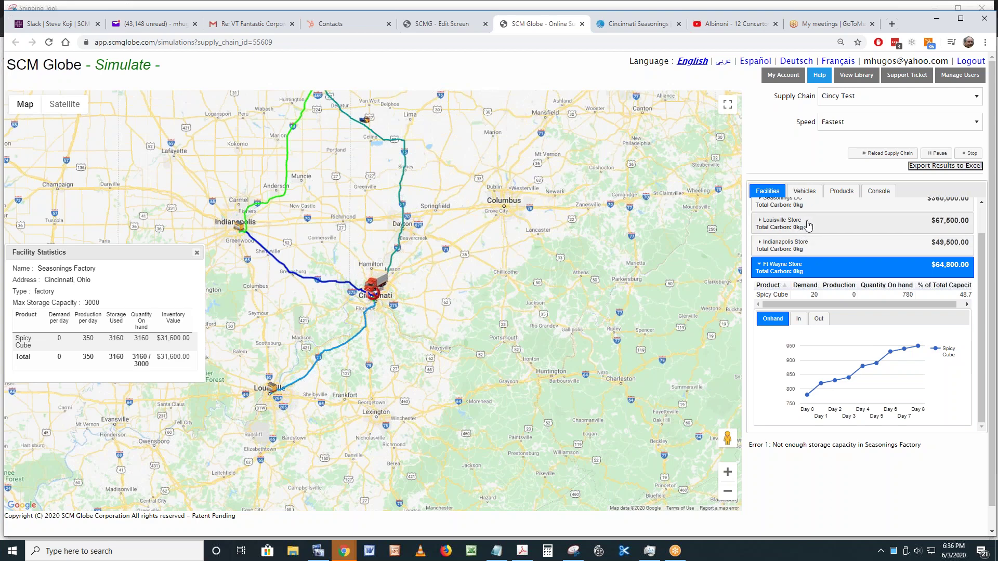
scroll(807, 226, up, 1)
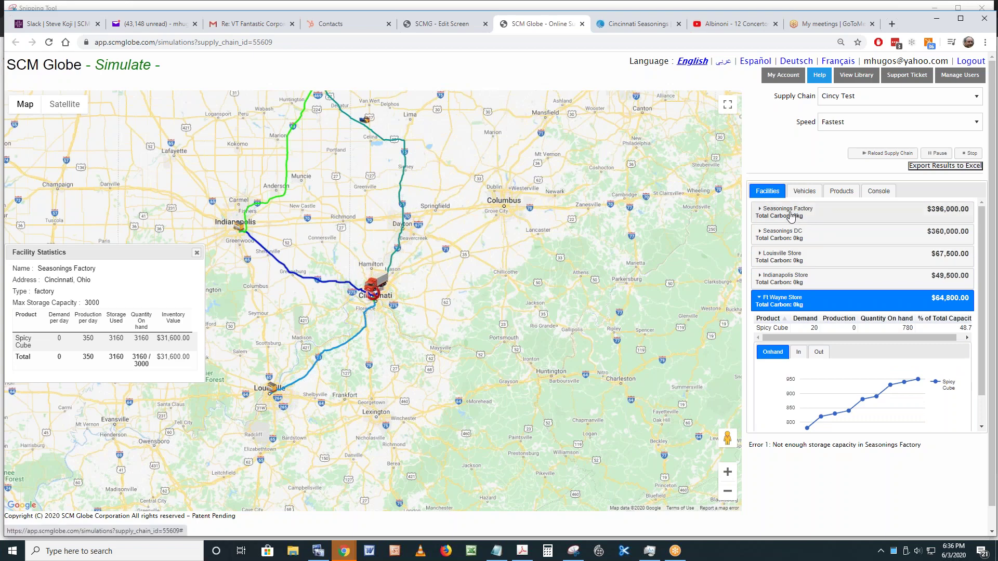
click(791, 215)
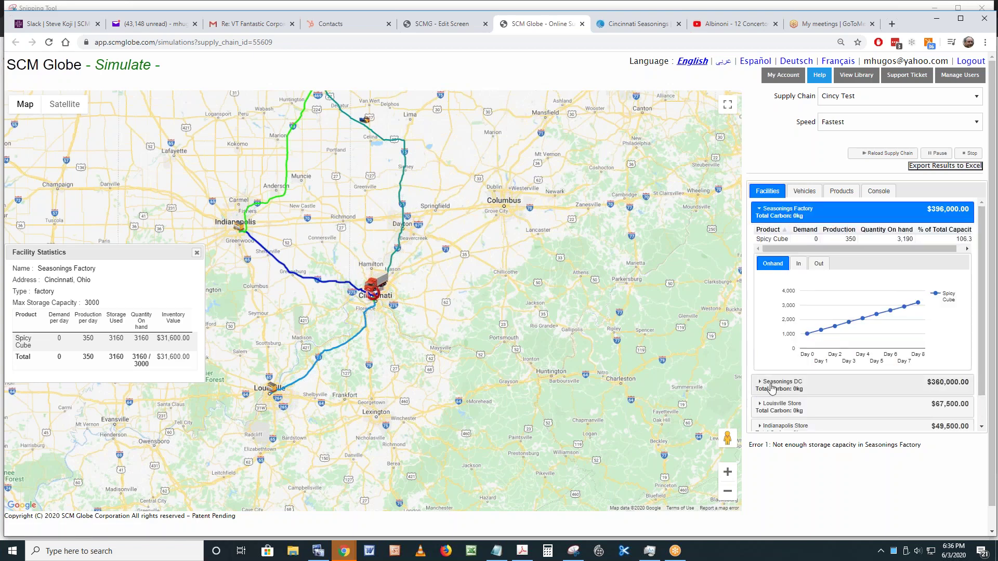
click(779, 385)
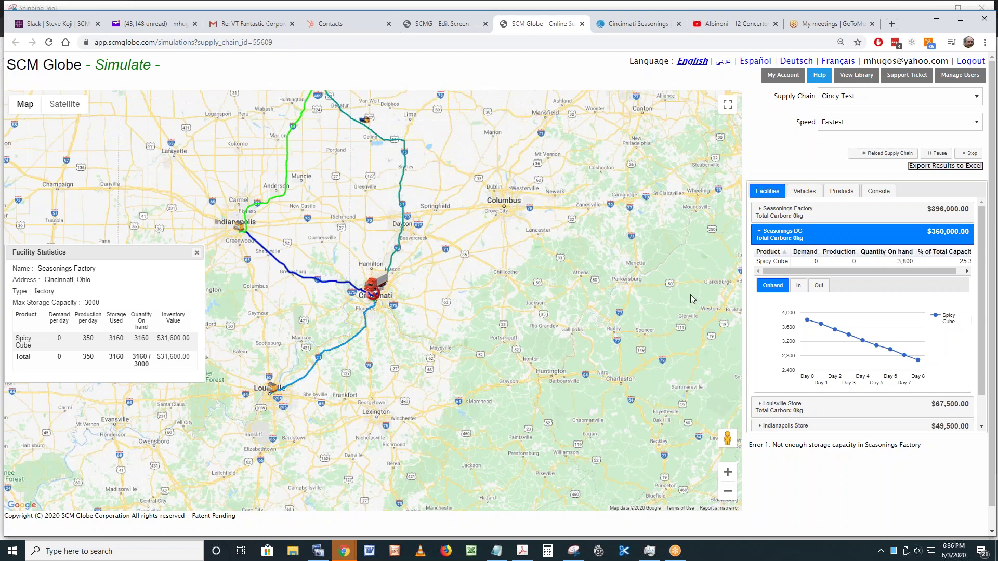
Open the Seasonings Factory's facility form showing 3000 m3 capacity and 350 Spicy Cube daily production
click(439, 23)
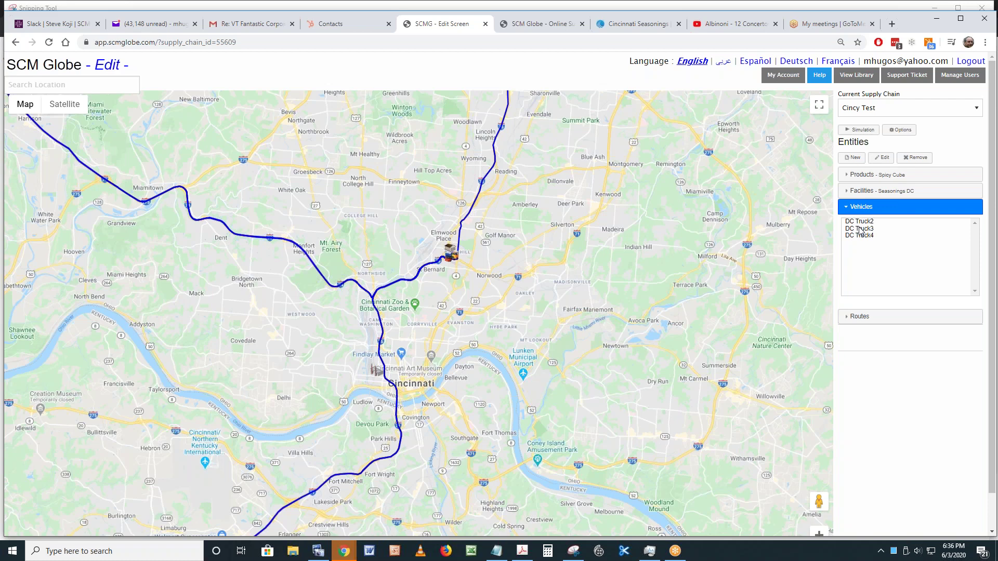
click(860, 317)
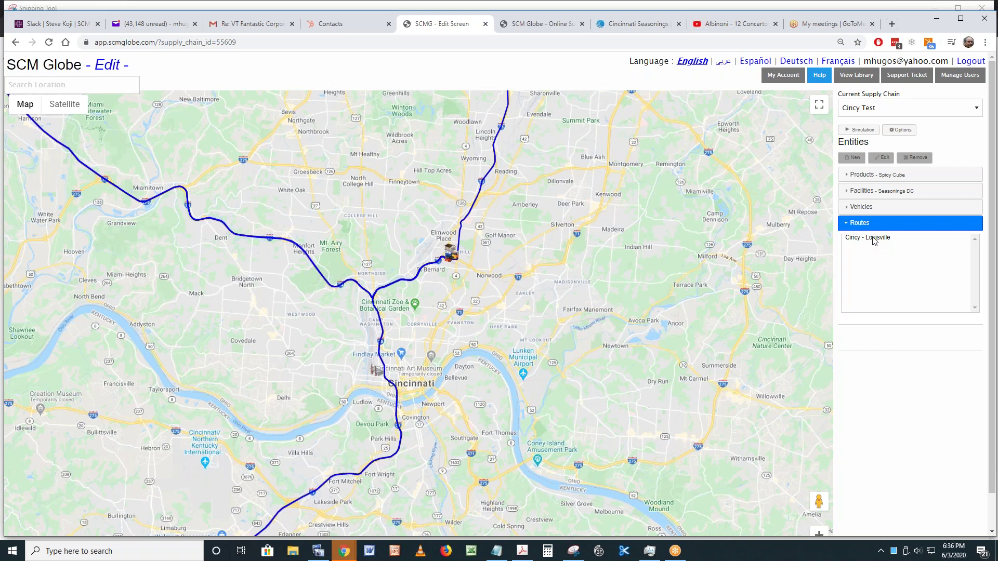
click(873, 238)
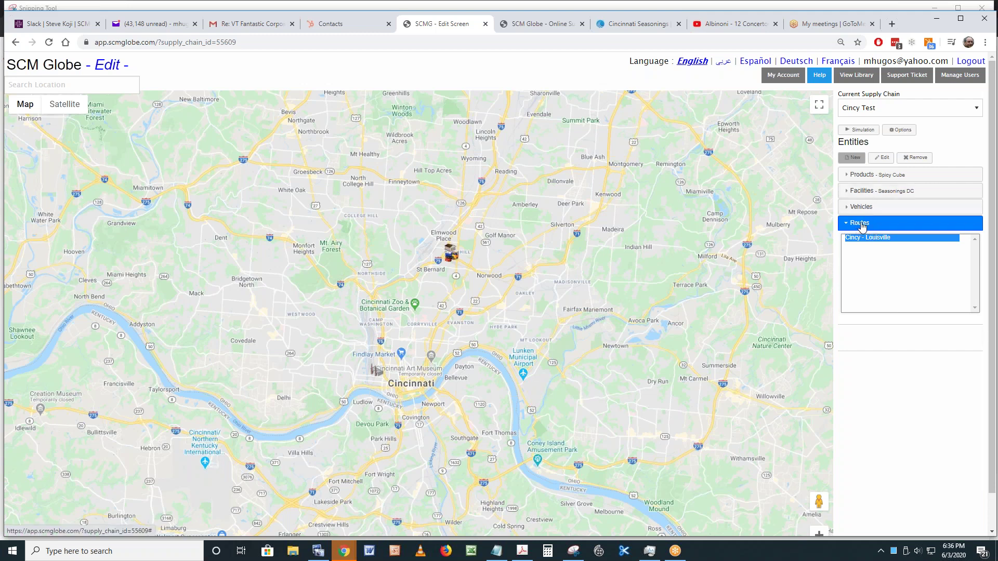
click(863, 193)
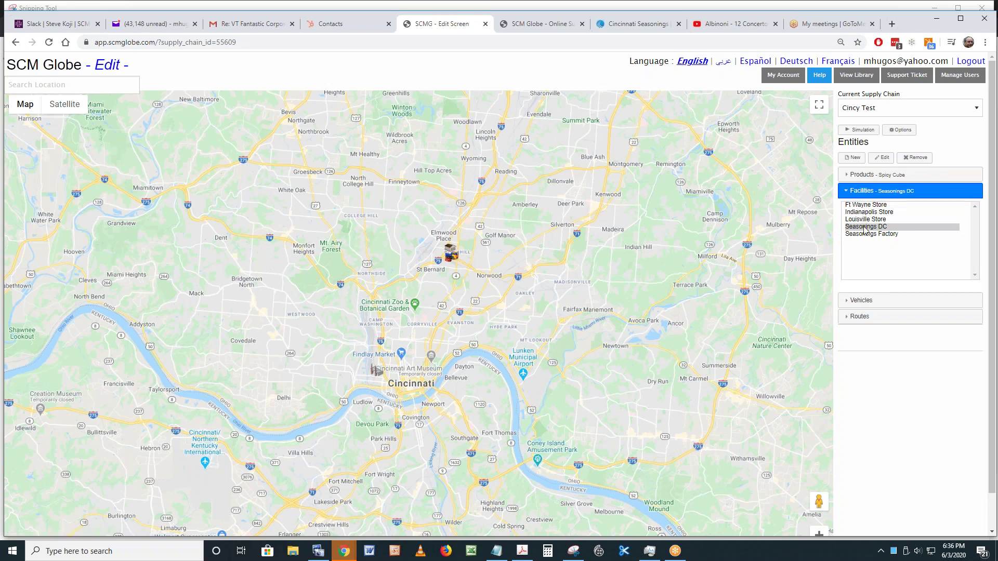
click(865, 235)
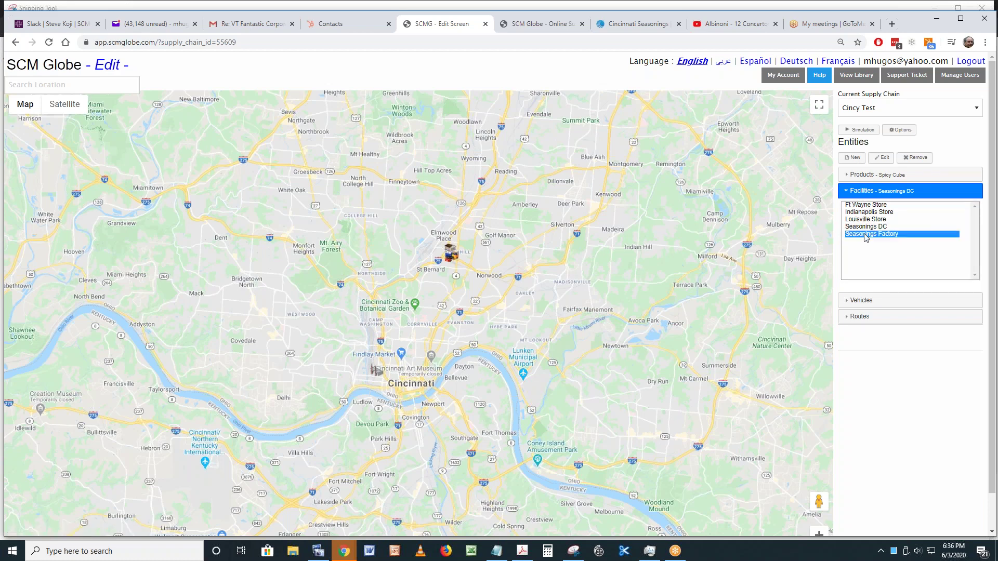
double_click(865, 234)
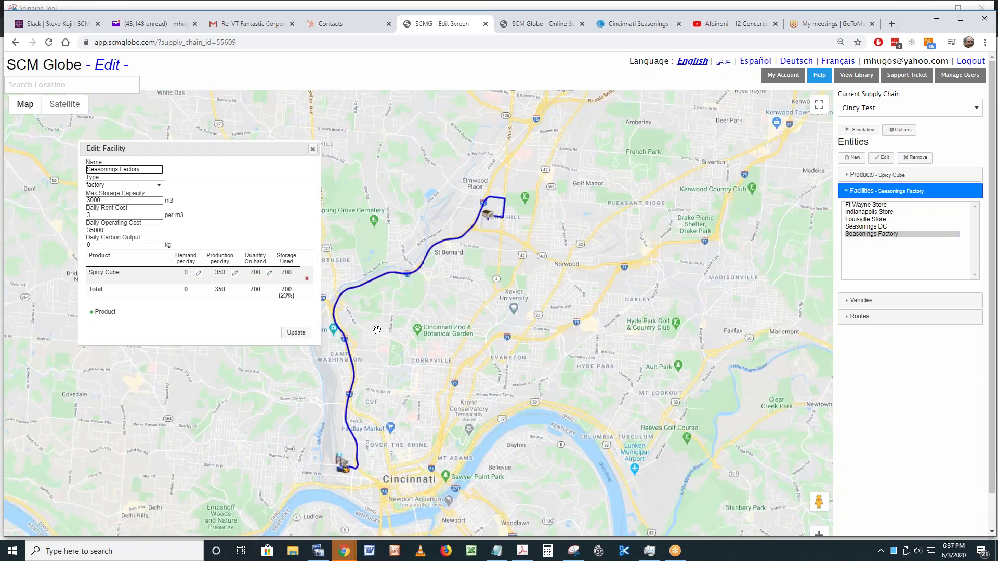
Open Factory Truck 1's settings and inspect its delay between departures
click(860, 300)
double_click(874, 222)
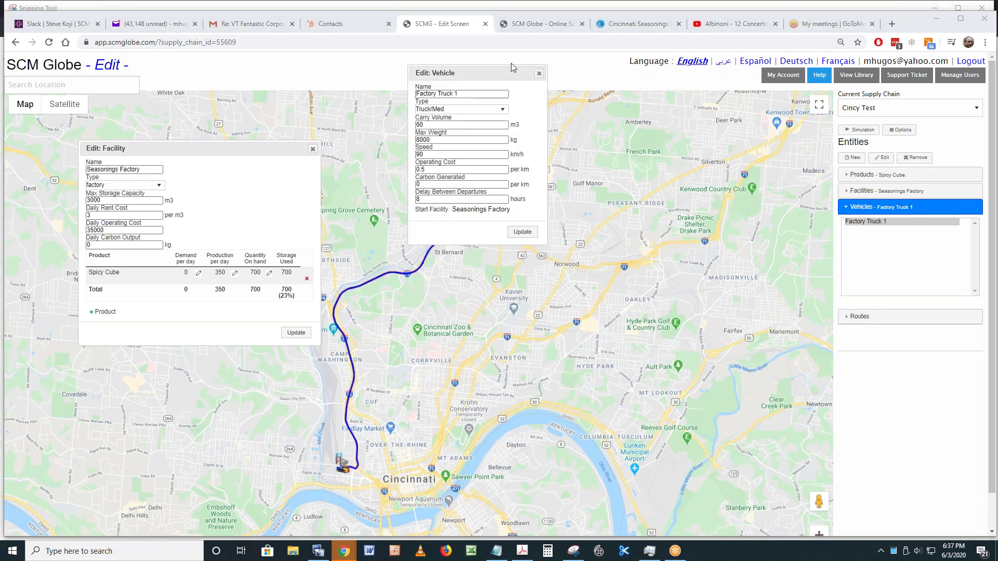
drag(489, 72, 637, 73)
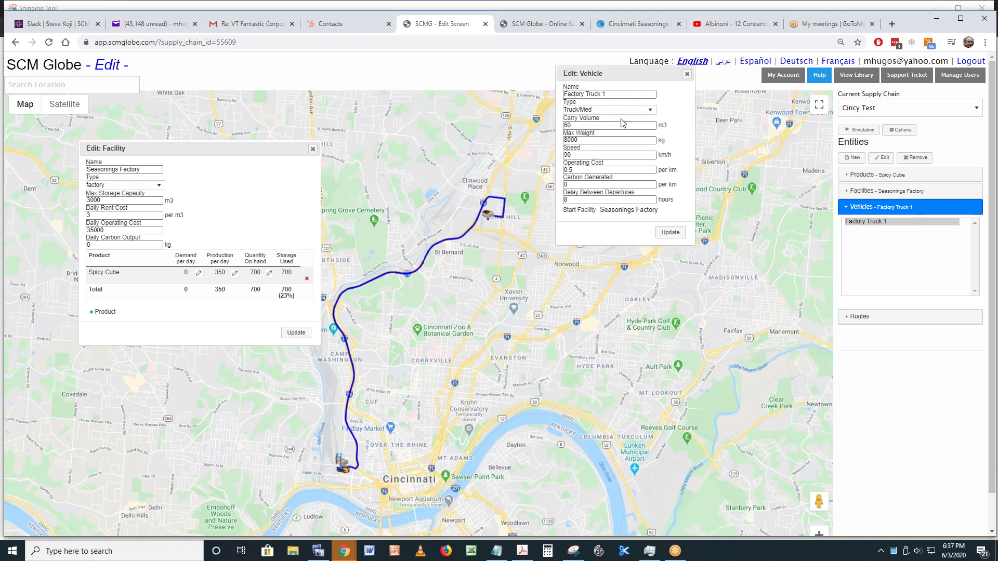
click(649, 110)
click(649, 111)
click(582, 202)
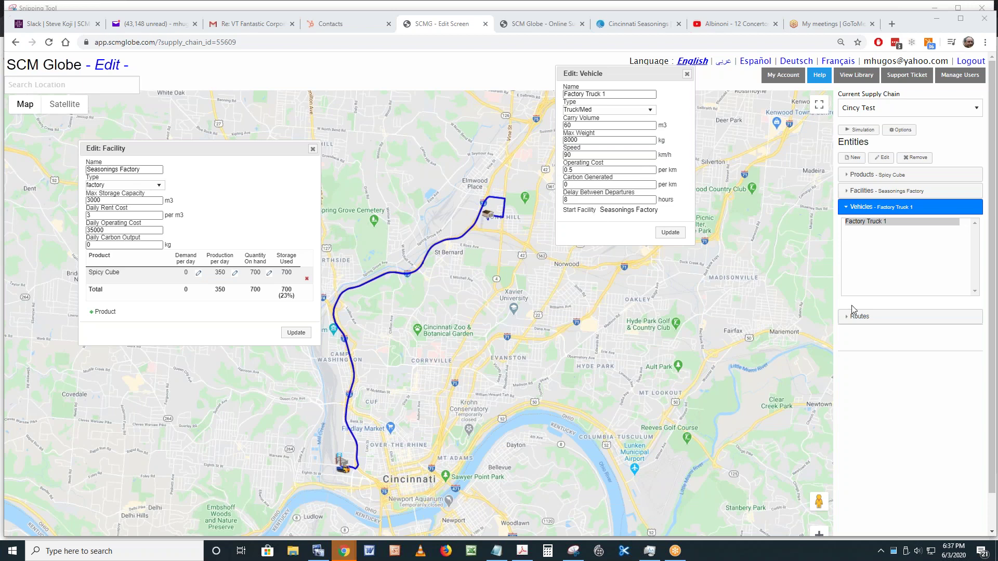
Open the Factory to DC route settings (30 Spicy Cube to Seasonings DC) and close the factory dialog
click(860, 317)
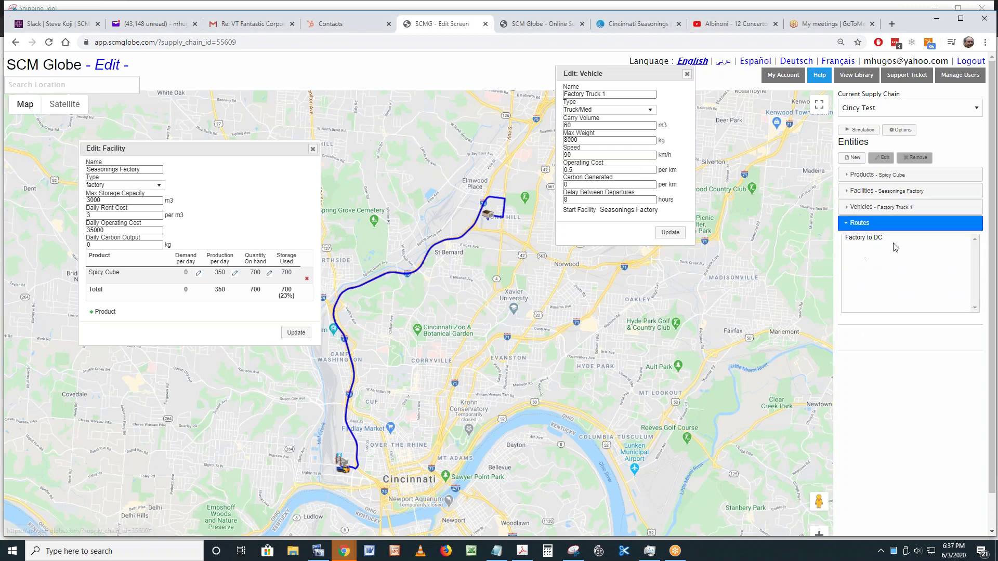
click(866, 238)
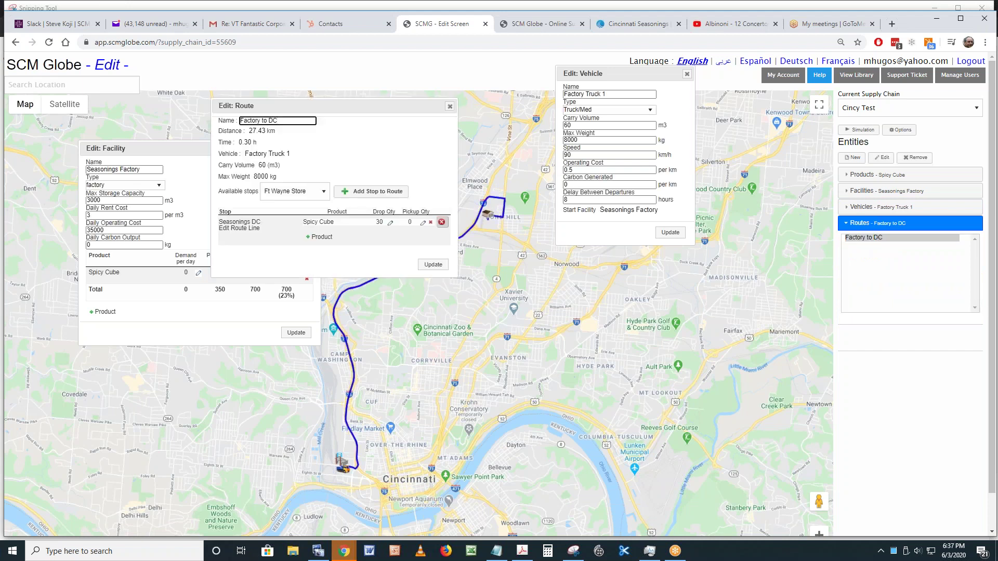
click(146, 150)
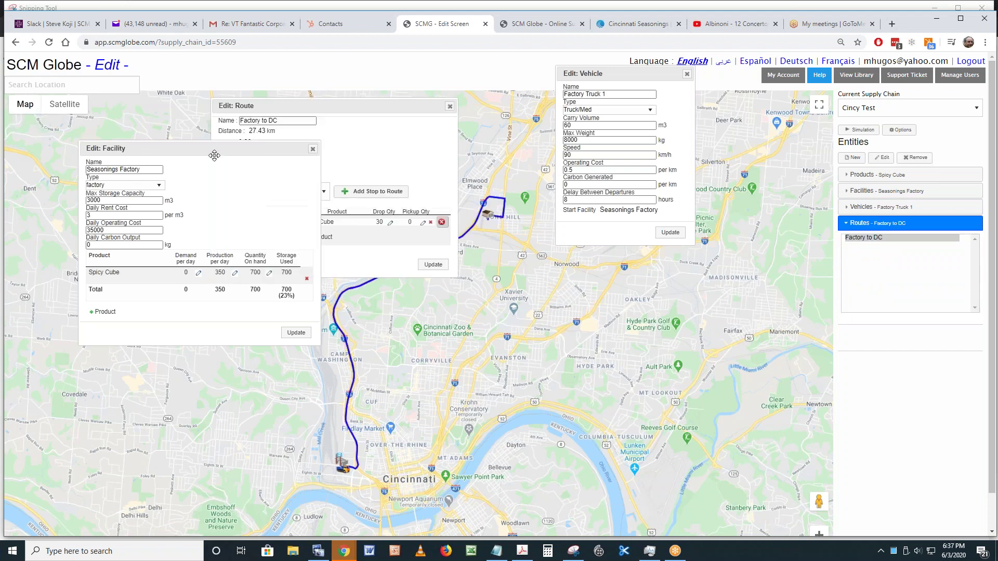
click(312, 149)
drag(320, 112, 187, 112)
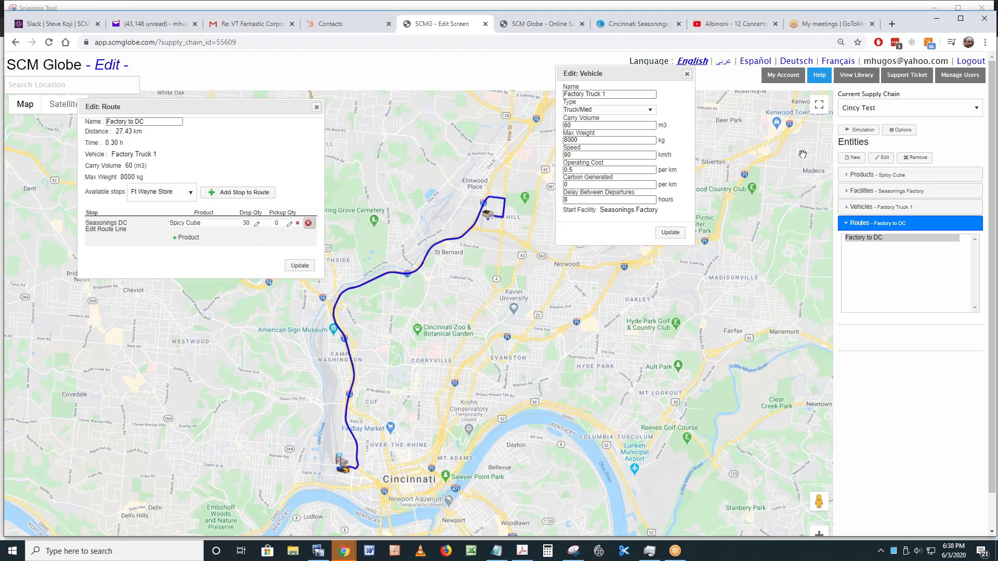
Change Factory Truck 1 to a Truck/Large vehicle (110 m3, 10000 kg) and save it
click(650, 111)
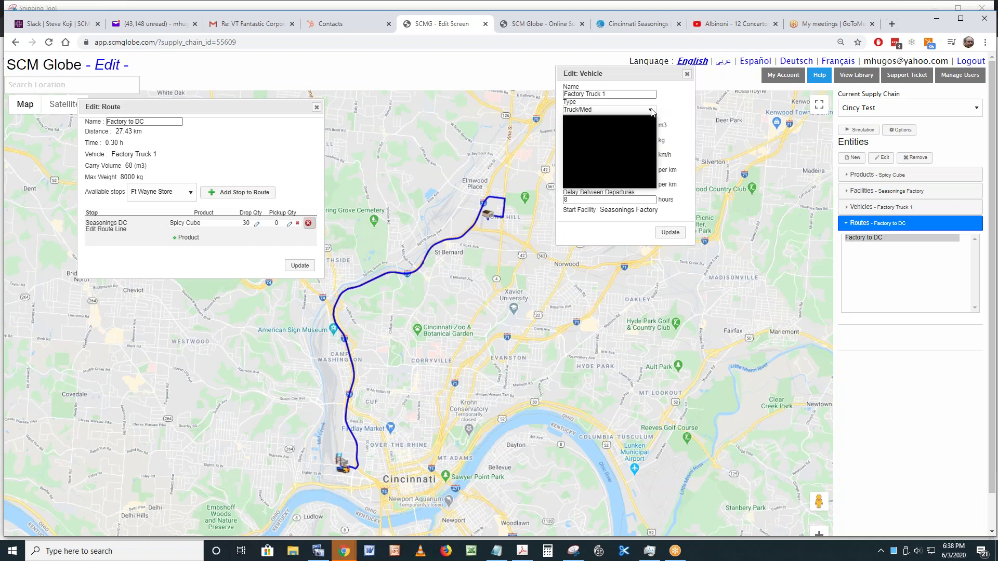
click(607, 144)
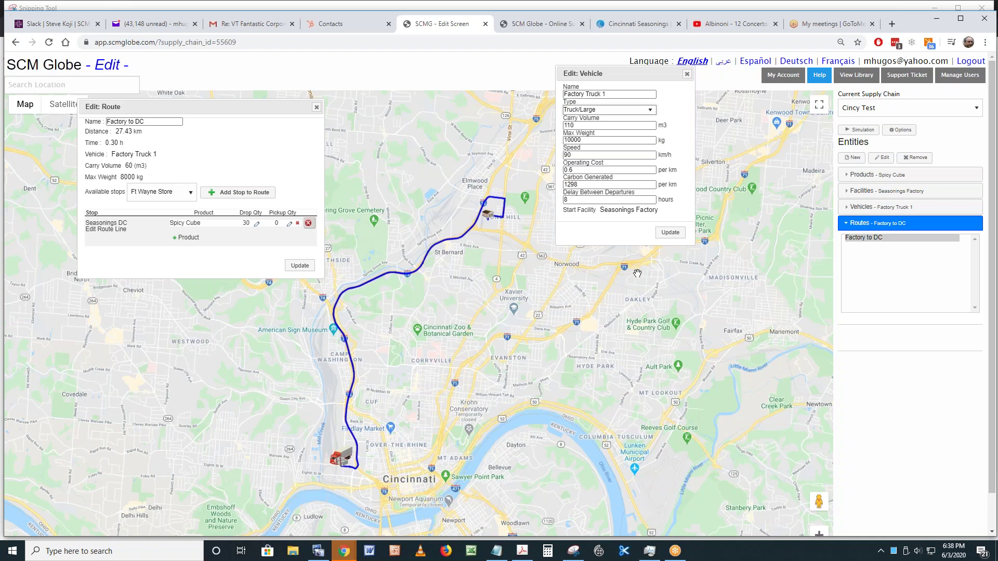
click(669, 234)
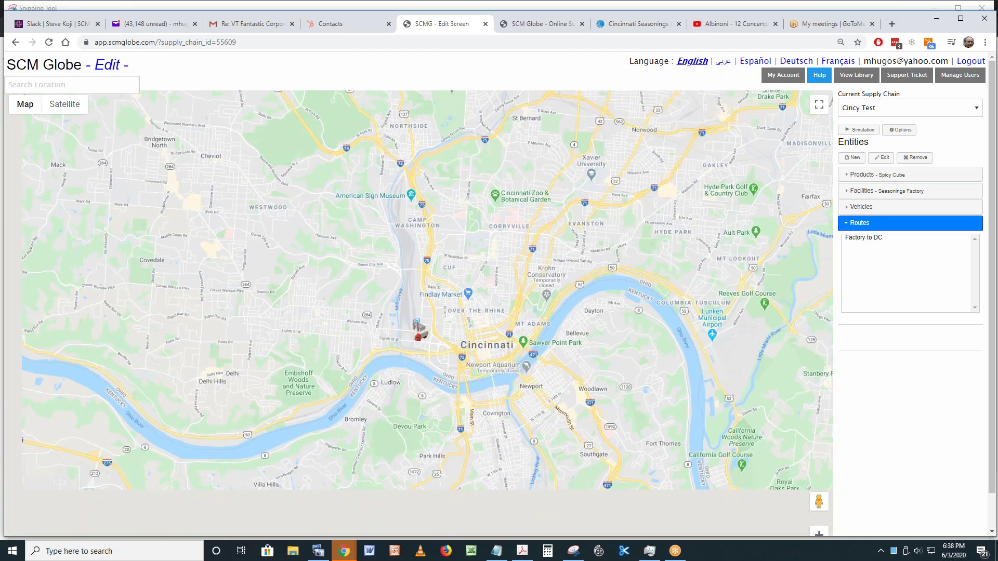
Change the Factory to DC route's Spicy Cube drop quantity to 115, submit it, and close the editor
click(864, 238)
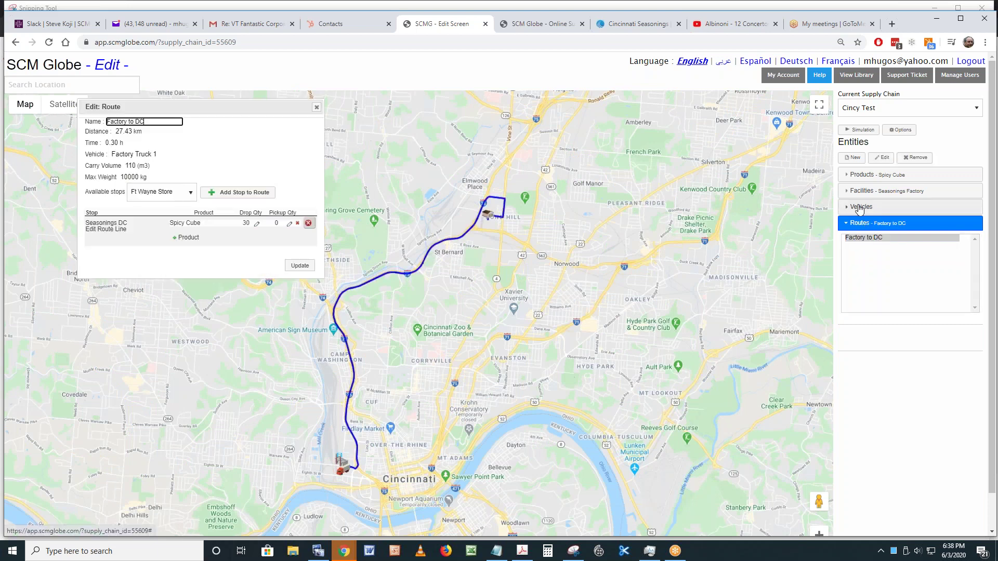
click(245, 224)
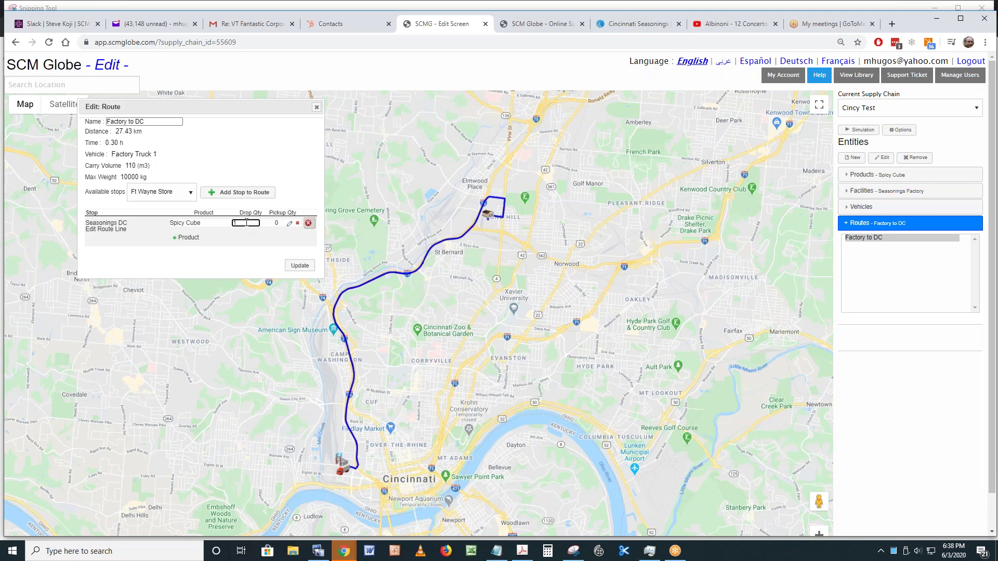
click(299, 265)
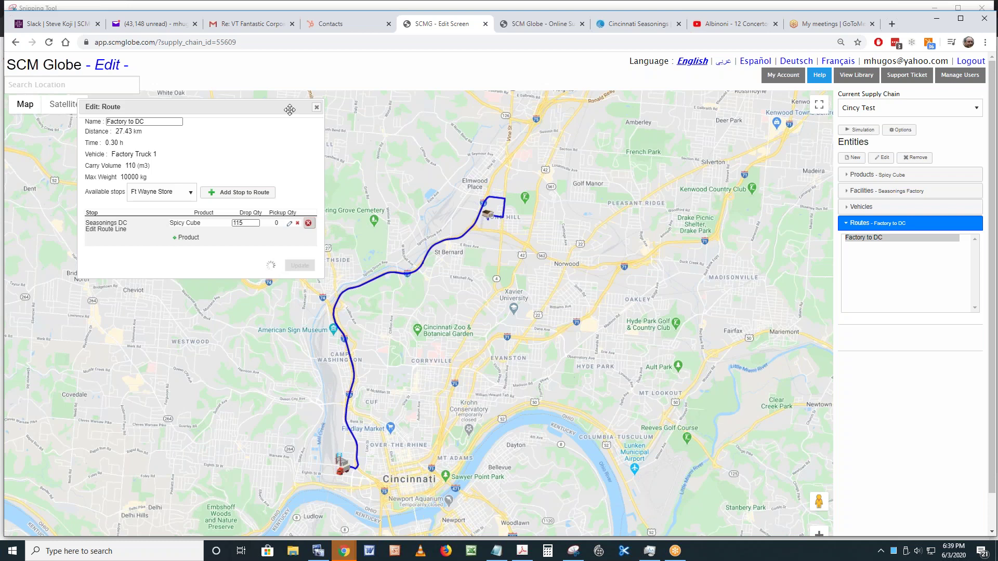
click(318, 108)
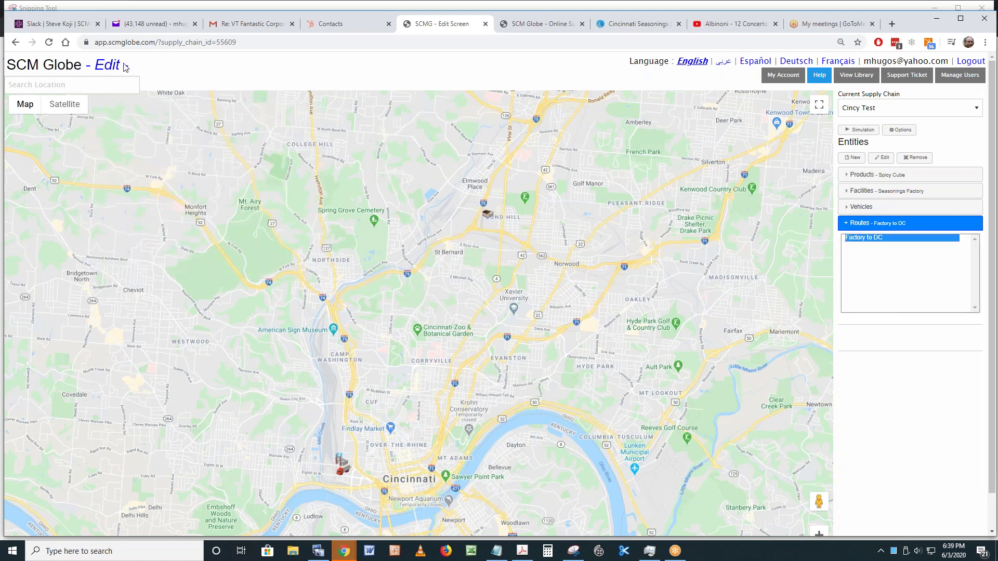
Reload the supply chain page and select the Seasonings Factory facility
click(49, 43)
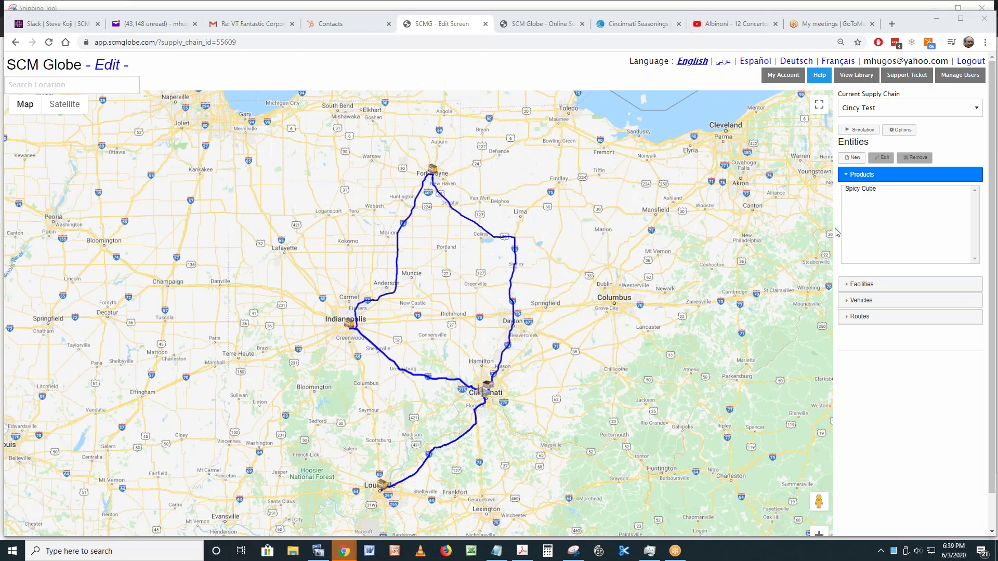
click(868, 286)
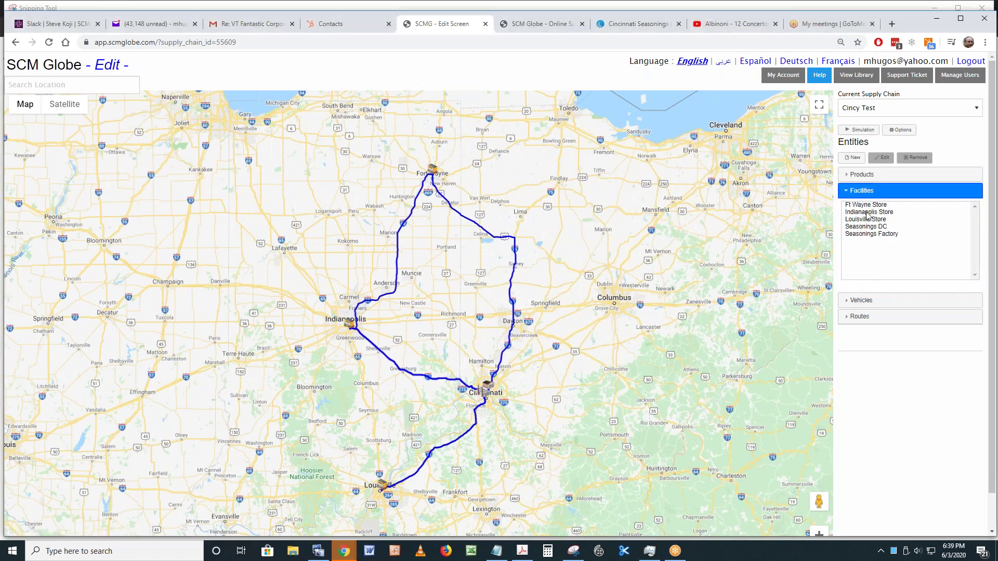
click(869, 235)
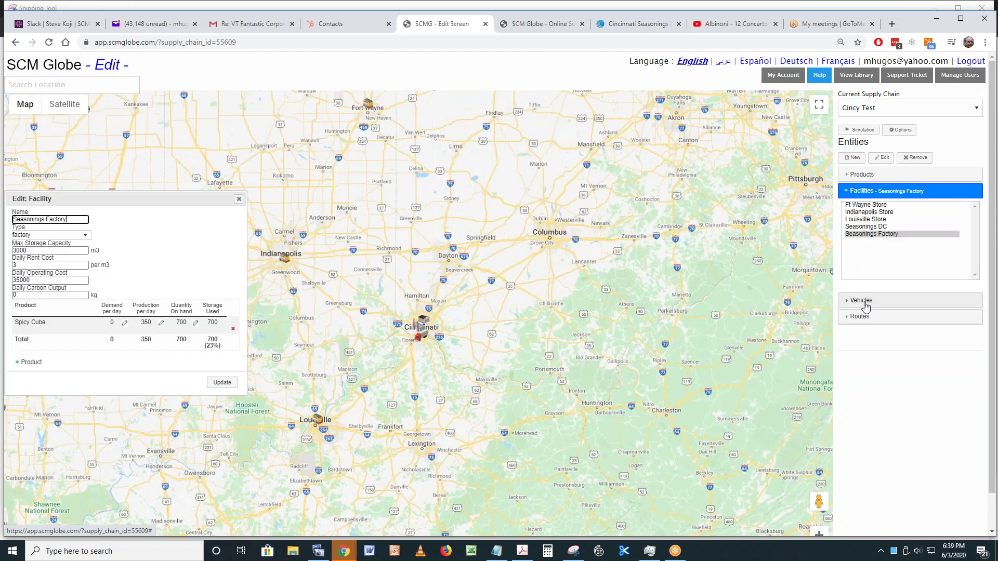
Confirm Factory Truck 1 carries 110 m3, then open the Factory to DC route
click(862, 300)
click(867, 222)
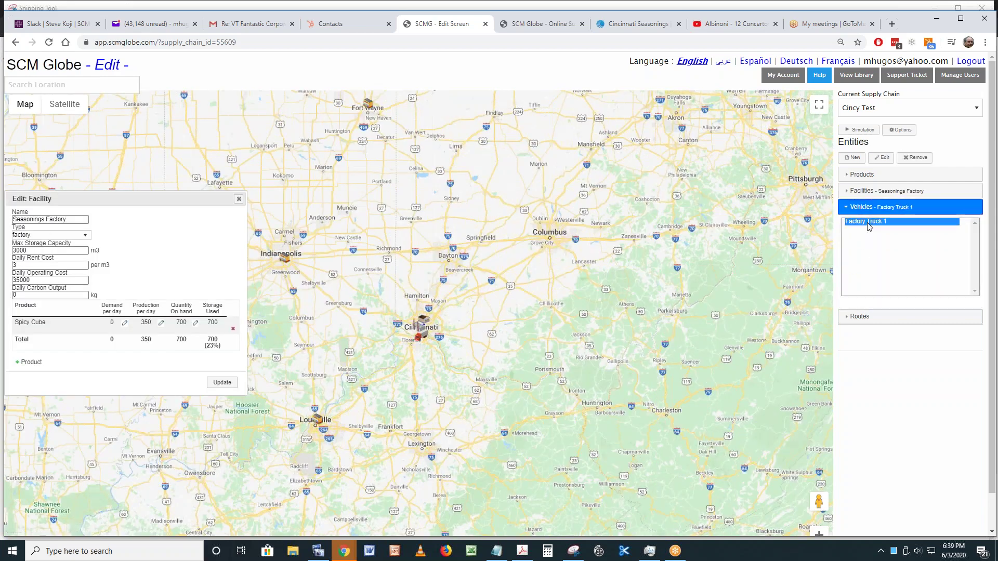
click(23, 265)
click(76, 233)
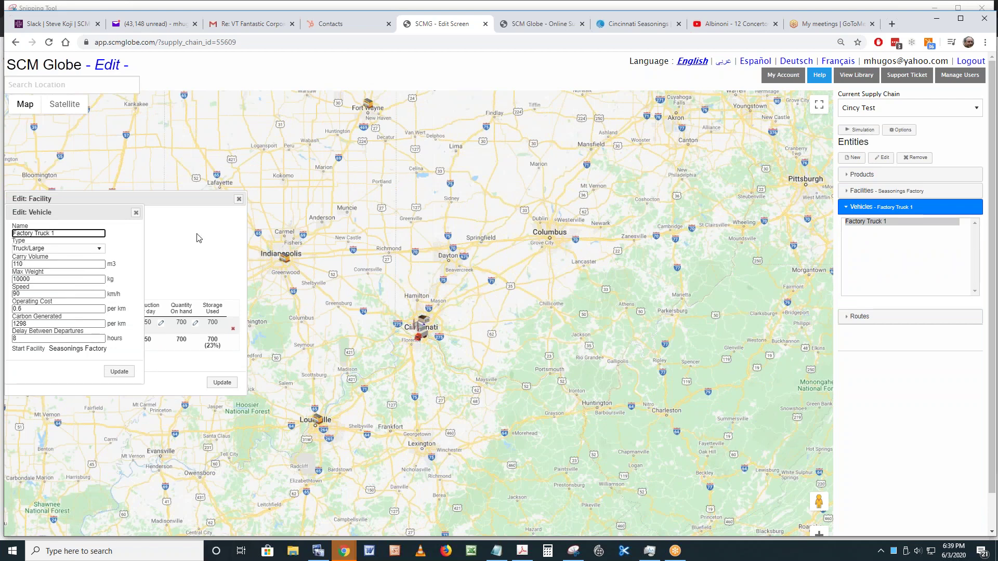
click(860, 317)
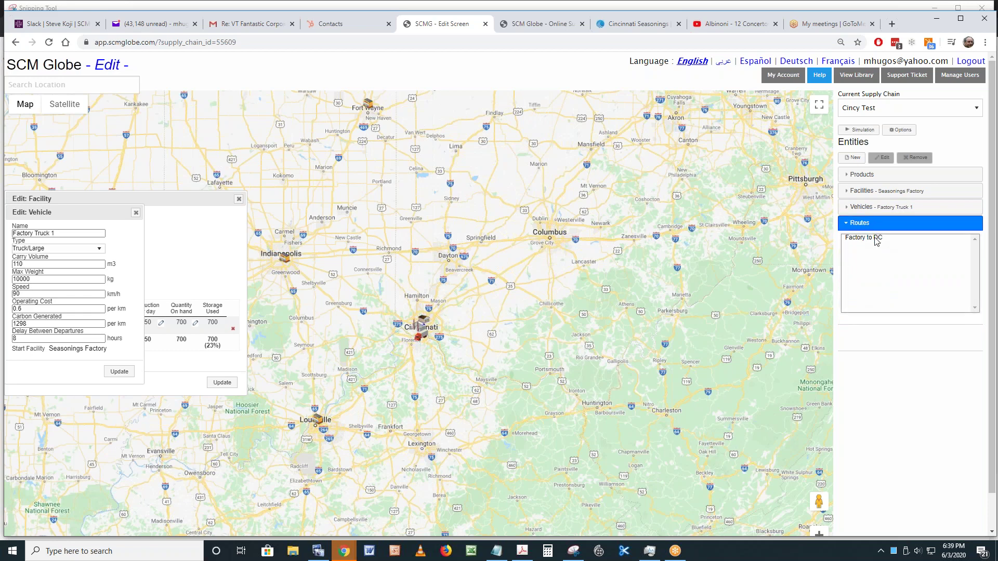
click(876, 240)
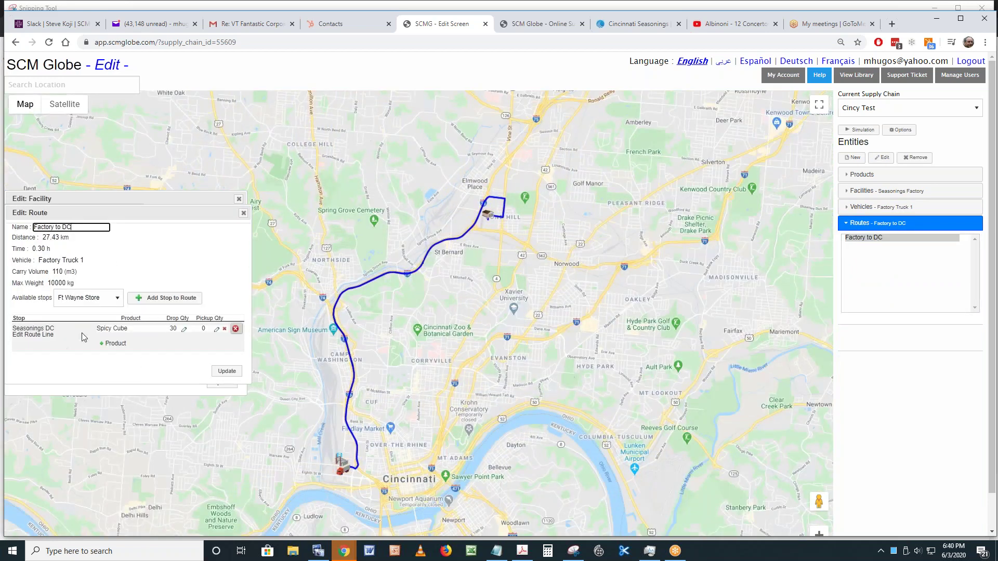
Try a 115 Spicy Cube drop on Factory to DC and dismiss the 115/110 overload warning
click(175, 330)
text(115)
click(227, 371)
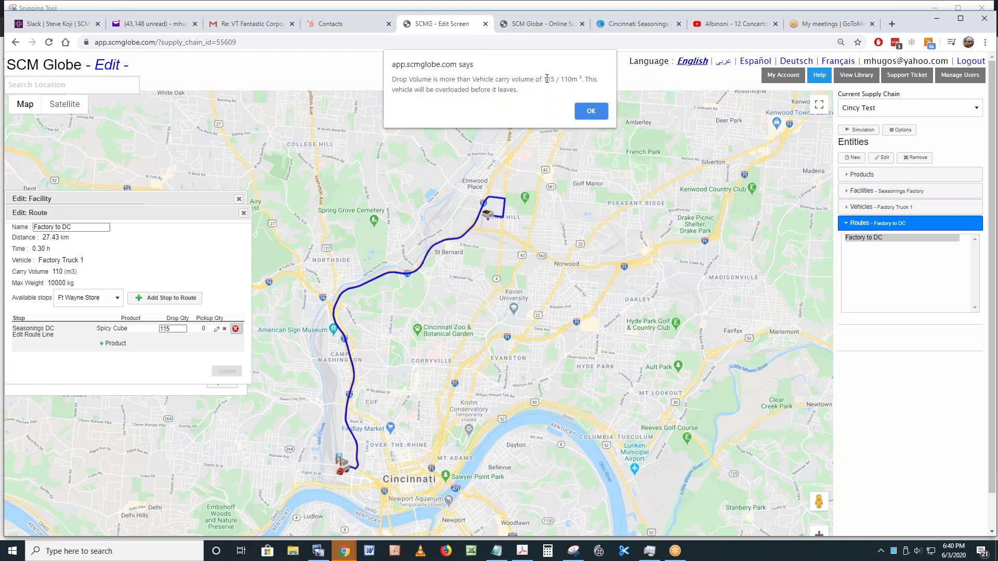
drag(546, 78, 575, 79)
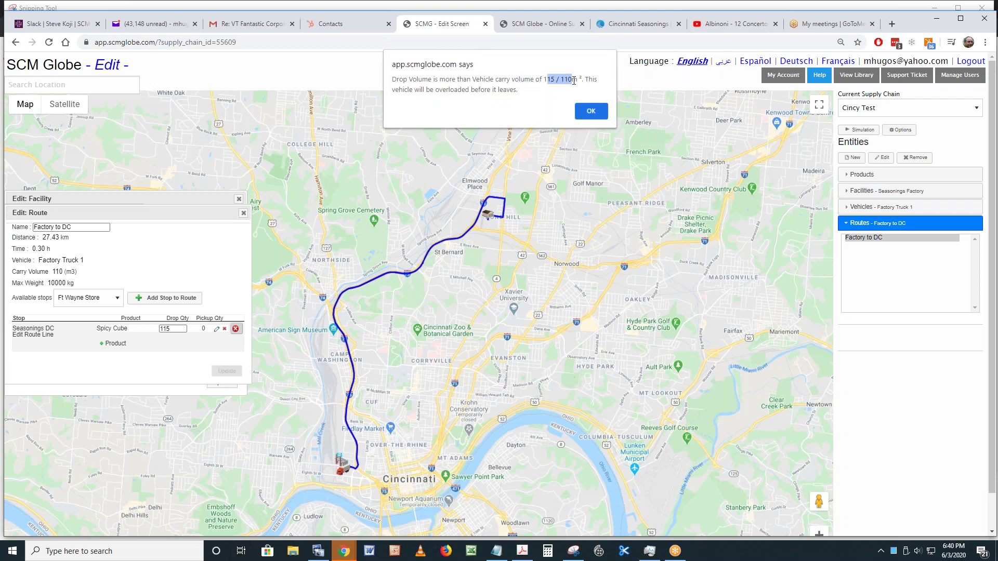
click(591, 111)
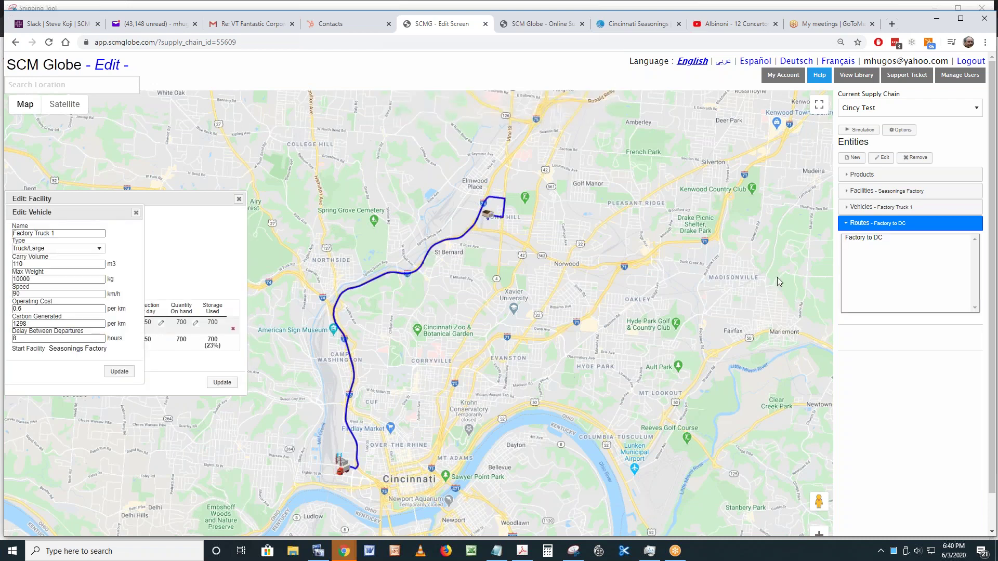
Reopen the Factory to DC route and submit a Spicy Cube drop quantity of 110
click(867, 239)
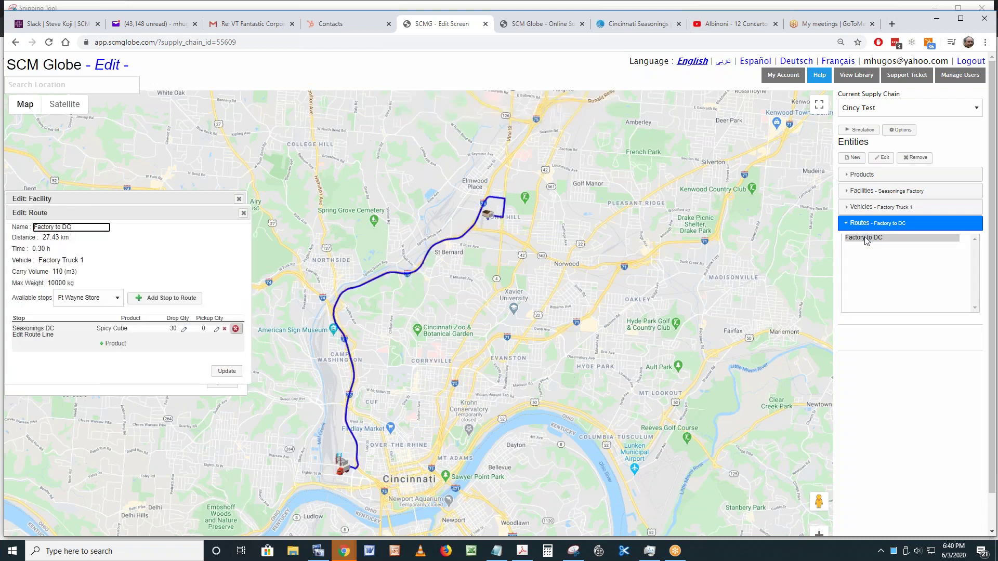
click(176, 328)
text(110)
click(233, 371)
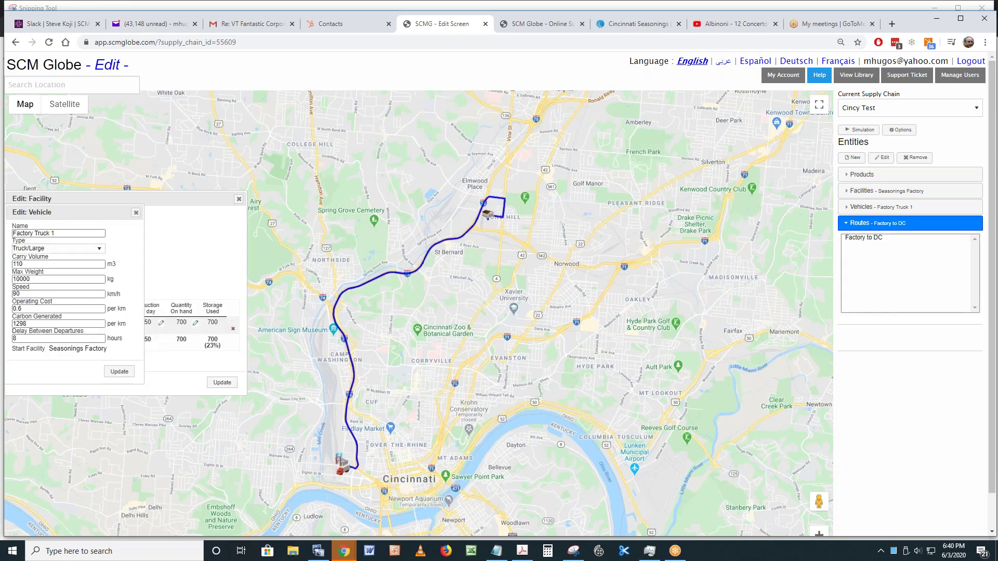
Switch to the Simulate page, pan to Fort Wayne, and reload the Cincy Test supply chain
click(540, 28)
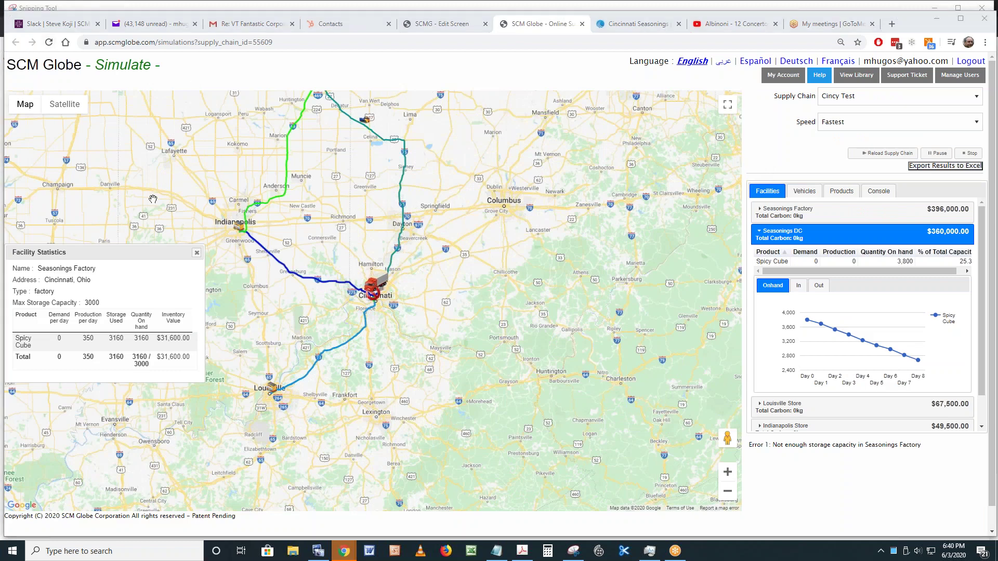
drag(343, 201, 363, 280)
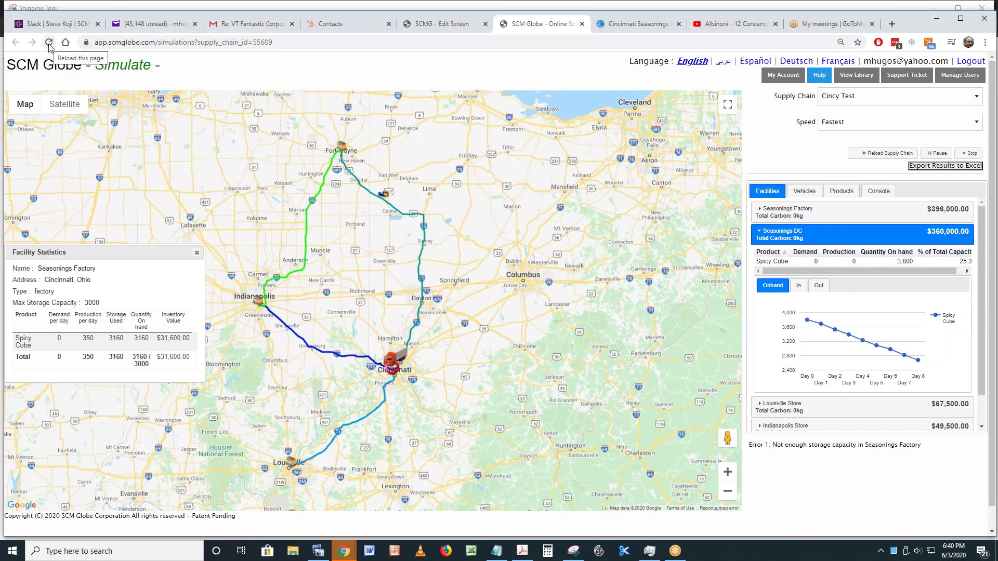
click(886, 154)
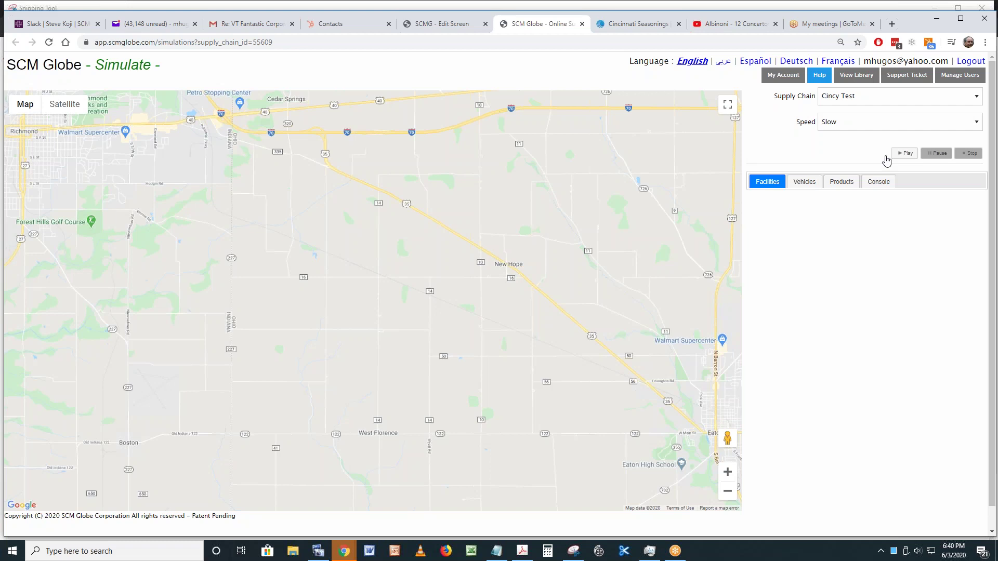
Set the simulation speed to Fastest and start the simulation running
click(977, 122)
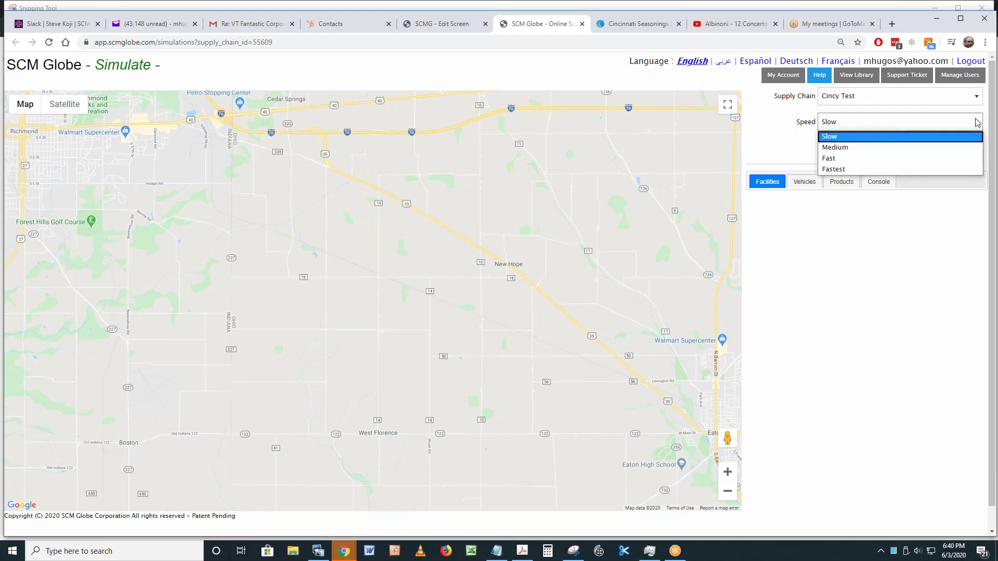
click(859, 170)
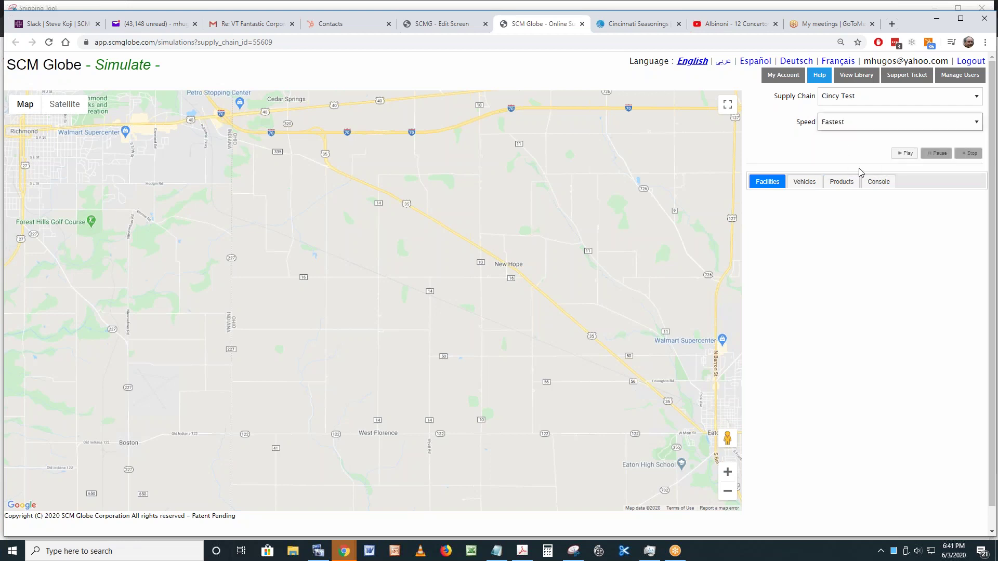
click(907, 154)
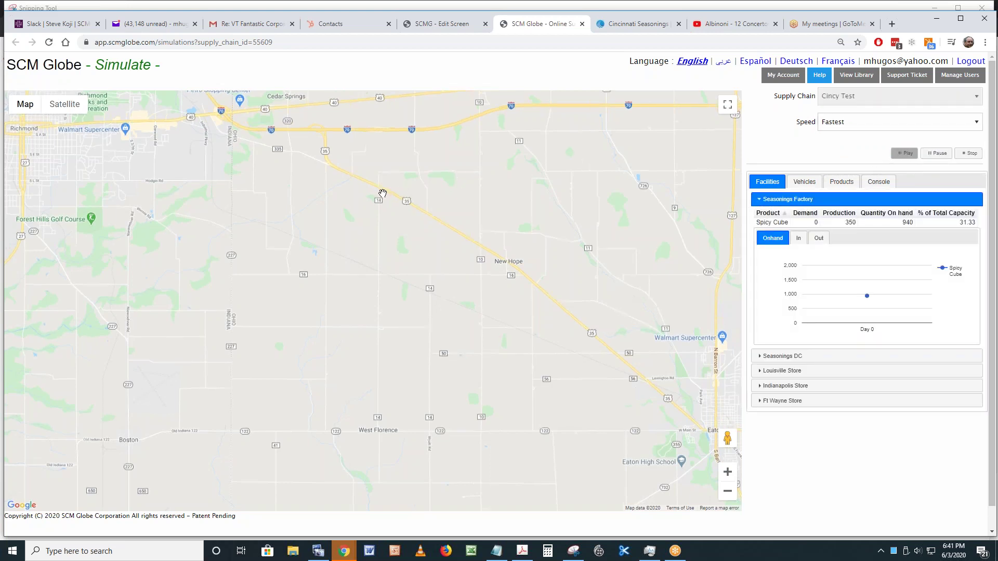
scroll(383, 198, down, 2)
scroll(384, 219, down, 1)
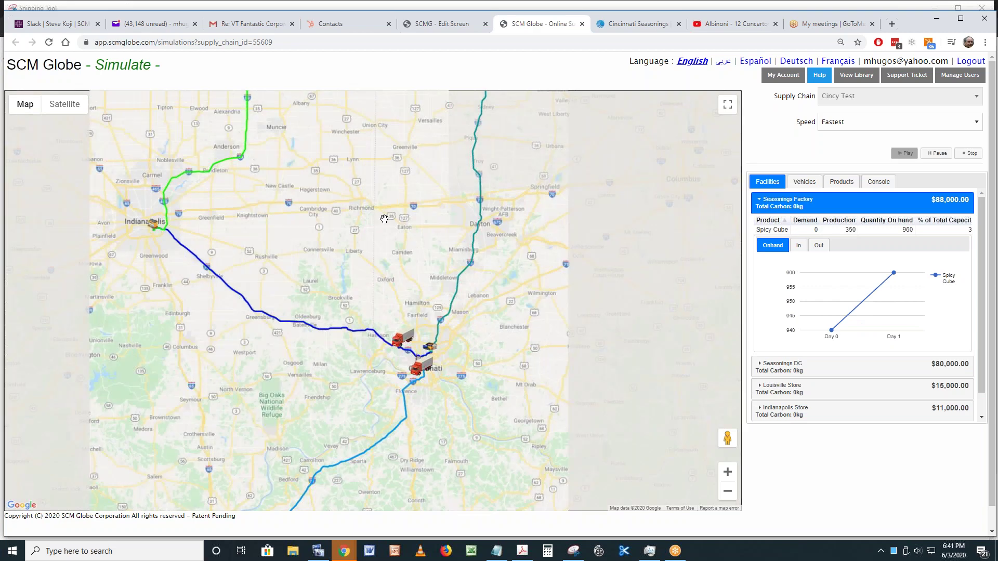
scroll(349, 327, down, 1)
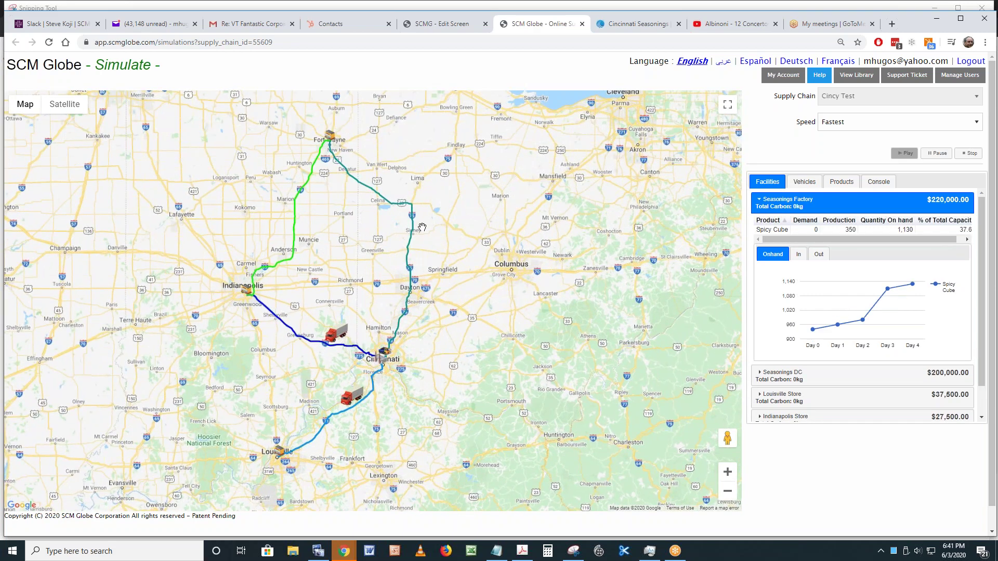
scroll(343, 242, up, 1)
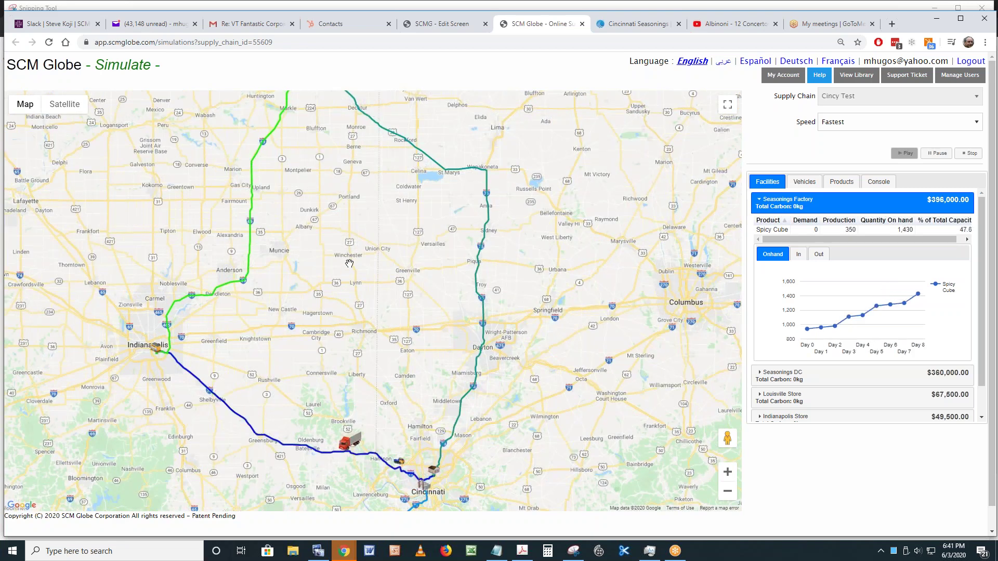
scroll(350, 264, down, 1)
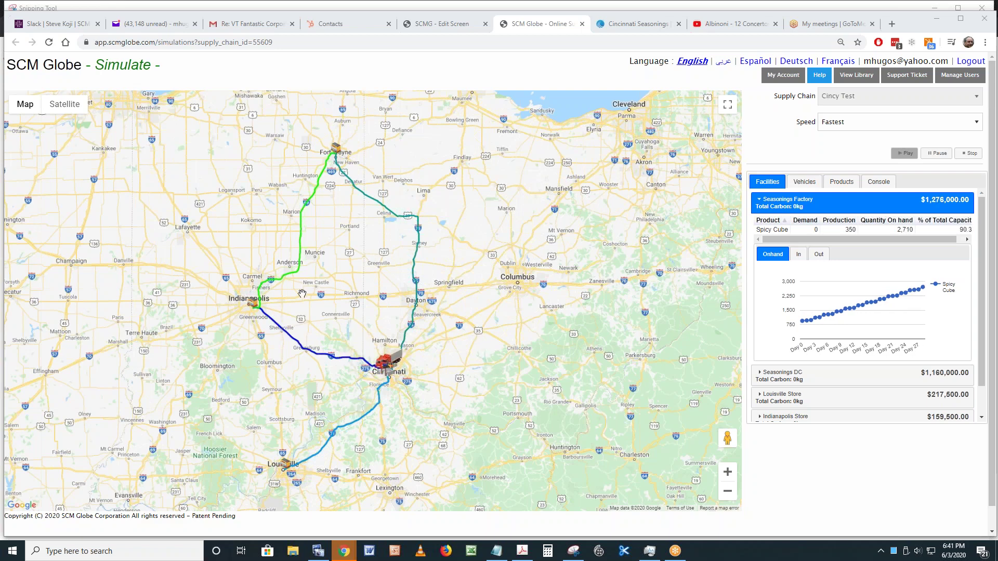
View the on-hand inventory charts for Seasonings DC, Louisville Store and Indianapolis Store
click(776, 375)
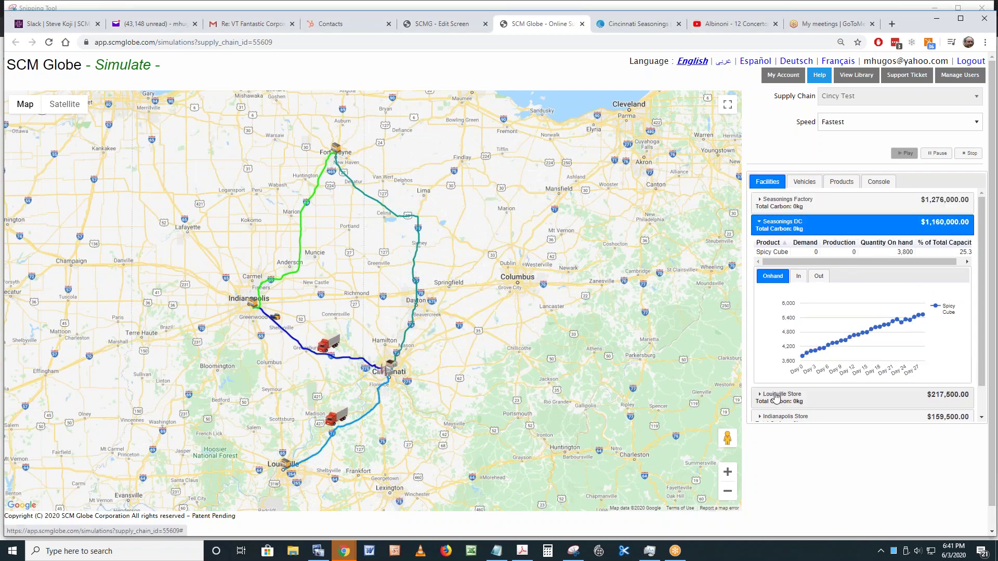
click(776, 396)
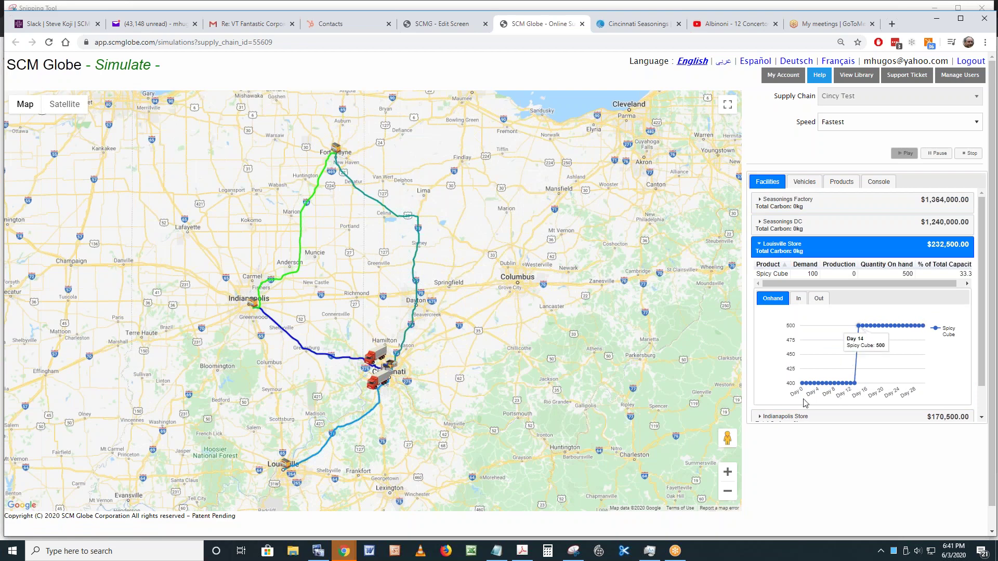
click(785, 418)
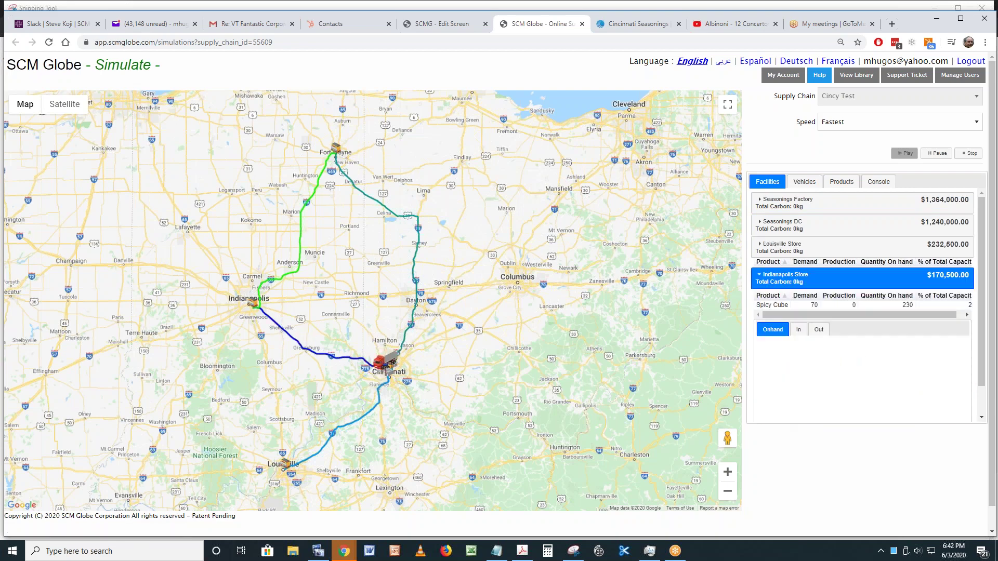
mouse_move(840, 375)
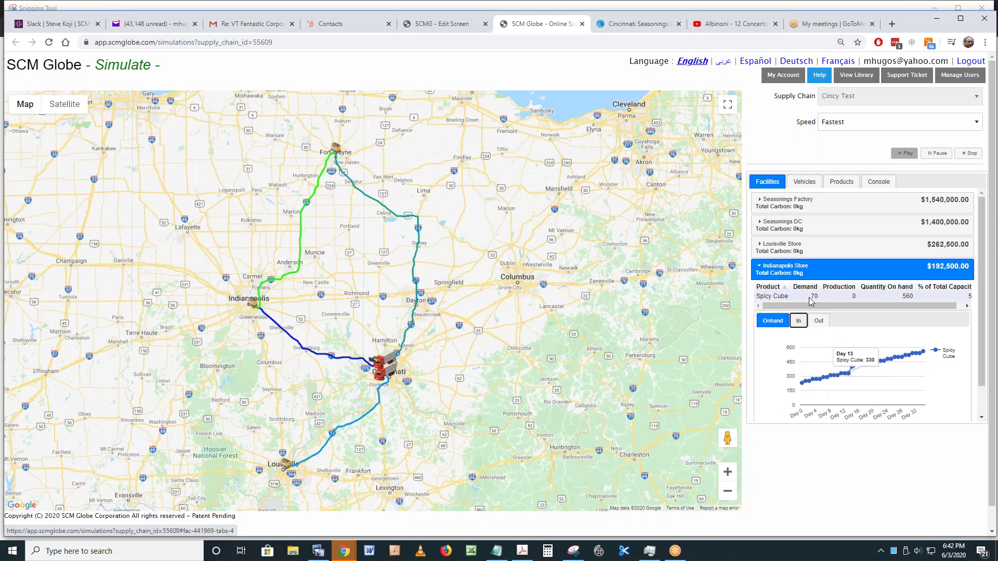
scroll(809, 269, down, 1)
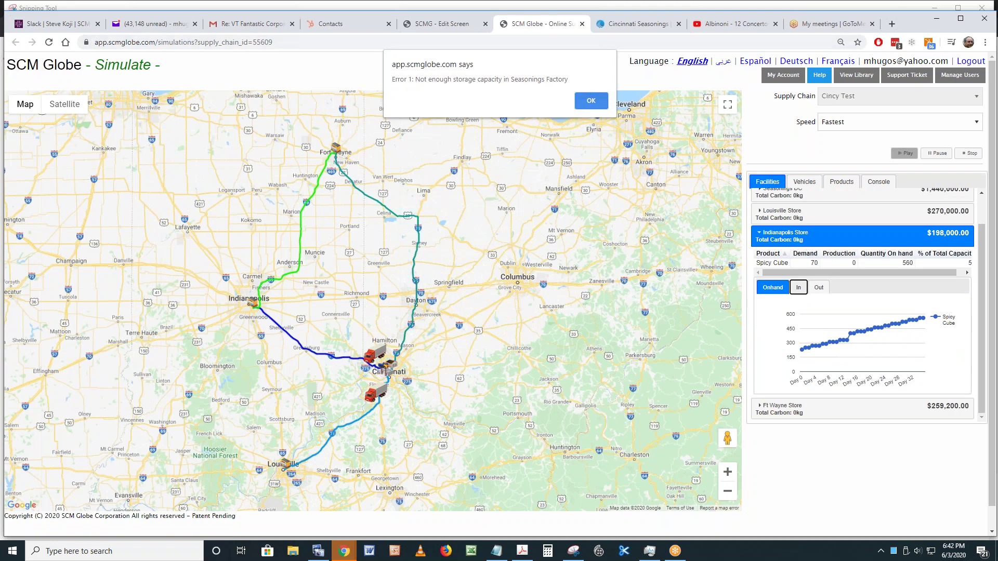
Dismiss the storage error, review Seasonings Factory at 3070 of 3000, and export results to Excel
click(590, 102)
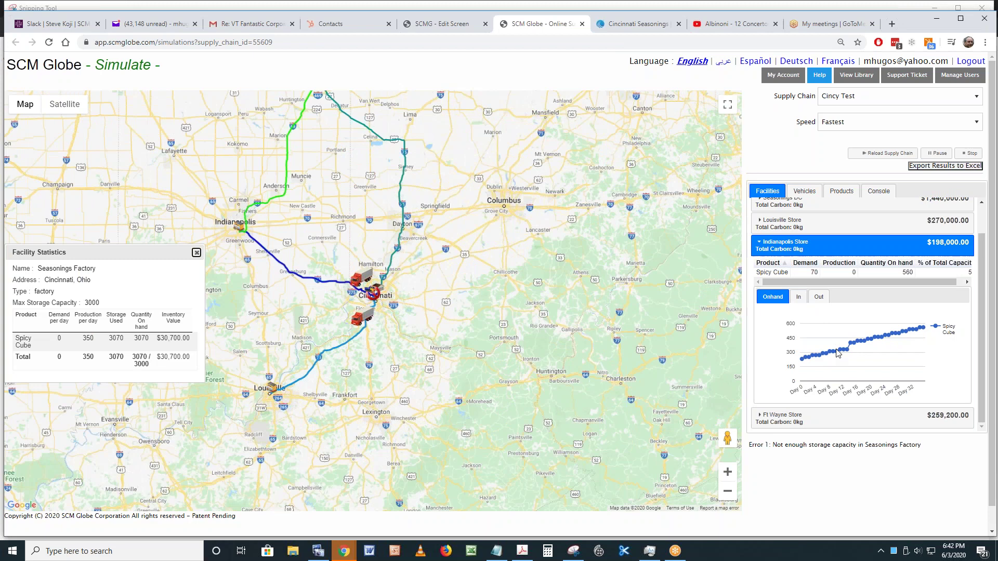
mouse_move(909, 336)
drag(149, 251, 196, 284)
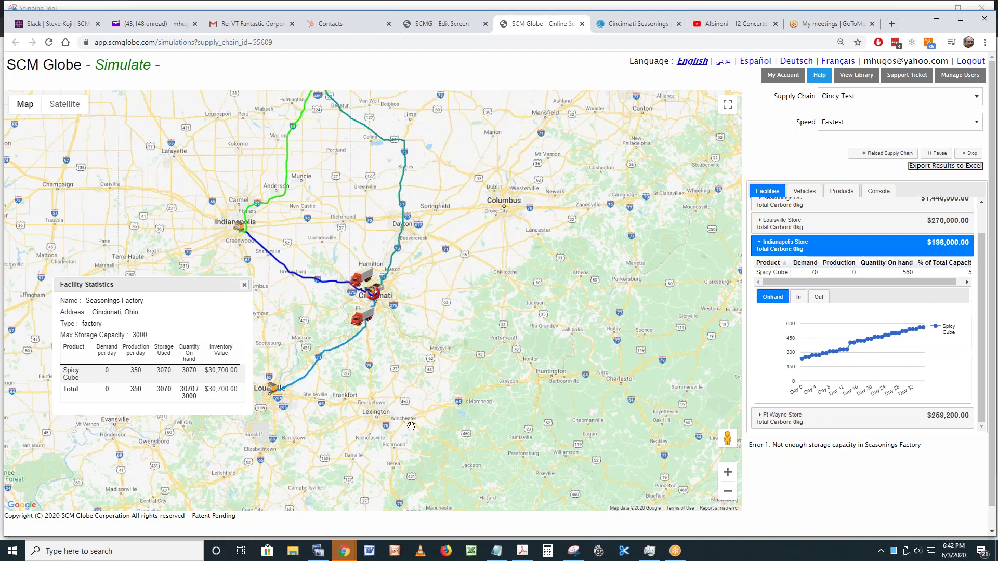
drag(411, 427, 472, 426)
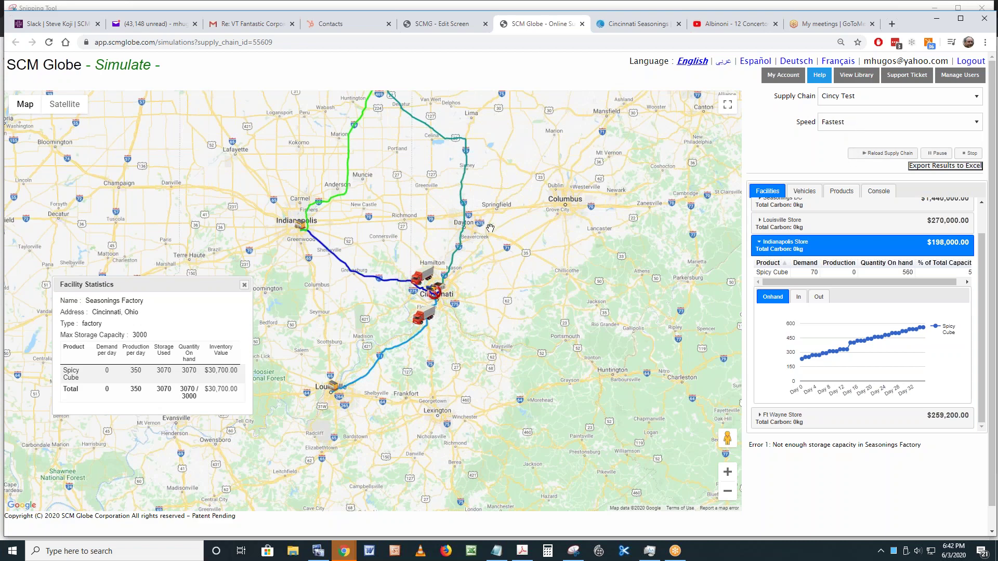
drag(483, 294, 475, 371)
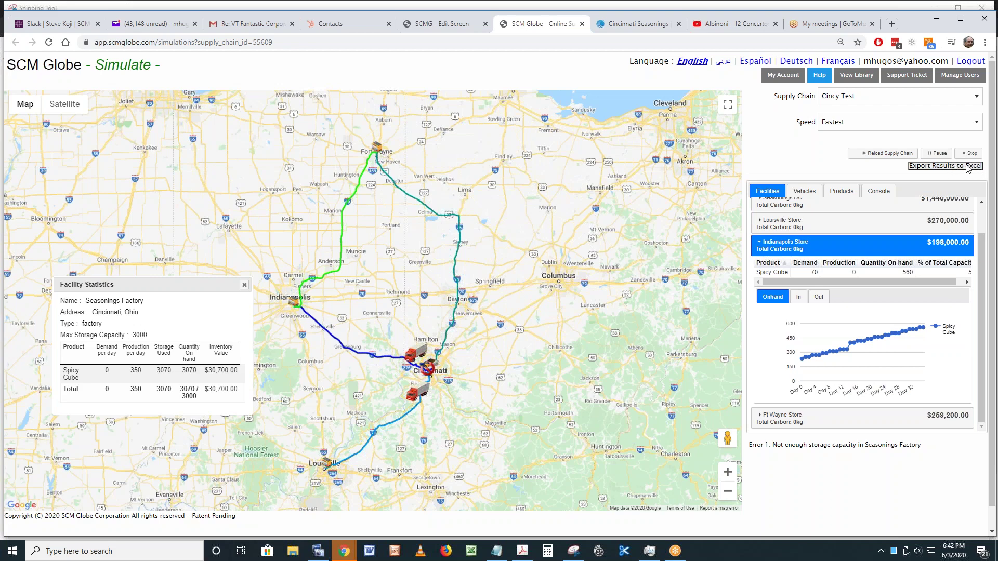
click(940, 166)
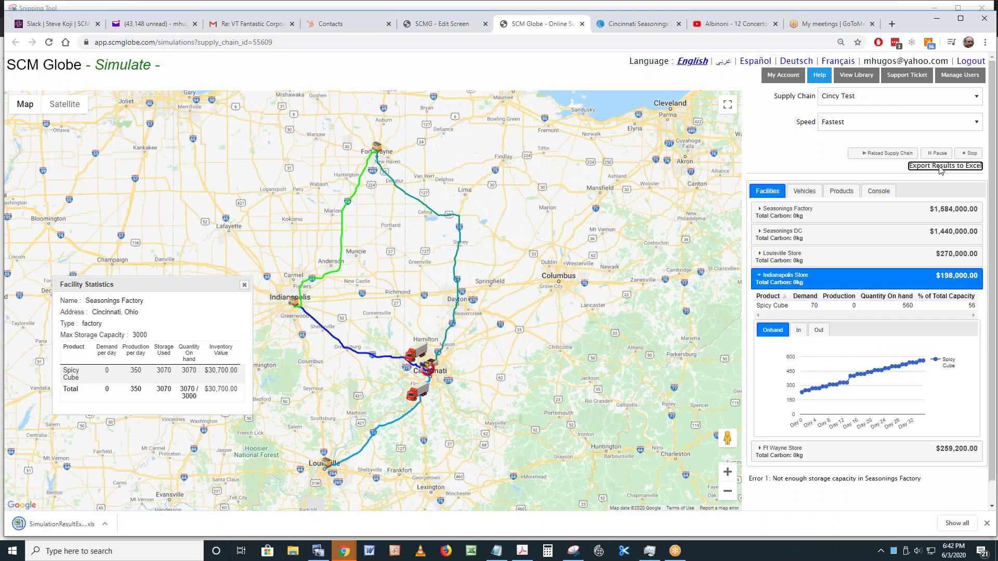
Open SimulationResultExport (76).xls, AutoFit all columns, check Day 35 in A38, then minimize Excel
click(50, 524)
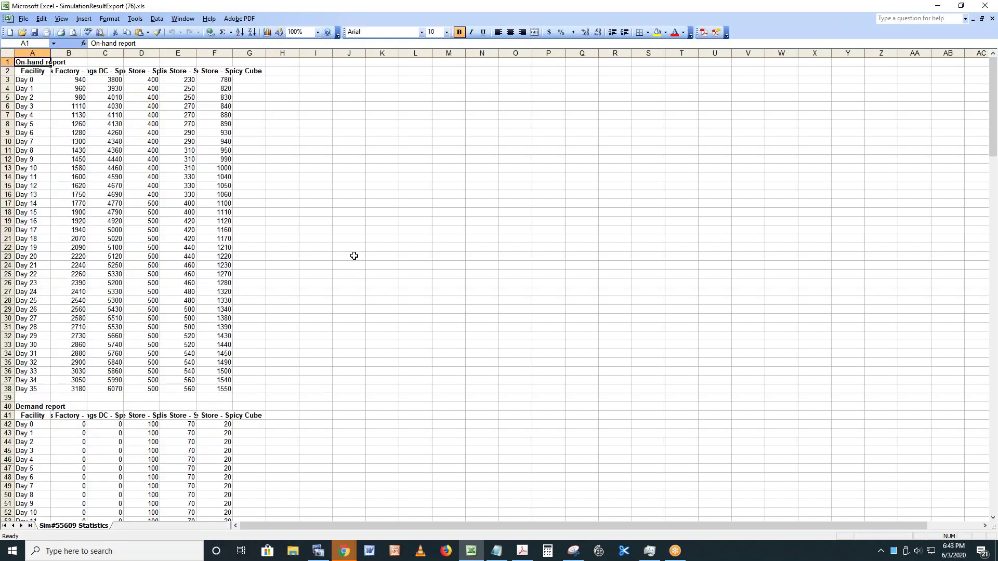
click(10, 54)
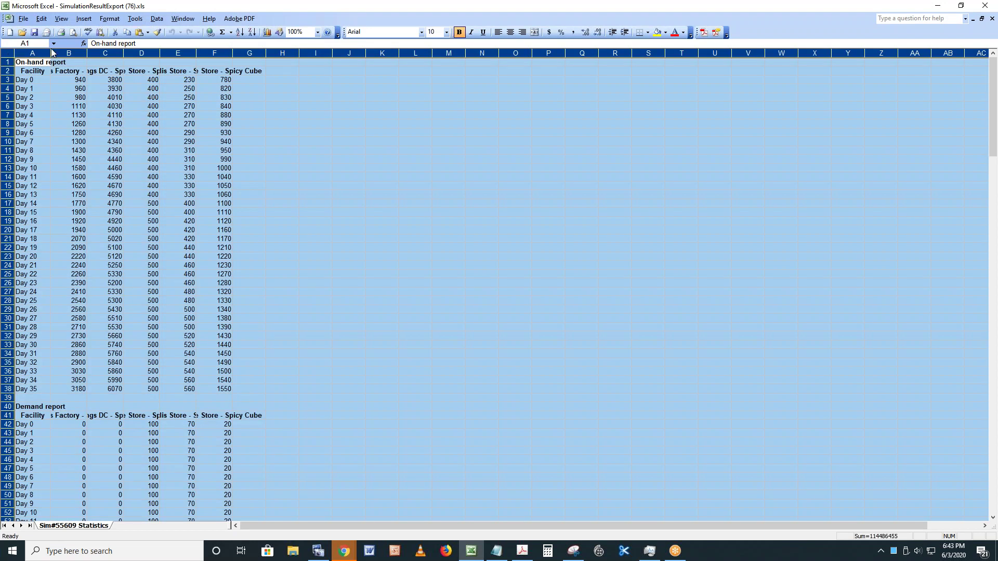
double_click(52, 54)
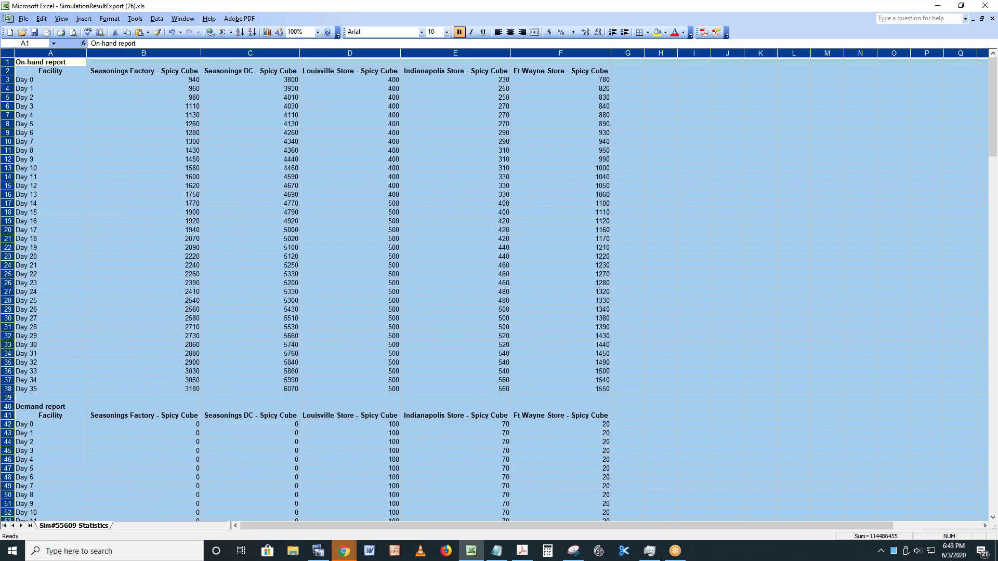
click(84, 151)
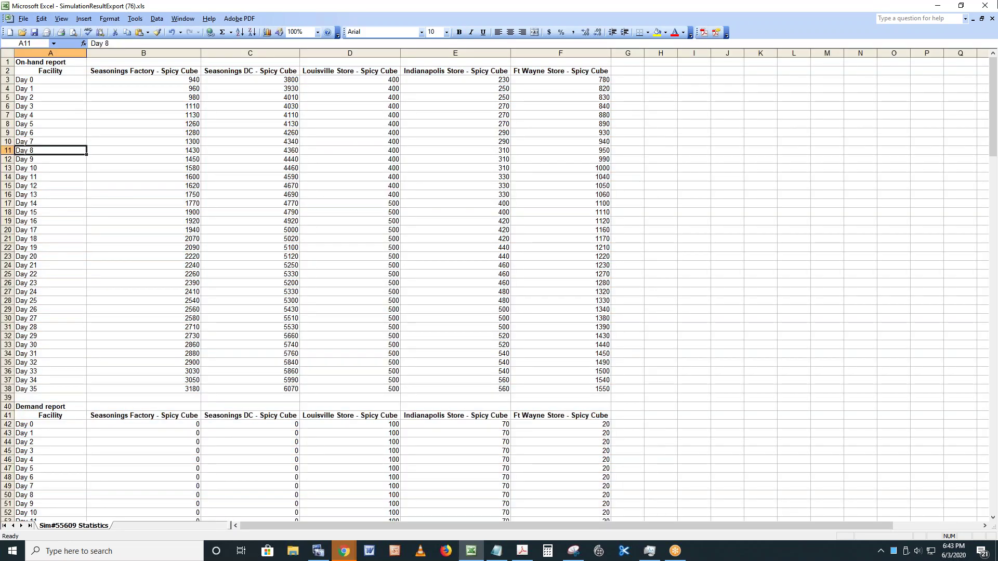
click(33, 389)
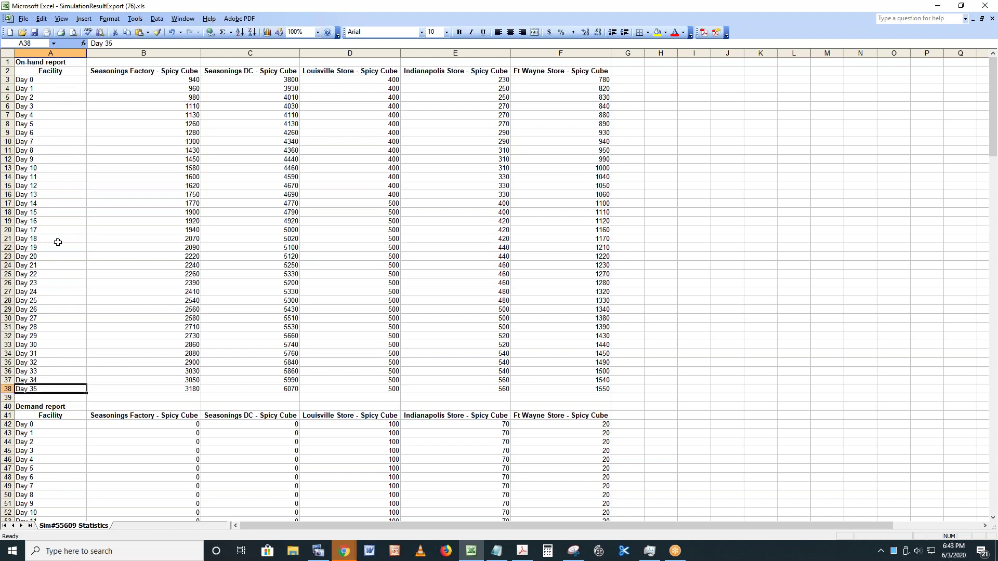
scroll(37, 379, down, 1)
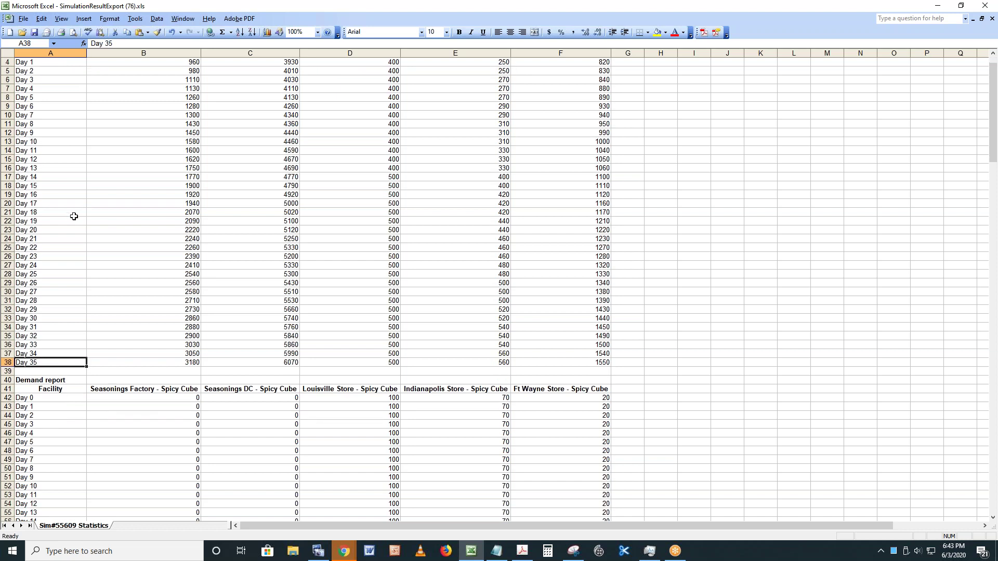
scroll(73, 216, up, 1)
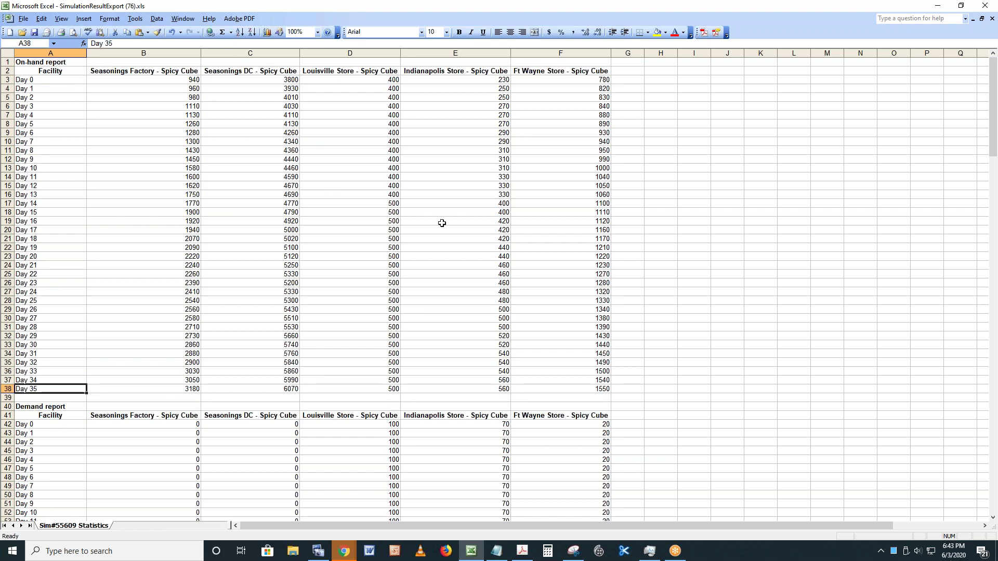
click(937, 7)
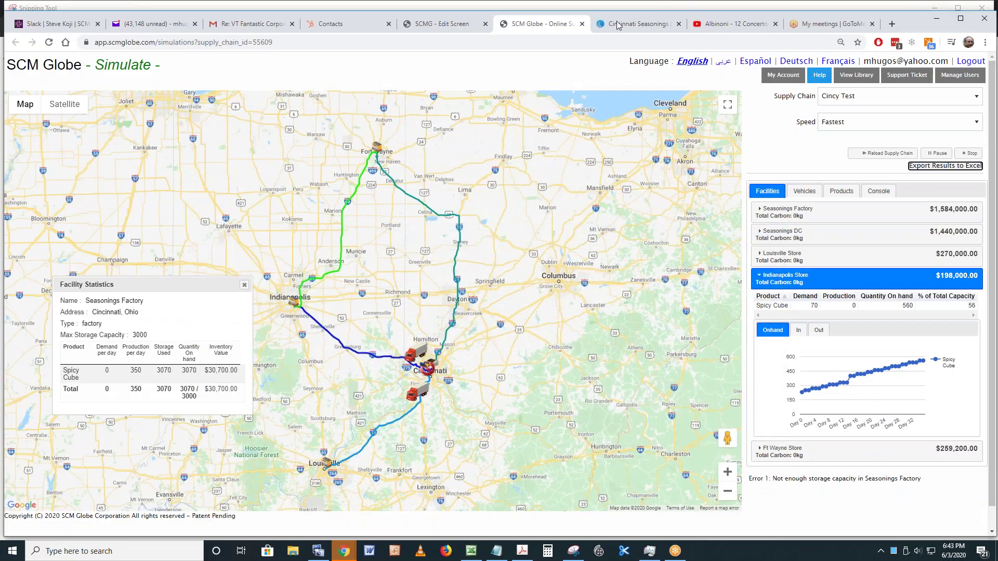
Scroll the Cincinnati Seasonings case study down to the REMEMBER and SHARE YOUR SUPPLY CHAIN MODEL sections
click(630, 24)
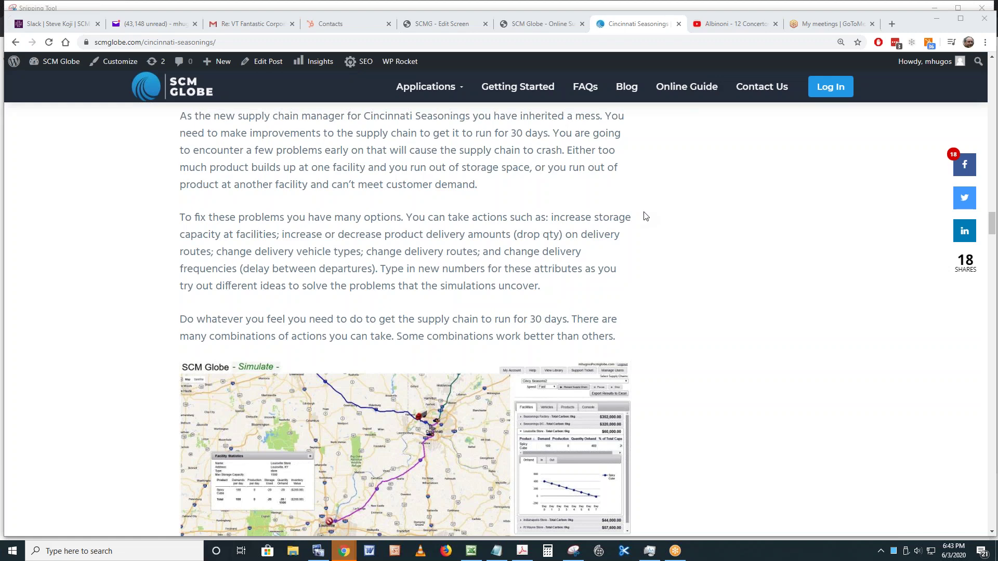
scroll(645, 216, down, 8)
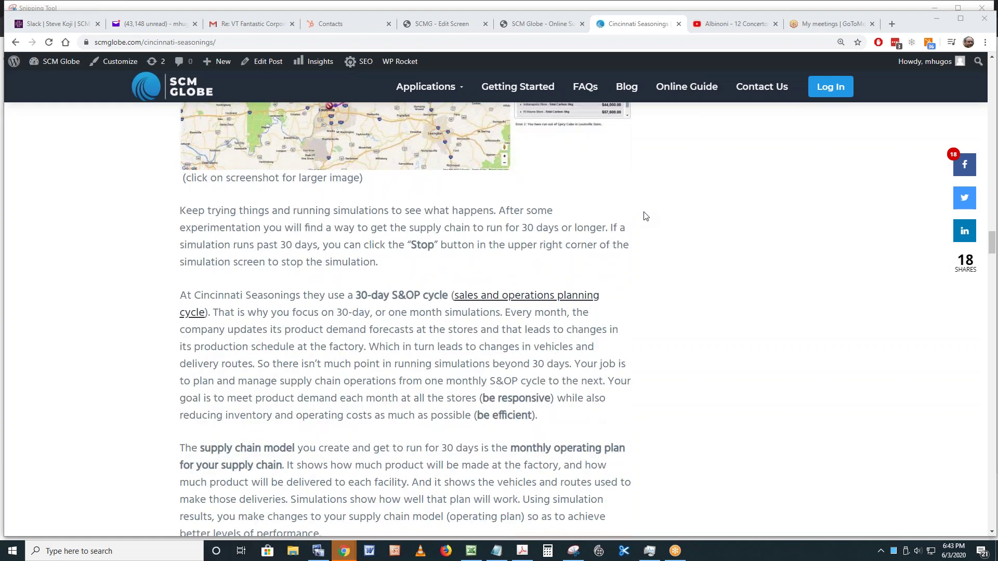
scroll(644, 216, down, 2)
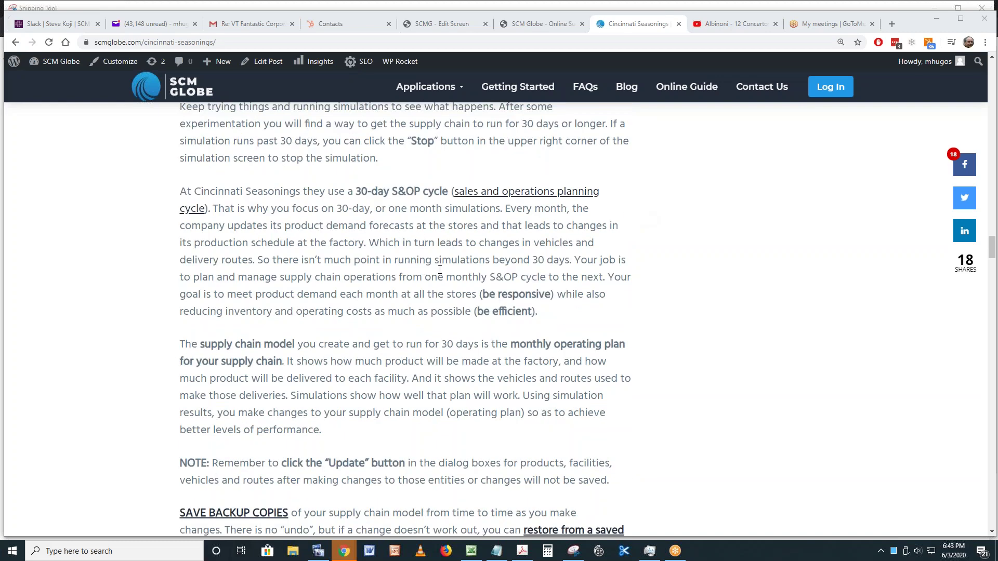
scroll(439, 269, up, 20)
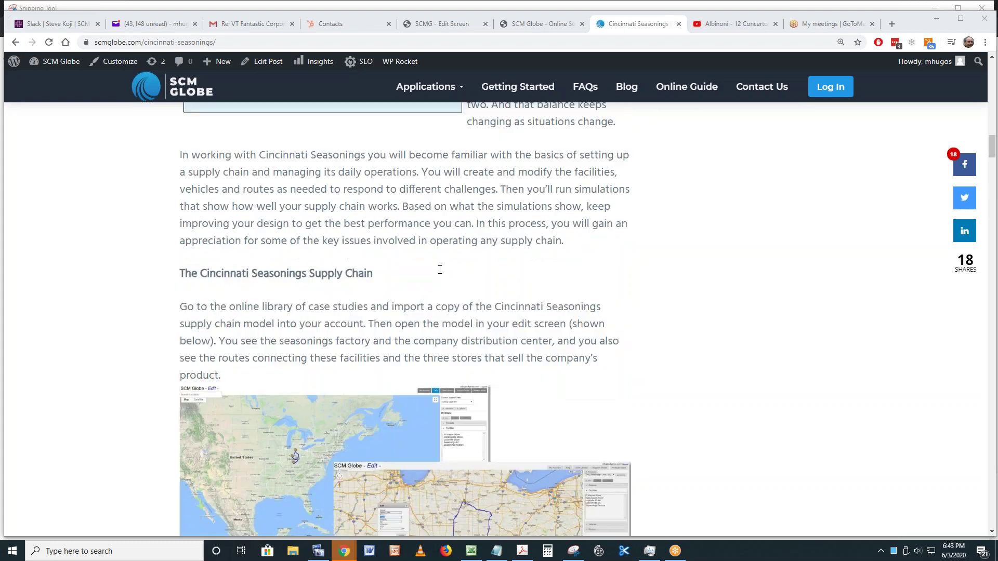
scroll(439, 270, up, 10)
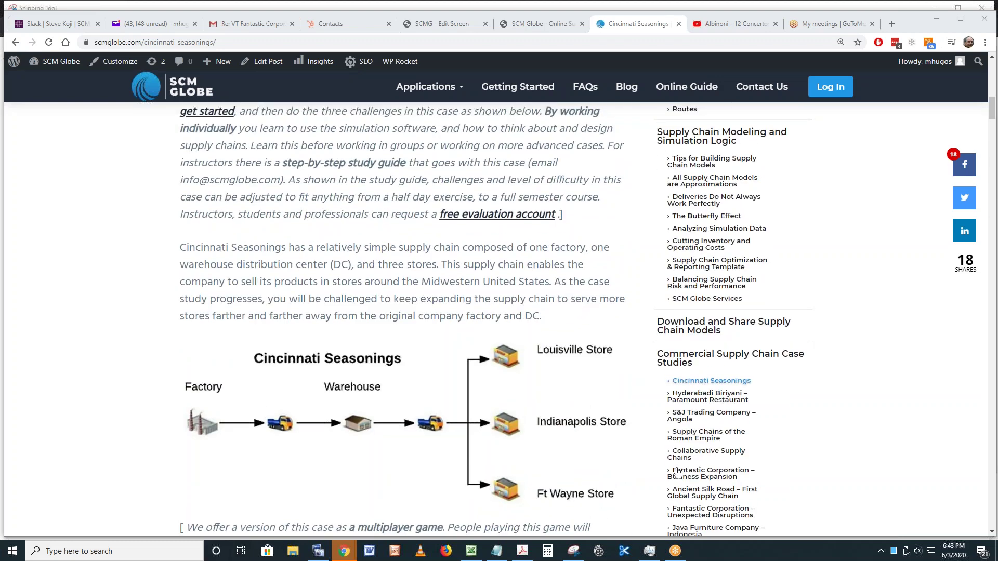
scroll(456, 287, down, 7)
scroll(456, 287, down, 20)
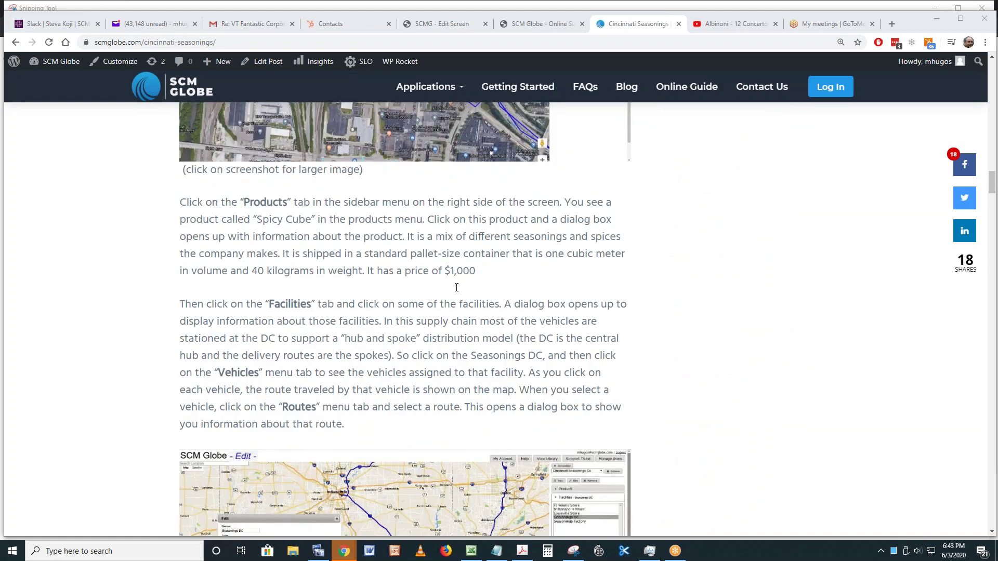
scroll(457, 287, down, 10)
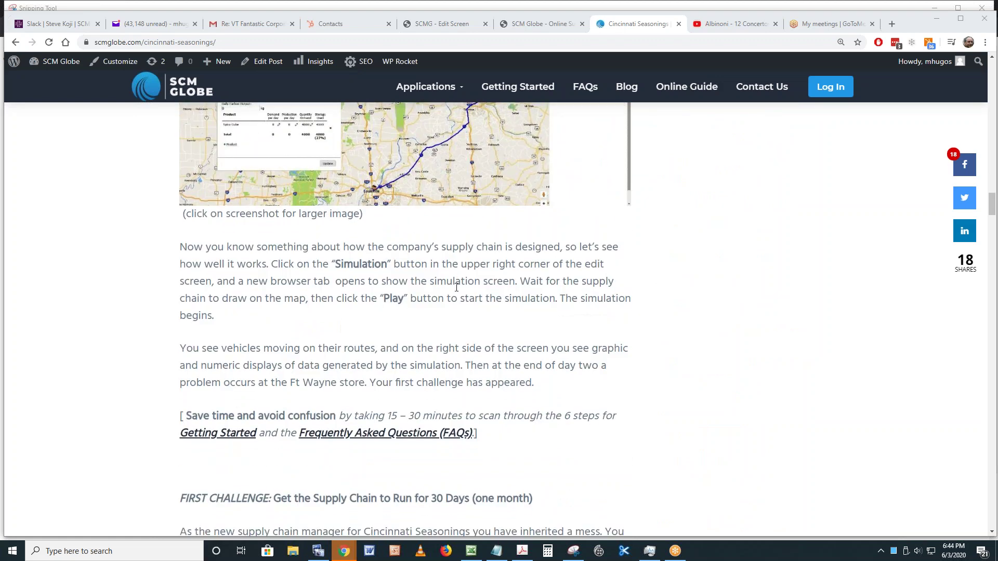
scroll(456, 287, down, 17)
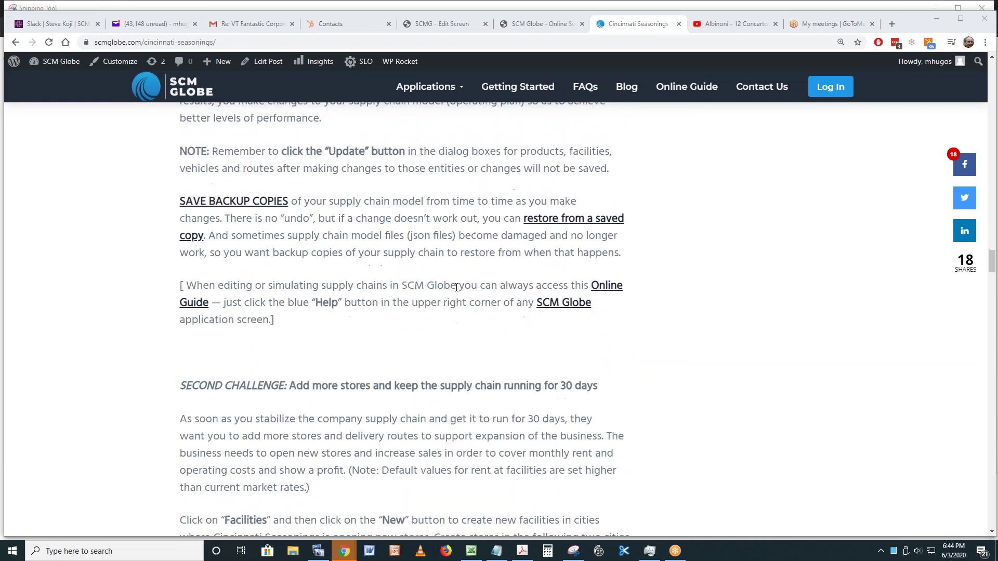
scroll(457, 287, down, 3)
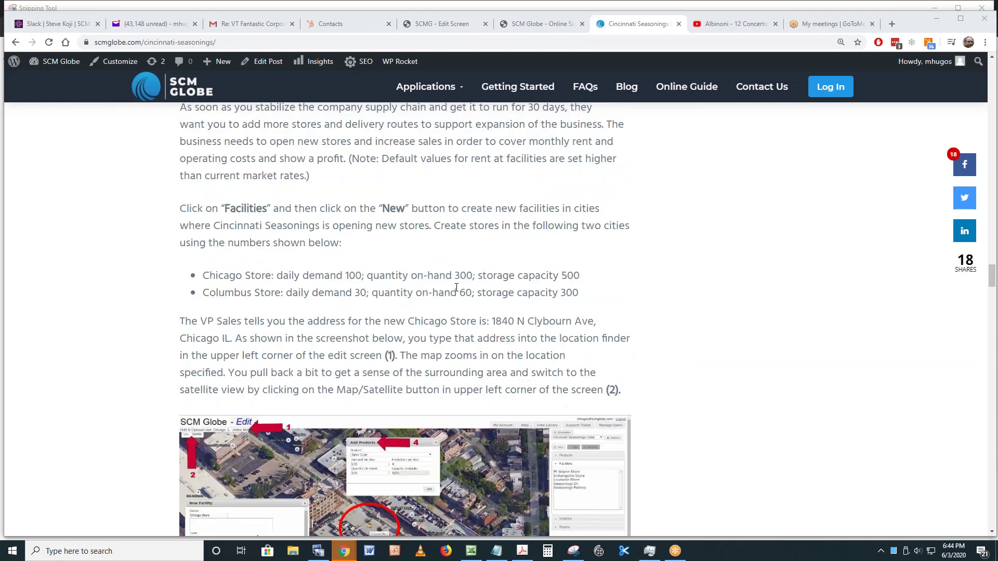
scroll(456, 287, down, 8)
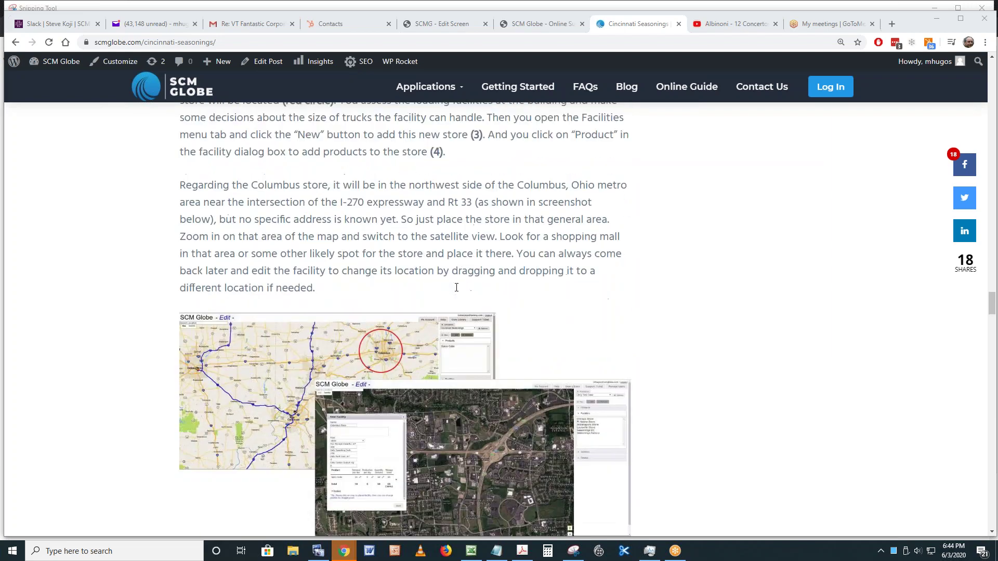
scroll(456, 287, down, 6)
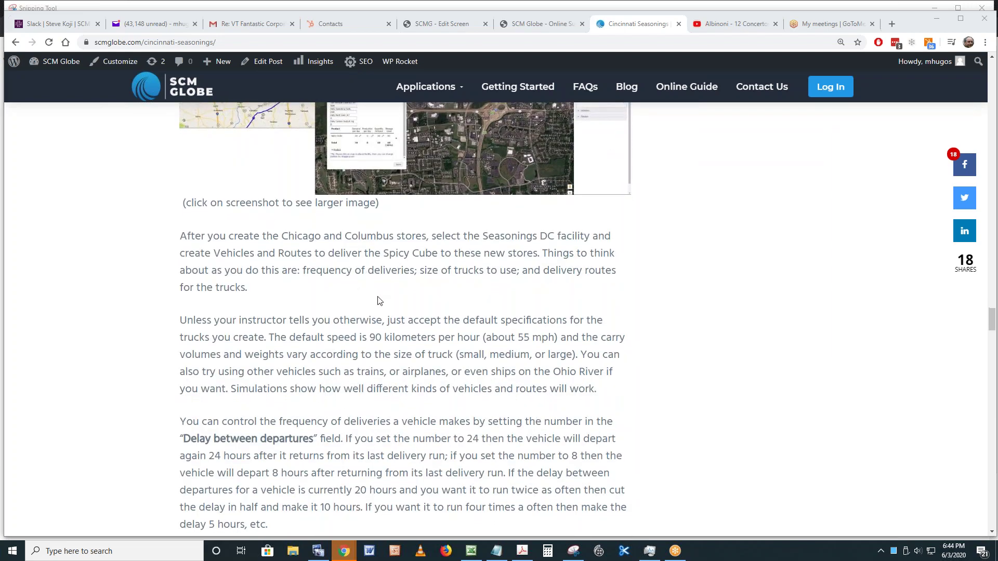
scroll(379, 300, down, 3)
scroll(379, 301, down, 4)
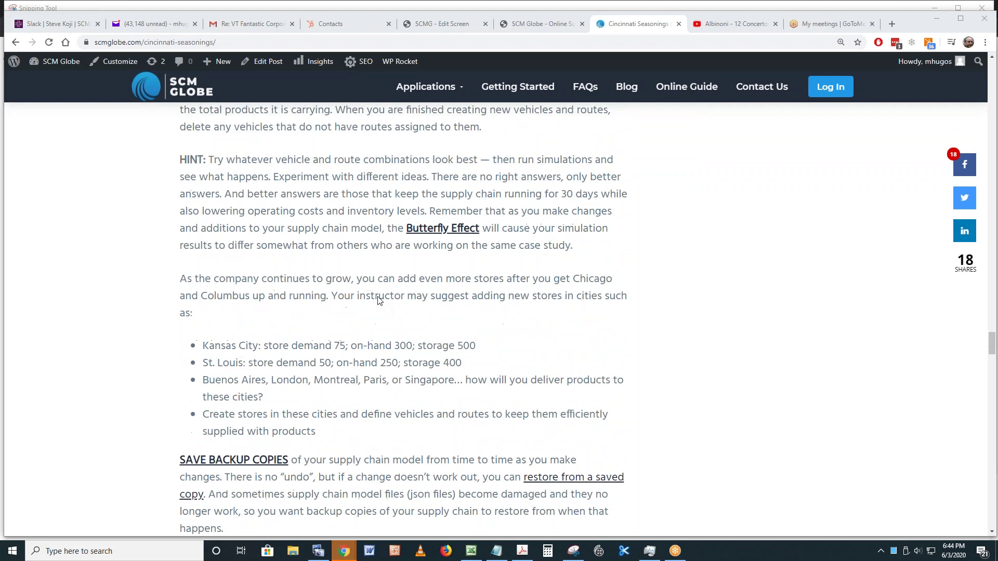
scroll(379, 300, down, 5)
scroll(378, 301, down, 5)
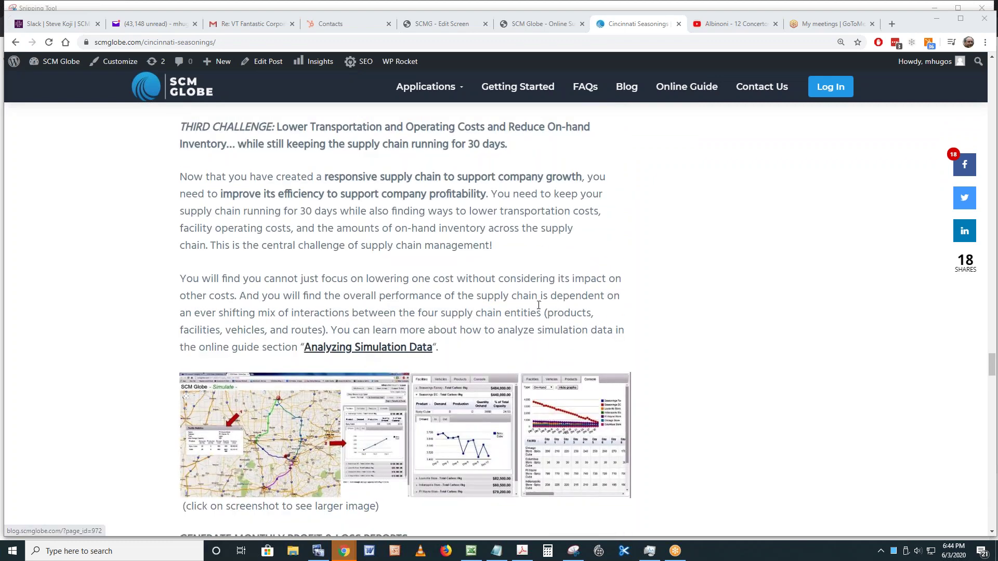
scroll(538, 305, down, 8)
scroll(538, 305, down, 5)
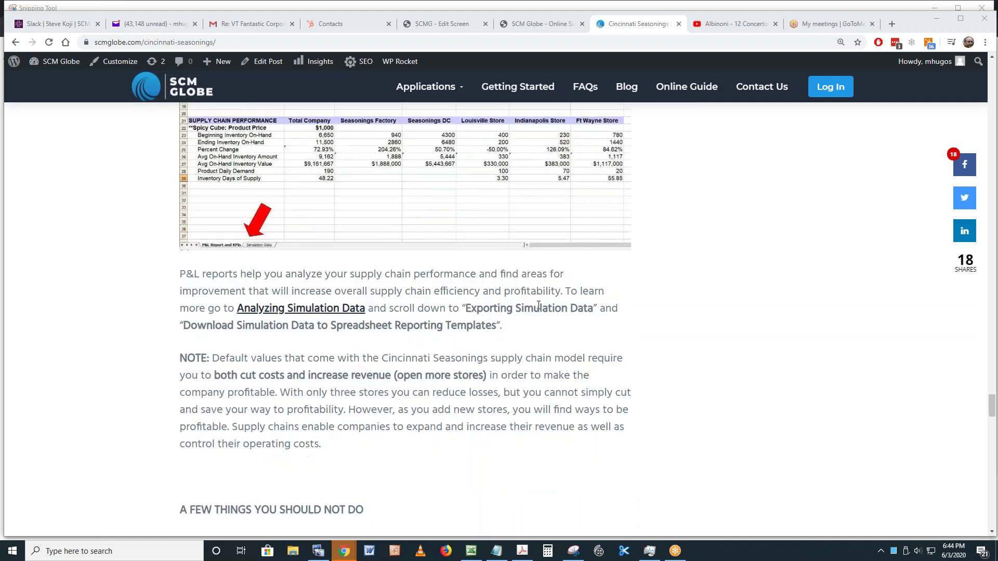
scroll(253, 275, down, 6)
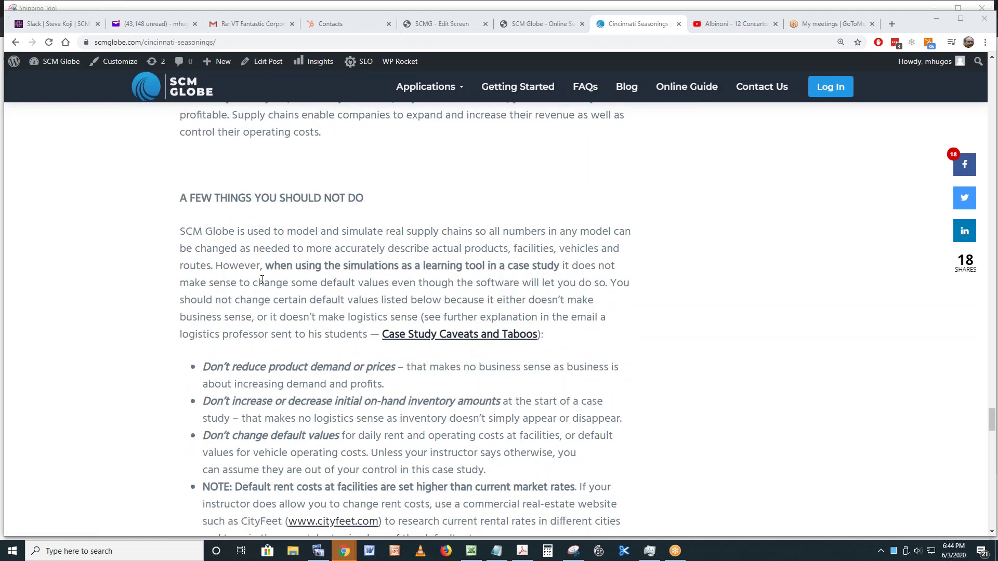
scroll(328, 307, down, 3)
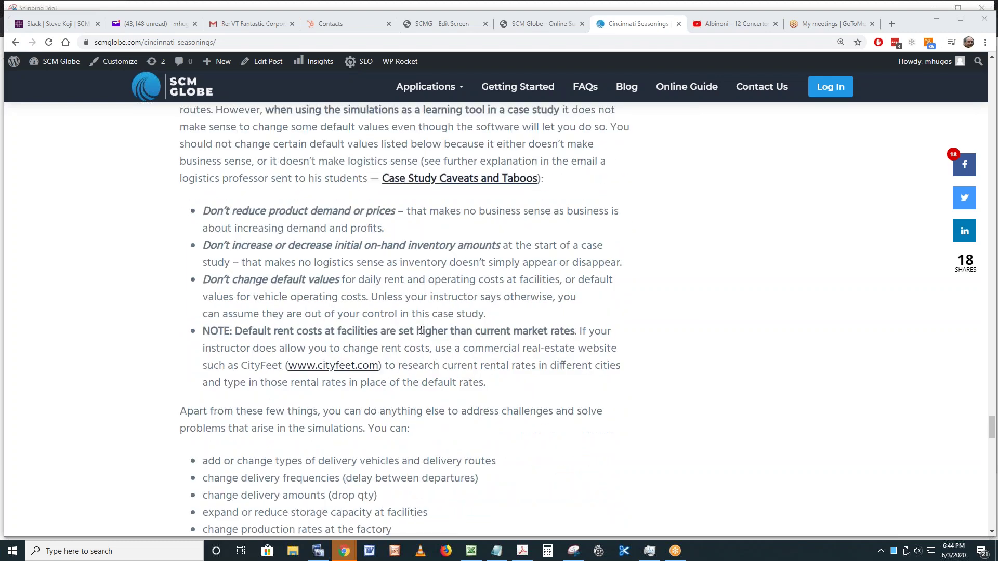
scroll(531, 330, down, 4)
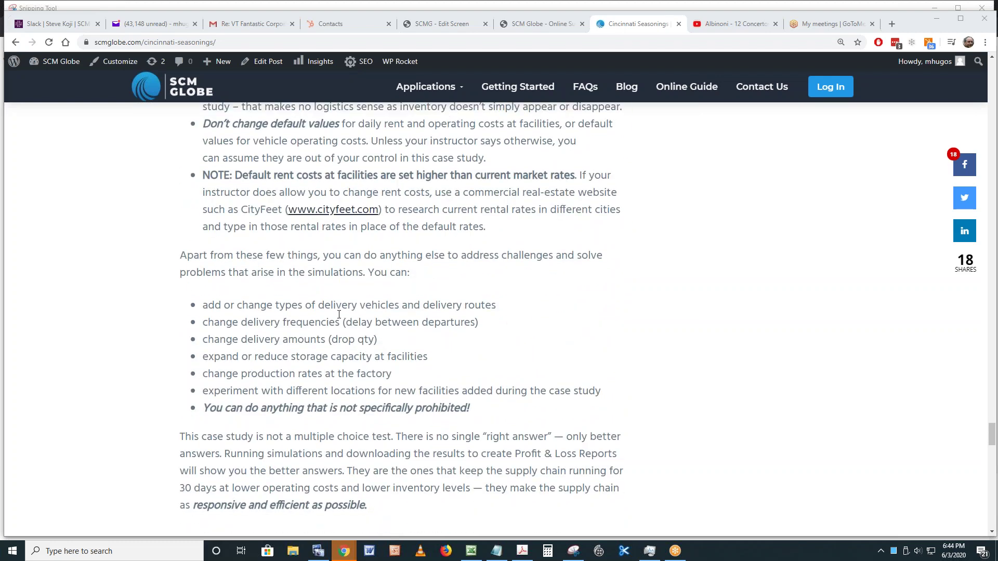
scroll(339, 314, down, 8)
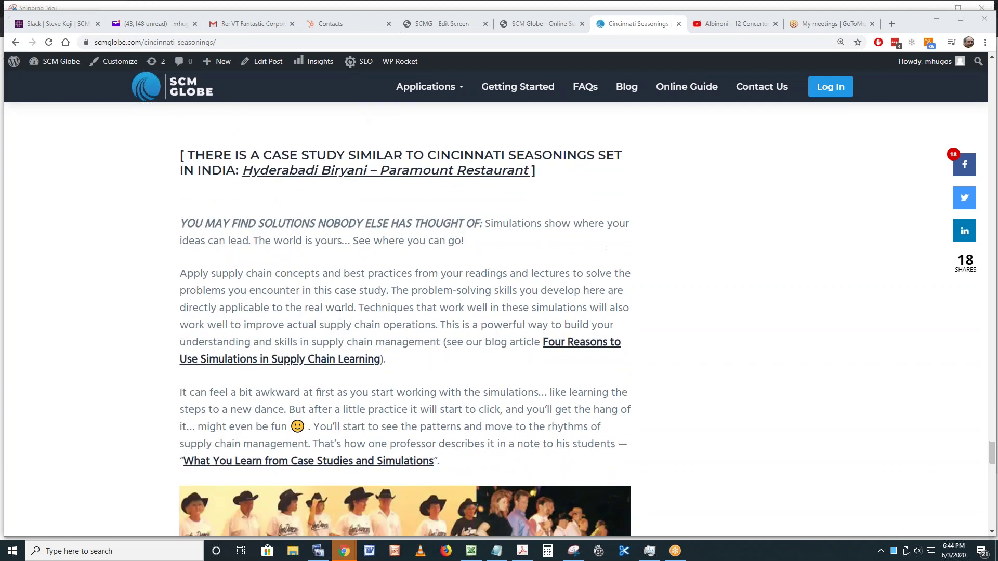
scroll(339, 315, down, 5)
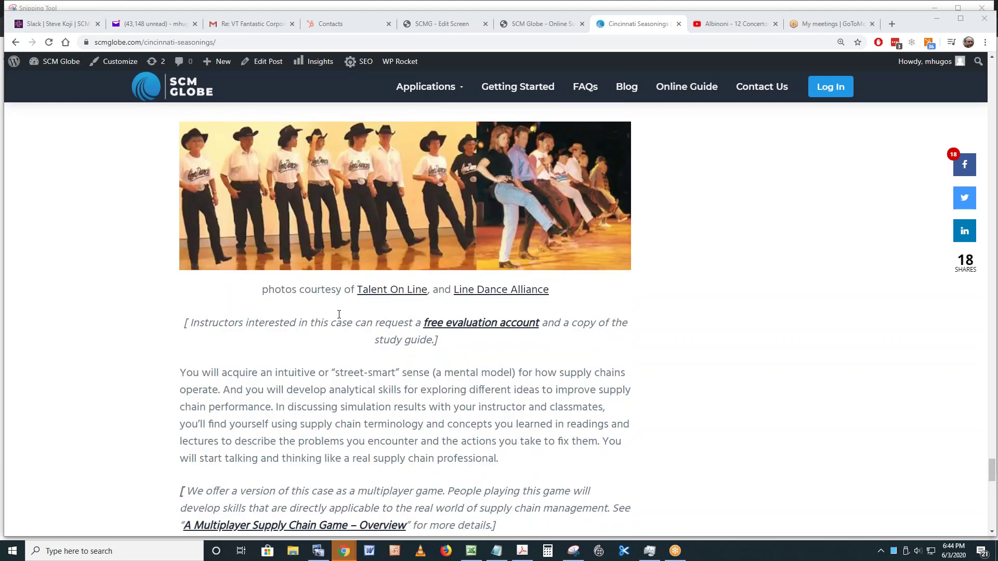
scroll(339, 314, down, 4)
scroll(339, 315, down, 2)
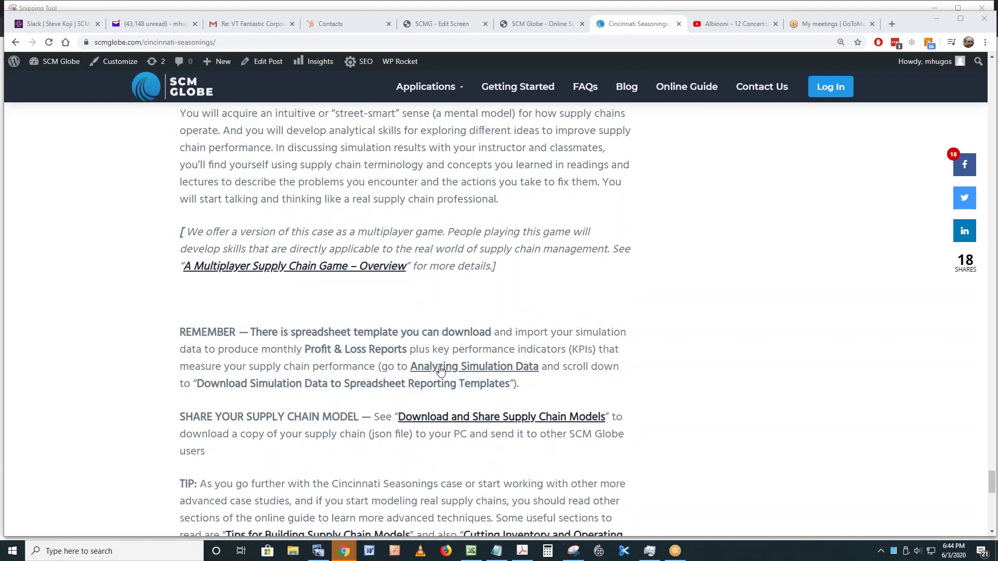
Open the Analyzing Simulation Data guide and read the Export Simulation Data and report-type passages
click(477, 367)
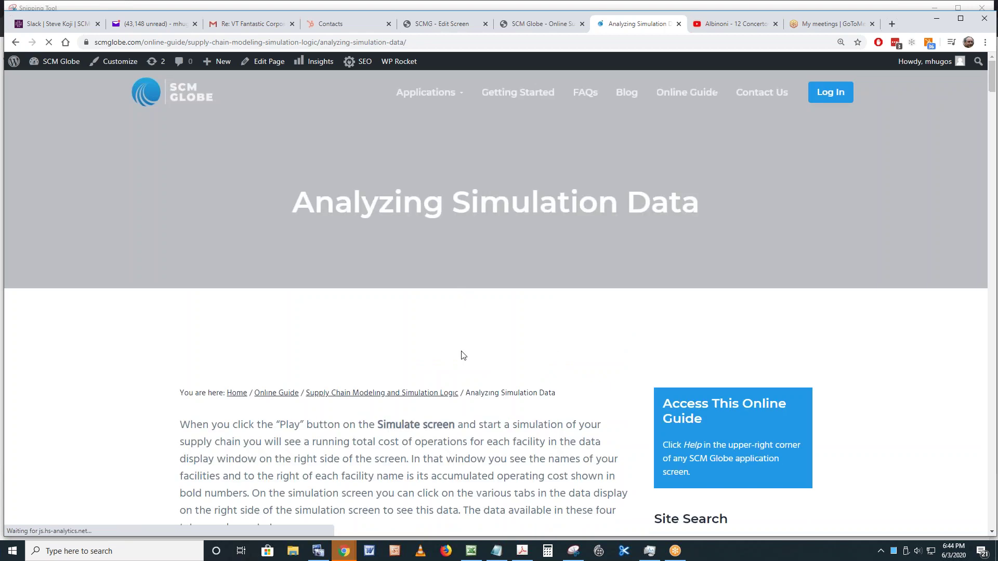
scroll(447, 362, down, 2)
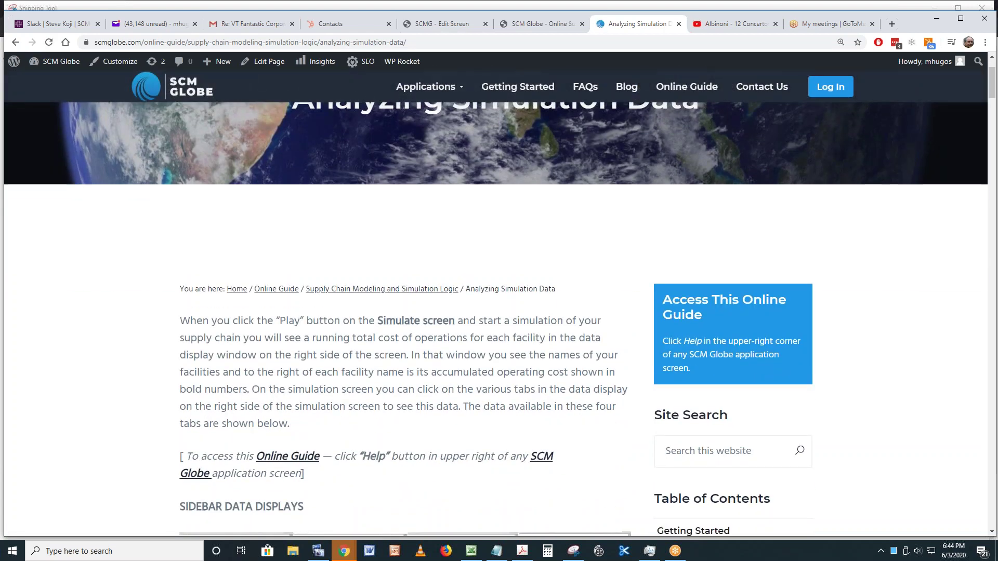
scroll(447, 362, down, 4)
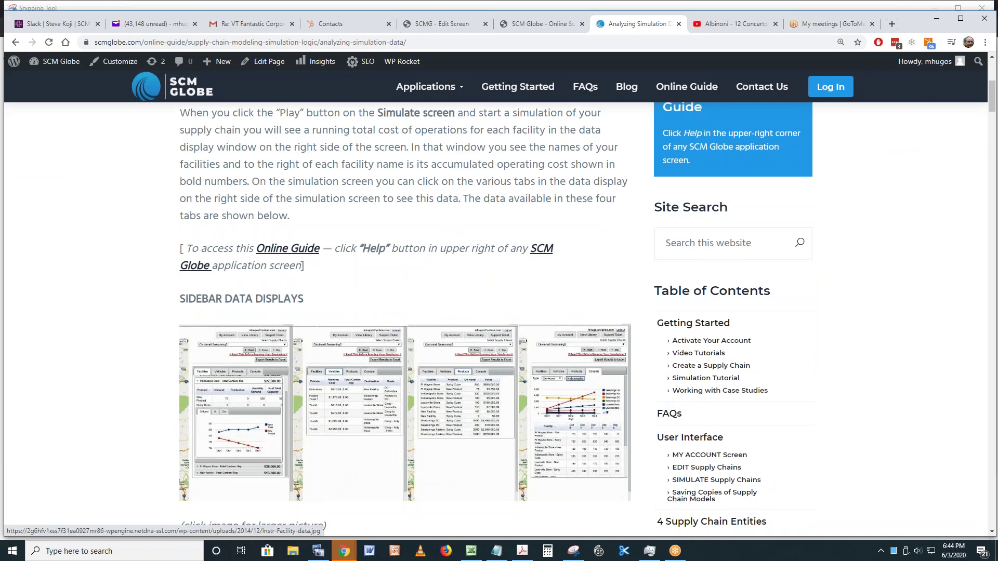
scroll(446, 362, down, 9)
scroll(491, 318, down, 4)
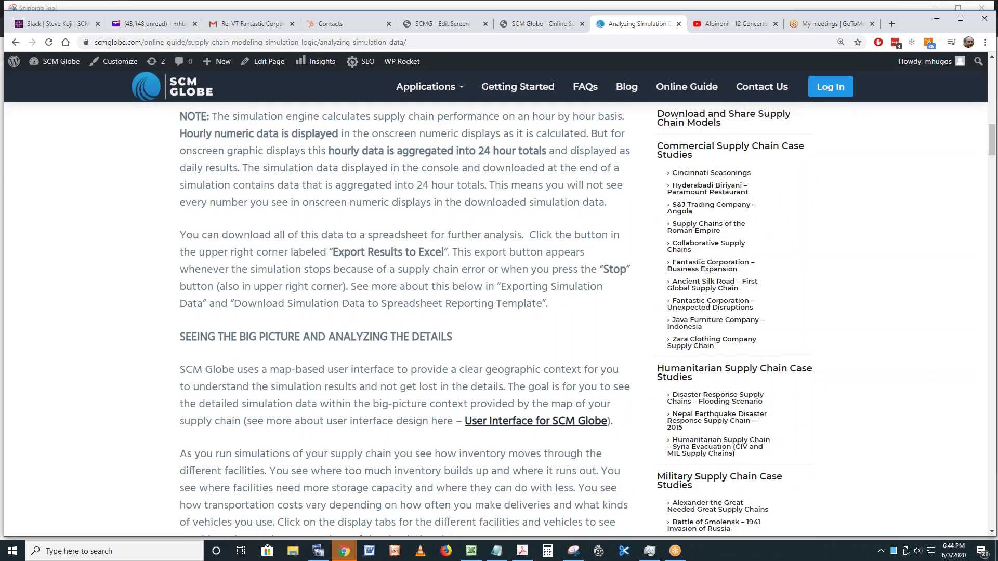
scroll(295, 315, down, 1)
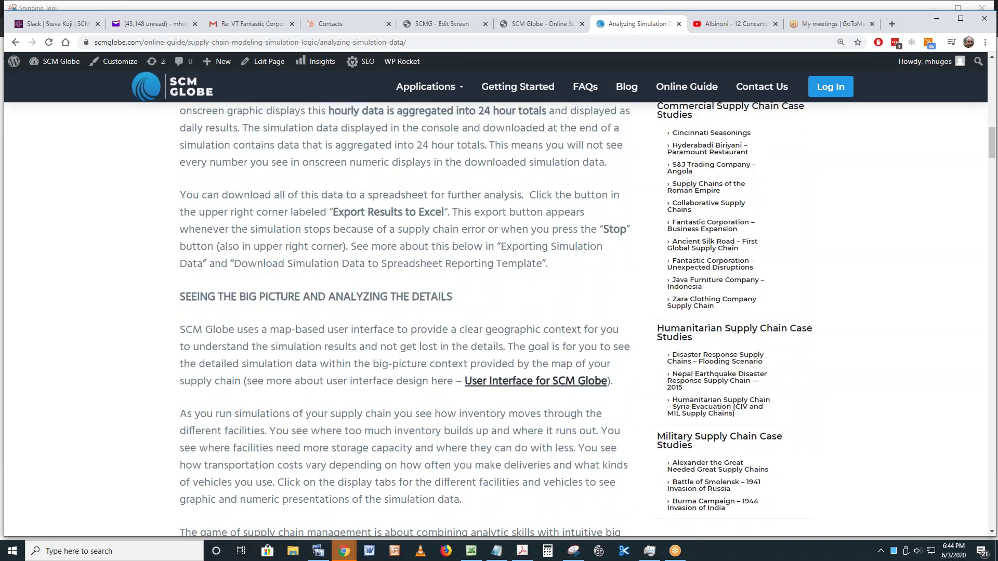
scroll(355, 250, down, 9)
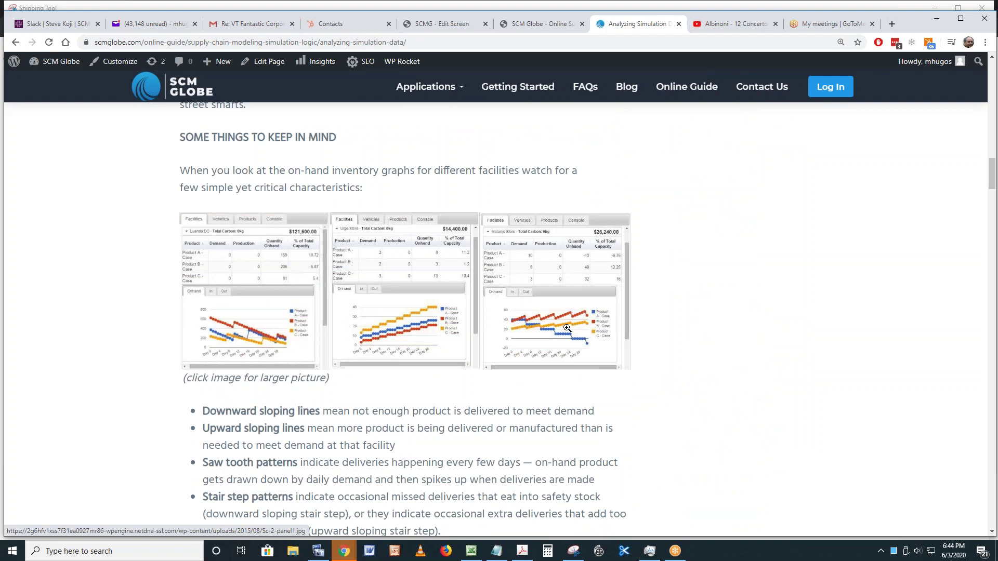
scroll(566, 328, down, 15)
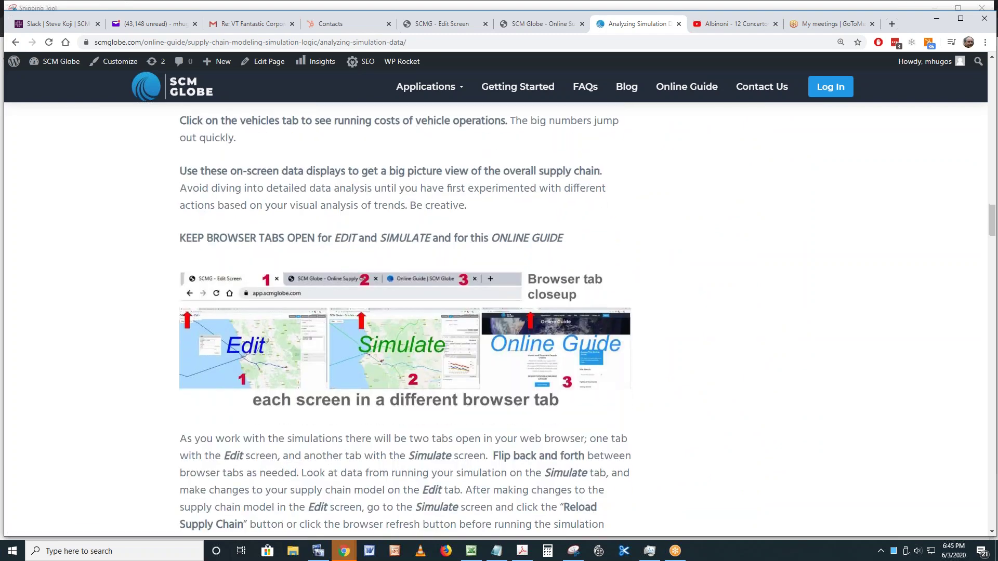
scroll(567, 328, down, 13)
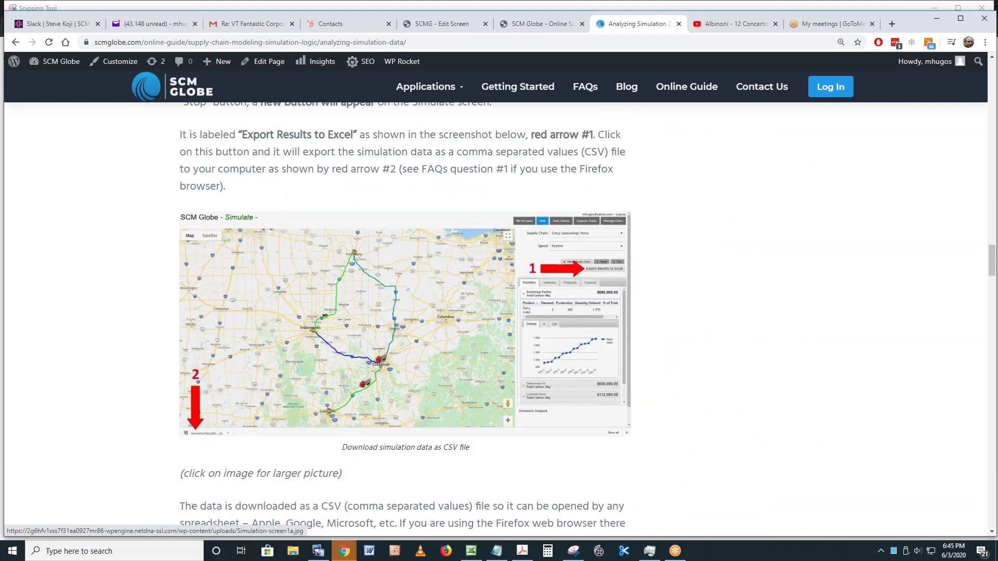
scroll(566, 328, down, 1)
scroll(566, 328, up, 4)
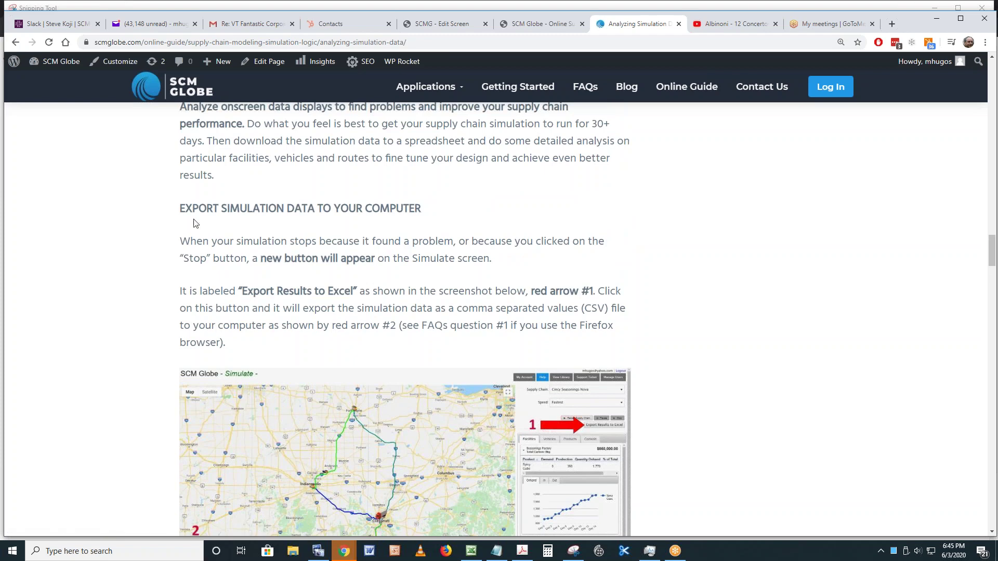
mouse_move(180, 204)
mouse_down()
mouse_move(445, 223)
mouse_move(177, 207)
mouse_up()
scroll(510, 236, down, 1)
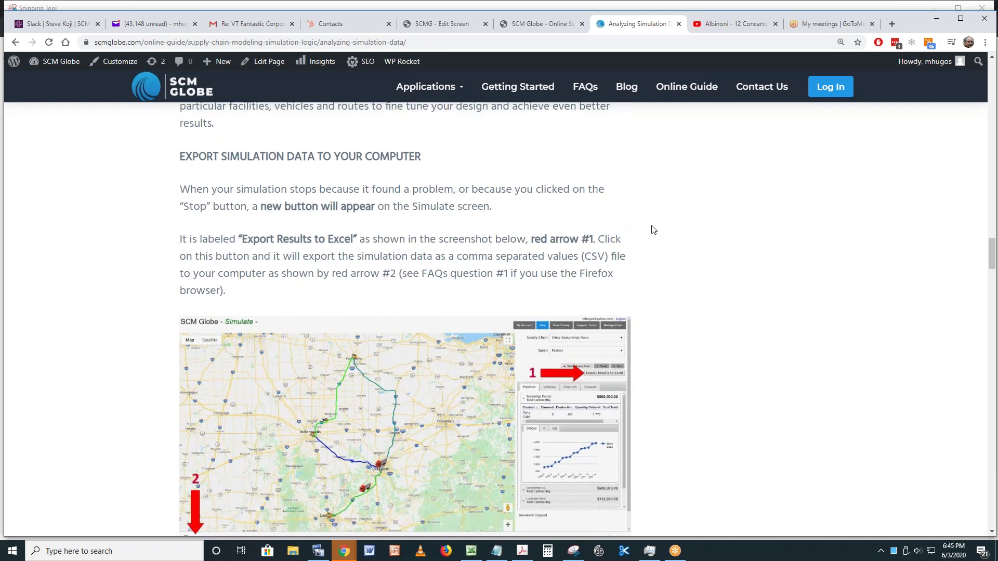
scroll(653, 230, down, 8)
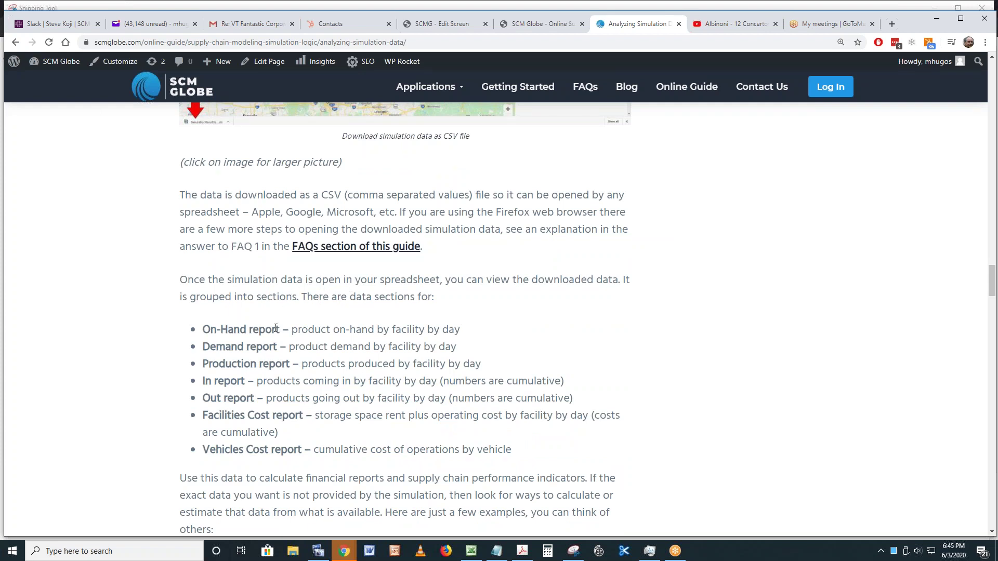
drag(237, 331, 553, 443)
click(397, 383)
Enlarge and close the simulate-screen screenshot, then scroll down to the CSV spreadsheet example
scroll(351, 357, down, 5)
scroll(271, 293, down, 3)
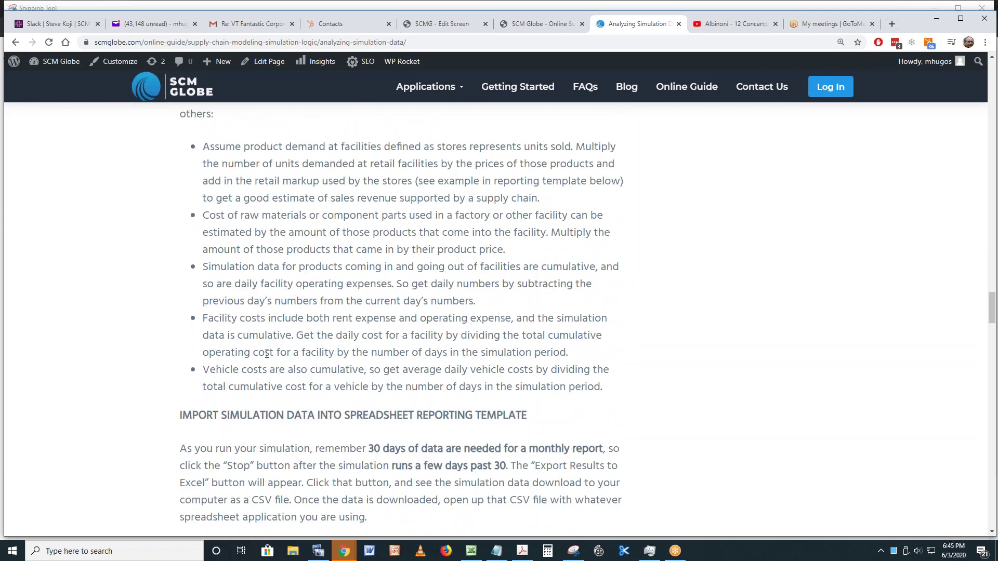
scroll(231, 359, down, 1)
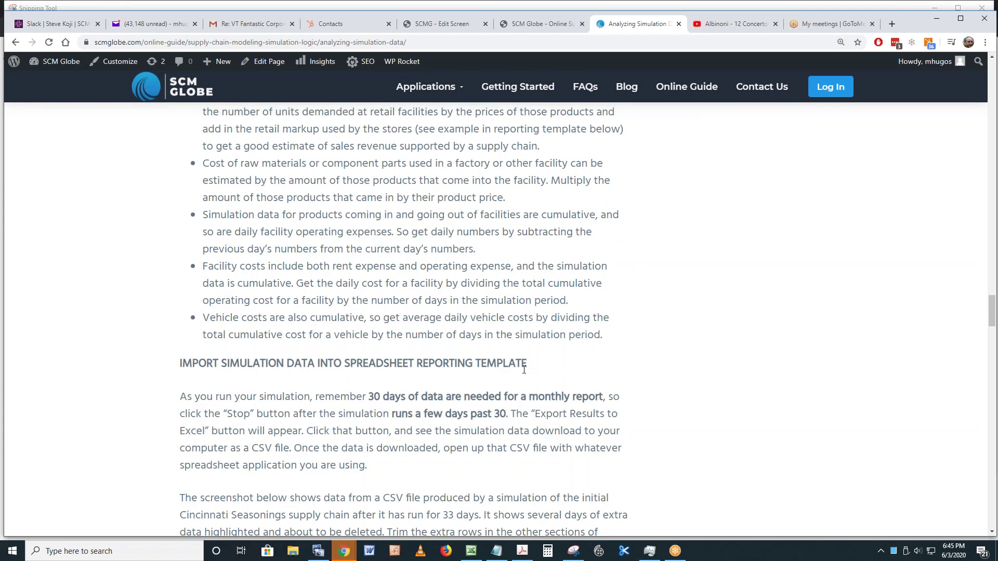
scroll(523, 370, down, 2)
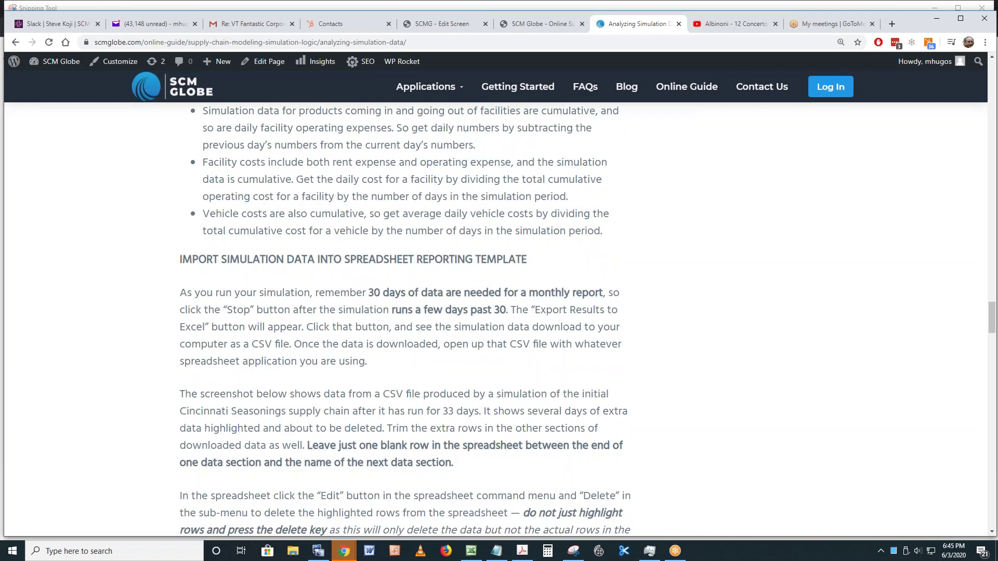
scroll(419, 358, up, 15)
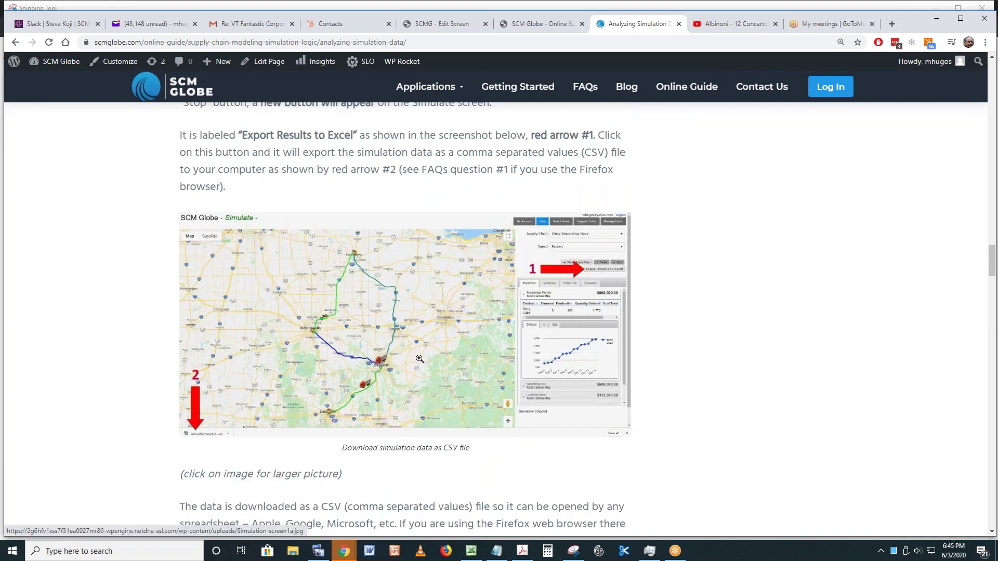
click(419, 359)
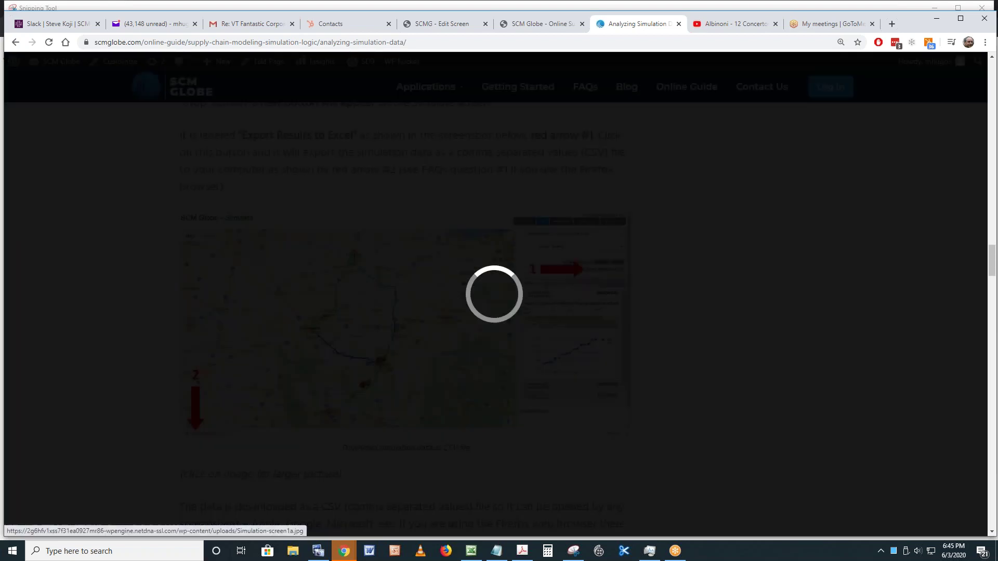
click(28, 325)
scroll(252, 336, down, 2)
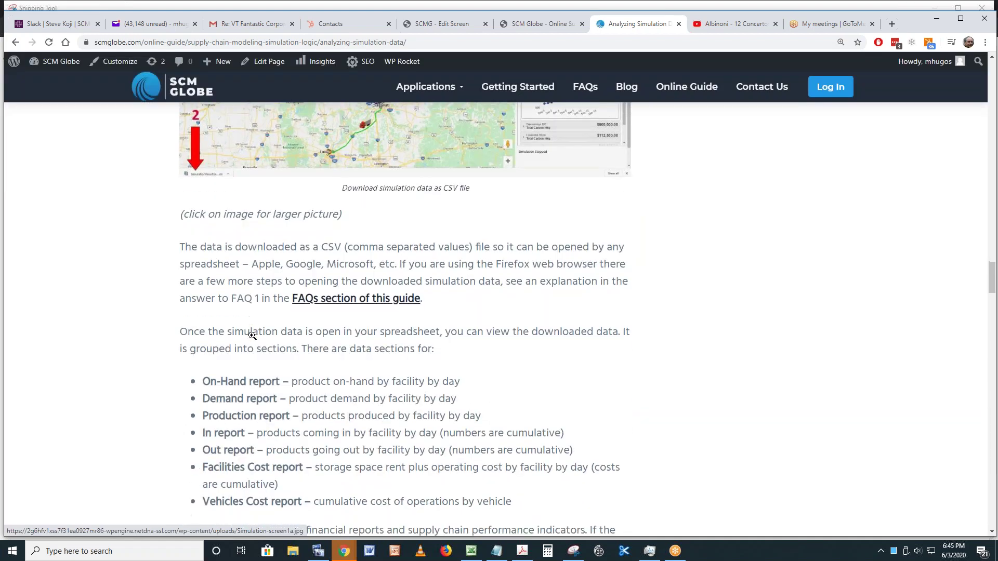
scroll(252, 335, down, 3)
scroll(252, 335, down, 2)
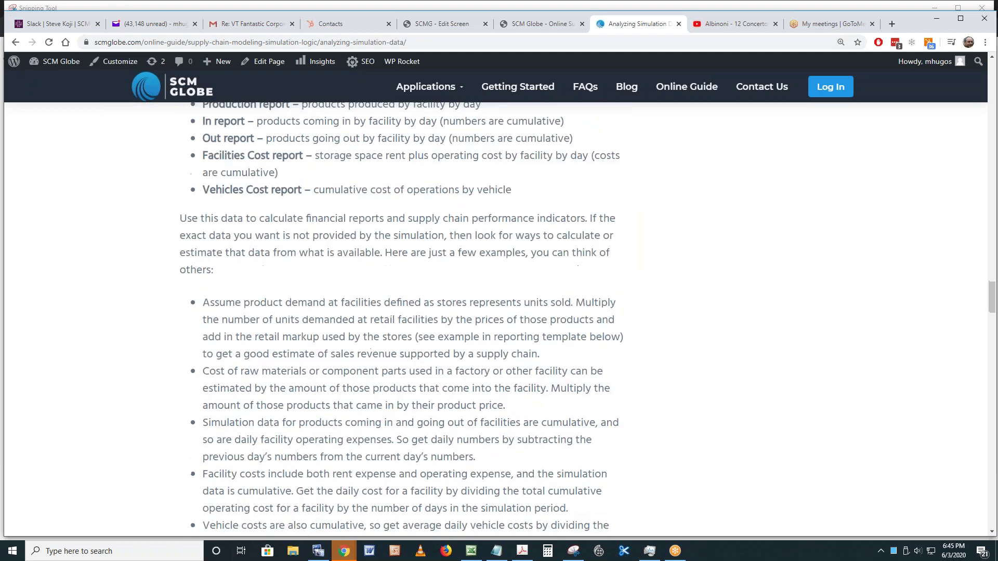
scroll(401, 317, down, 6)
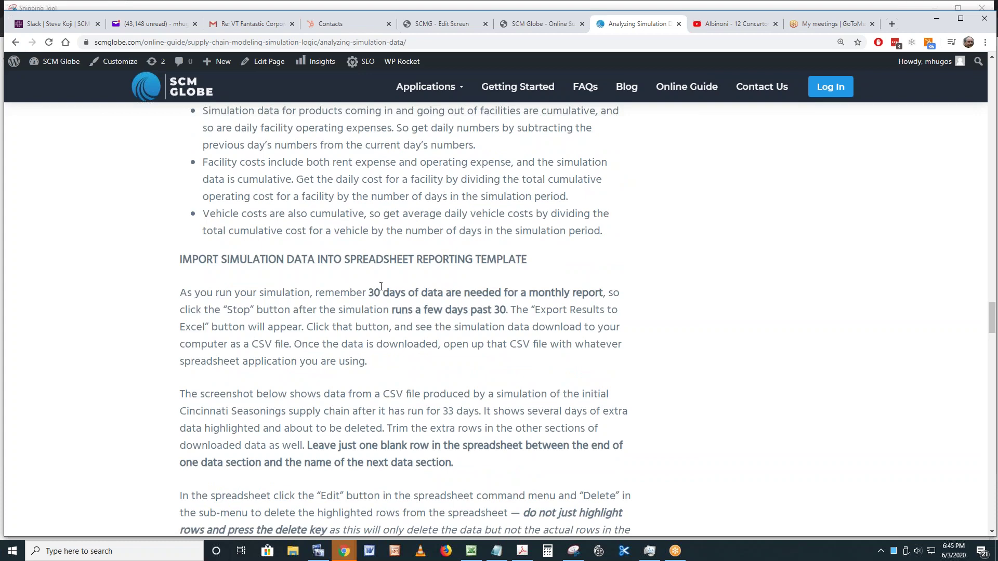
scroll(291, 298, down, 2)
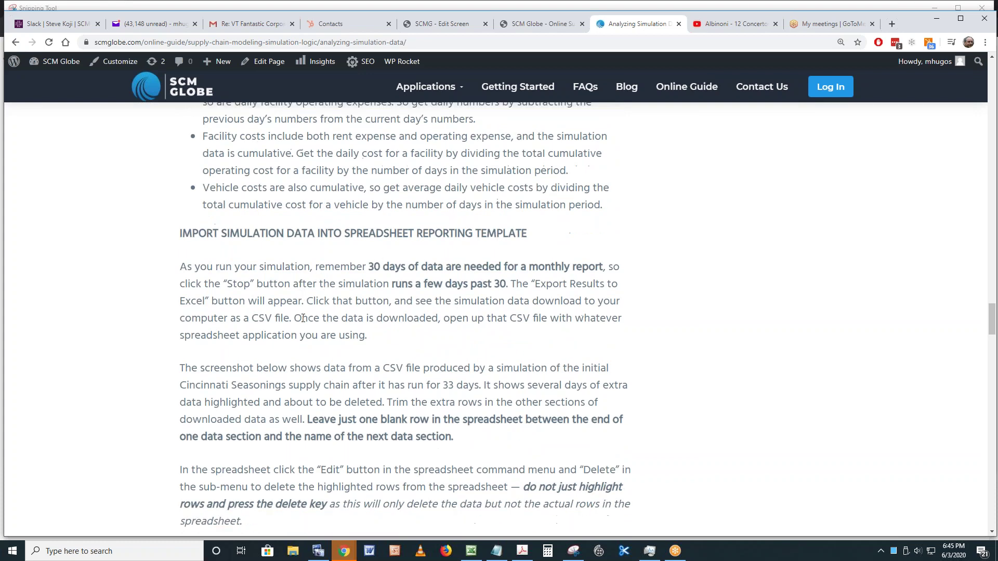
scroll(309, 253, down, 4)
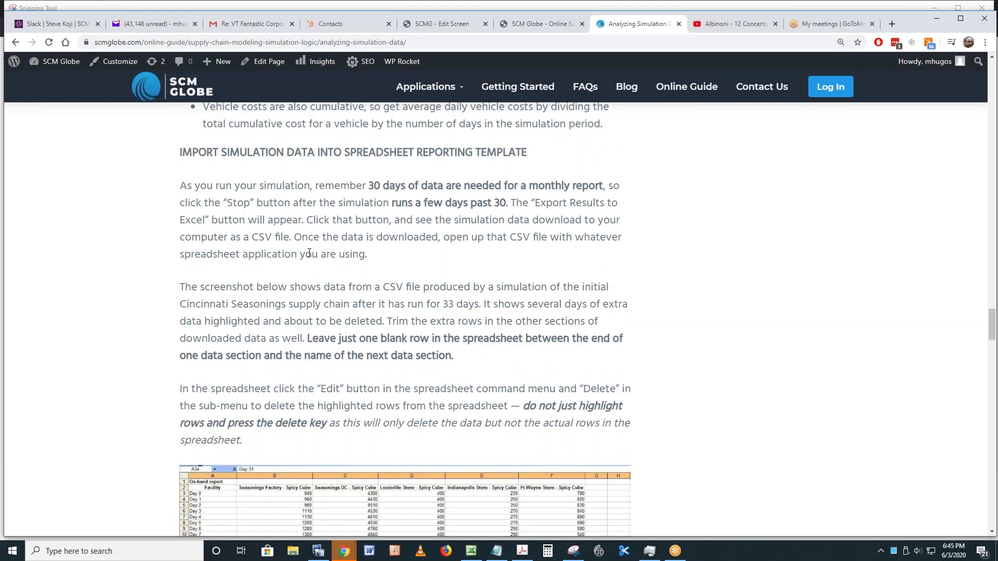
scroll(361, 313, down, 2)
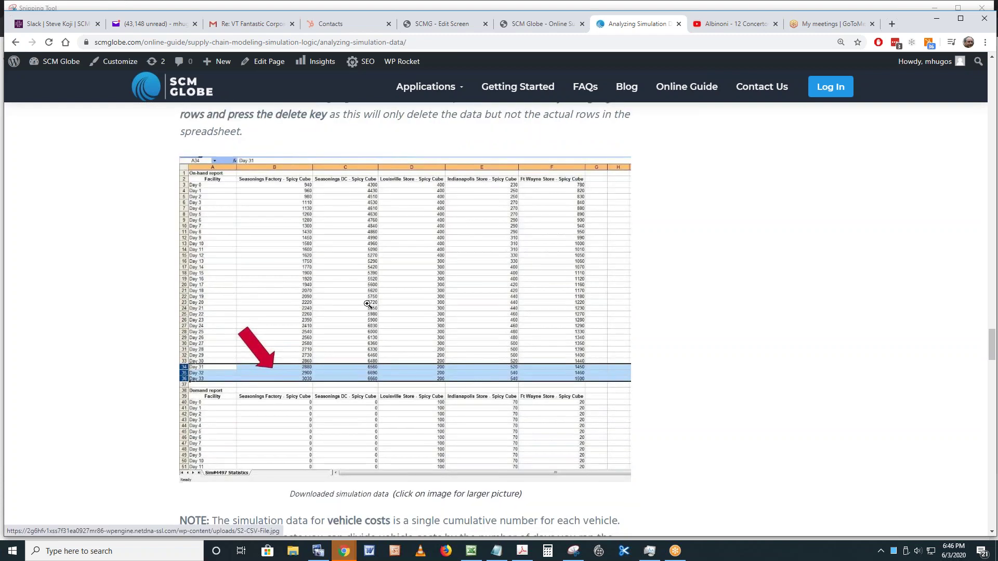
Enlarge and close the simulation data screenshot, then scroll to the Monthly P&L Reporting Template download link
click(361, 313)
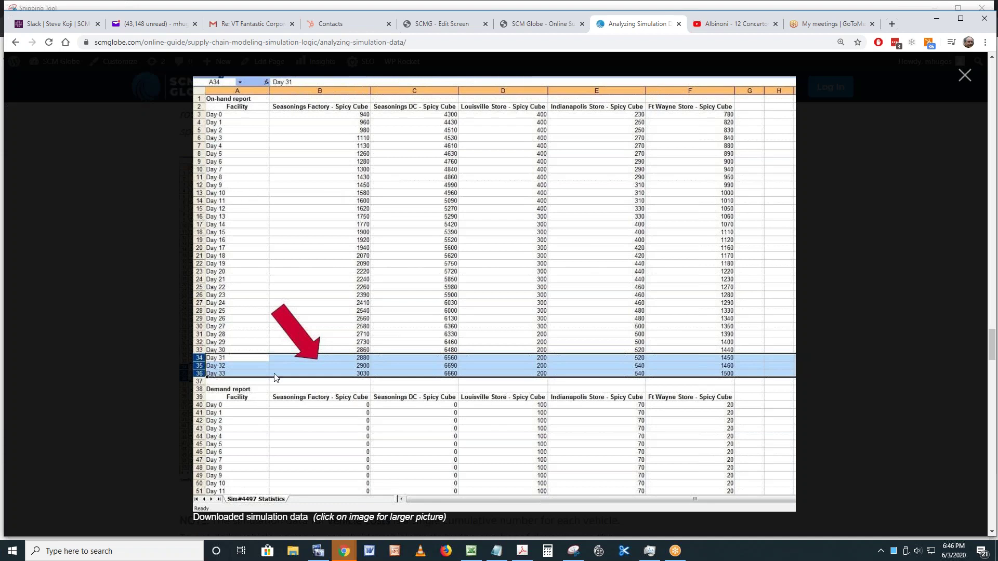
click(119, 378)
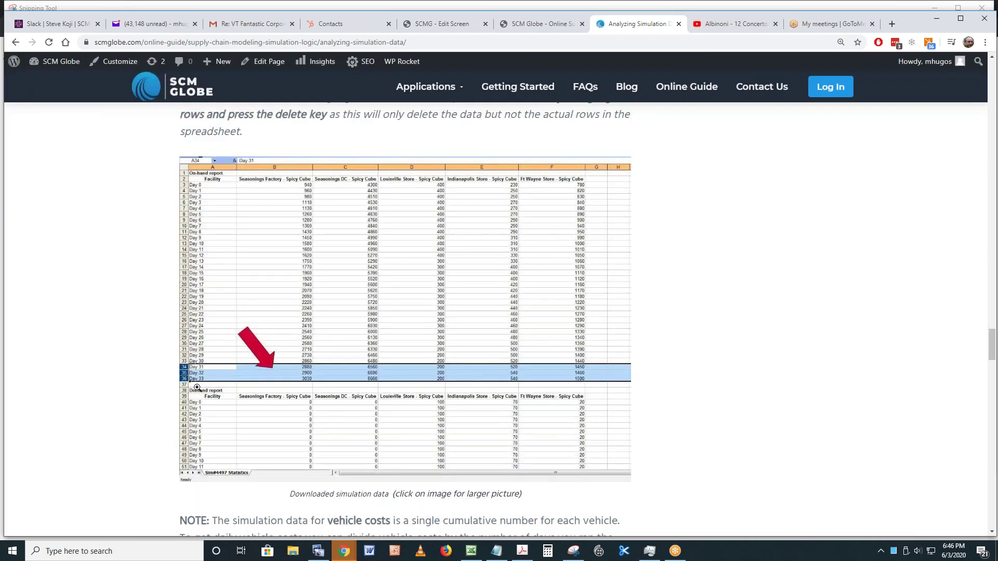
scroll(309, 410, down, 1)
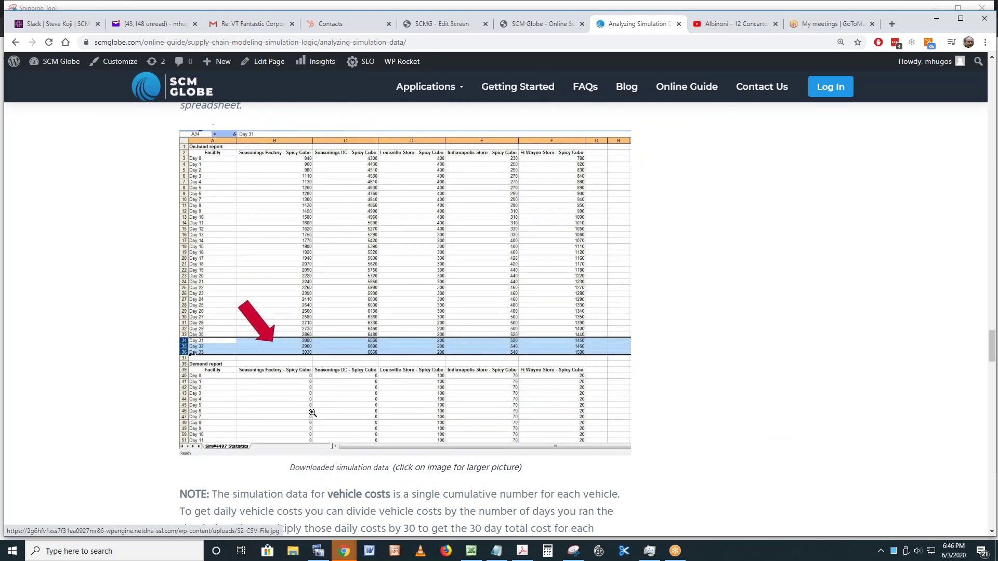
scroll(309, 410, up, 3)
scroll(310, 410, up, 3)
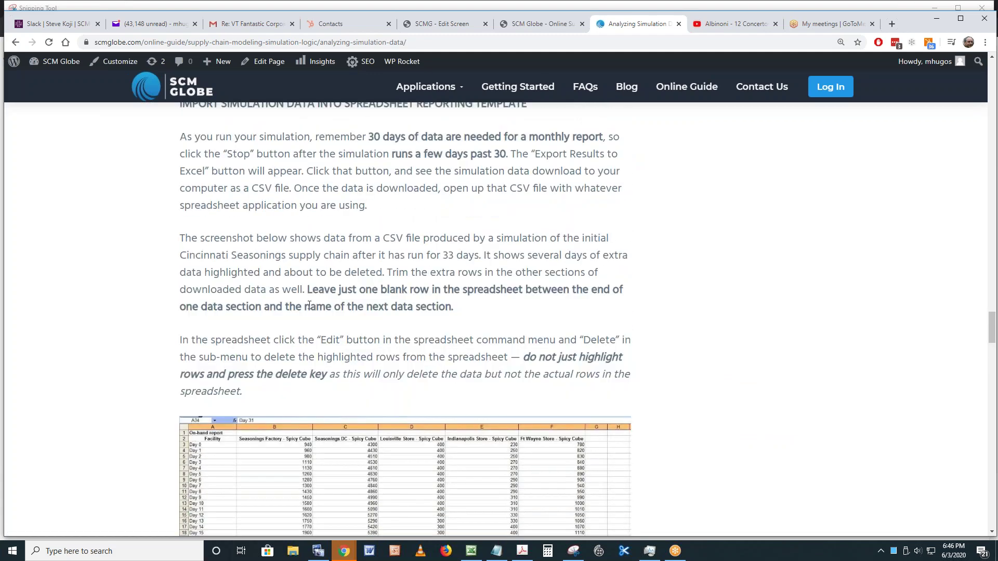
scroll(361, 288, up, 2)
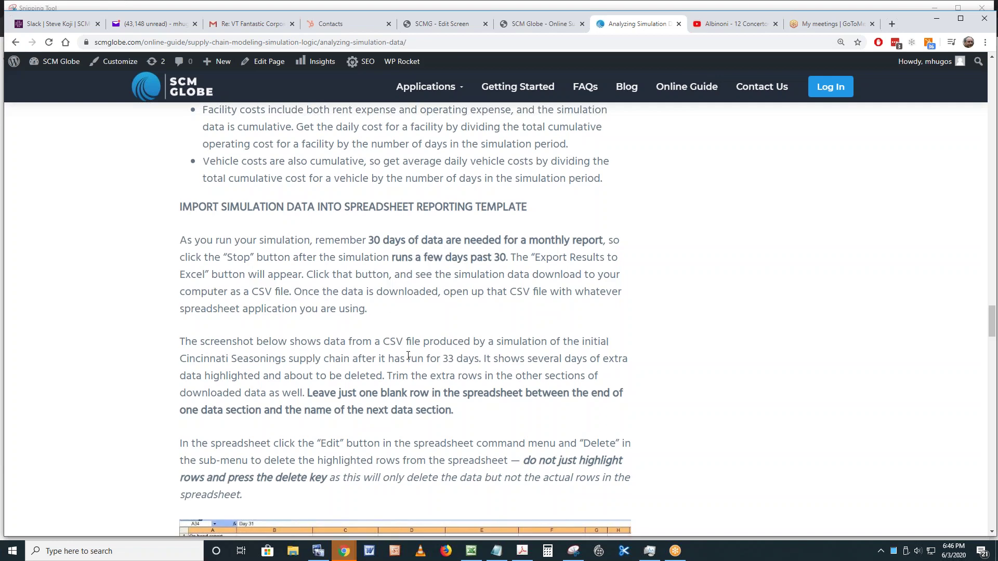
scroll(424, 358, down, 1)
scroll(449, 358, down, 11)
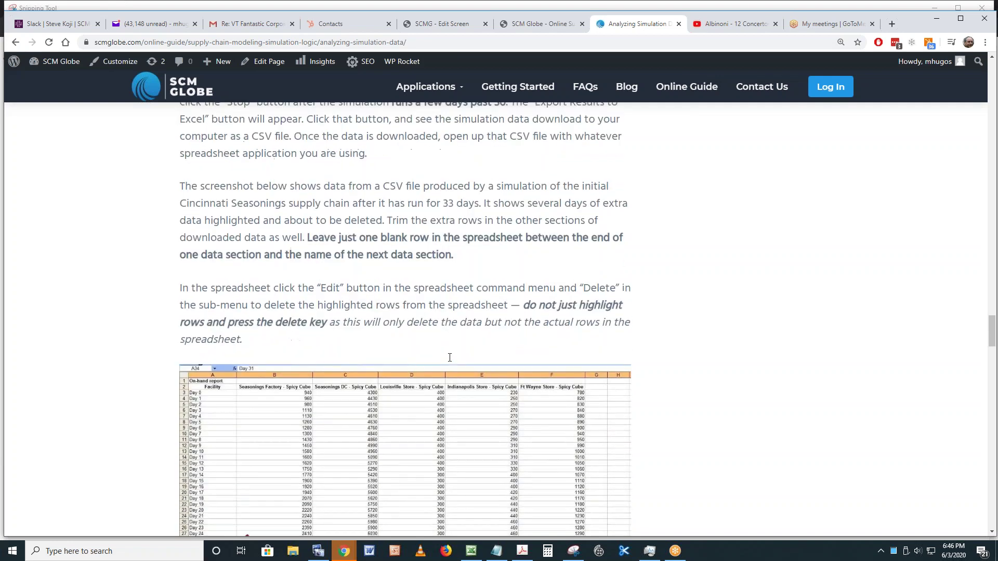
scroll(449, 357, down, 3)
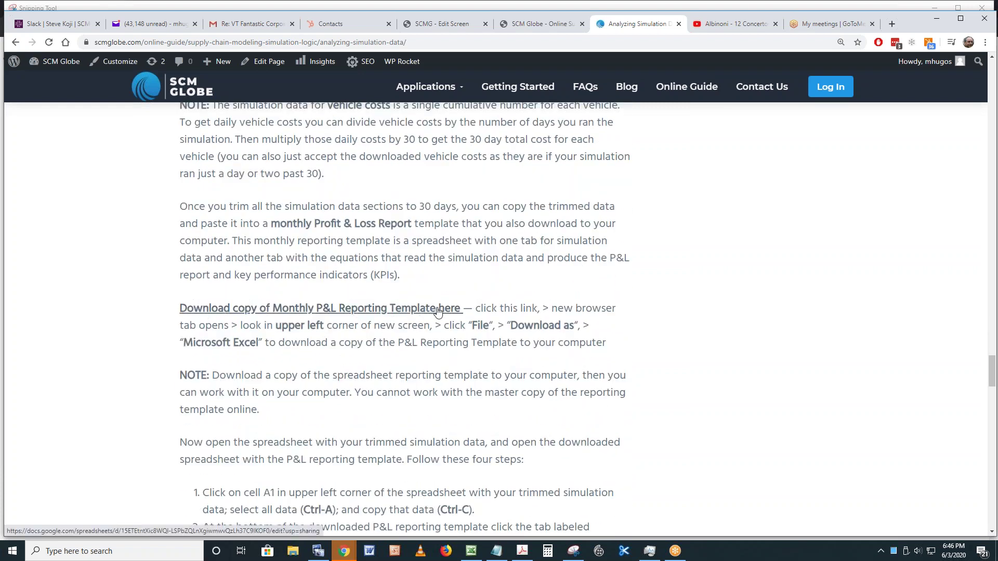
Open the Monthly P&L Reporting Template link, set Chrome zoom to 100%, and select cell A1
click(387, 314)
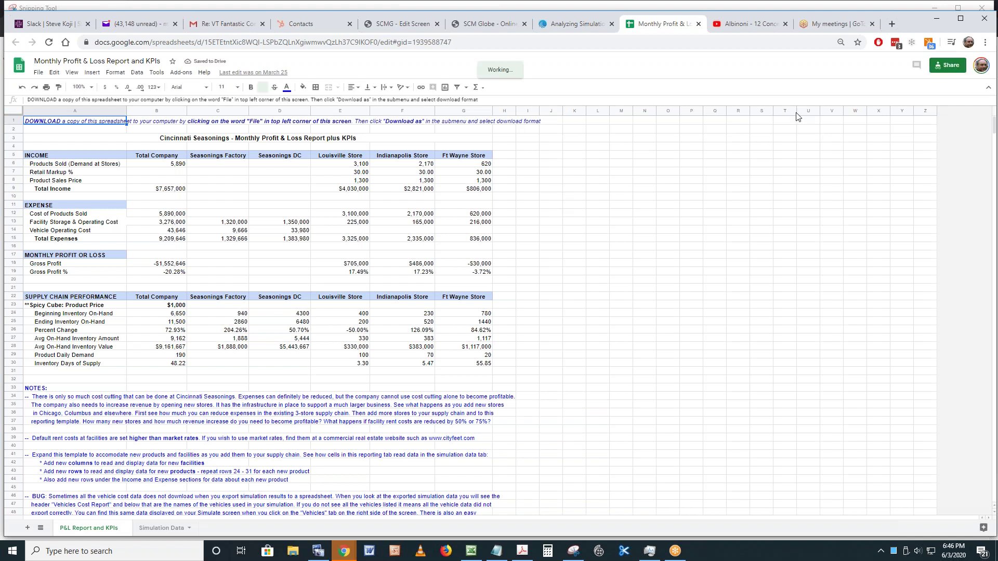
click(986, 43)
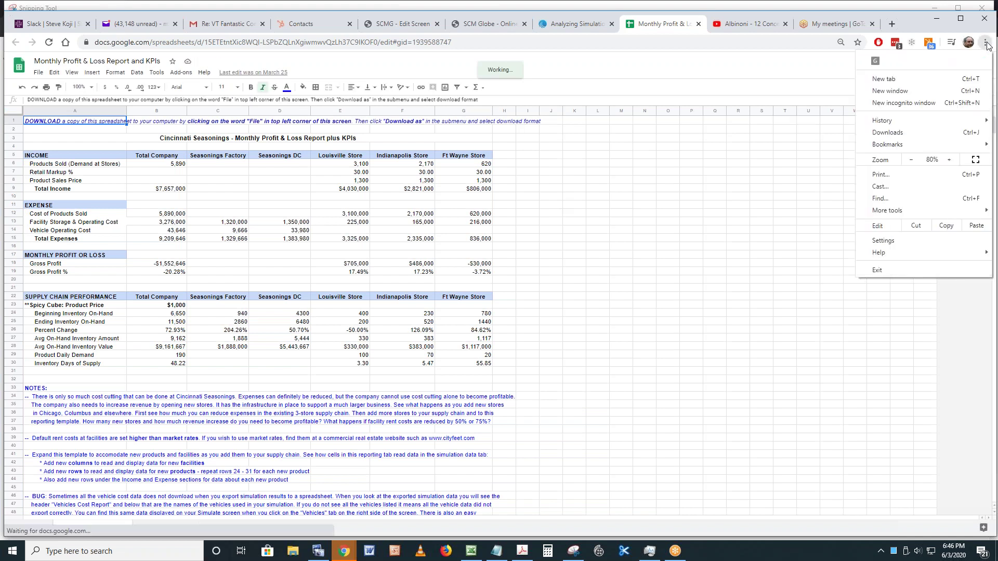
click(948, 159)
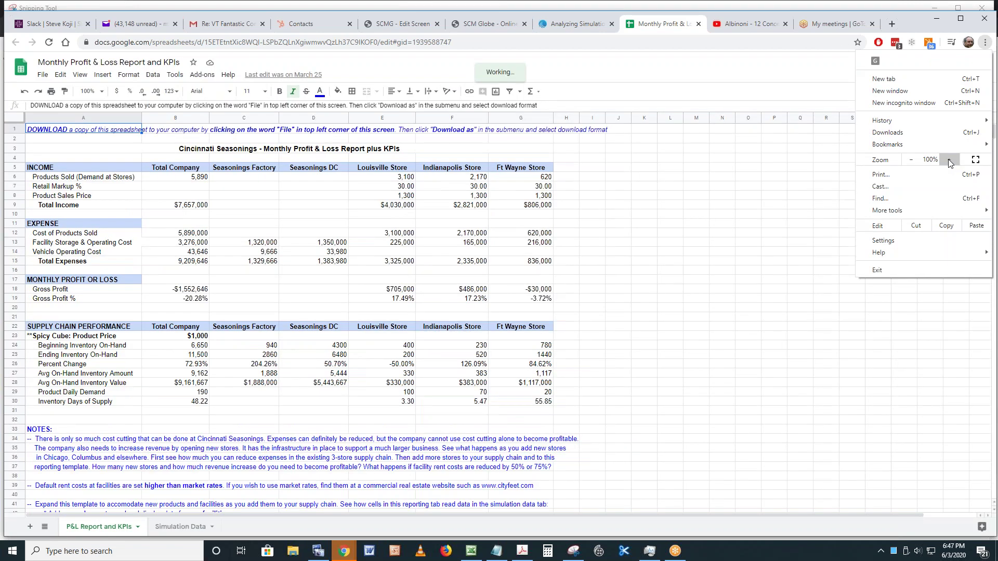
click(707, 221)
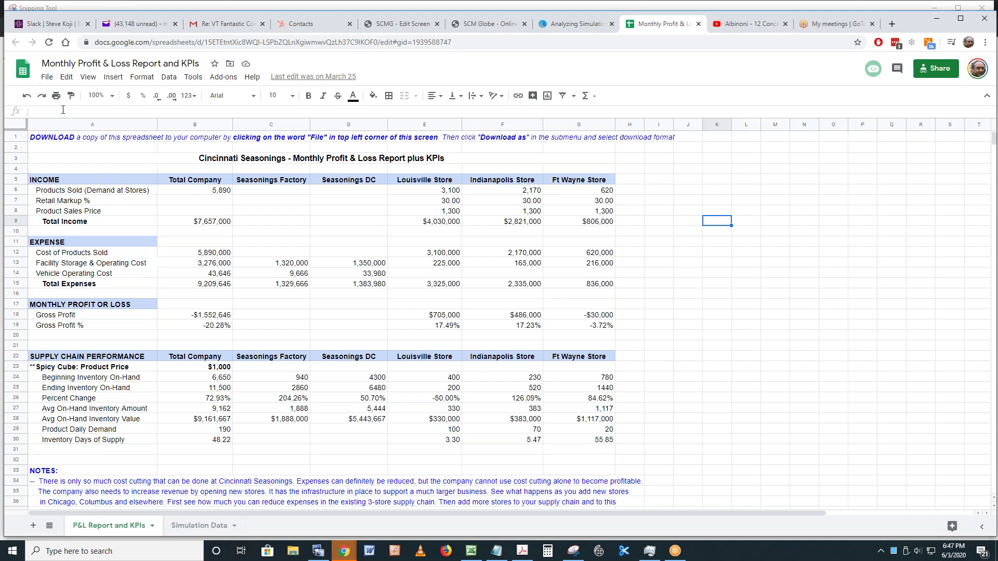
click(57, 138)
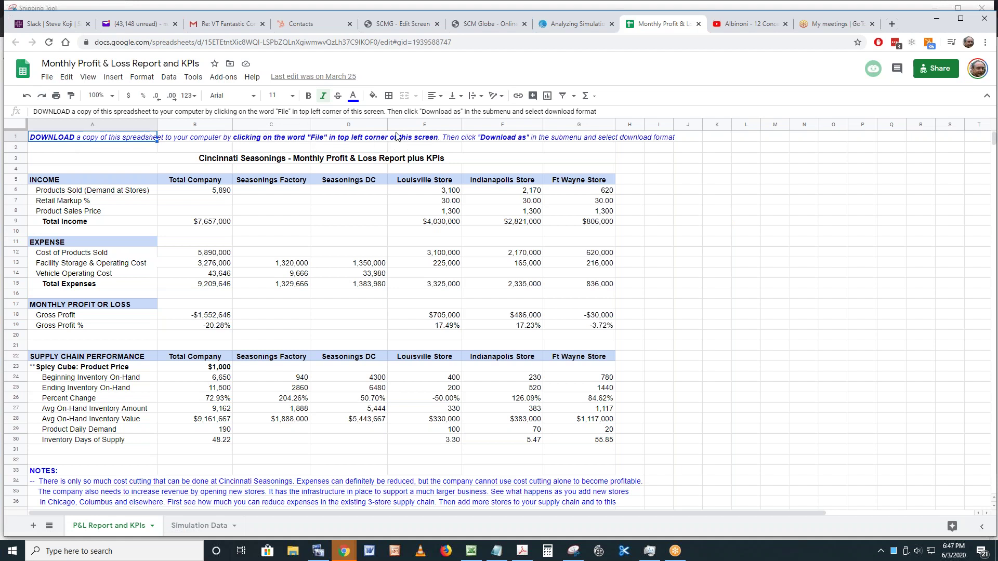
Download the template as a Microsoft Excel (.xlsx) file and open the downloaded copy
click(46, 79)
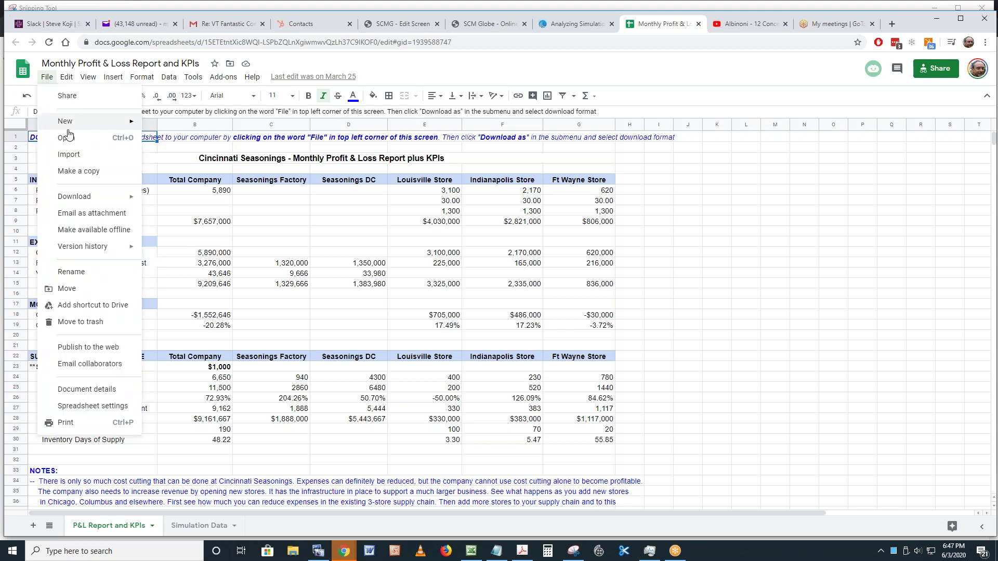
mouse_move(75, 200)
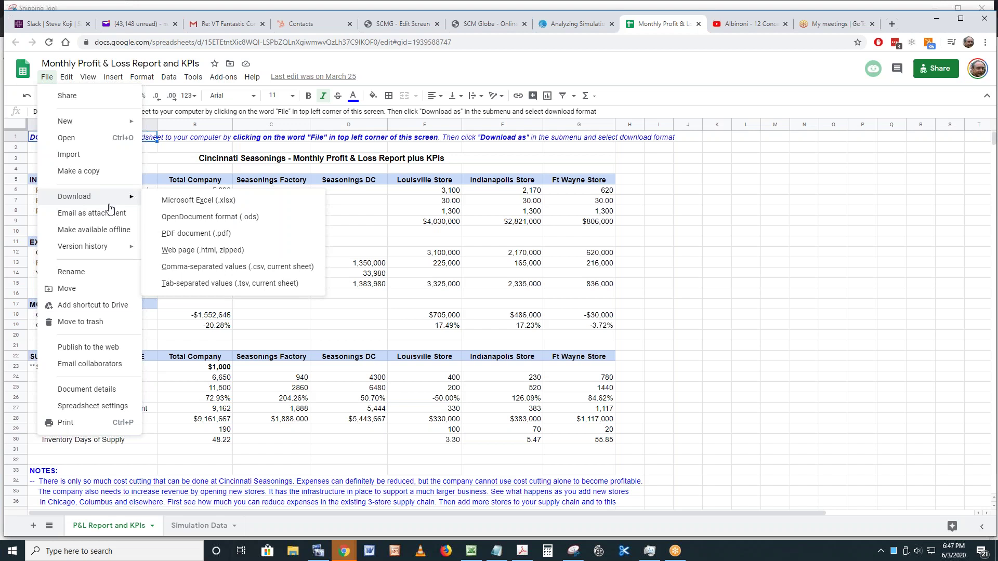
click(196, 201)
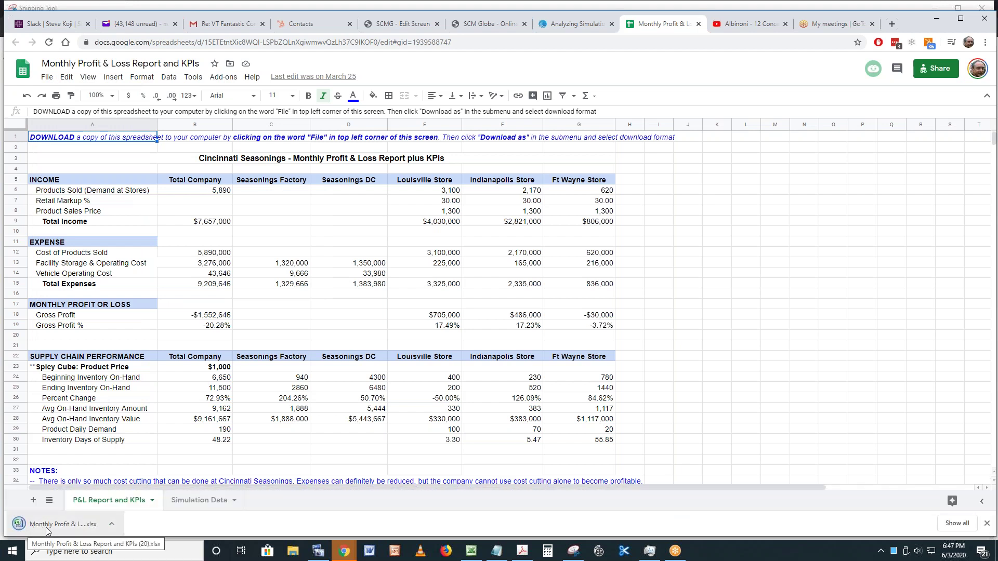
click(54, 526)
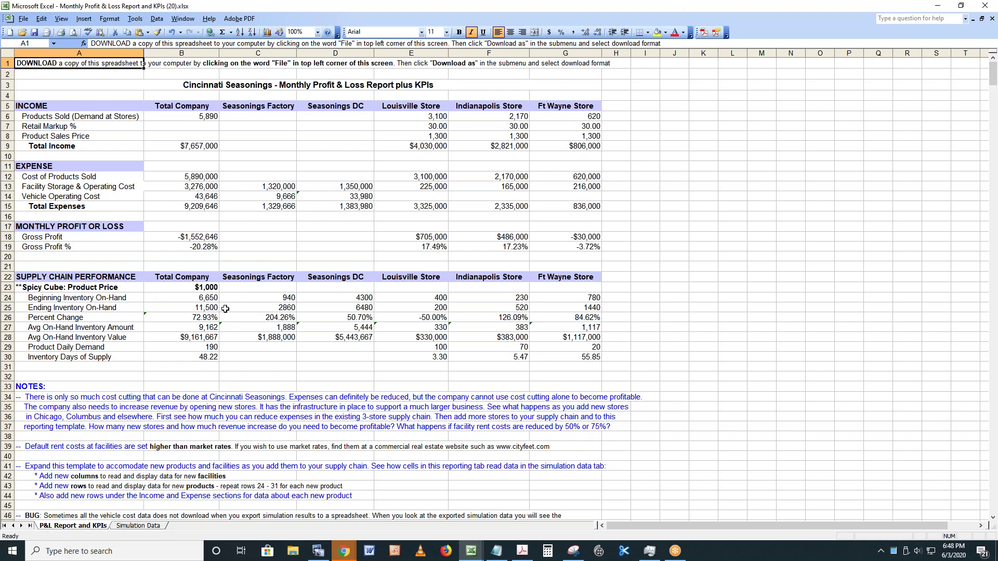
View the Simulation Data sheet, return to P&L Report and KPIs, and minimize Excel
click(137, 527)
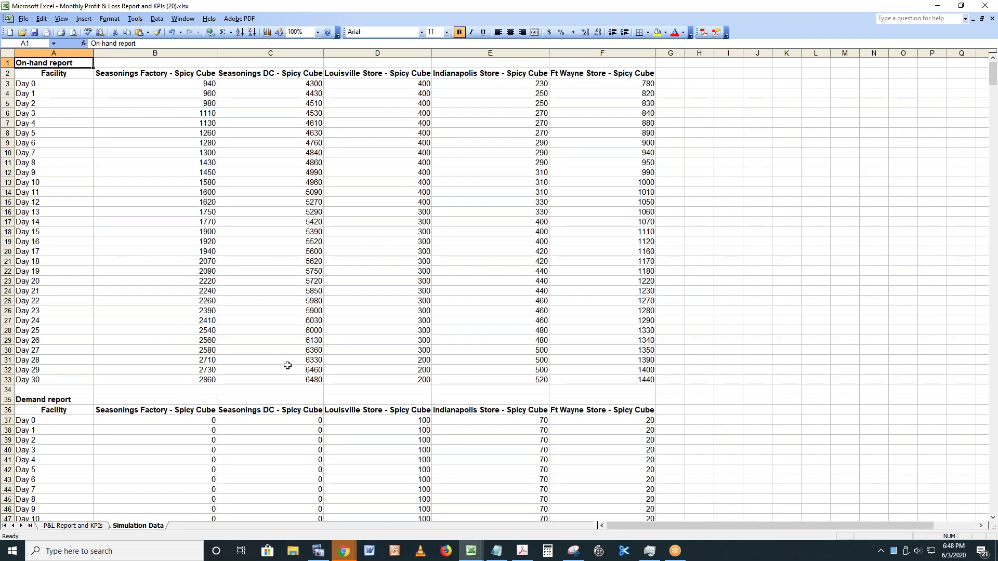
click(74, 526)
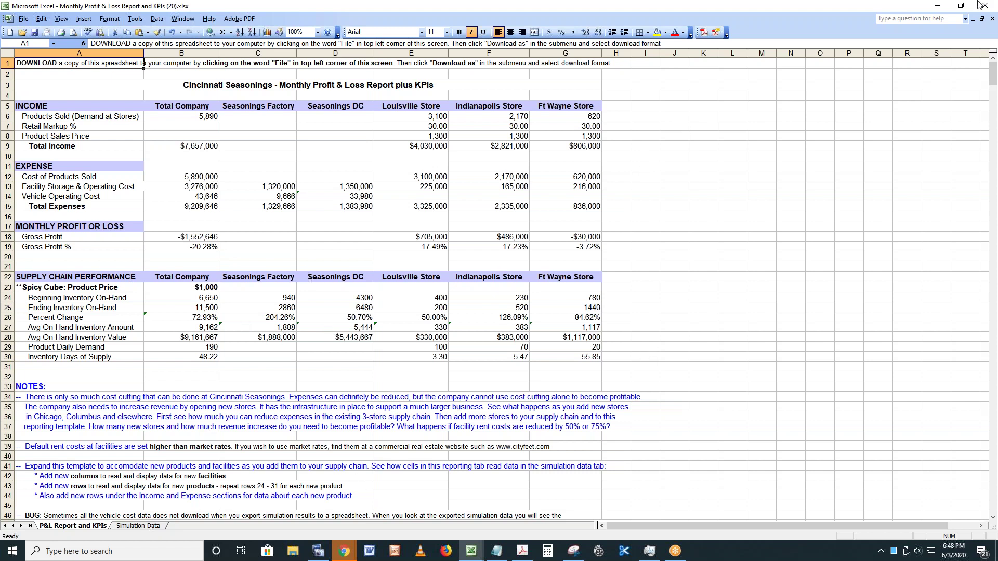
click(939, 6)
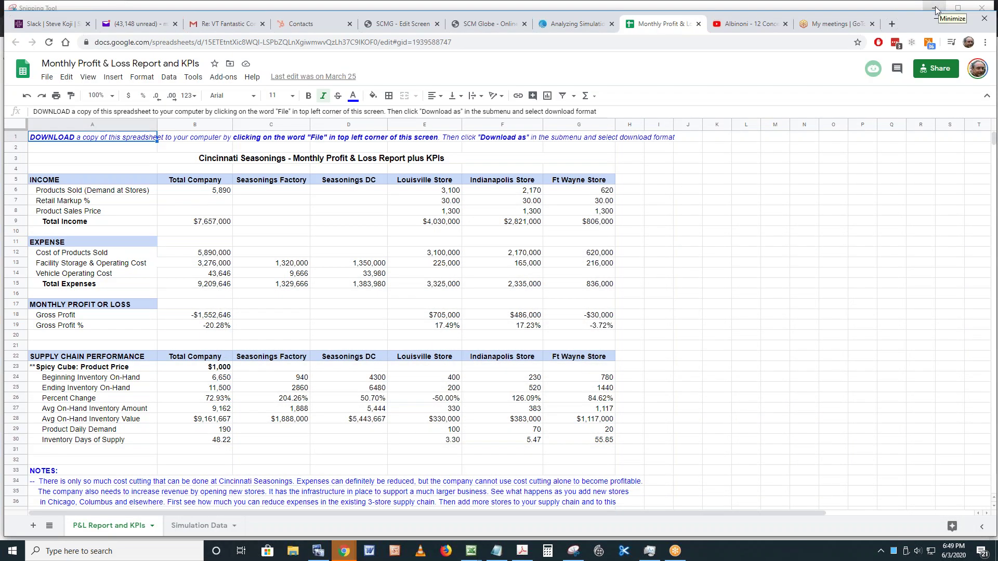
Close the Monthly Profit & Loss Sheets tab and scroll through the Analyzing Simulation Data guide
click(697, 24)
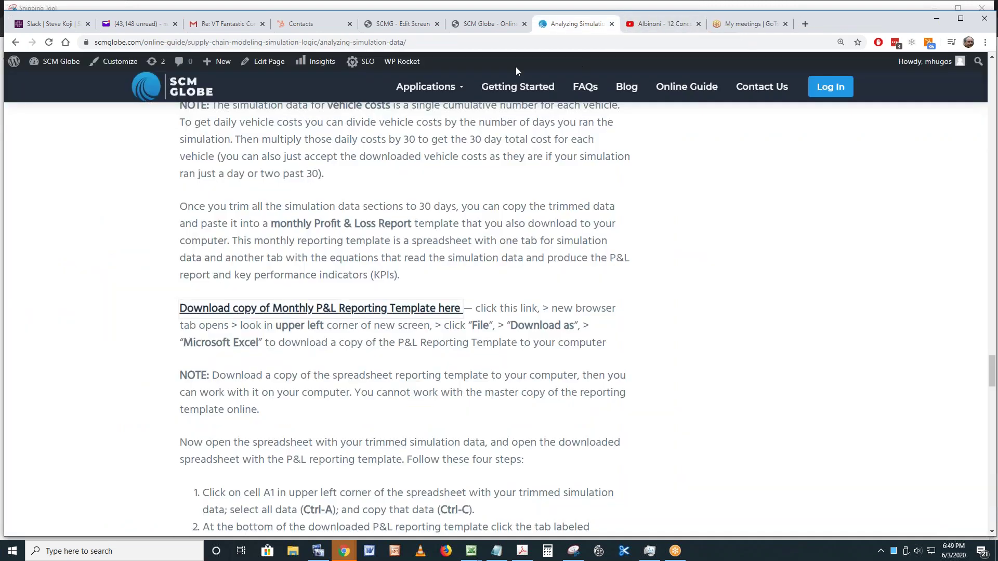
scroll(434, 311, up, 2)
scroll(434, 311, up, 20)
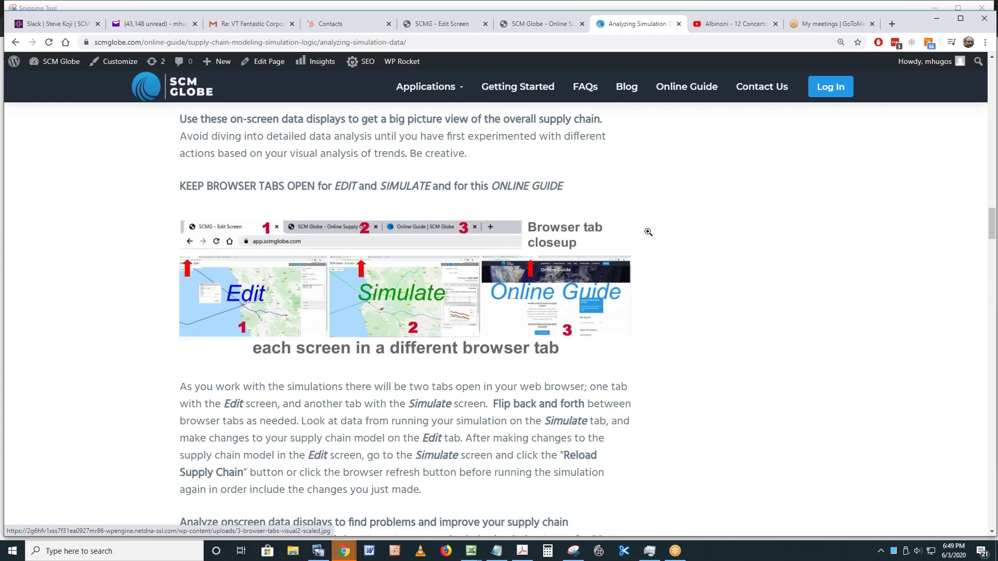
scroll(572, 252, down, 20)
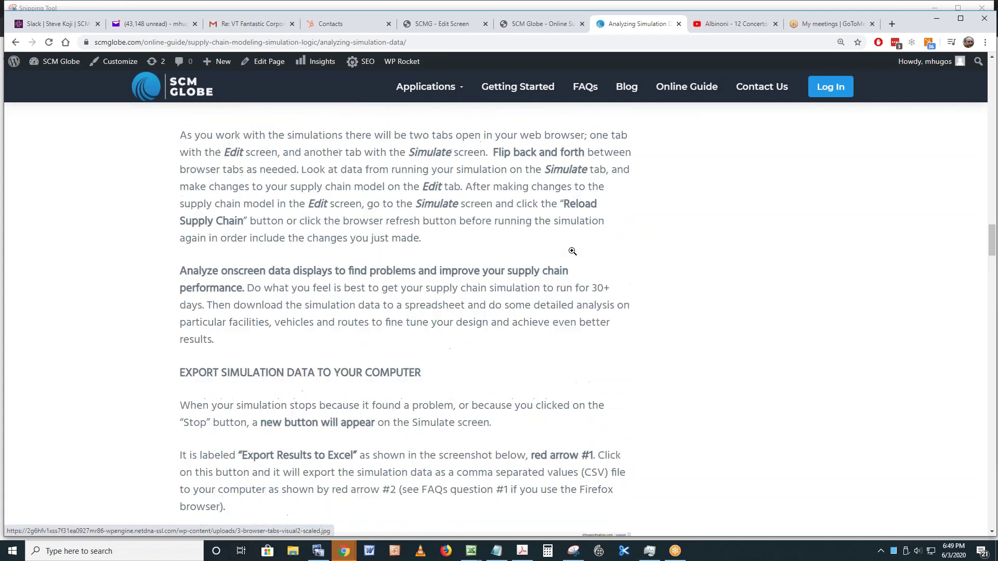
scroll(572, 251, down, 15)
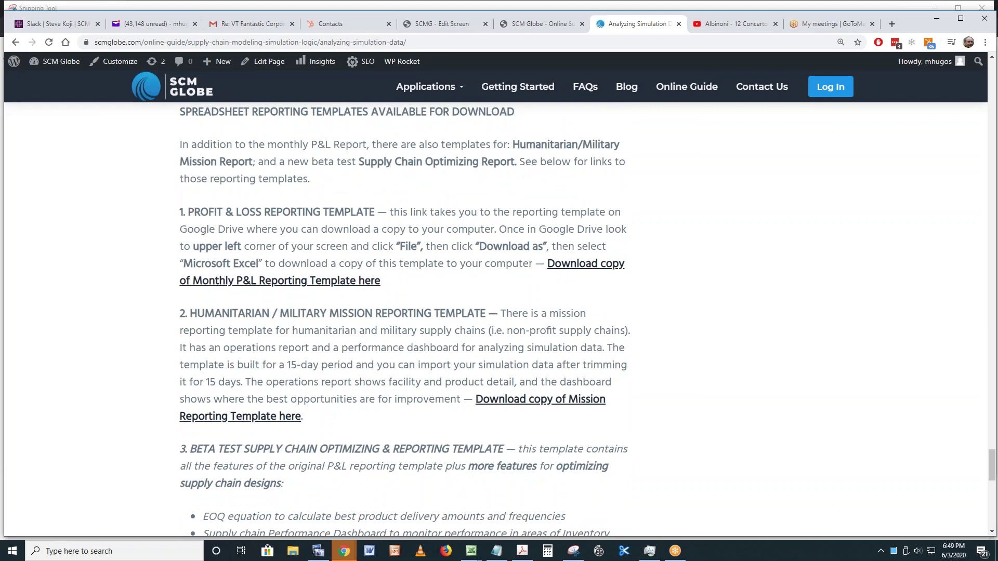
scroll(404, 321, down, 7)
scroll(404, 321, up, 4)
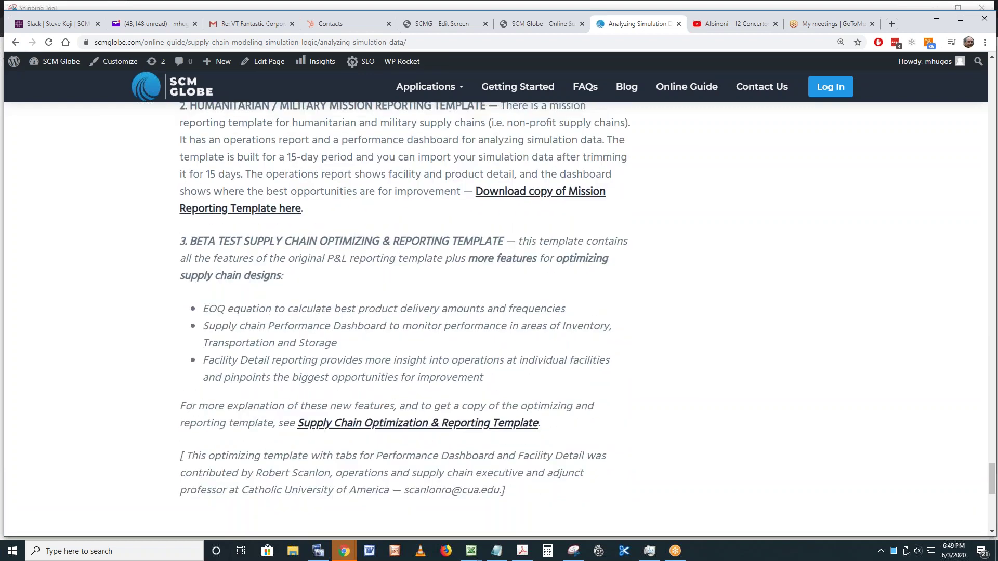
scroll(623, 222, up, 1)
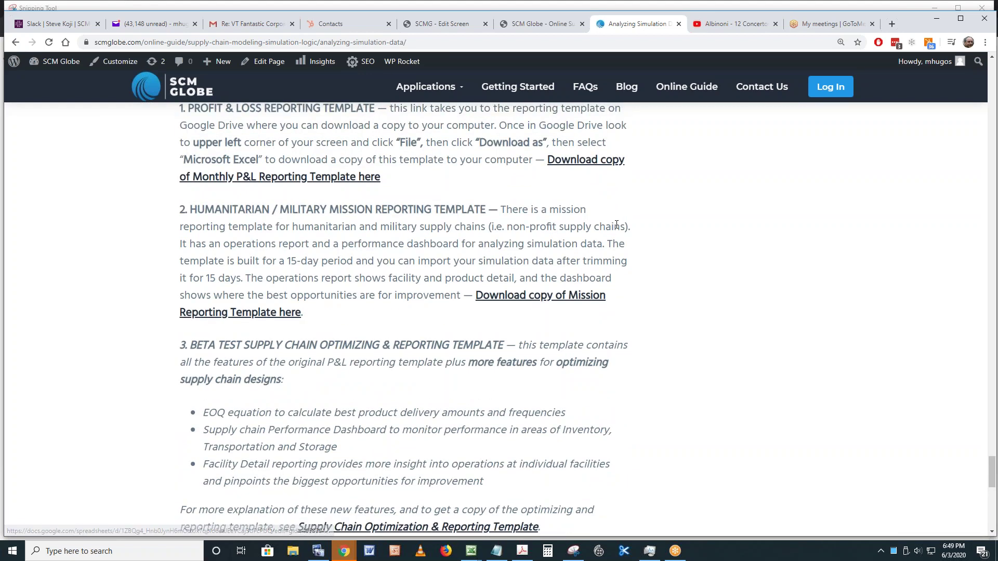
scroll(622, 223, up, 3)
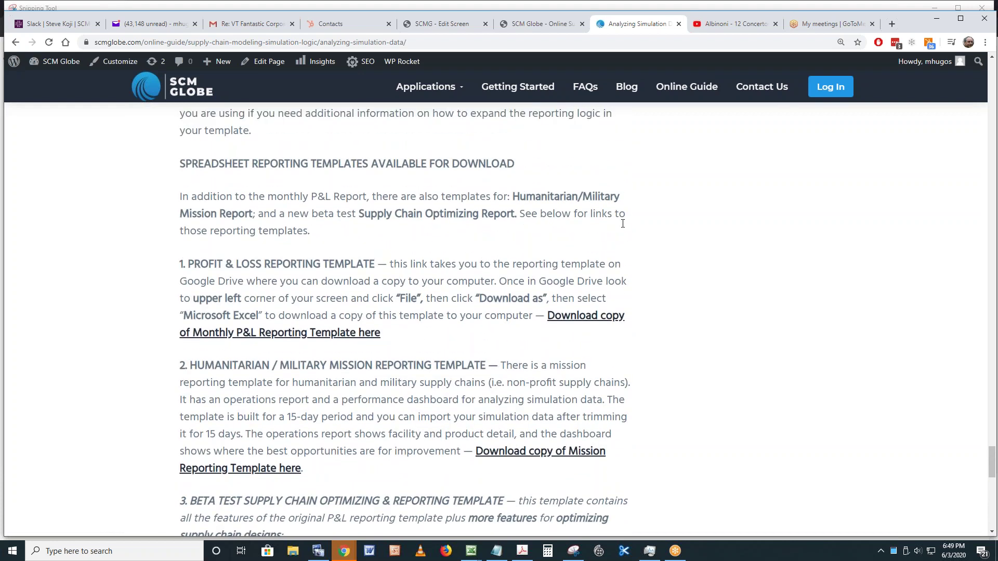
scroll(622, 223, up, 6)
scroll(404, 318, up, 7)
scroll(691, 156, up, 4)
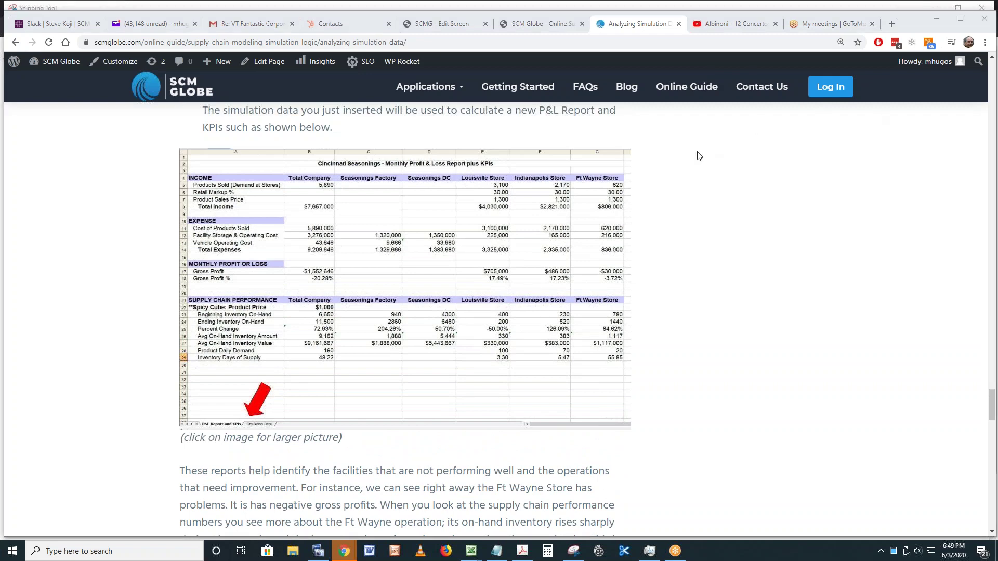
scroll(826, 268, up, 12)
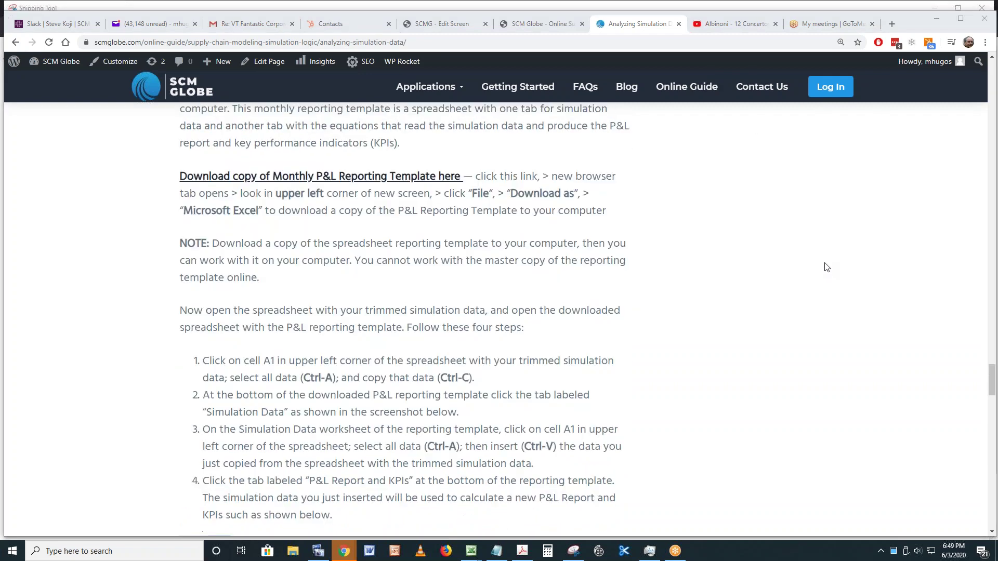
scroll(827, 267, up, 15)
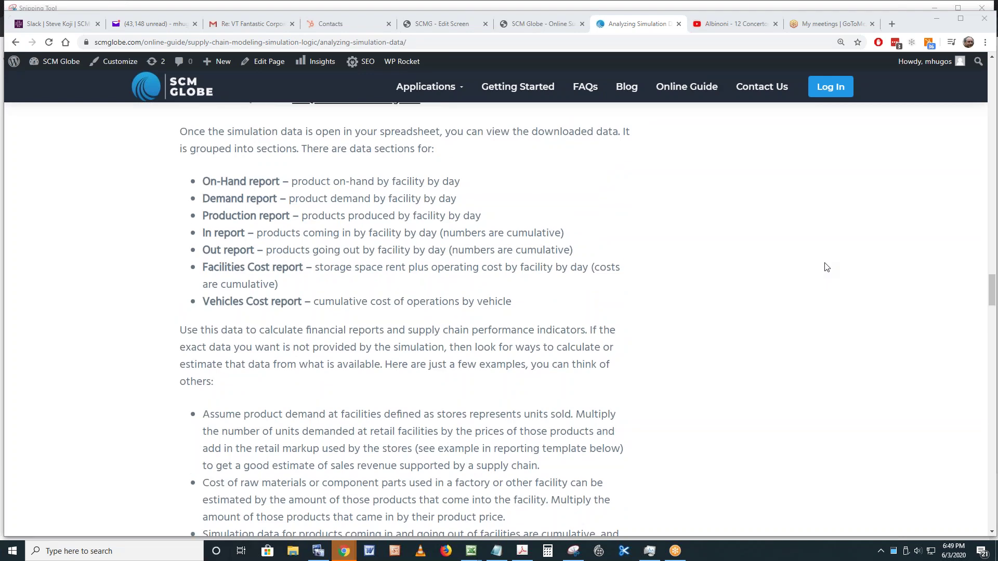
scroll(826, 267, up, 15)
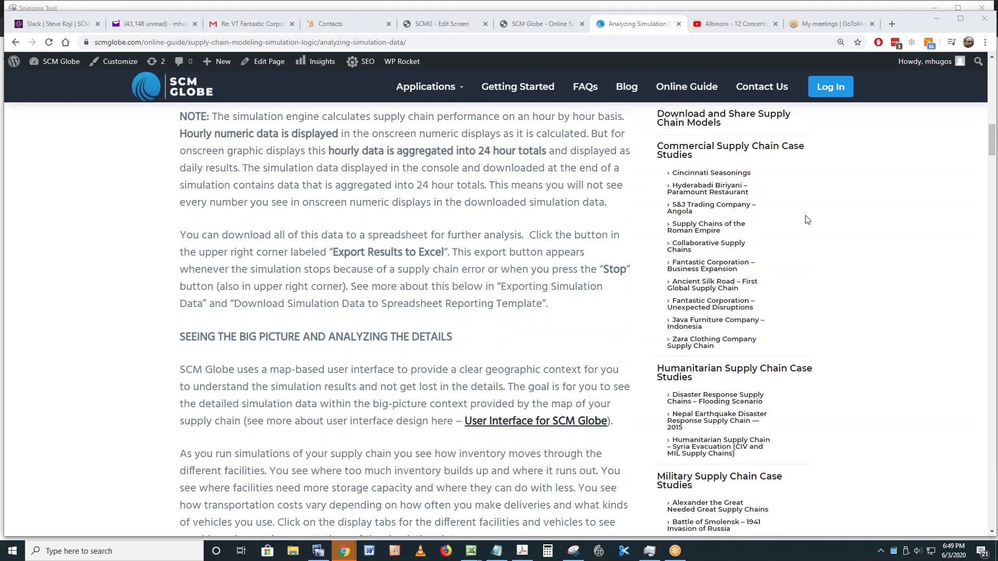
scroll(846, 326, up, 4)
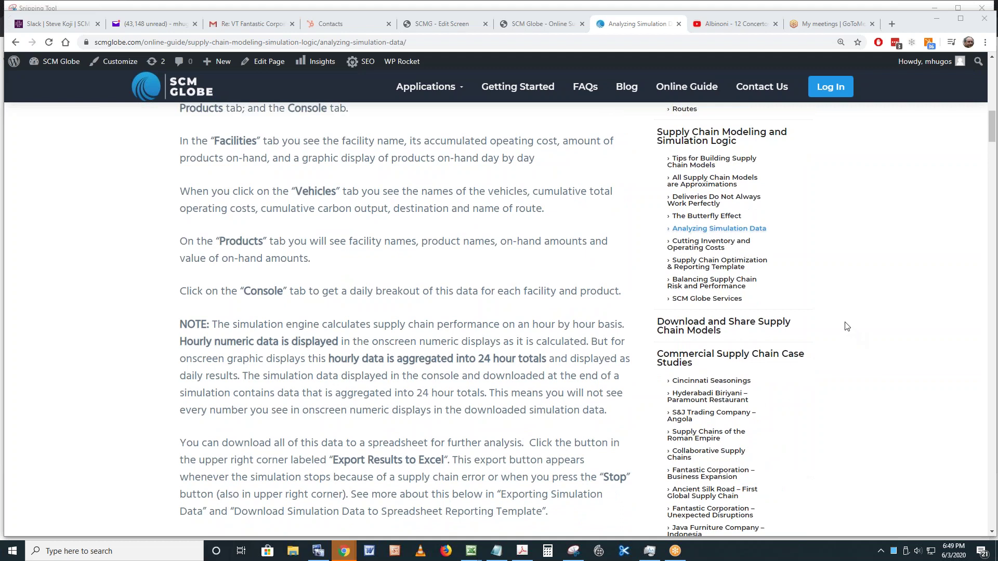
Open the Download and Share Supply Chain Models guide and view its Step 1 screenshot
click(702, 331)
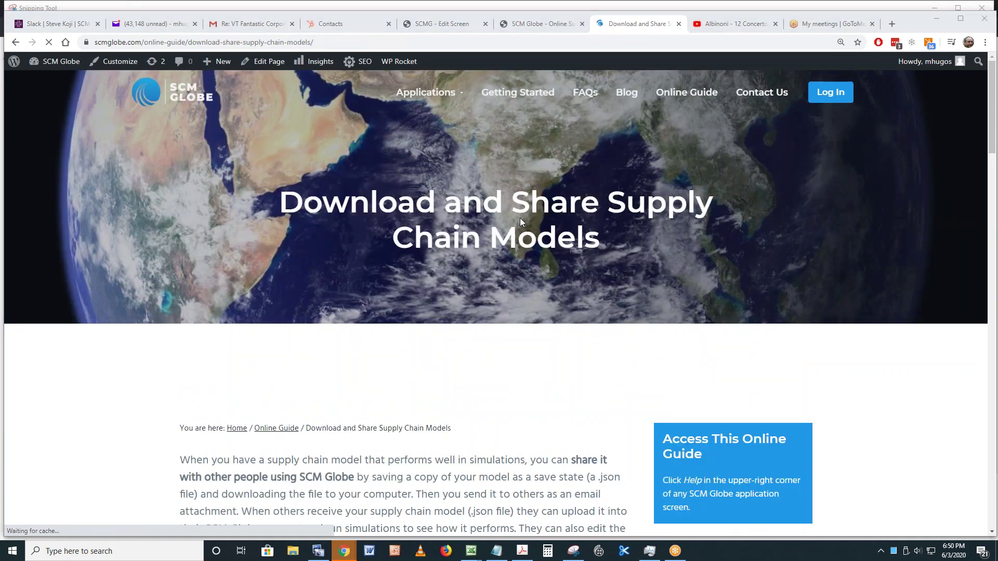
scroll(519, 315, down, 10)
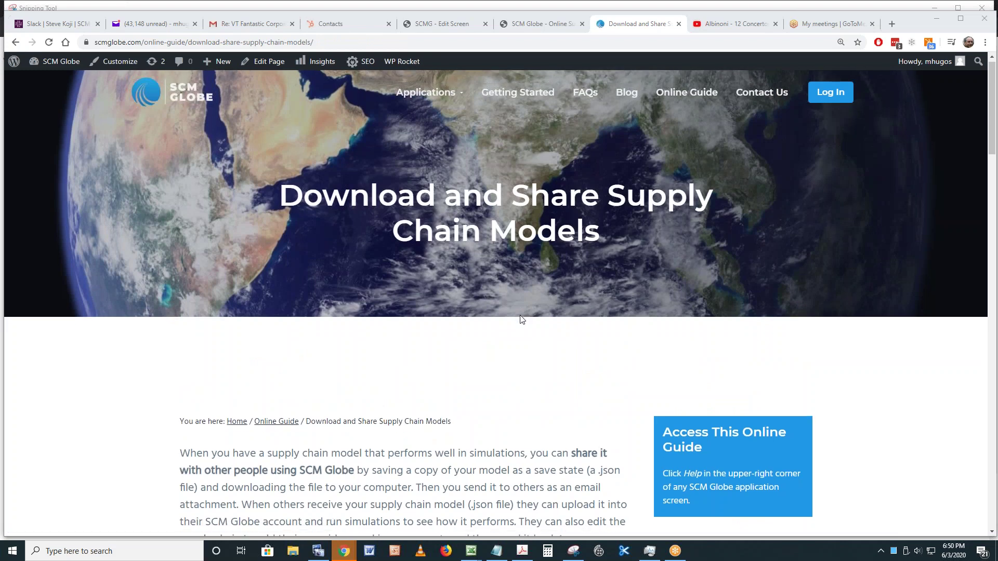
scroll(522, 320, down, 2)
click(522, 319)
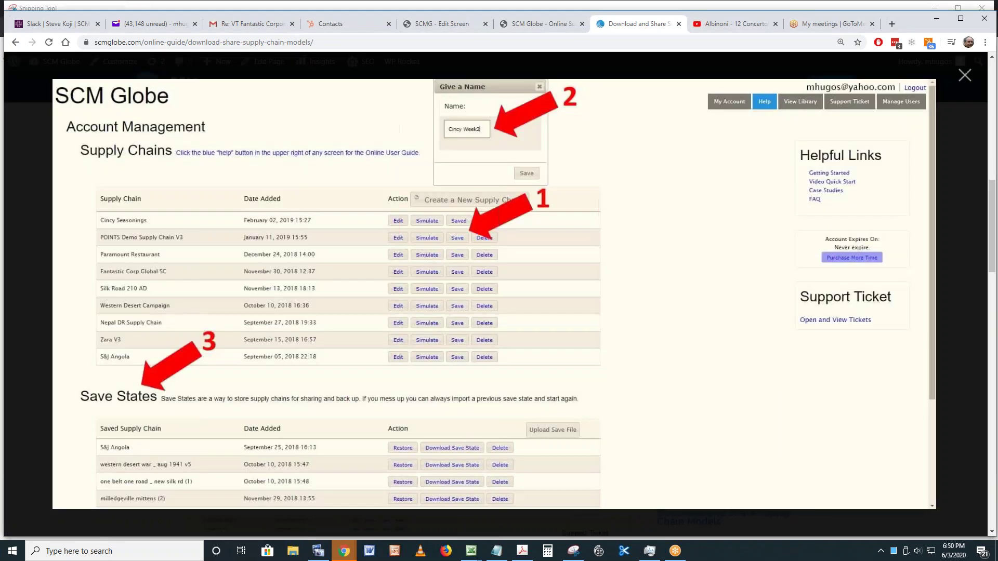
click(25, 271)
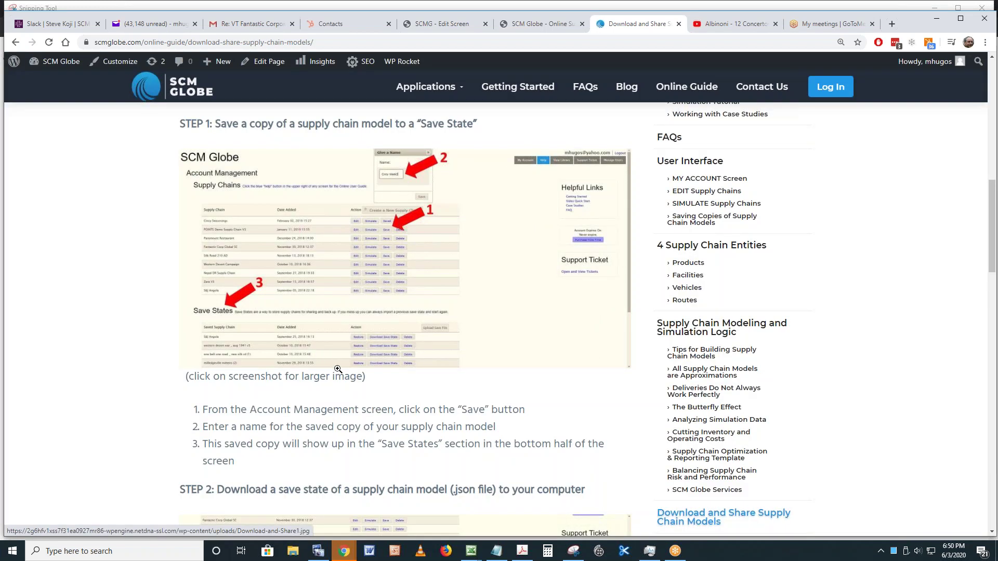
Scroll through the guide's remaining steps and return to the Cincy Test simulation
scroll(371, 373, down, 4)
scroll(371, 312, down, 13)
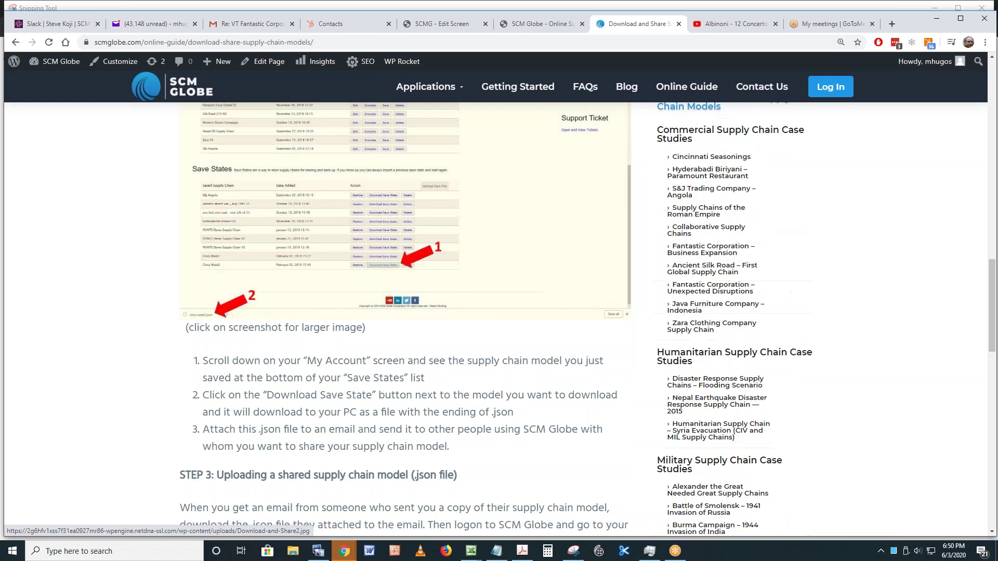
scroll(468, 245, down, 5)
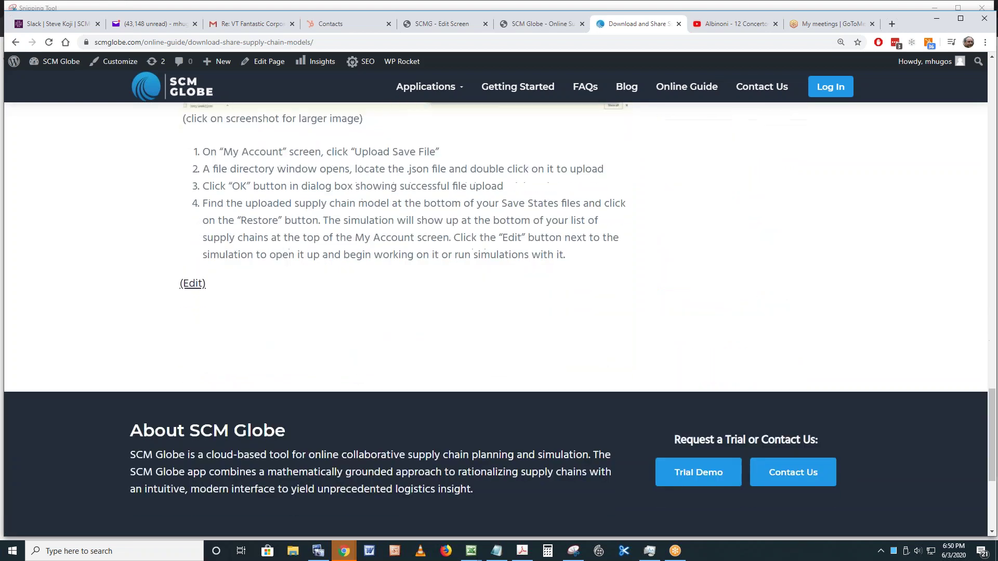
scroll(467, 244, up, 7)
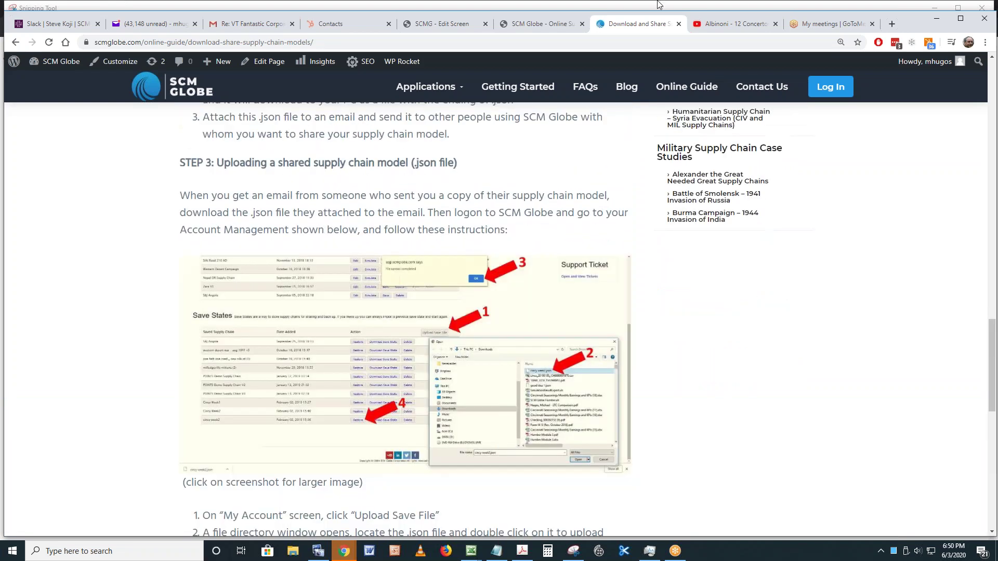
click(540, 25)
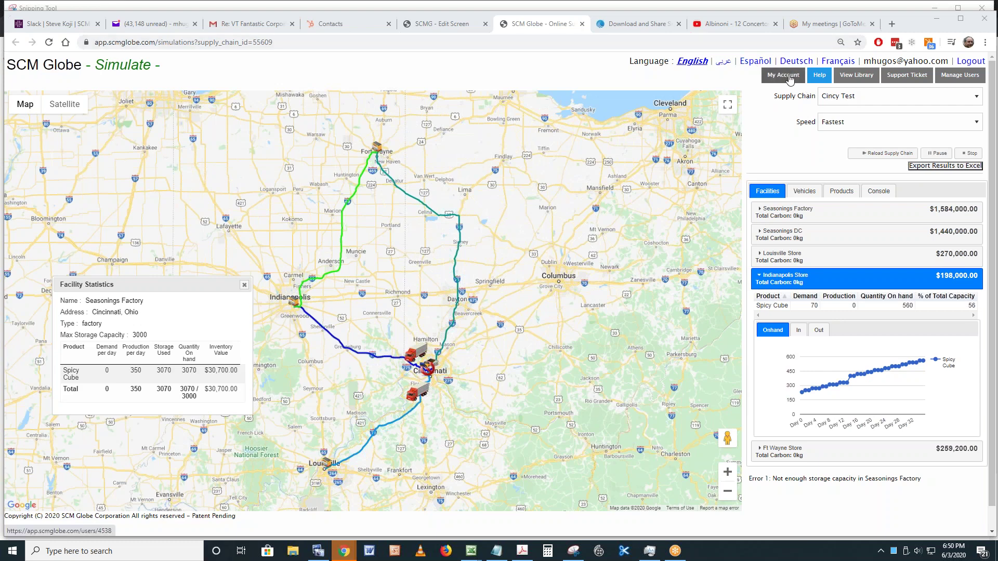
On the Cincy Test edit screen, choose Options > Create Save State
click(442, 24)
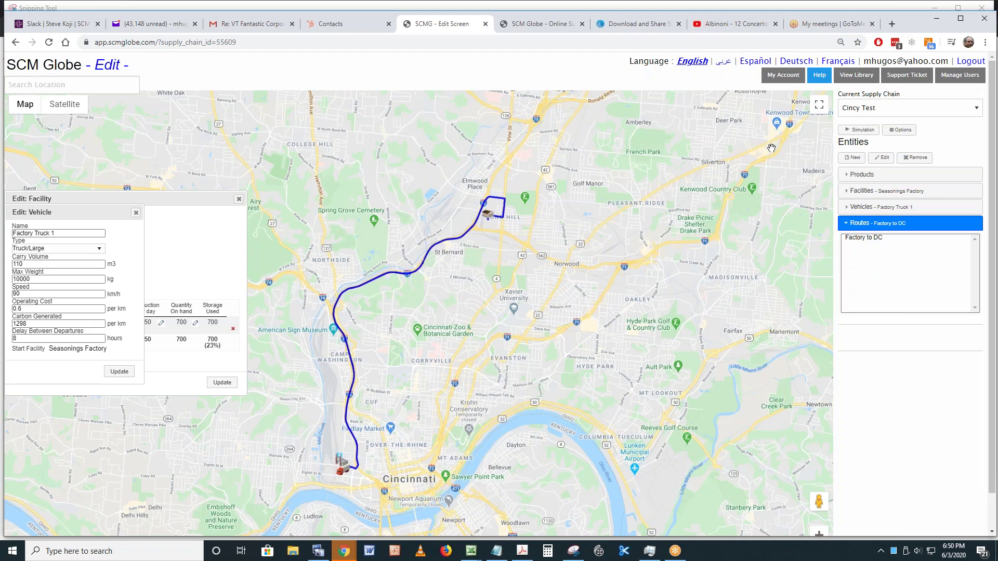
click(902, 132)
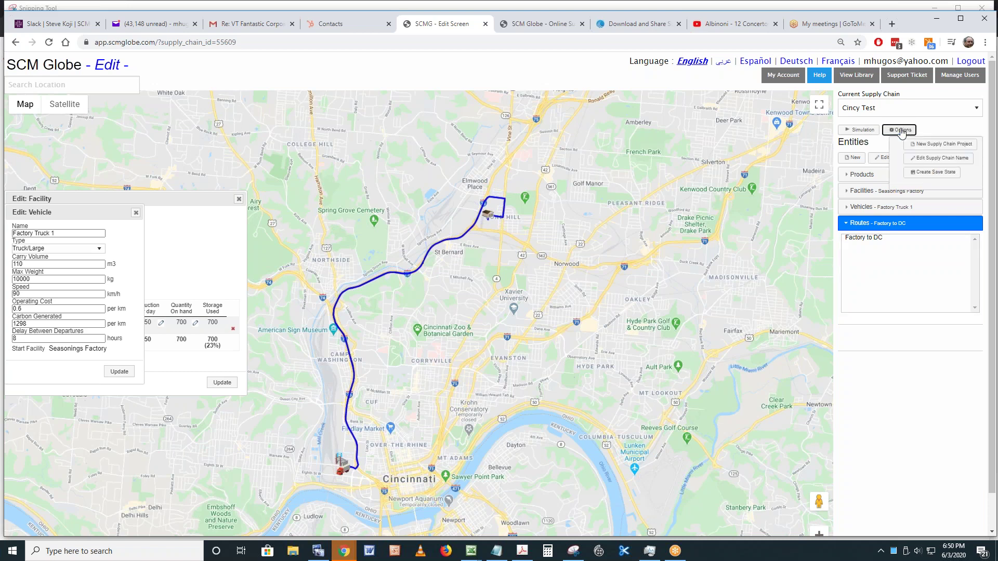
click(943, 174)
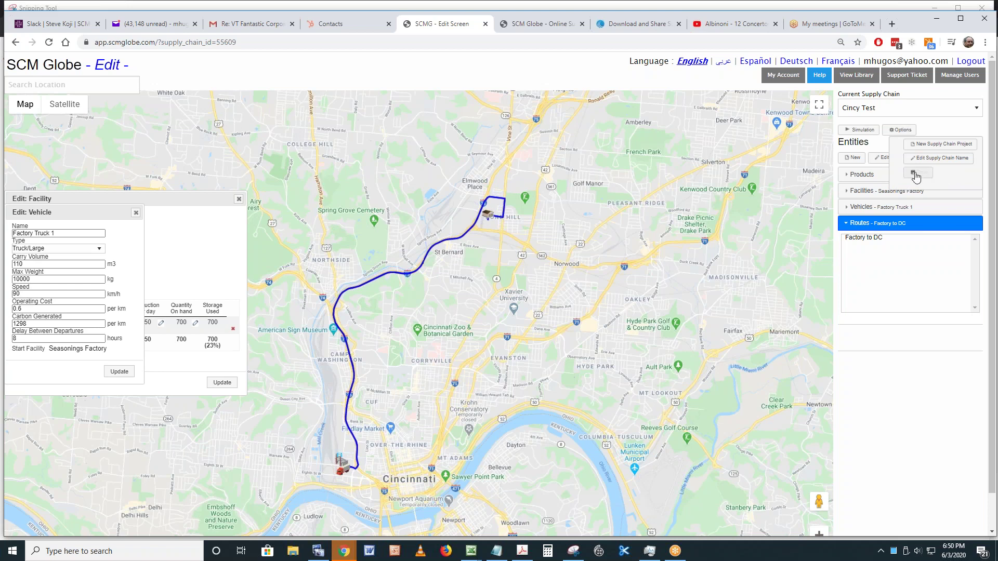
On the account management page, name and confirm the new Cincy save state snapshot
click(785, 79)
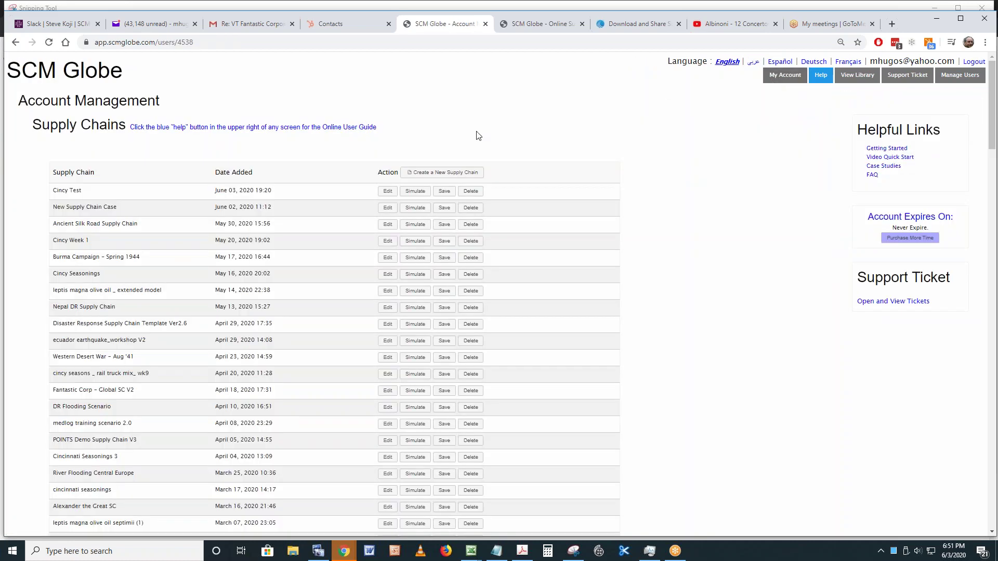
click(445, 192)
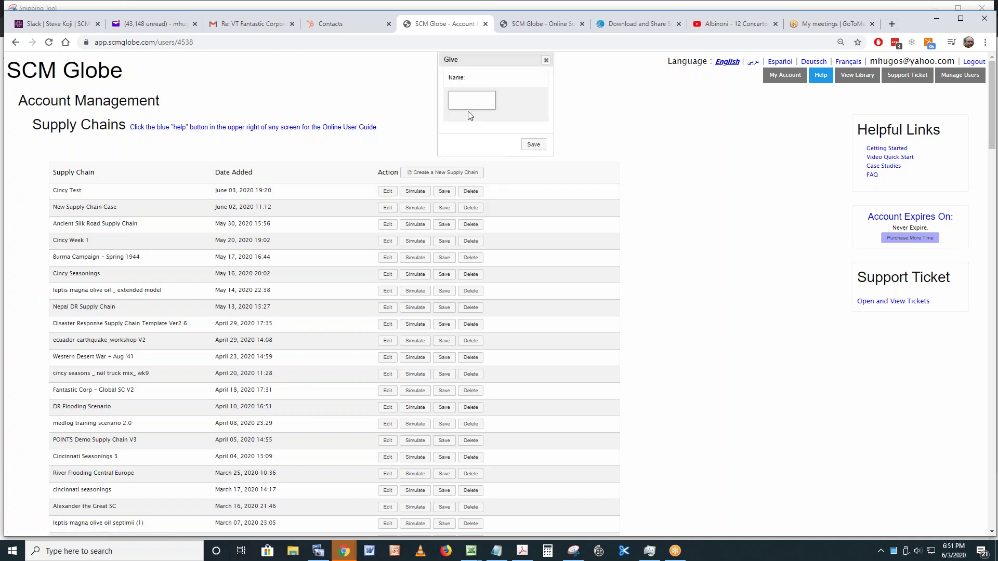
text(Cinc)
click(532, 145)
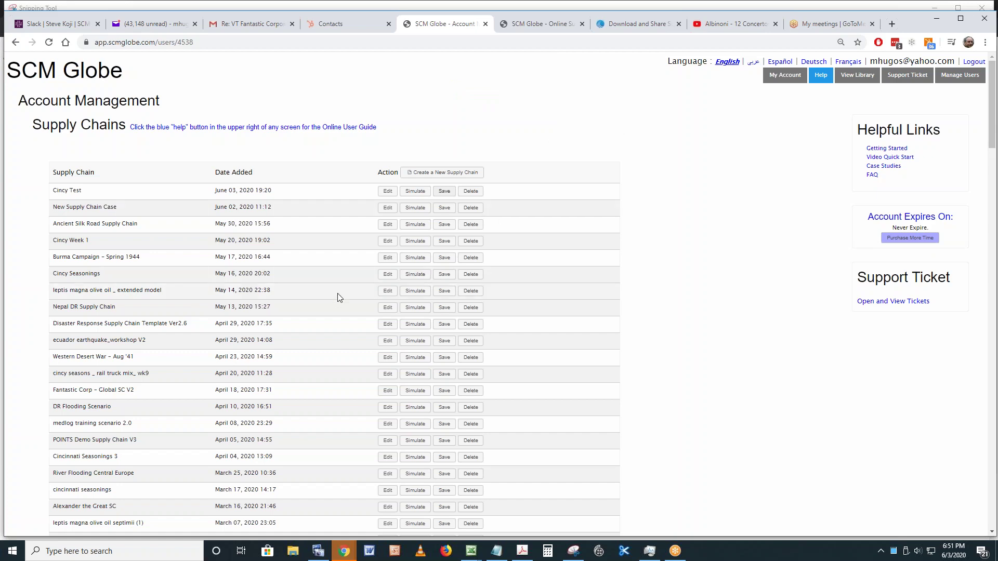
Scroll to the bottom of the Save States list to find Cincy Test
scroll(337, 296, down, 15)
scroll(338, 297, down, 12)
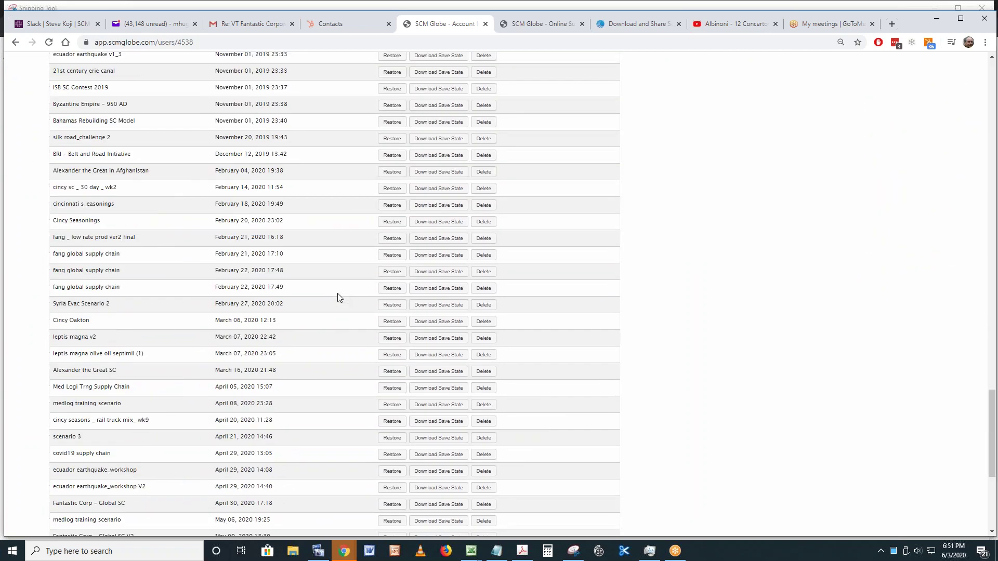
scroll(338, 297, up, 8)
scroll(338, 298, up, 15)
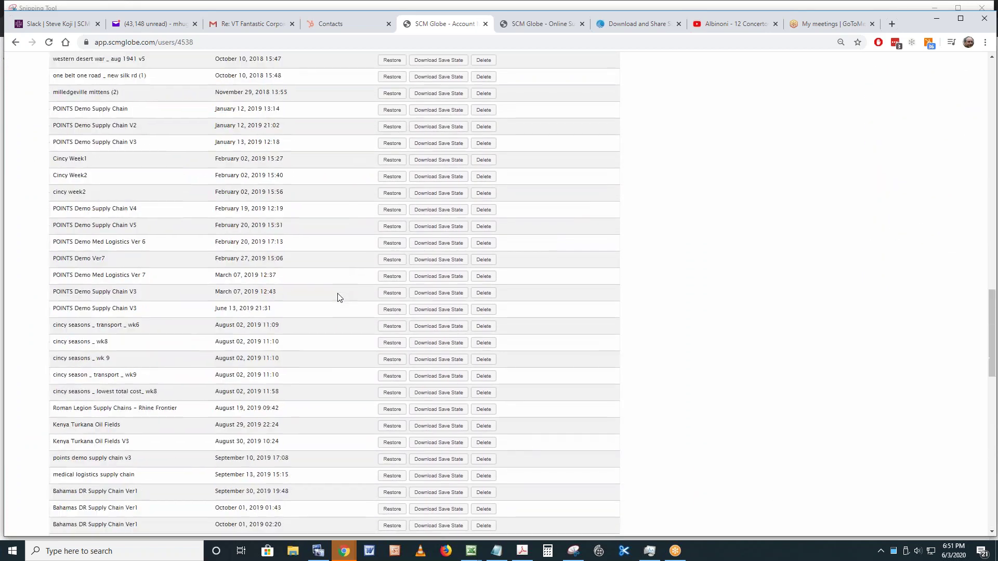
scroll(338, 297, up, 8)
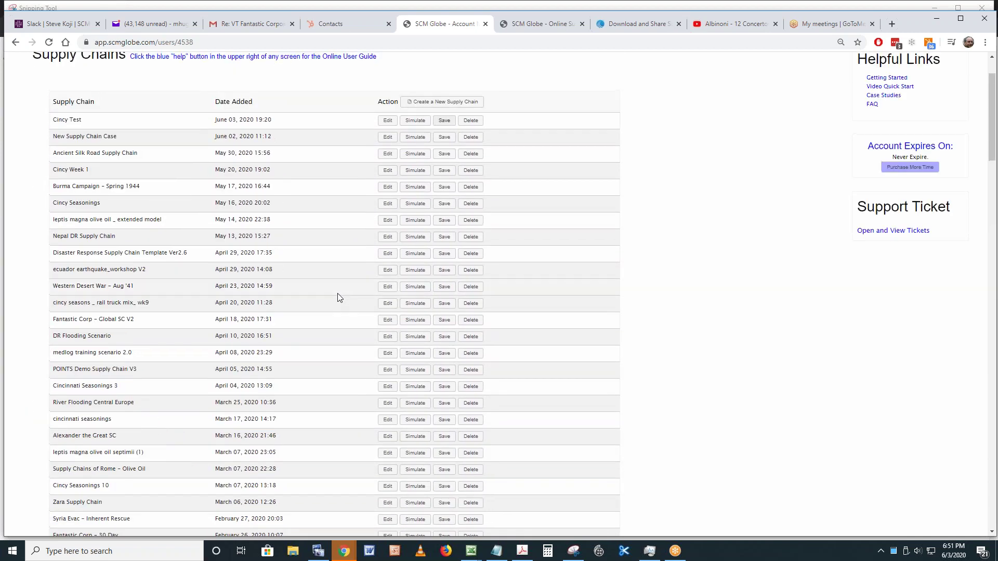
scroll(338, 297, down, 2)
scroll(338, 297, down, 15)
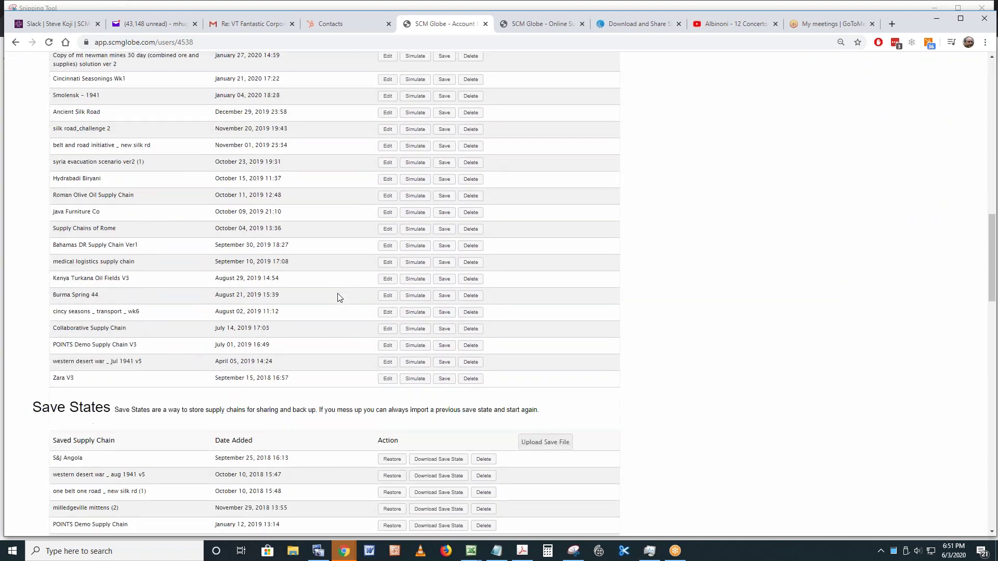
scroll(338, 297, down, 5)
scroll(338, 297, down, 10)
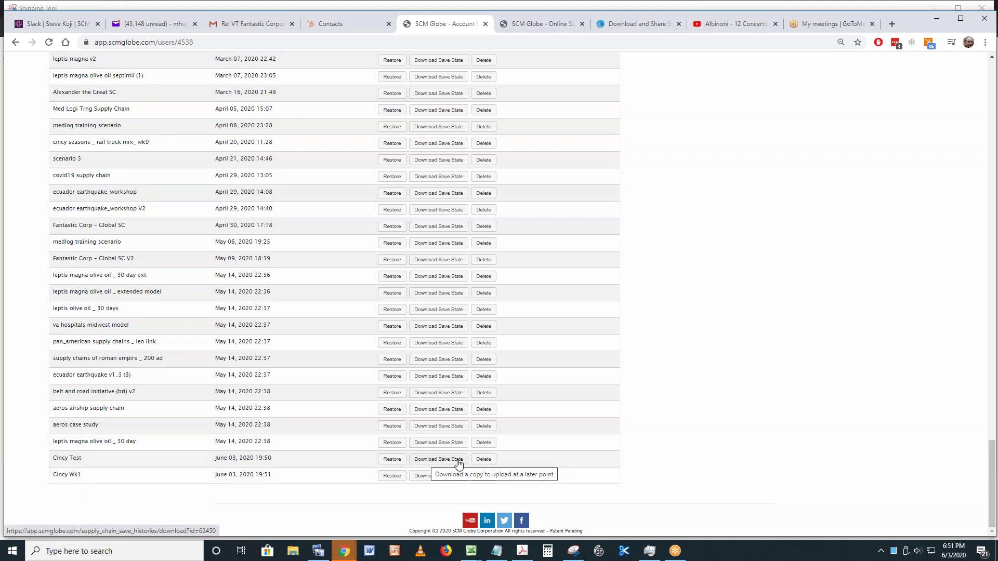
Download the Cincy Test save state as cincy test.json
click(427, 460)
click(427, 461)
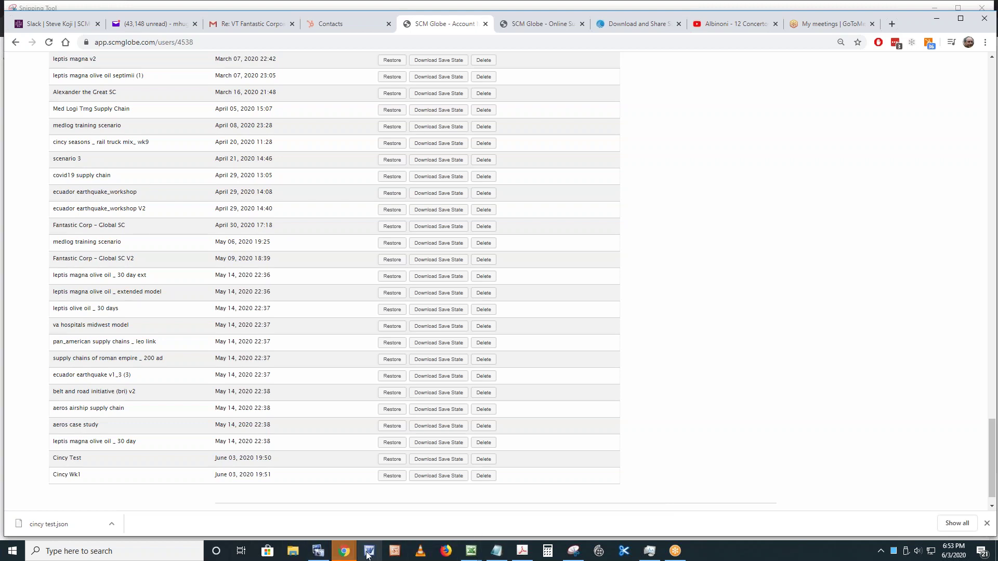
mouse_move(321, 555)
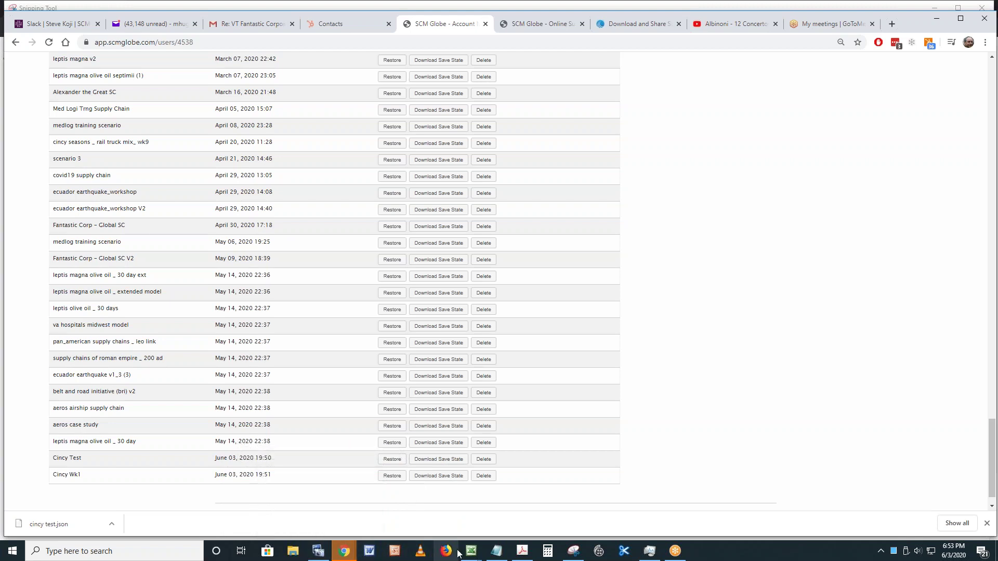
mouse_move(471, 553)
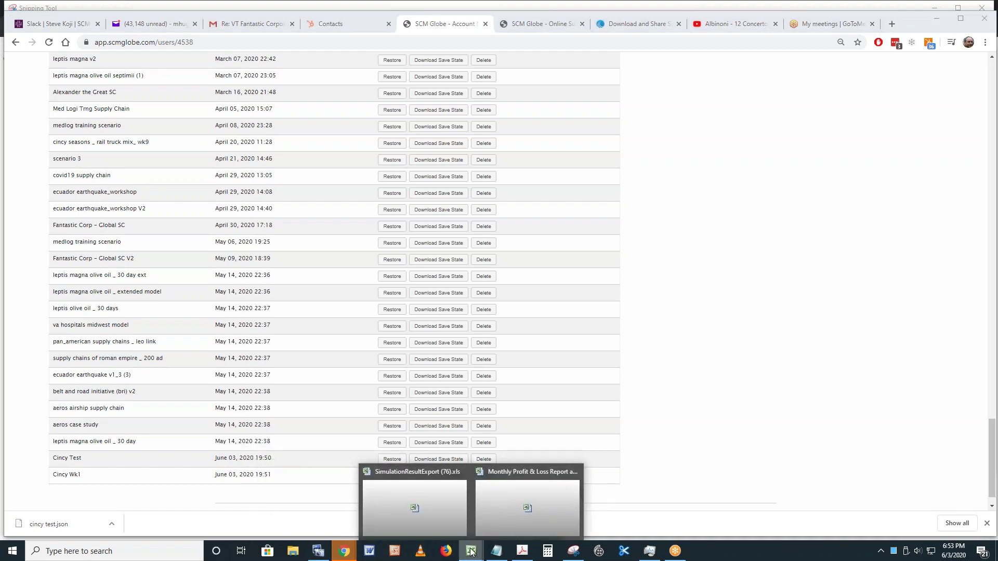
In Excel, inspect the Indianapolis Total Income formula in F9, cancelling edits to keep =F6*F8
key(alt+Tab)
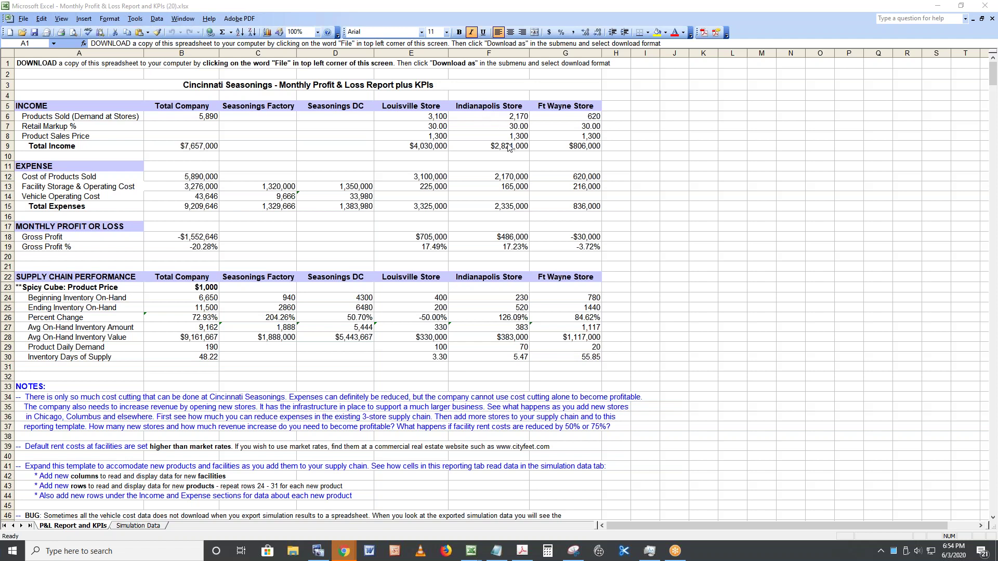
click(142, 63)
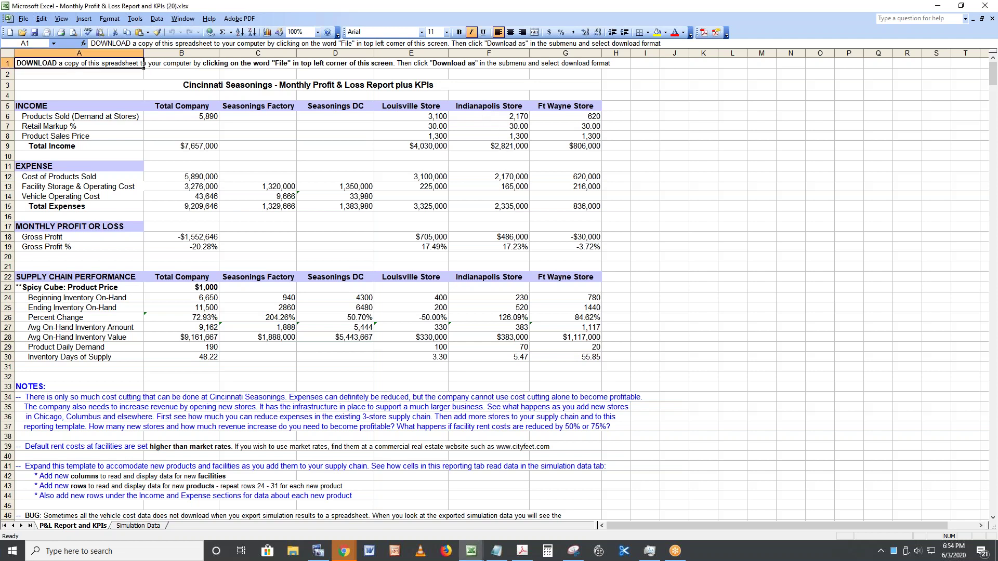
click(502, 146)
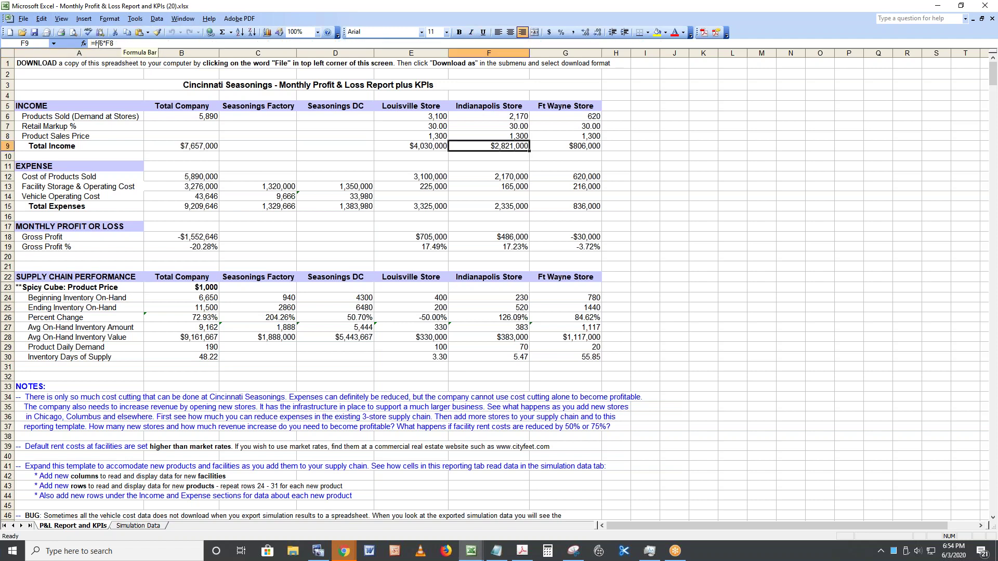
drag(95, 43, 111, 46)
click(431, 208)
click(431, 186)
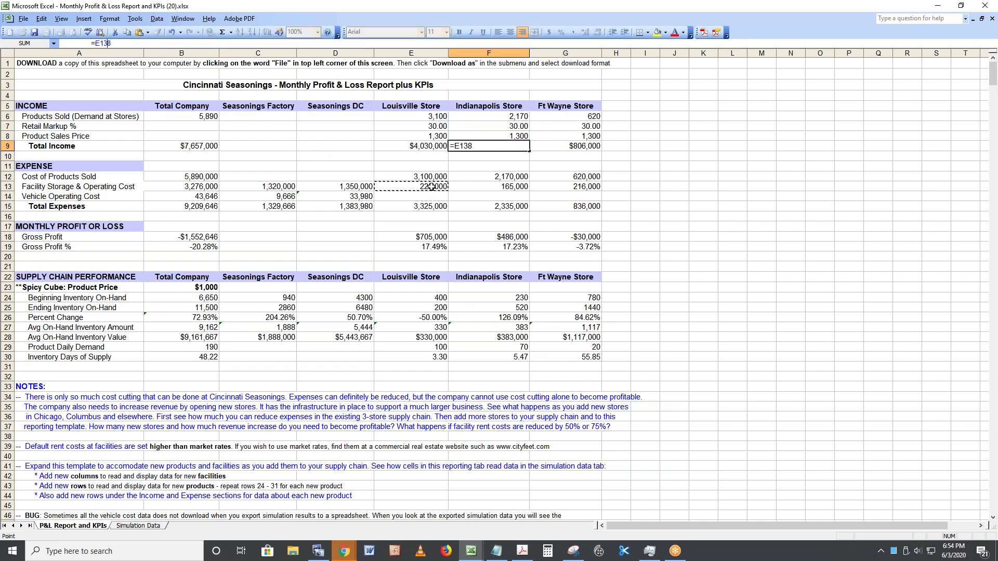
key(Escape)
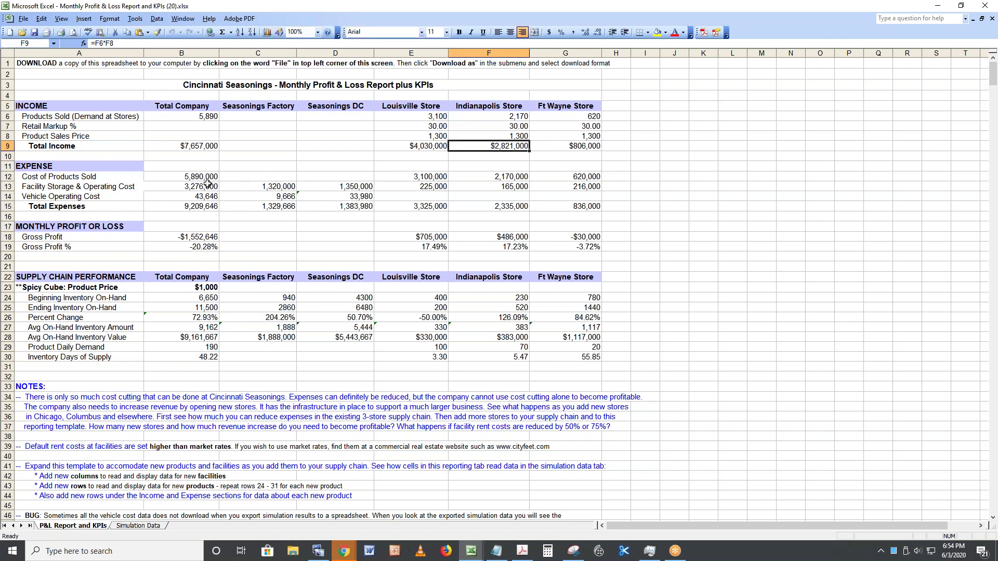
Trace the five facilities' storage cost formulas (C13–G13) to the Simulation Data sheet, then minimize Excel
click(281, 185)
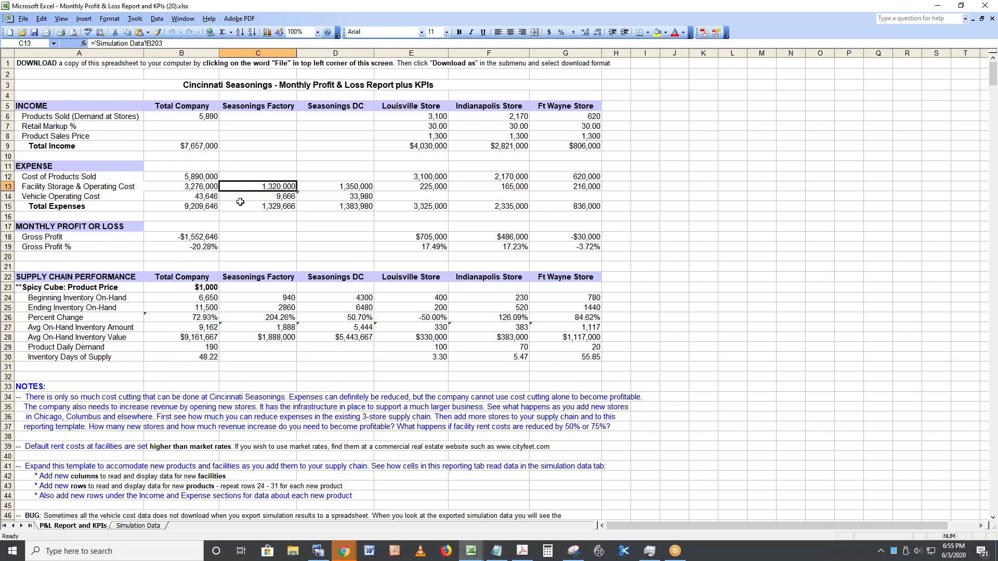
click(353, 187)
click(426, 187)
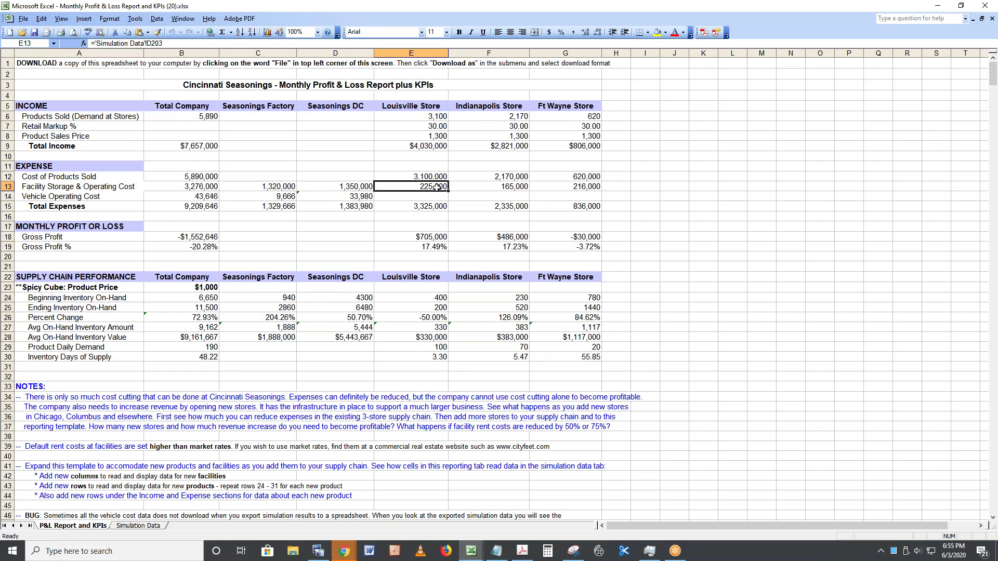
click(500, 185)
click(579, 187)
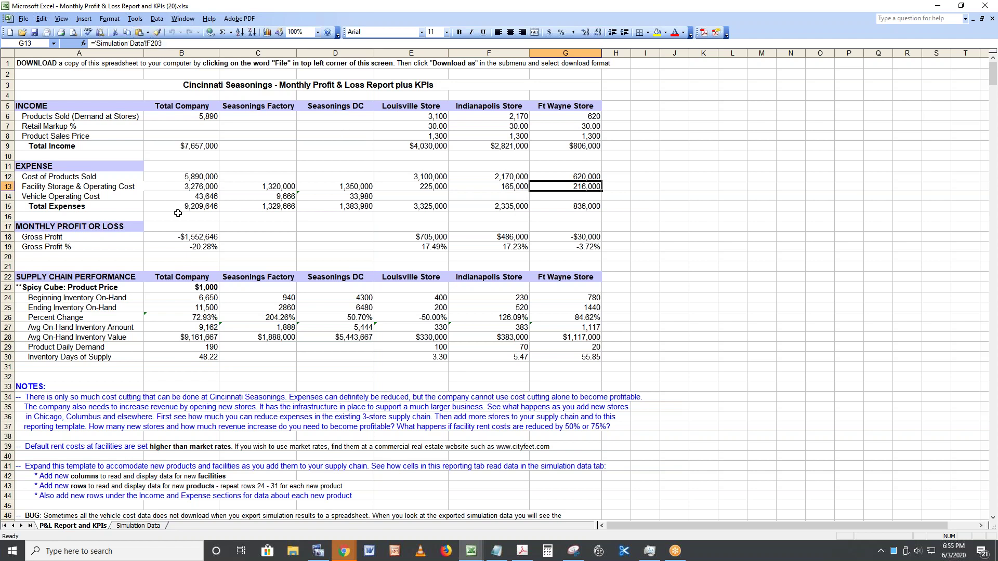
click(145, 527)
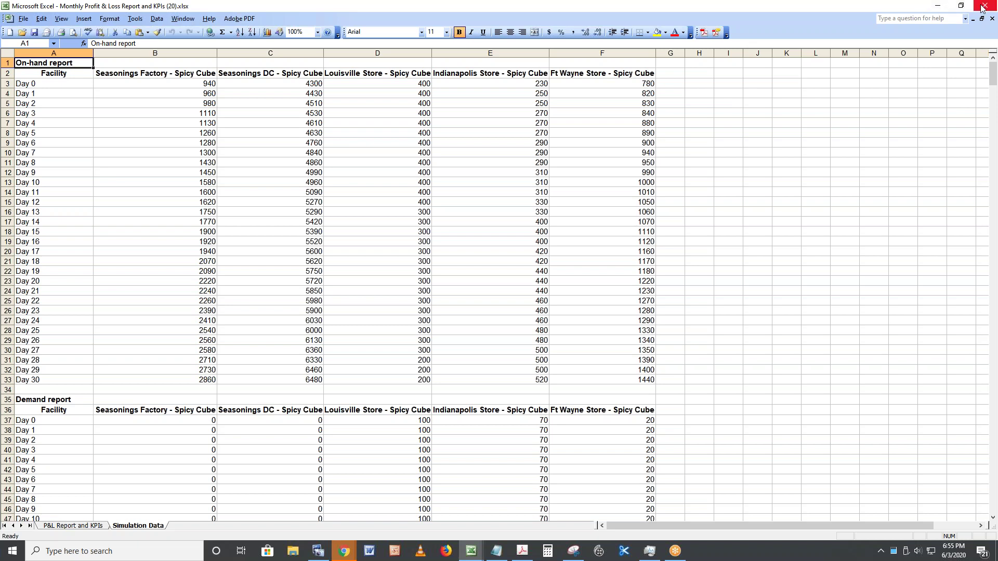
click(935, 5)
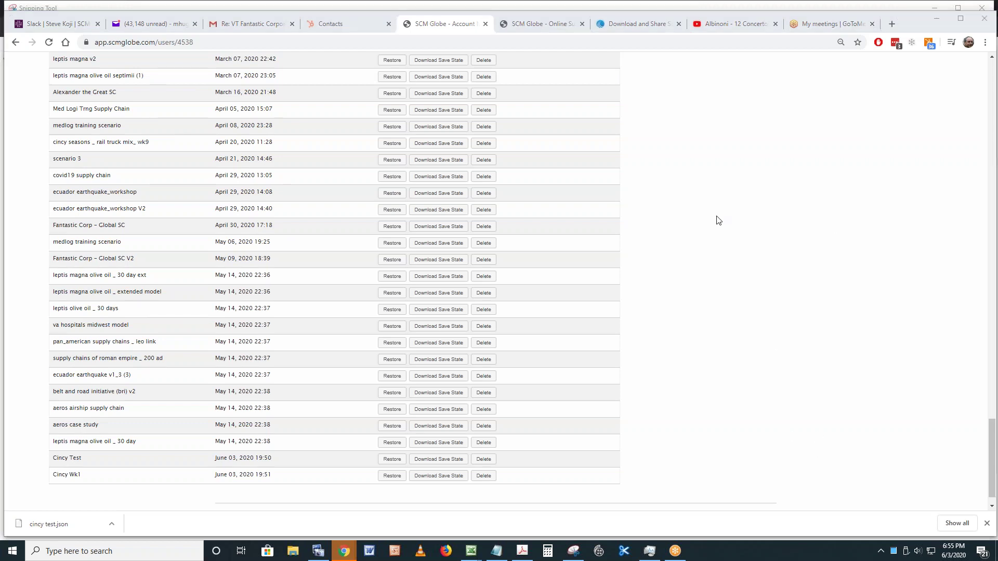
Return to the Download and Share guide and scroll up to its Step 1 save-state instructions
click(640, 30)
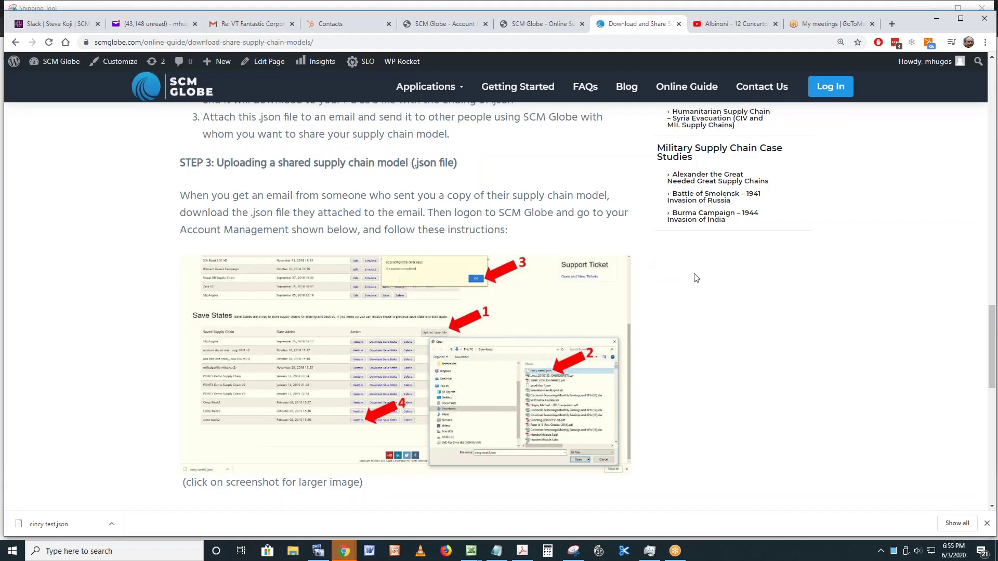
scroll(695, 278, up, 8)
scroll(694, 277, up, 7)
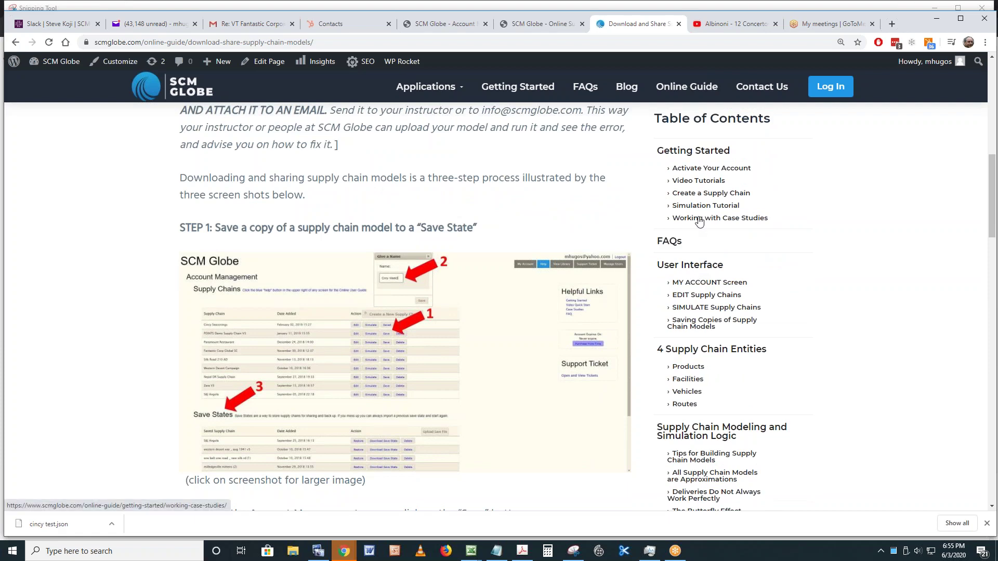
Open the Working with Case Studies guide page and scroll down to its Q&A Video Book playlist links
click(700, 221)
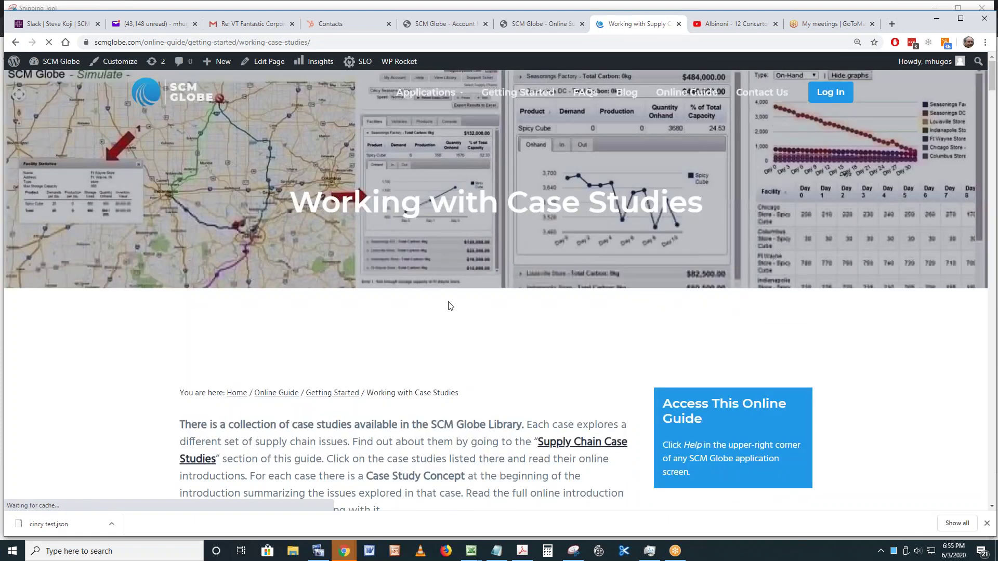
scroll(450, 306, down, 20)
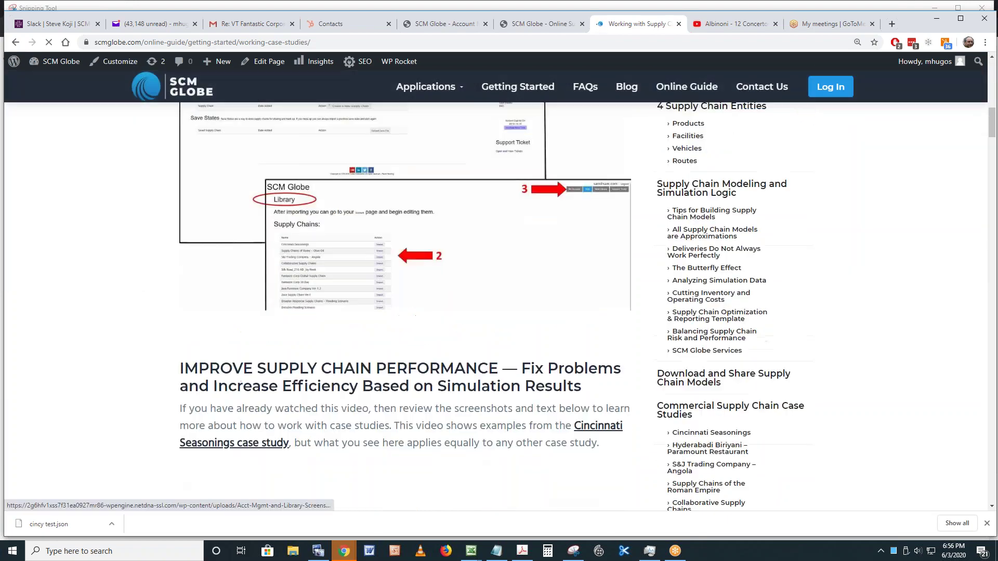
scroll(450, 306, down, 20)
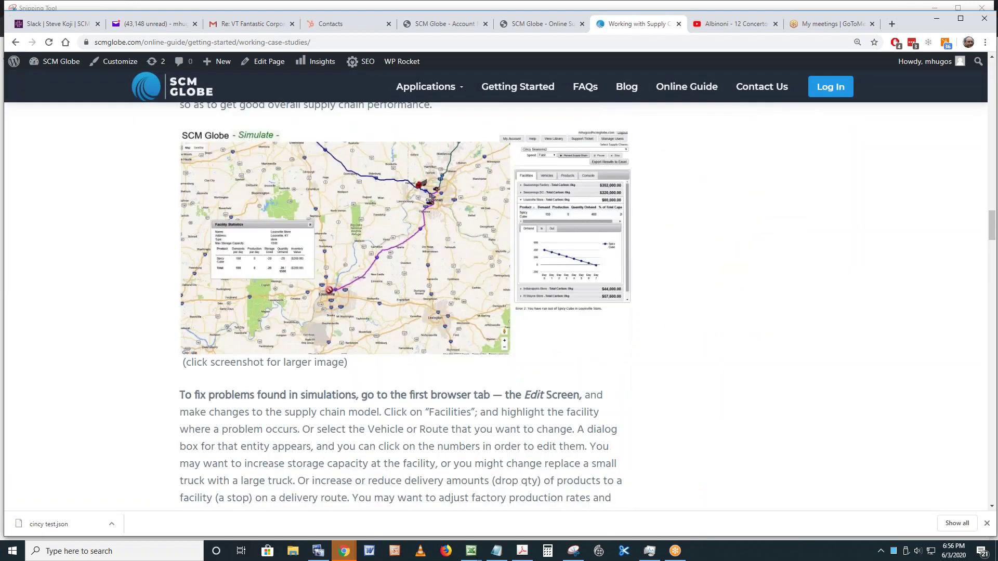
scroll(405, 306, down, 20)
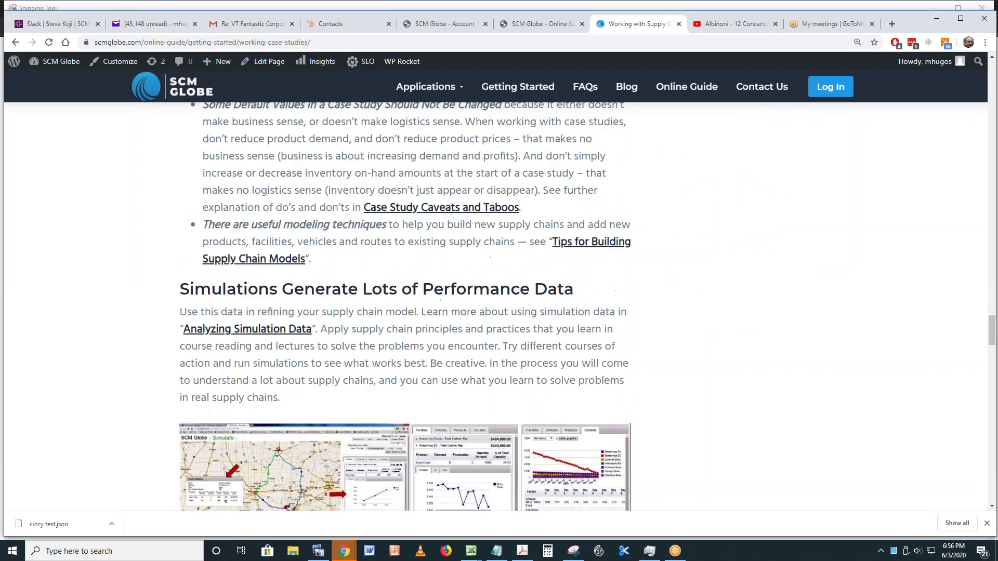
scroll(405, 306, down, 10)
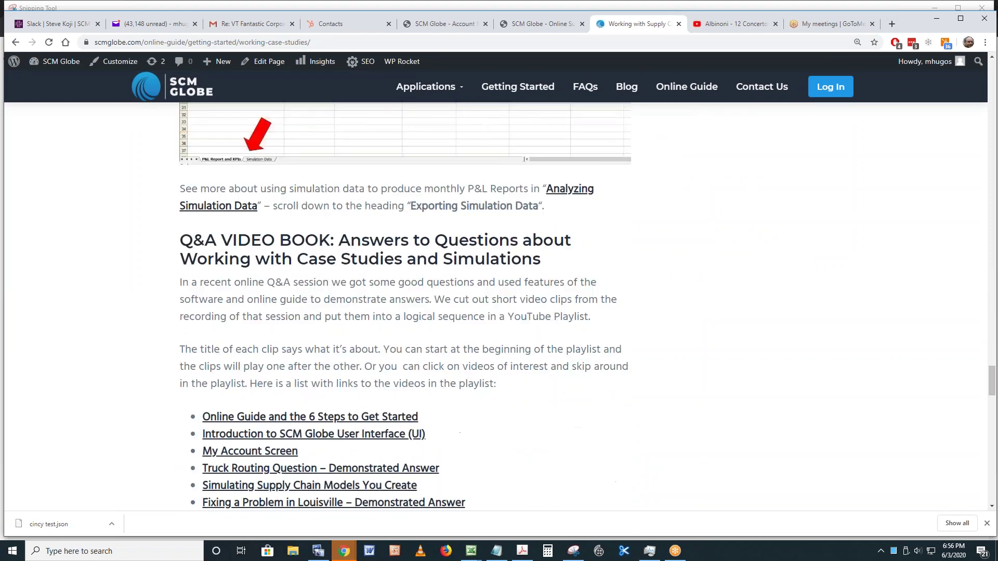
scroll(406, 306, down, 1)
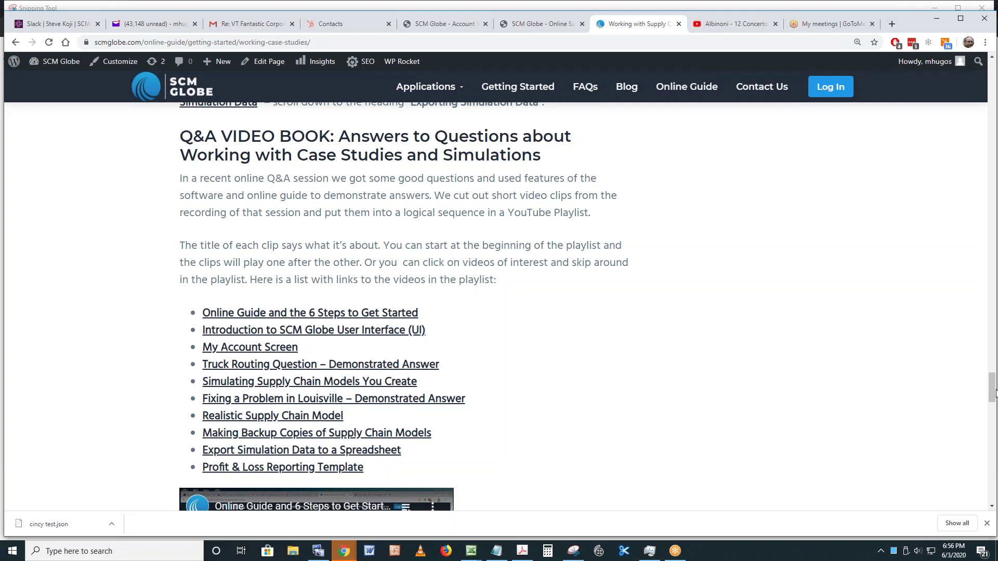
mouse_move(995, 393)
mouse_down()
mouse_move(993, 414)
mouse_move(993, 394)
mouse_up()
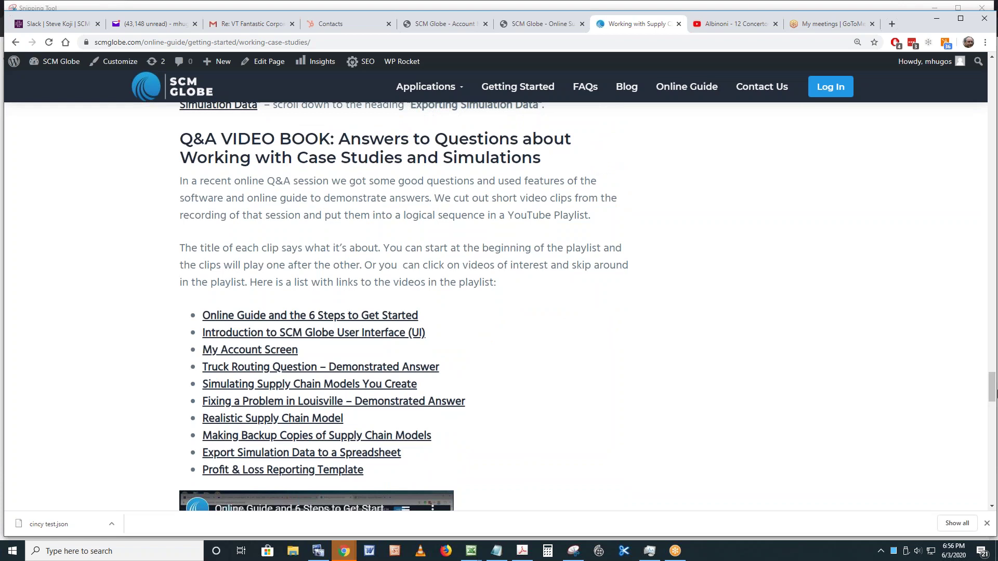